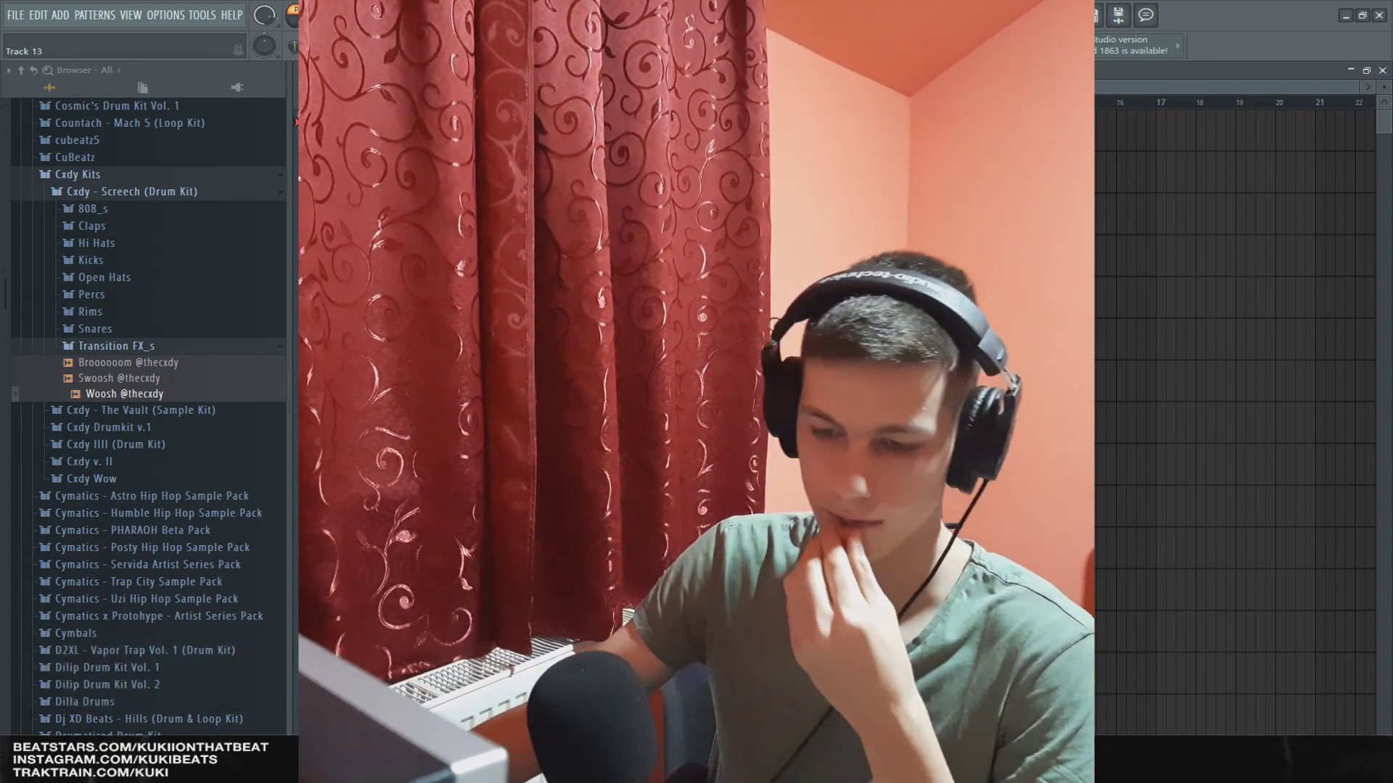
Step: Switch to the browser and look through the Vinyl Frontier Plus channel's videos and tracks for a song to sample
{"action": "key", "text": "alt+Tab"}
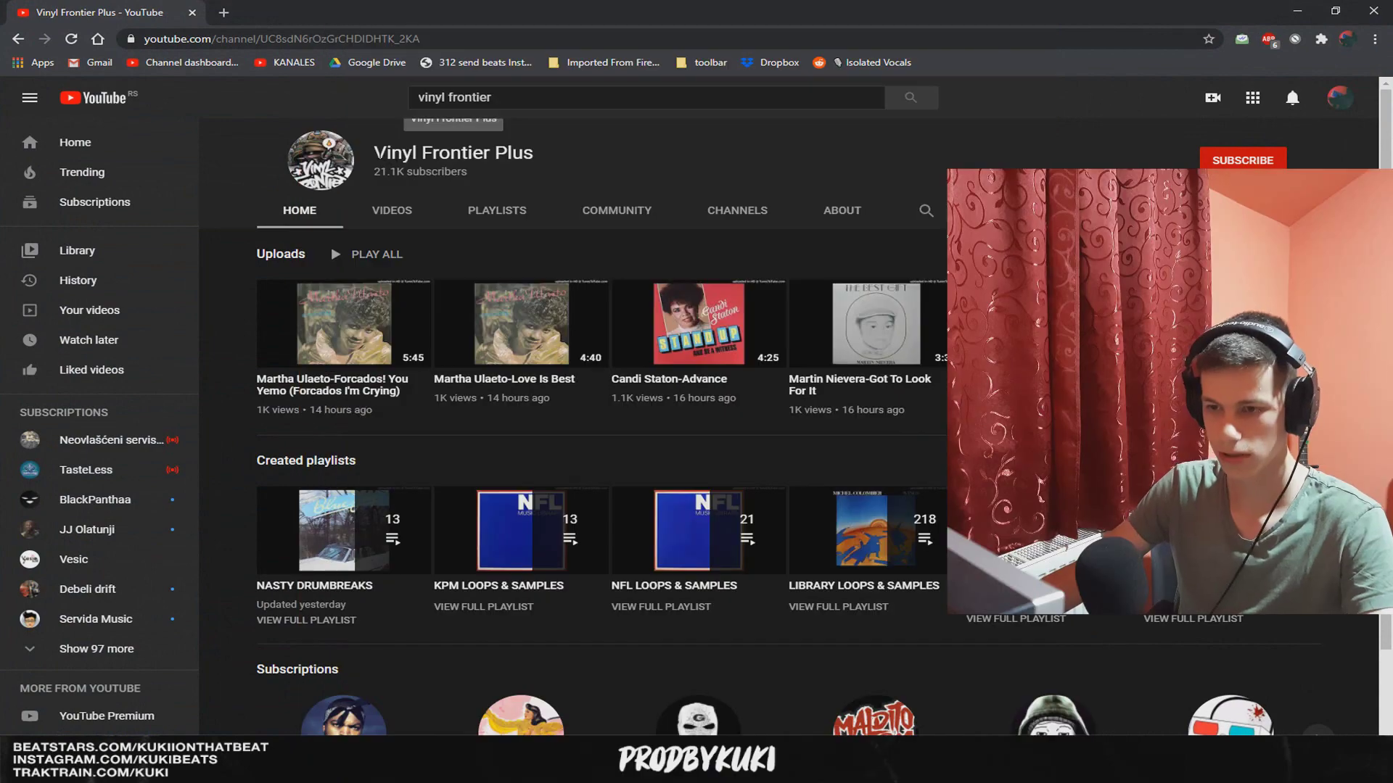
{"action": "left_click_drag", "start_coordinate": [375, 153], "coordinate": [515, 153]}
{"action": "left_click", "coordinate": [514, 155]}
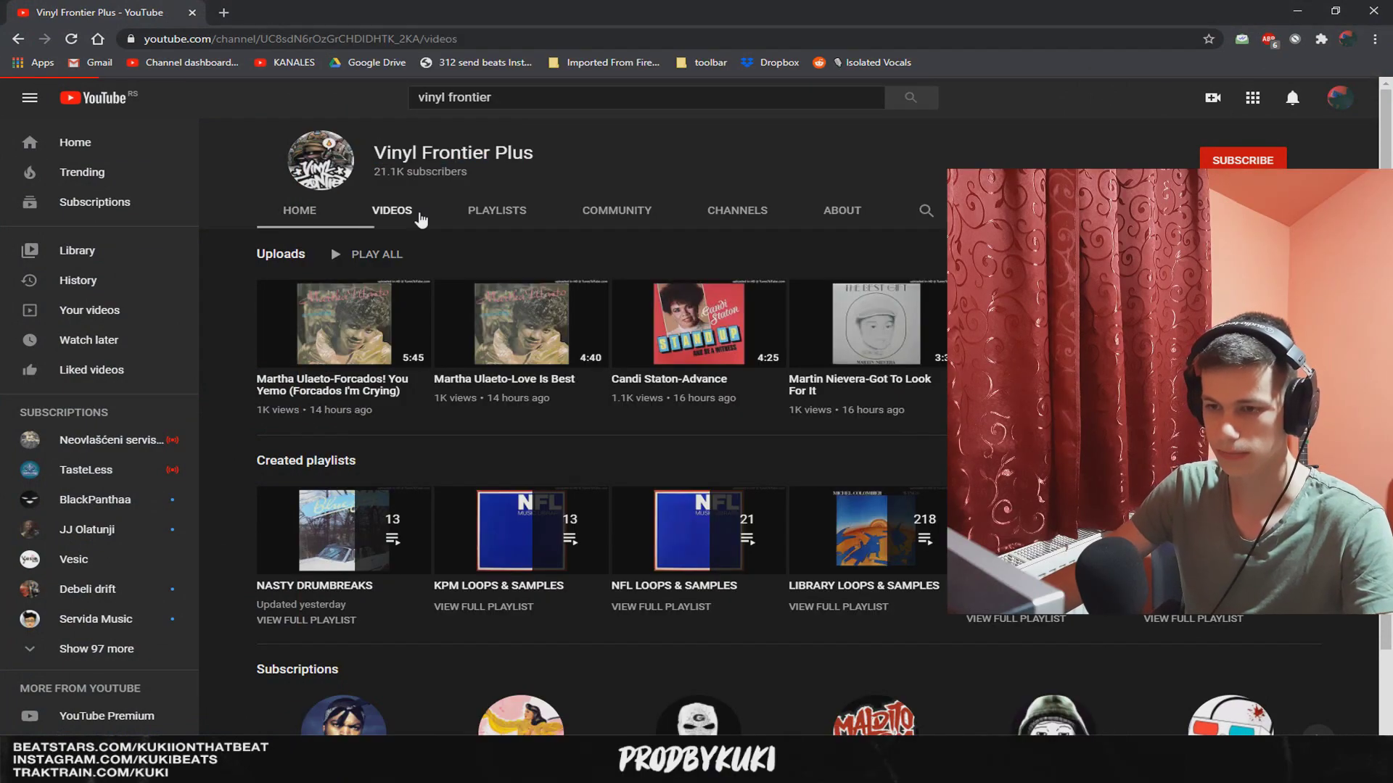
{"action": "scroll", "coordinate": [654, 441], "scroll_direction": "down", "scroll_amount": 5}
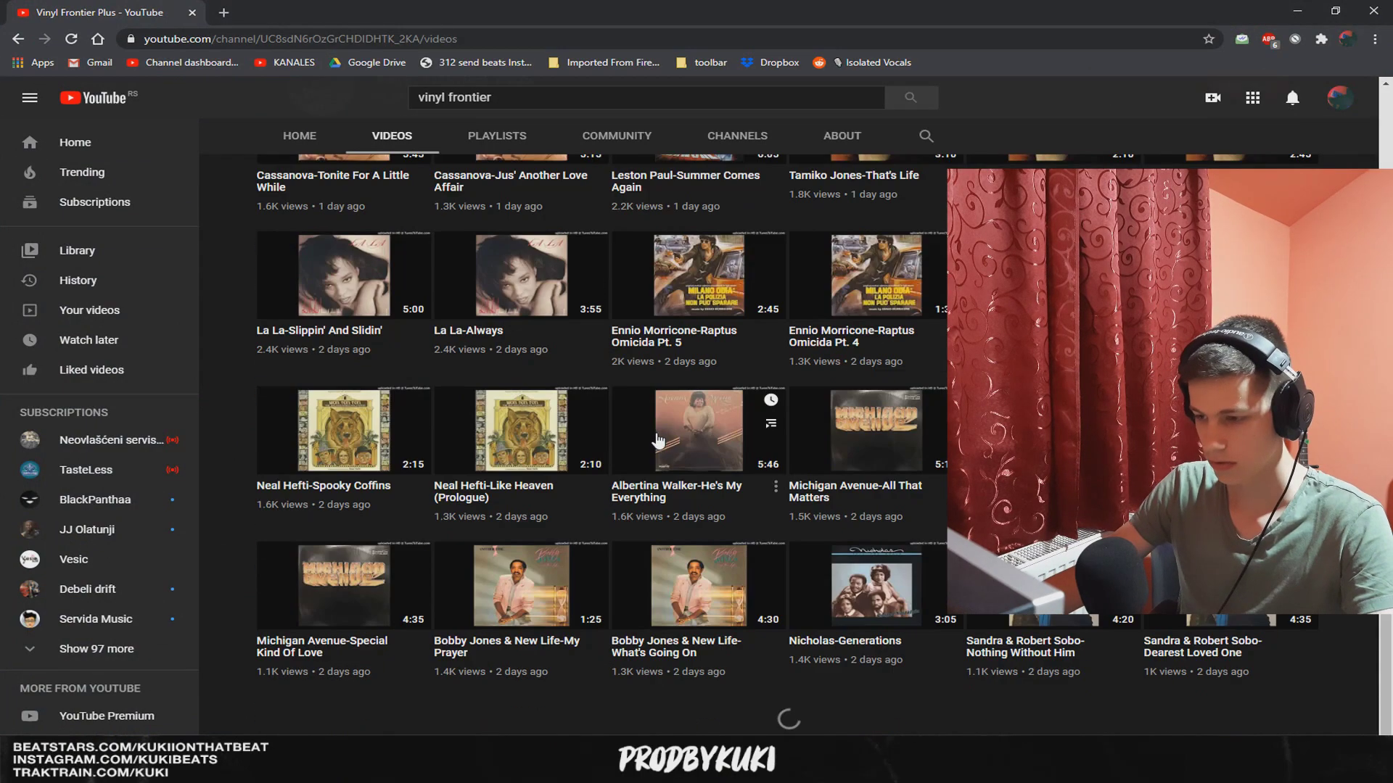
{"action": "scroll", "coordinate": [582, 424], "scroll_direction": "up", "scroll_amount": 5}
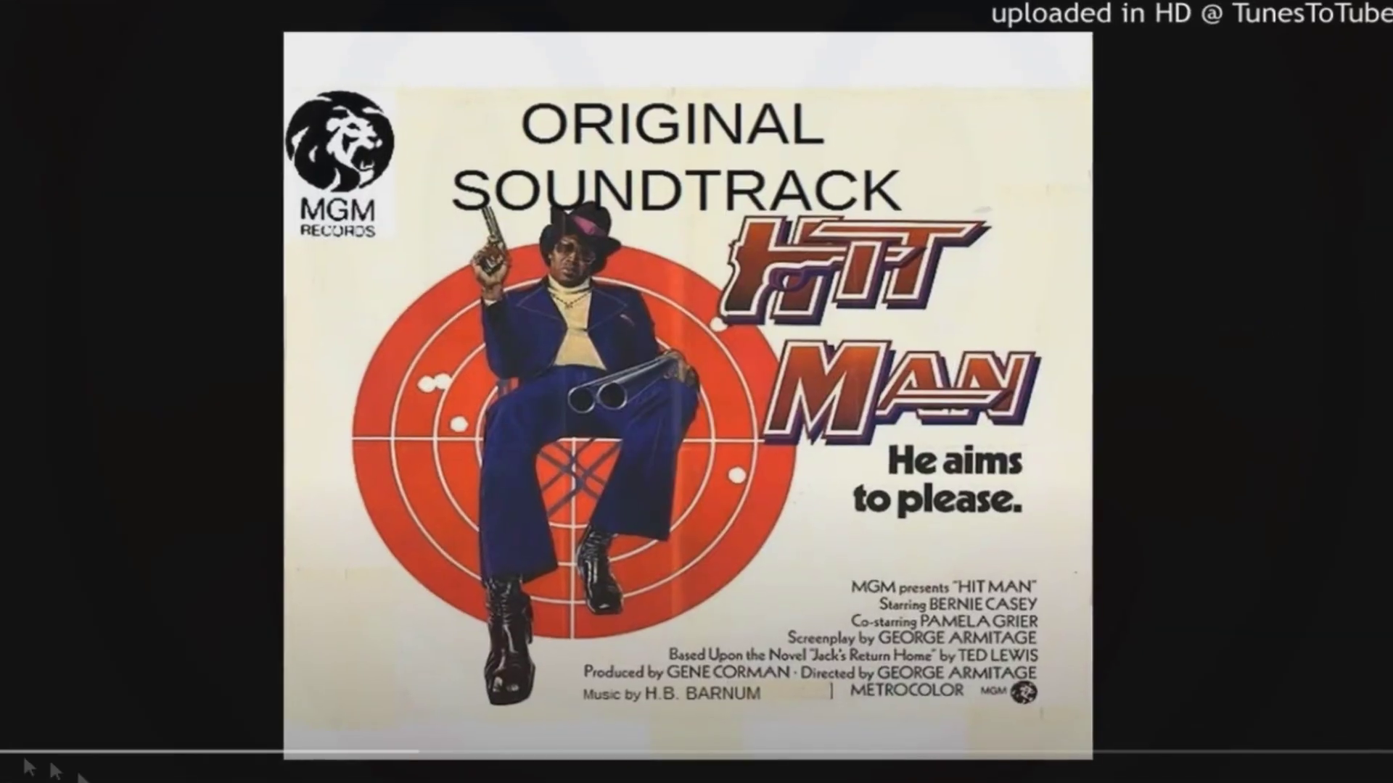
{"action": "left_click", "coordinate": [187, 723]}
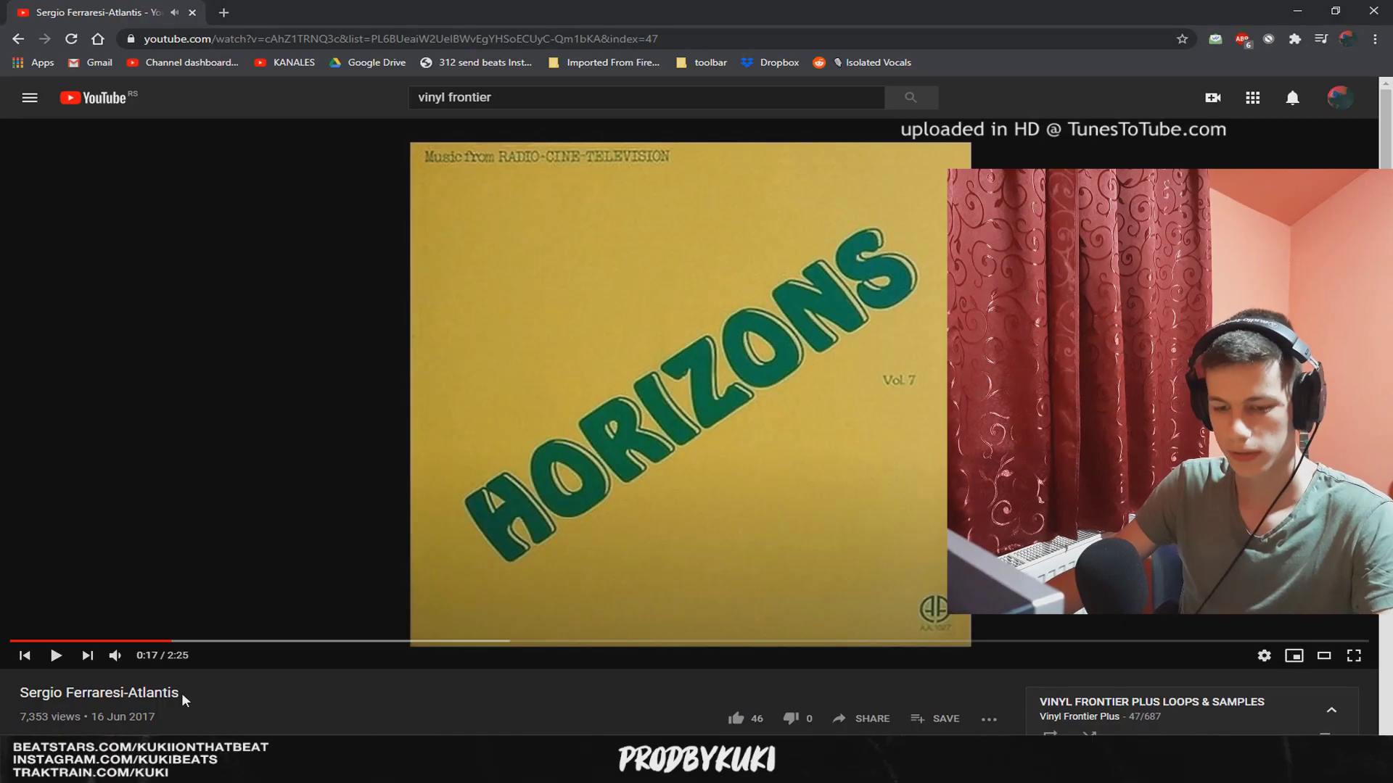
Step: Open the MP3Juices site (mp3juices.cc) in a new browser tab
{"action": "left_click", "coordinate": [225, 13]}
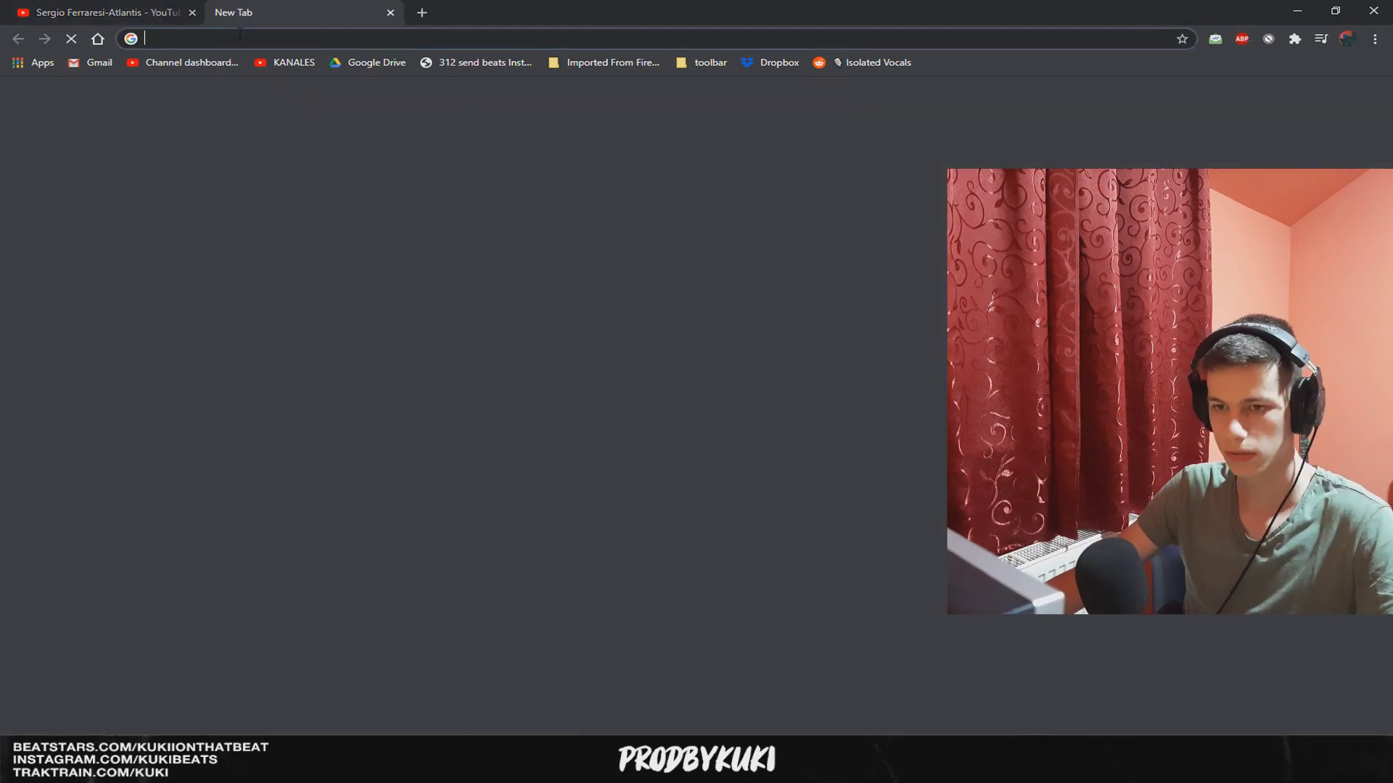
{"action": "left_click", "coordinate": [240, 37]}
{"action": "type", "text": "MP3JUIC"}
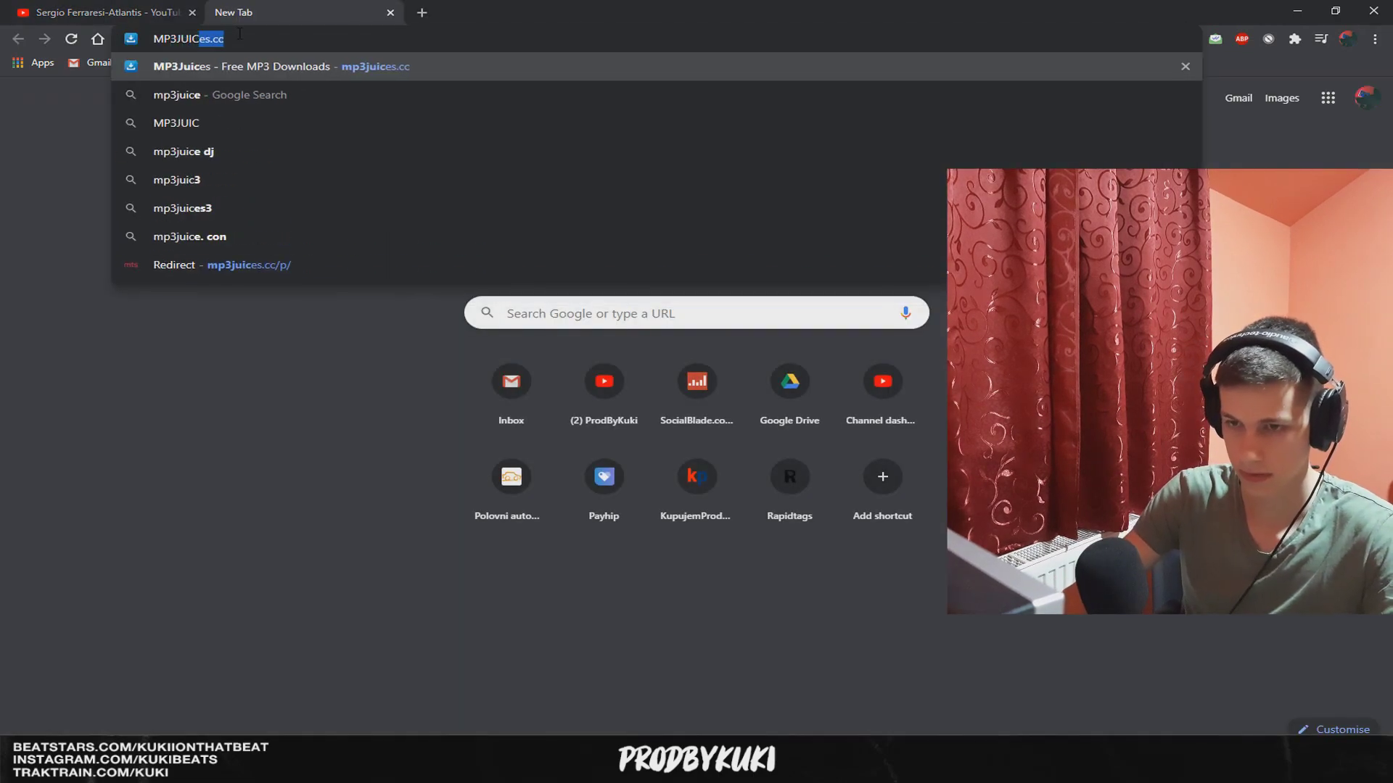
{"action": "key", "text": "Return"}
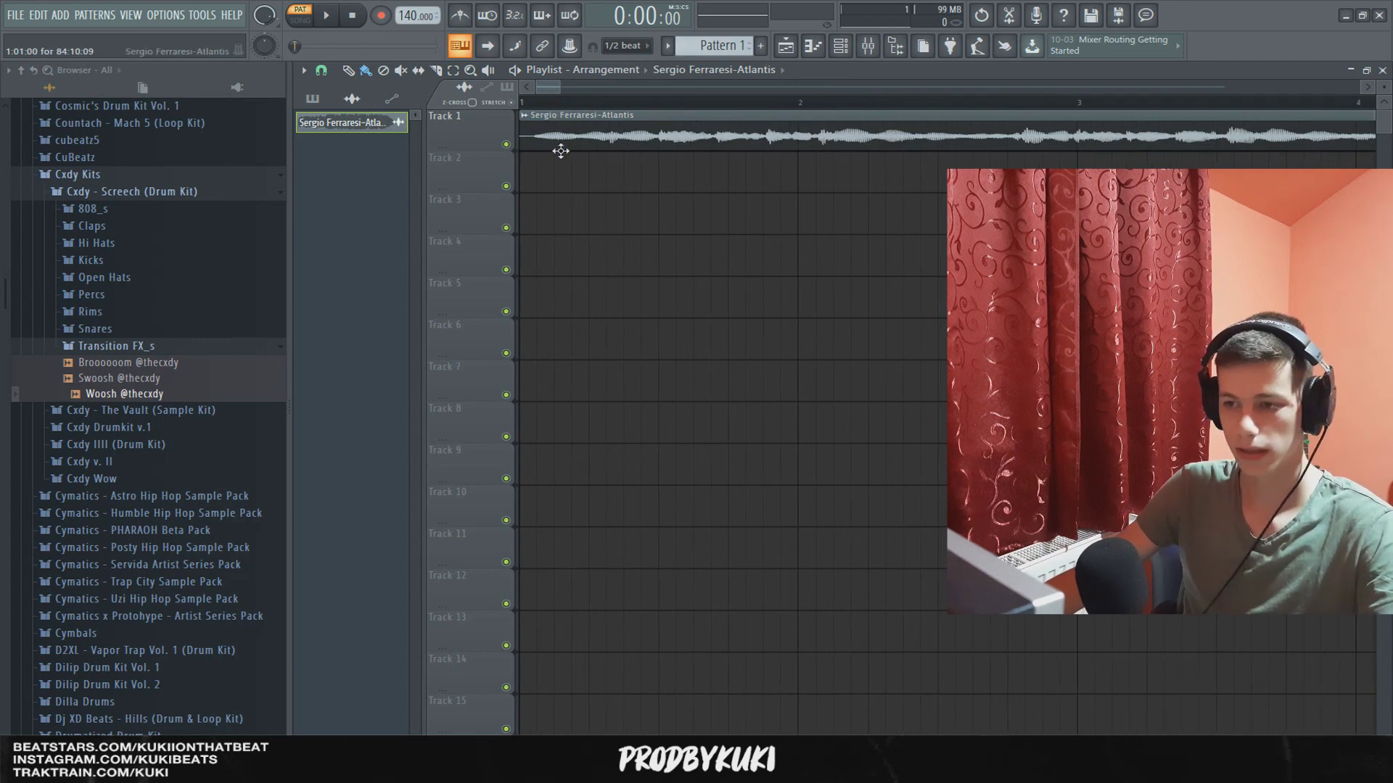
Step: Enlarge Track 1 holding the Sergio Ferraresi-Atlantis clip and switch to the Slice tool
{"action": "scroll", "coordinate": [526, 156], "scroll_direction": "up", "scroll_amount": 5, "text": "ctrl"}
{"action": "left_click_drag", "start_coordinate": [508, 151], "coordinate": [482, 245]}
{"action": "scroll", "coordinate": [527, 210], "scroll_direction": "down", "scroll_amount": 5, "text": "ctrl"}
{"action": "key", "text": "c"}
{"action": "left_click", "coordinate": [525, 102]}
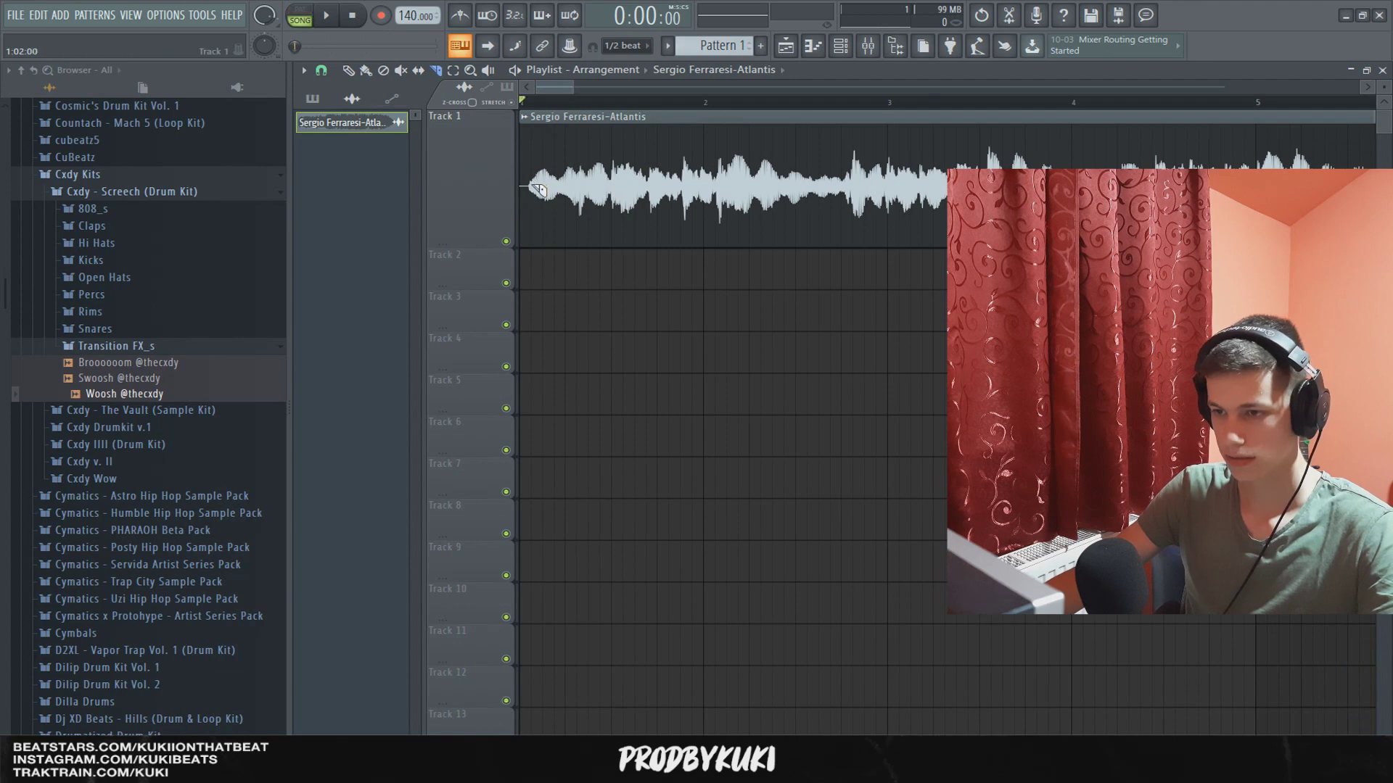
Step: Play the clip around bar 5 and slice it just before bar 5, where the loop should start
{"action": "left_click", "coordinate": [870, 102]}
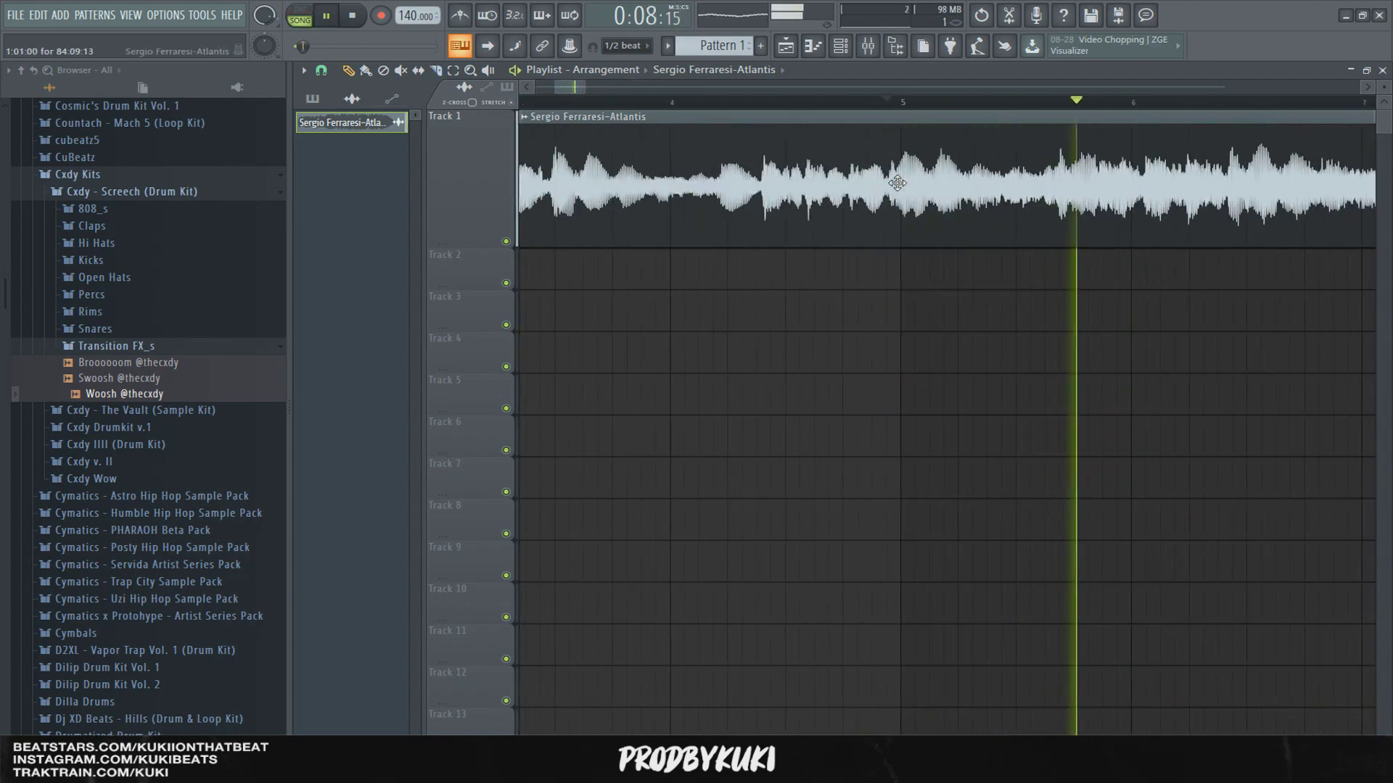
{"action": "scroll", "coordinate": [835, 172], "scroll_direction": "up", "scroll_amount": 5, "text": "ctrl"}
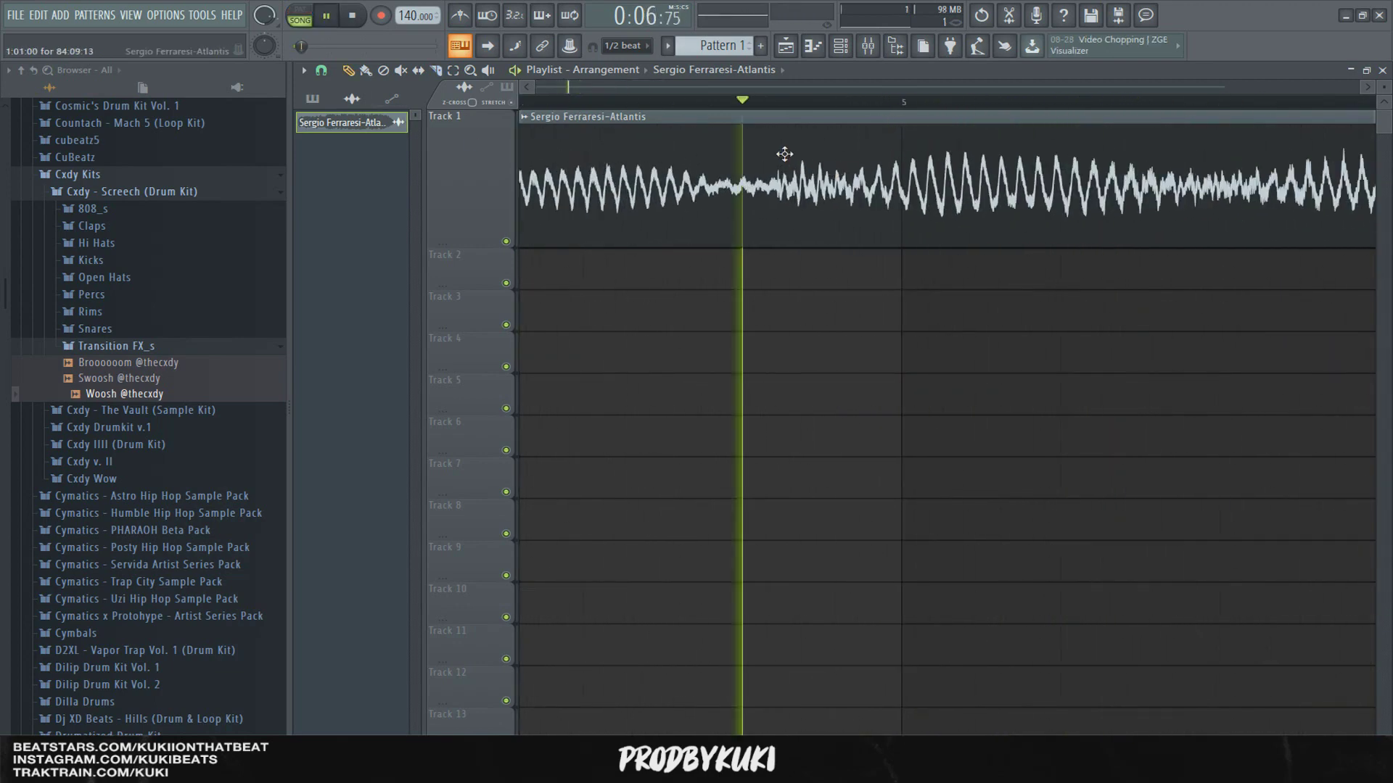
{"action": "key", "text": "space"}
{"action": "scroll", "coordinate": [778, 238], "scroll_direction": "down", "scroll_amount": 5, "text": "ctrl"}
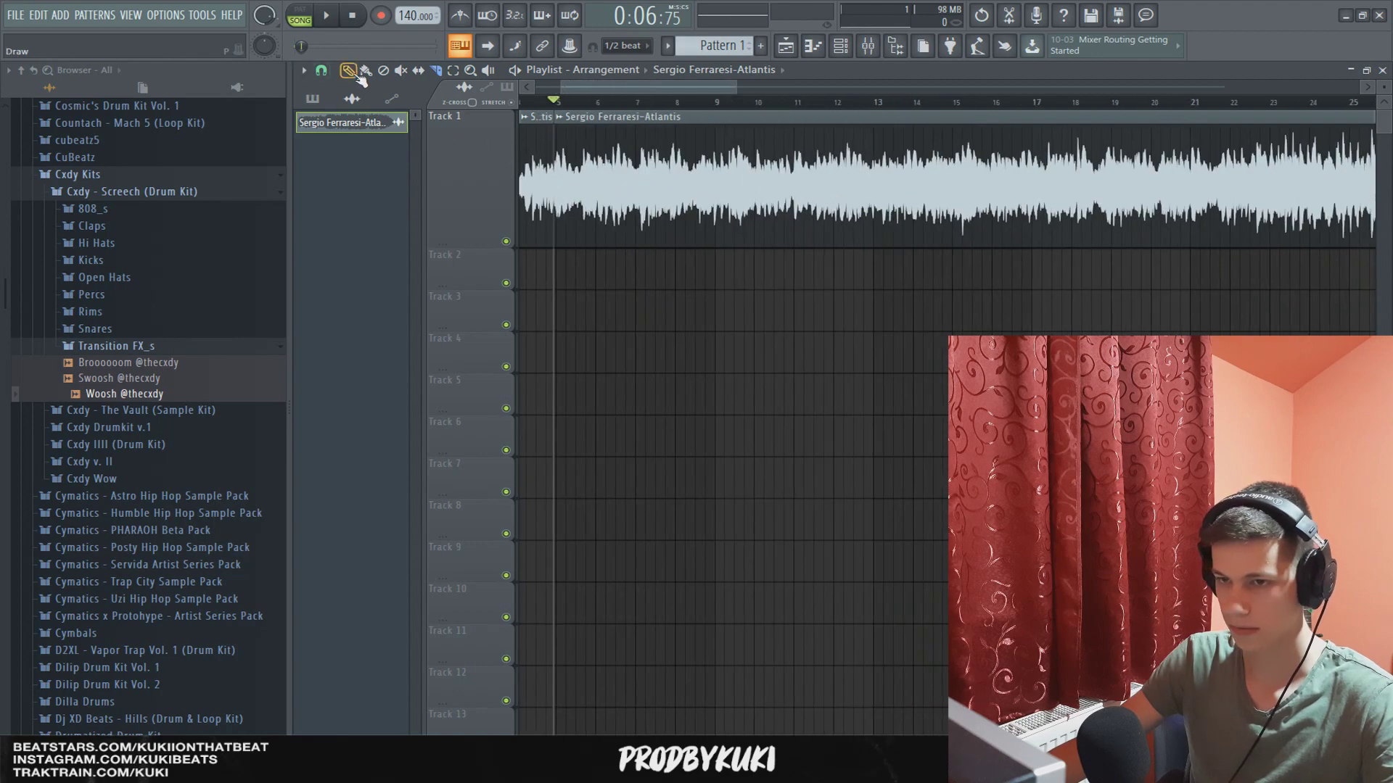
Step: Remove the intro piece, shift the remaining audio to bar 1 and return the playhead to the start
{"action": "scroll", "coordinate": [519, 144], "scroll_direction": "up", "scroll_amount": 5, "text": "ctrl"}
{"action": "left_click_drag", "start_coordinate": [718, 145], "coordinate": [519, 145]}
{"action": "left_click_drag", "start_coordinate": [546, 102], "coordinate": [521, 102]}
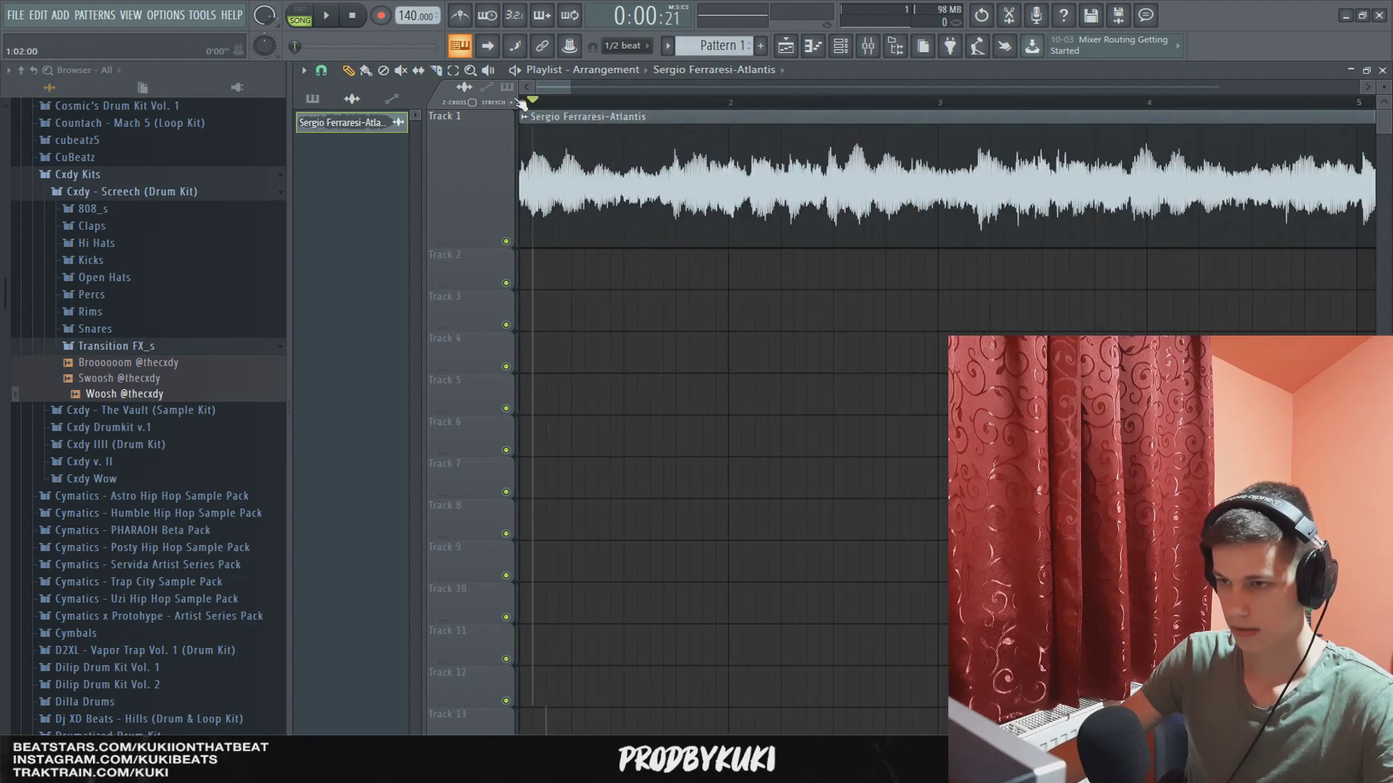
Step: Play the clip from the start and slice it shortly before bar 5 at the end of the loop
{"action": "scroll", "coordinate": [689, 239], "scroll_direction": "down", "scroll_amount": 2, "text": "ctrl"}
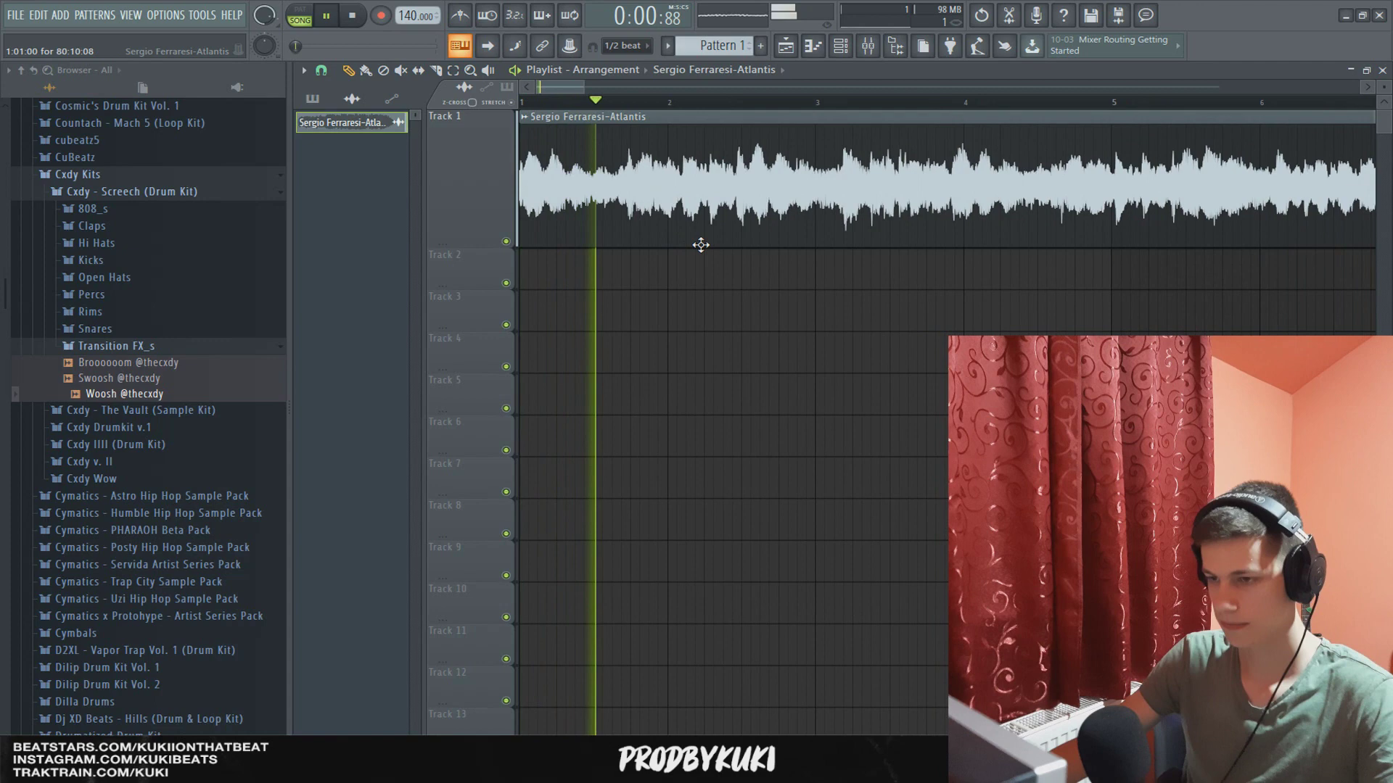
{"action": "scroll", "coordinate": [701, 246], "scroll_direction": "down", "scroll_amount": 1}
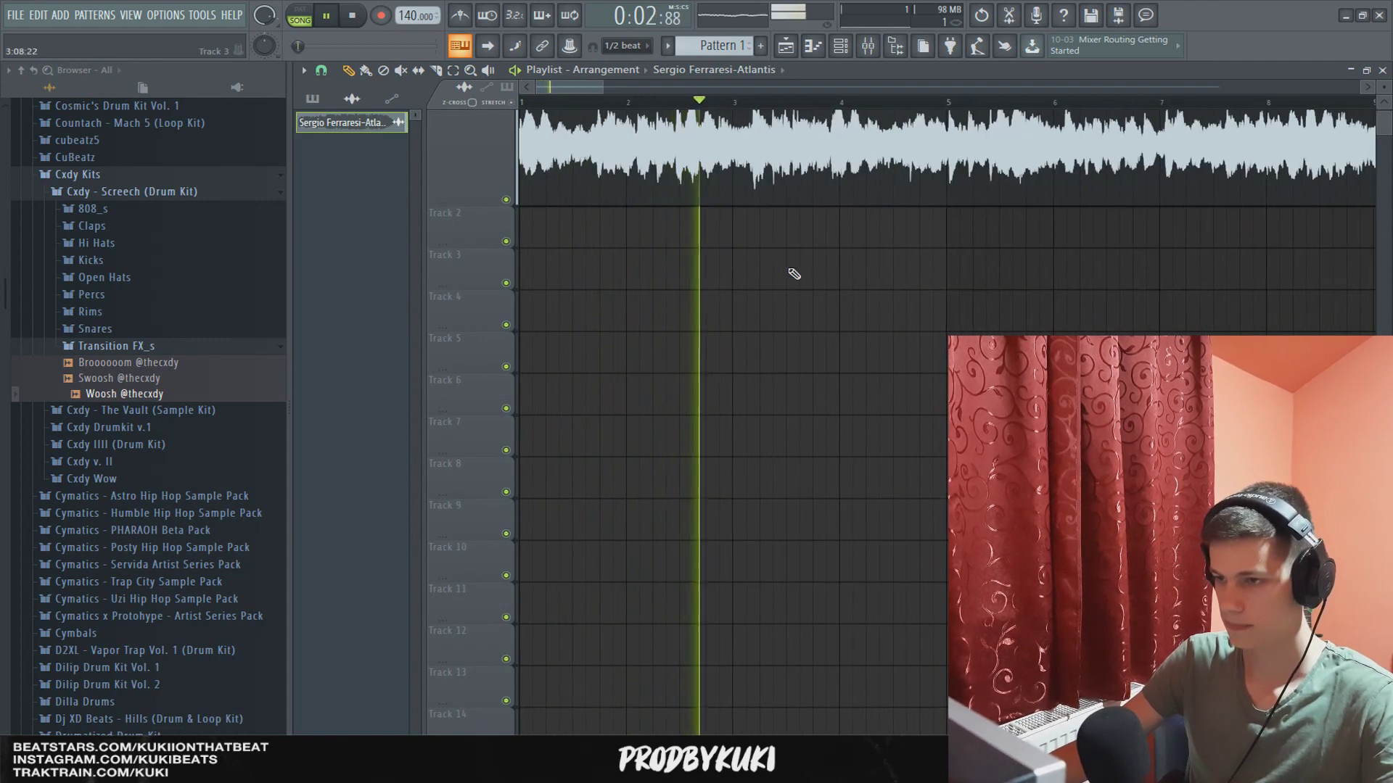
{"action": "scroll", "coordinate": [798, 276], "scroll_direction": "up", "scroll_amount": 1}
{"action": "scroll", "coordinate": [809, 278], "scroll_direction": "down", "scroll_amount": 1, "text": "ctrl"}
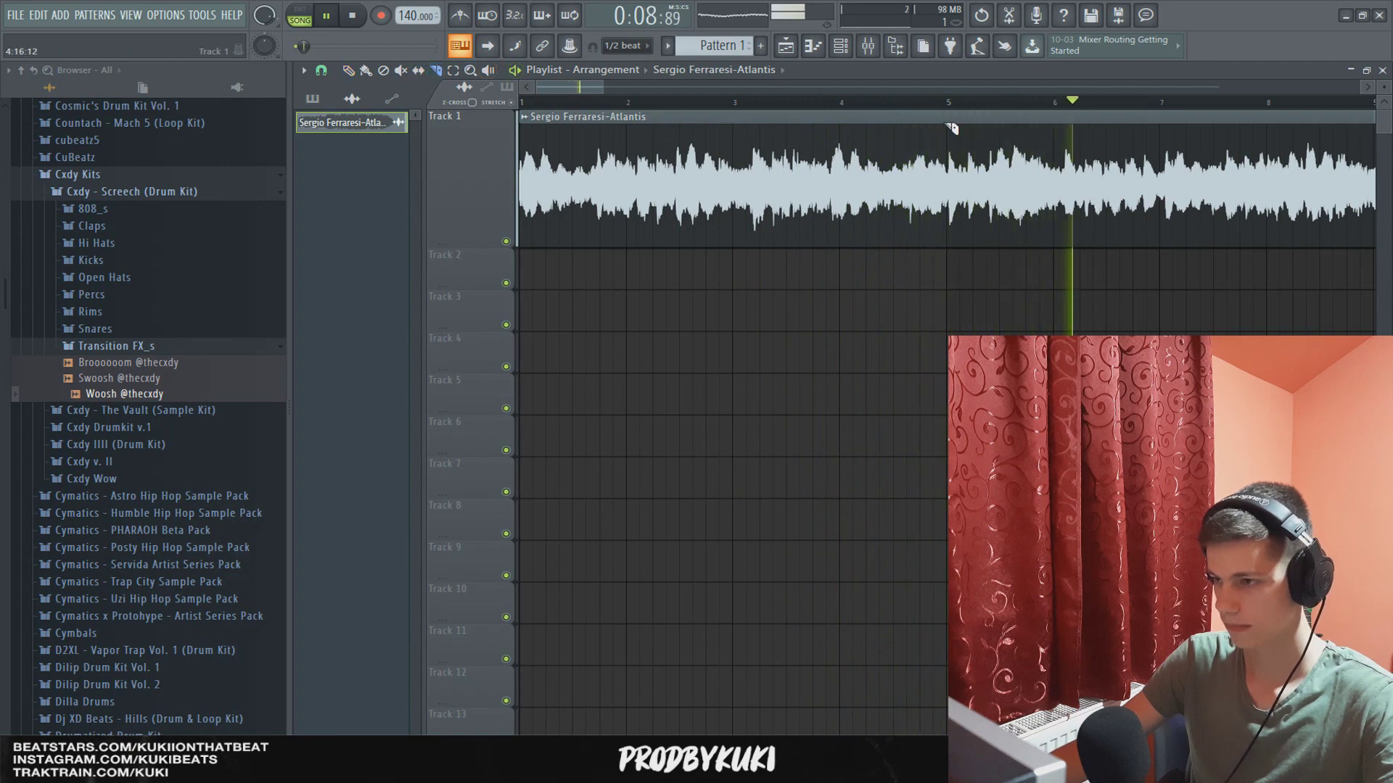
{"action": "scroll", "coordinate": [1004, 205], "scroll_direction": "up", "scroll_amount": 4, "text": "ctrl"}
{"action": "key", "text": "space"}
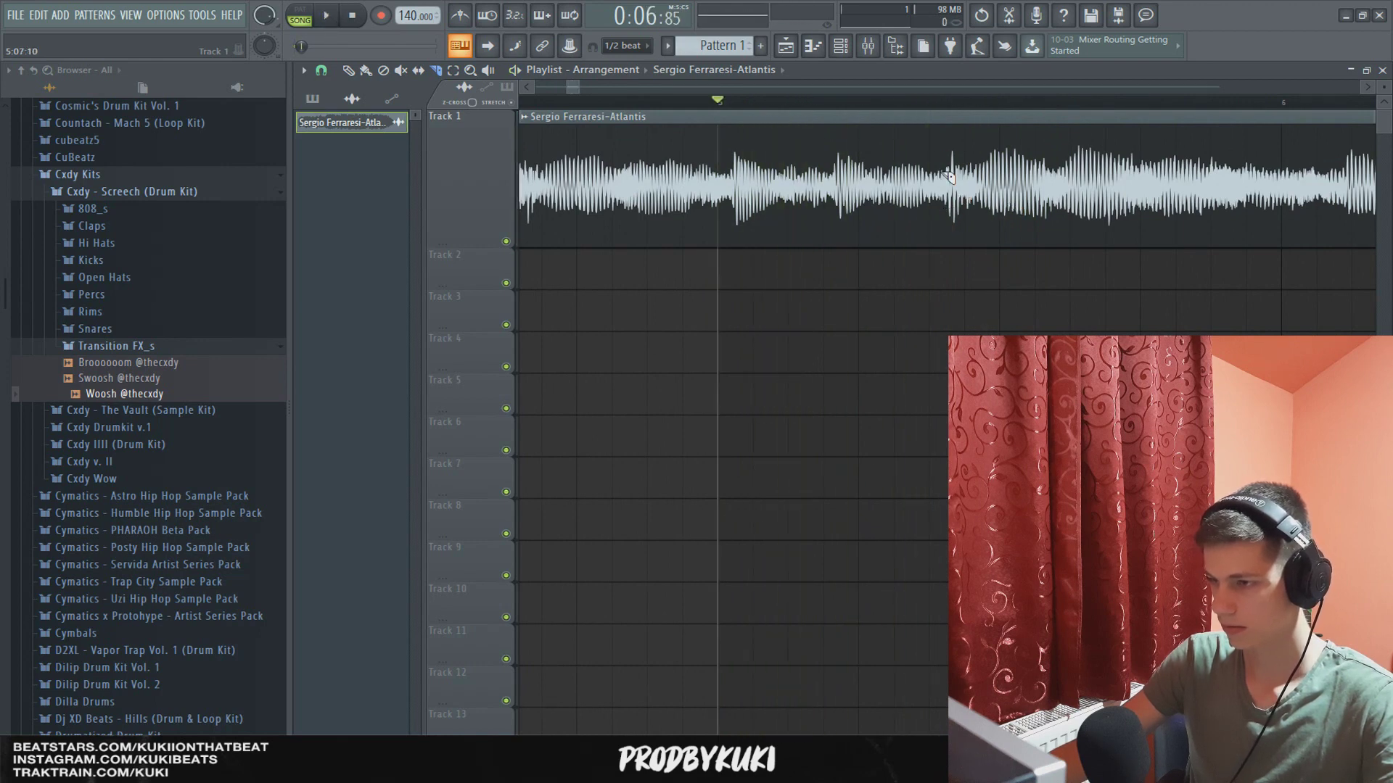
{"action": "scroll", "coordinate": [935, 204], "scroll_direction": "up", "scroll_amount": 2, "text": "ctrl"}
{"action": "left_click", "coordinate": [880, 234]}
Step: Move the leftover audio after the slice down to Track 3, away from the loop, using the Draw tool
{"action": "scroll", "coordinate": [880, 233], "scroll_direction": "down", "scroll_amount": 8, "text": "ctrl"}
{"action": "key", "text": "p"}
{"action": "mouse_move", "coordinate": [695, 210]}
{"action": "left_mouse_down"}
{"action": "mouse_move", "coordinate": [1003, 288]}
{"action": "mouse_move", "coordinate": [1056, 316]}
{"action": "left_mouse_up"}
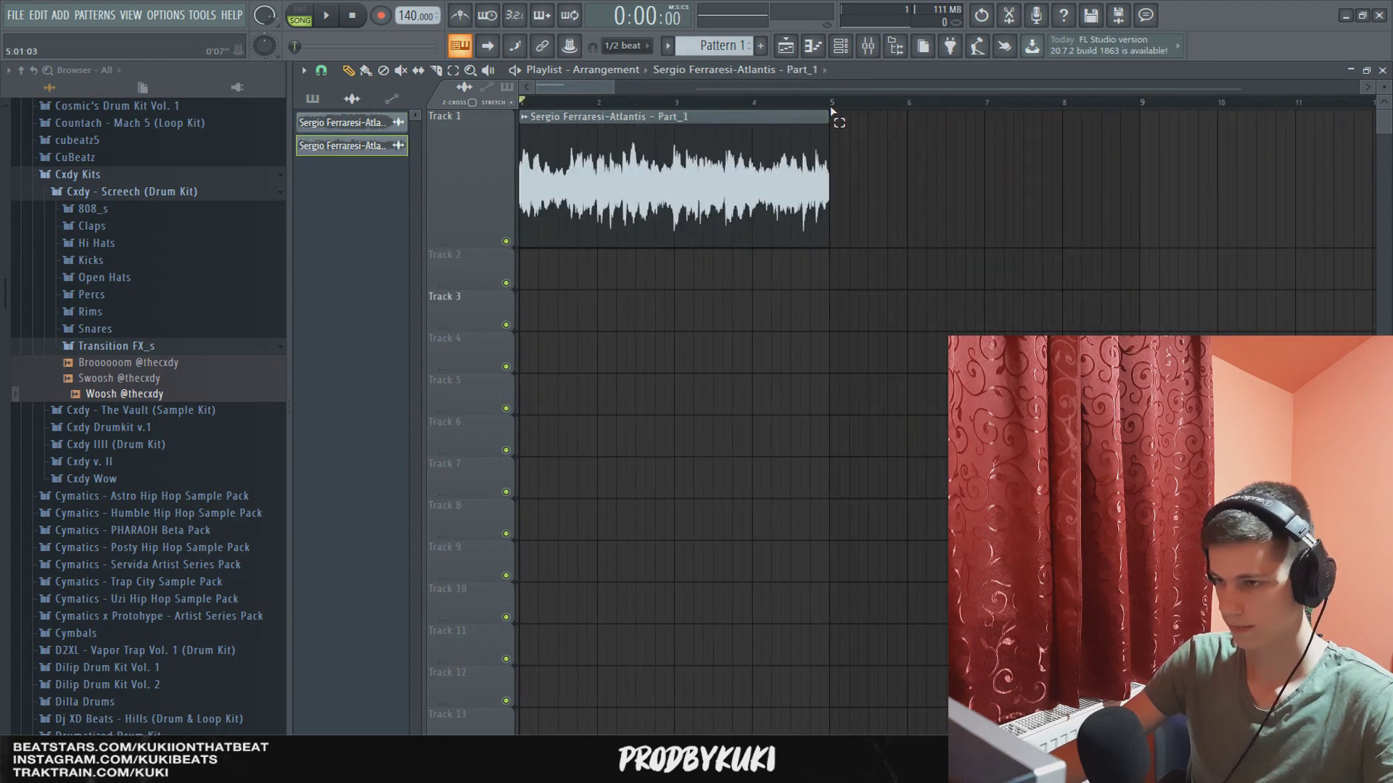
Step: Play back the four-bar Part_1 loop on Track 1
{"action": "key", "text": "space"}
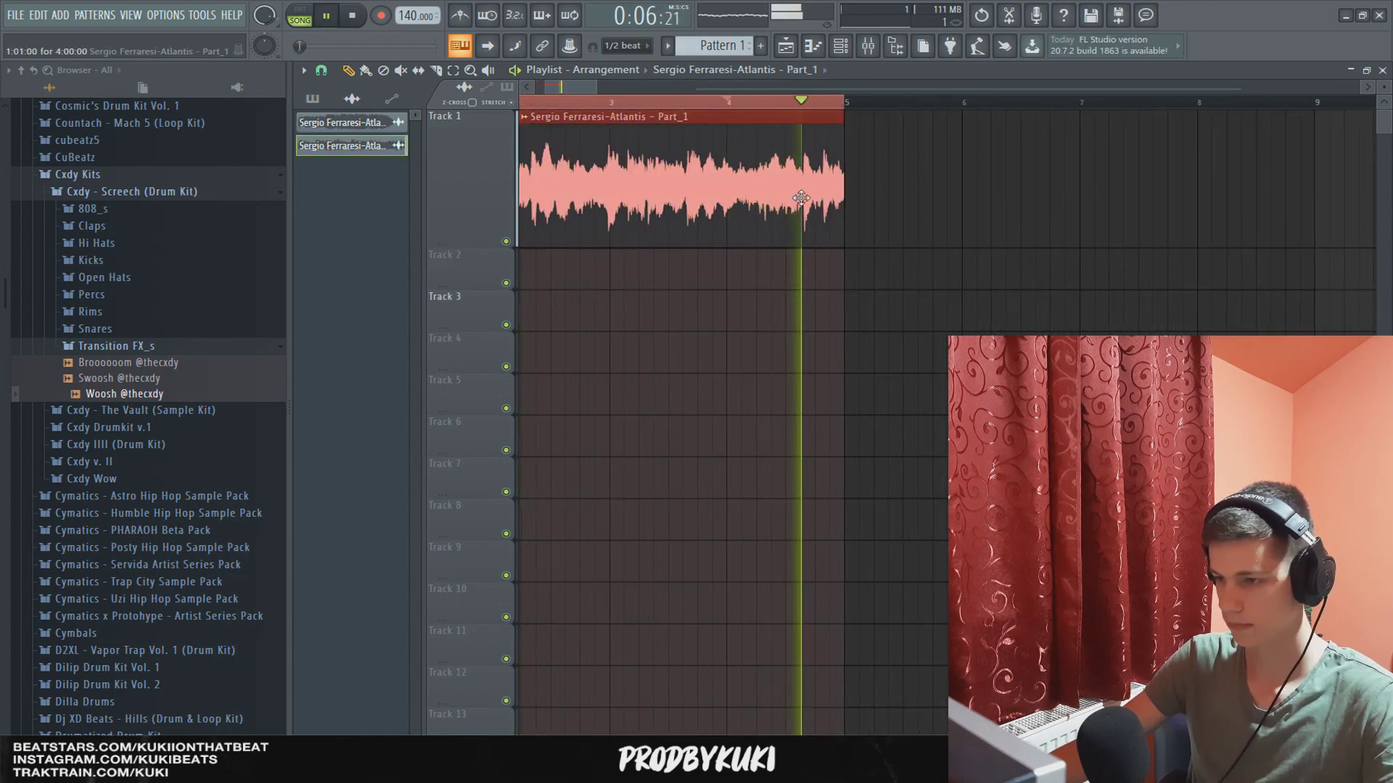
{"action": "scroll", "coordinate": [812, 211], "scroll_direction": "down", "scroll_amount": 1}
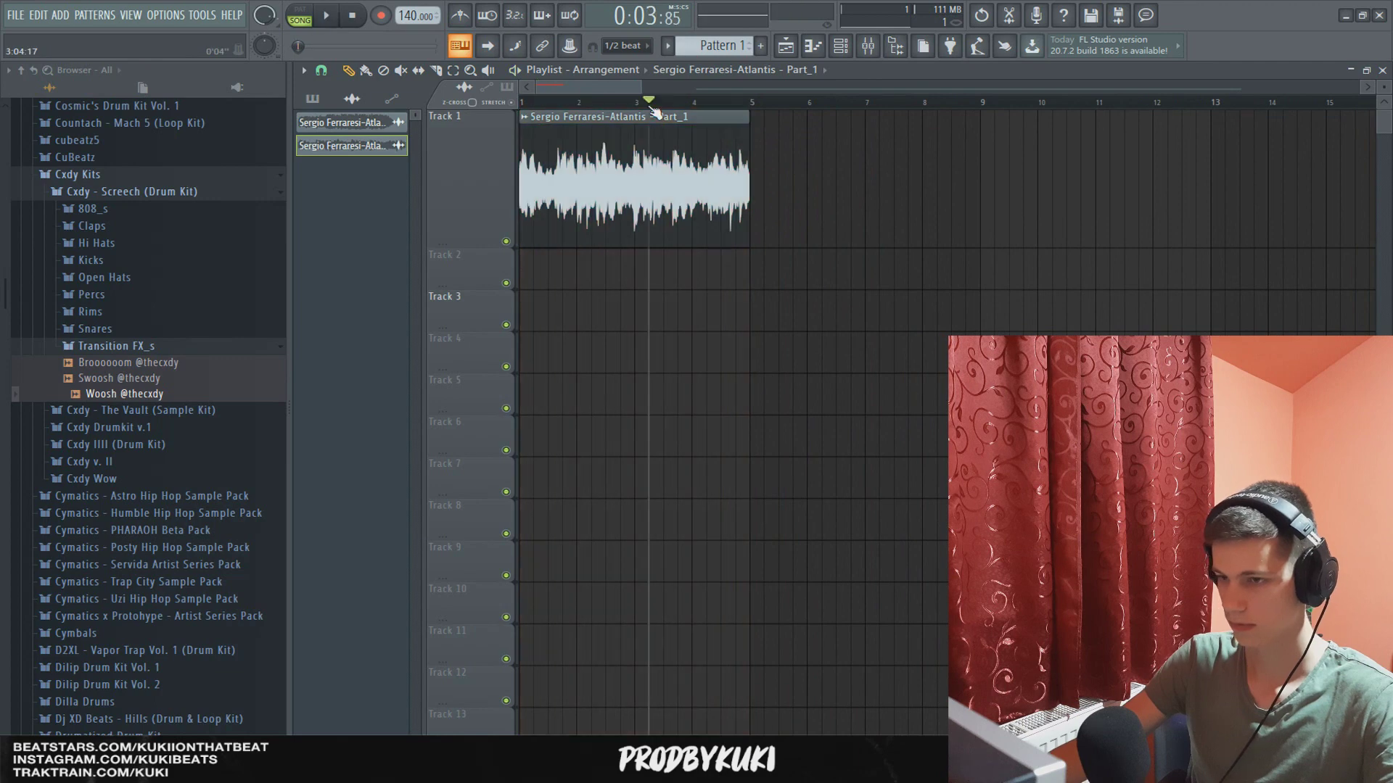
{"action": "scroll", "coordinate": [647, 116], "scroll_direction": "up", "scroll_amount": 3}
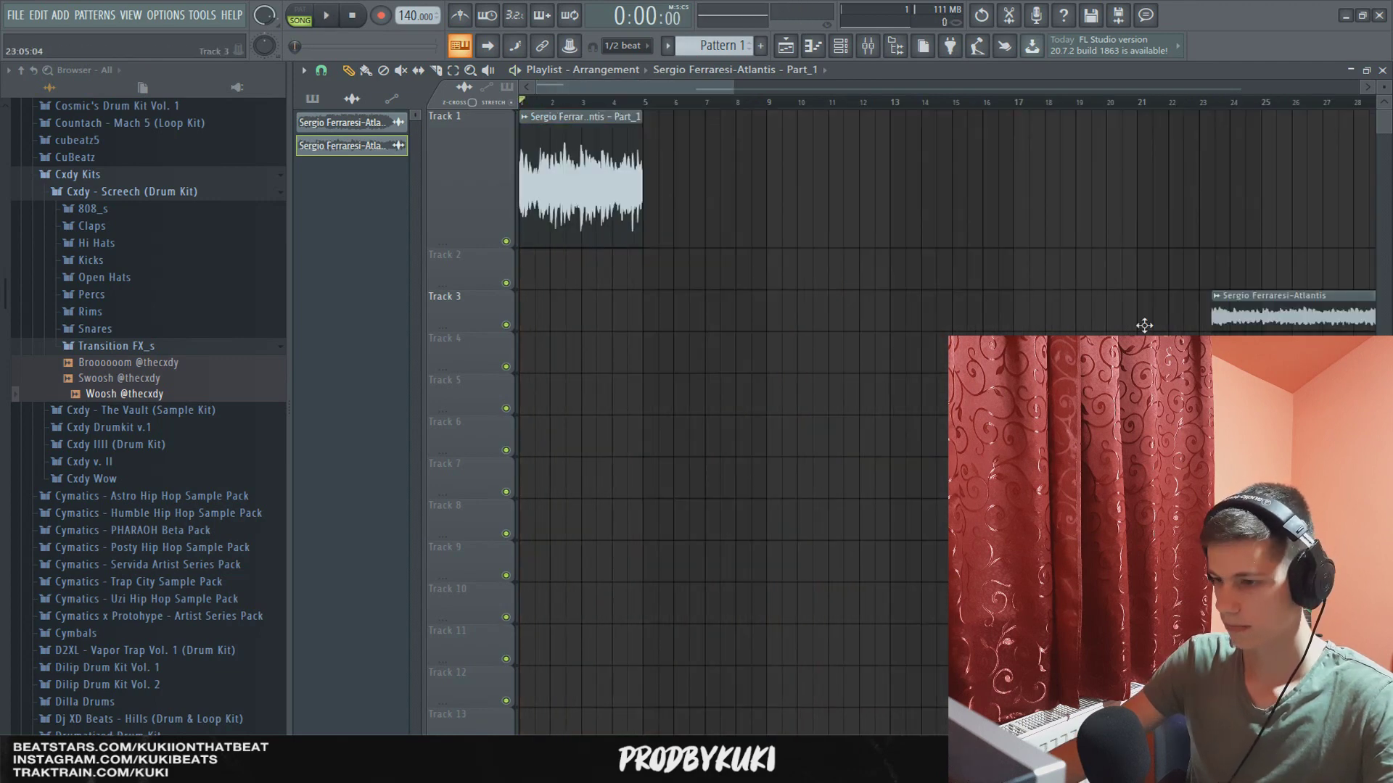
Step: Move the leftover audio to the start of Track 3 and solo that track
{"action": "left_click_drag", "start_coordinate": [1144, 326], "coordinate": [519, 298]}
{"action": "scroll", "coordinate": [557, 143], "scroll_direction": "up", "scroll_amount": 4}
{"action": "right_click", "coordinate": [506, 324]}
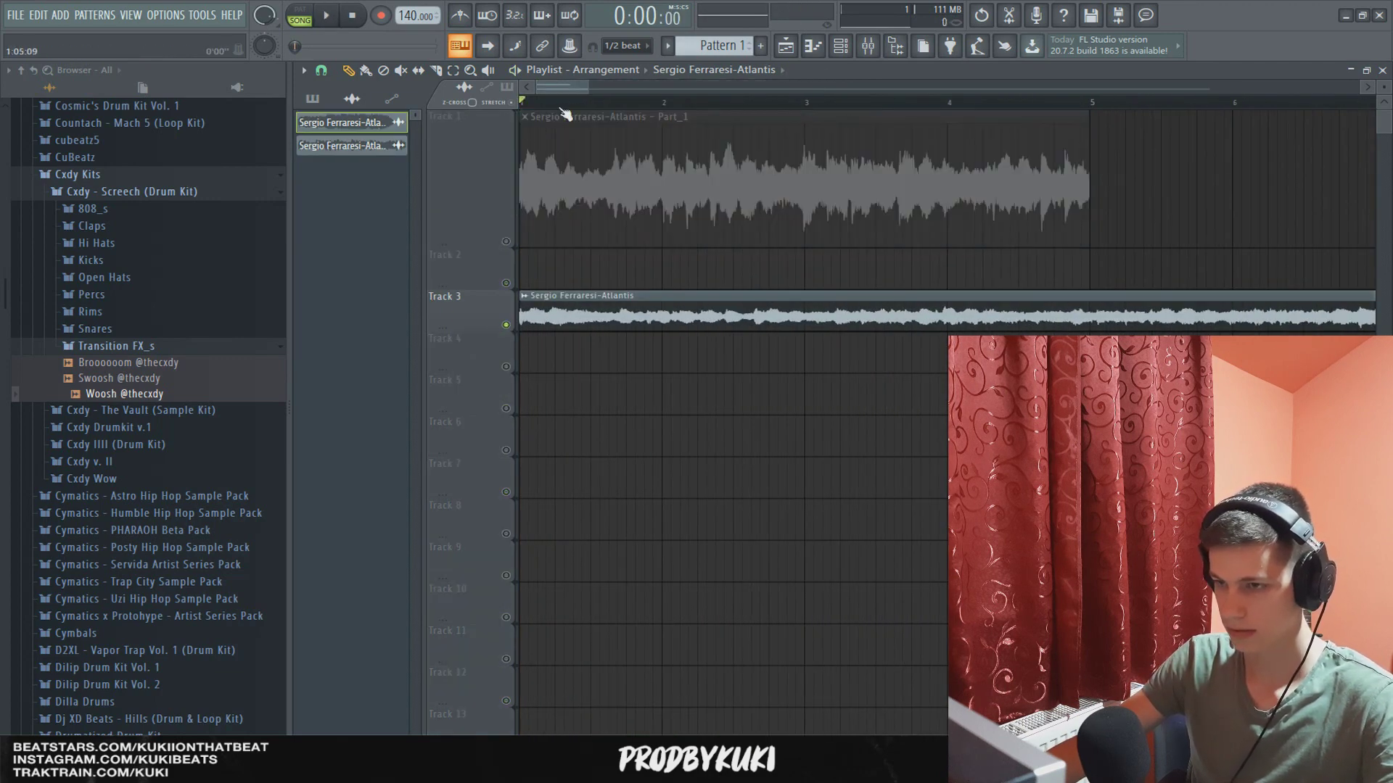
Step: Delete the leftover audio from Track 3 and turn the other tracks back on
{"action": "scroll", "coordinate": [511, 305], "scroll_direction": "up", "scroll_amount": 3}
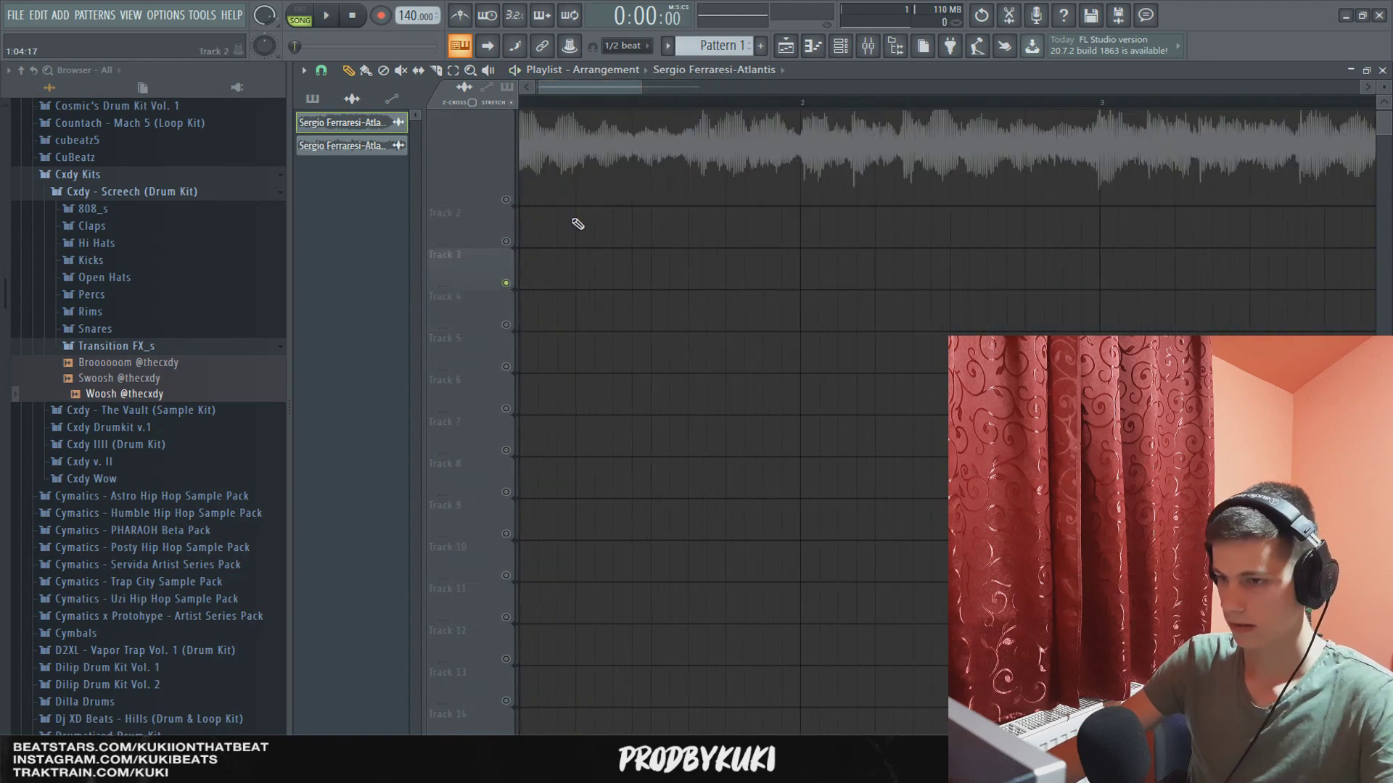
{"action": "scroll", "coordinate": [570, 221], "scroll_direction": "down", "scroll_amount": 5}
{"action": "right_click", "coordinate": [507, 242]}
{"action": "right_click", "coordinate": [507, 242]}
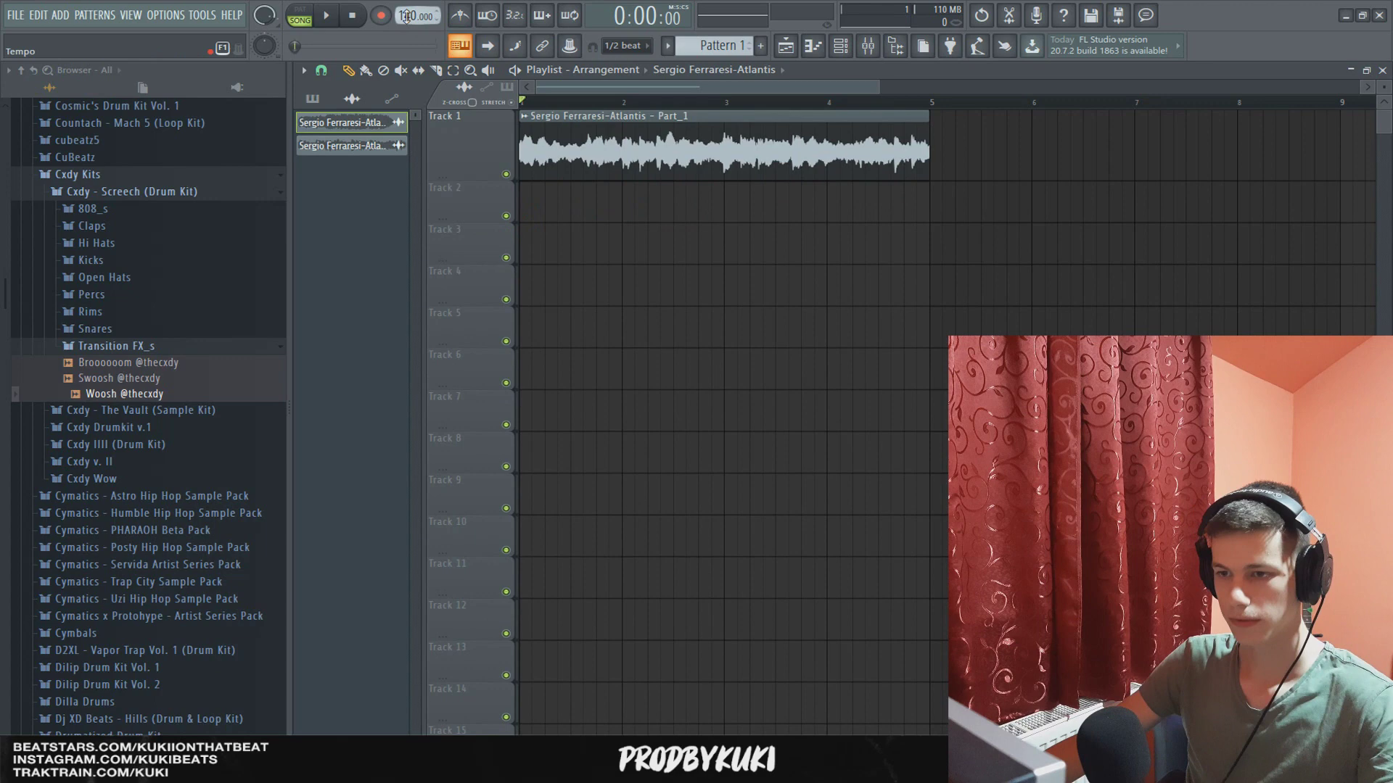
Step: Play the Part_1 loop with the metronome on to check its timing
{"action": "scroll", "coordinate": [481, 113], "scroll_direction": "up", "scroll_amount": 2}
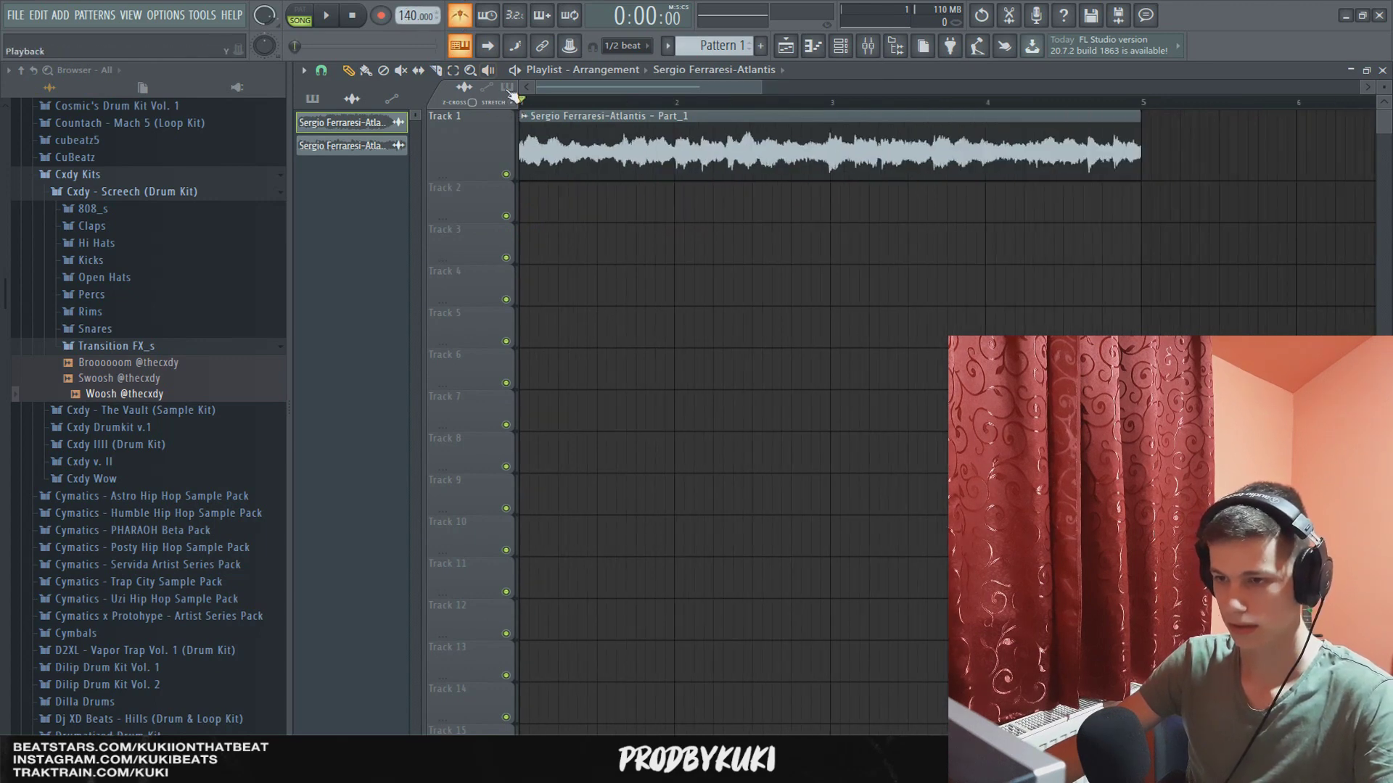
{"action": "scroll", "coordinate": [508, 181], "scroll_direction": "up", "scroll_amount": 2}
{"action": "scroll", "coordinate": [549, 198], "scroll_direction": "down", "scroll_amount": 6}
{"action": "key", "text": "space"}
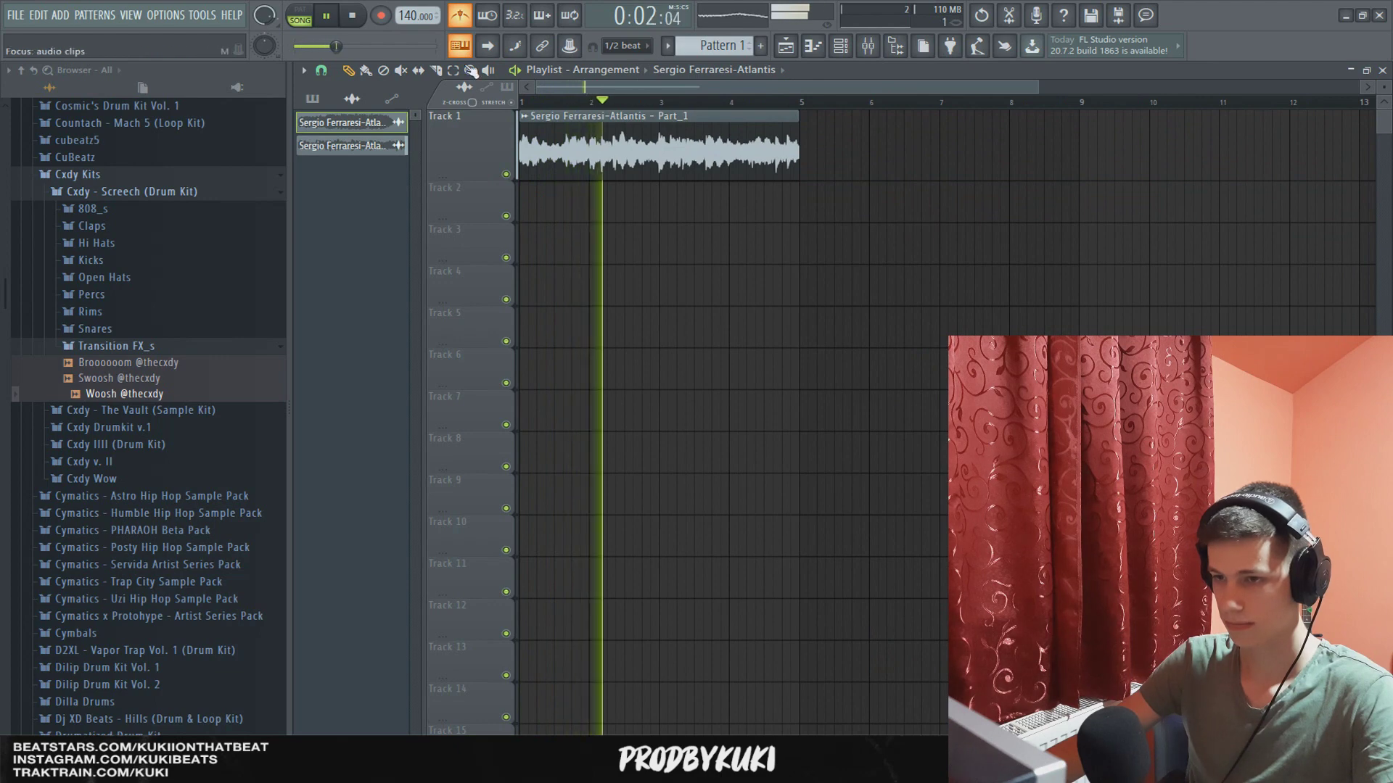
{"action": "key", "text": "space"}
Step: Play the Part_1 loop without the metronome and slice it into three pieces on Track 1
{"action": "scroll", "coordinate": [489, 148], "scroll_direction": "up", "scroll_amount": 3}
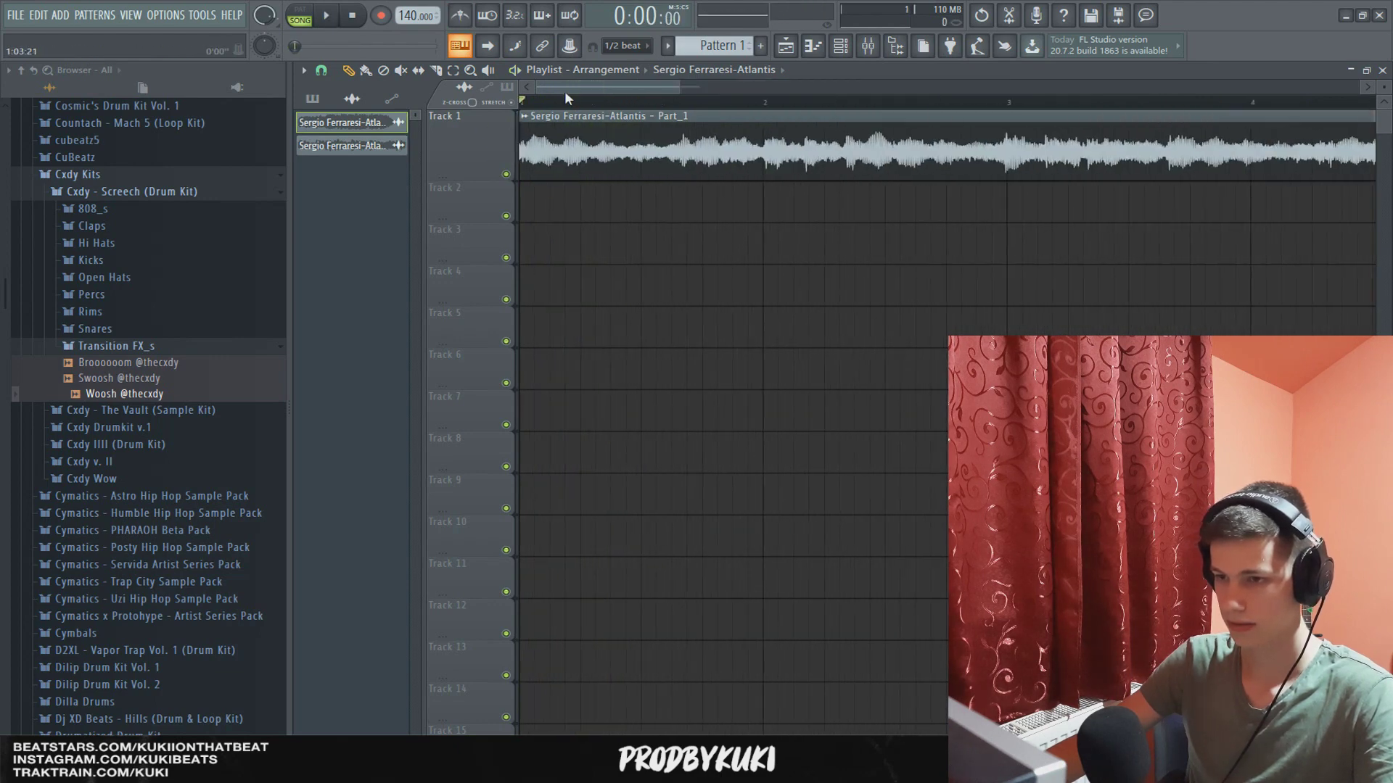
{"action": "scroll", "coordinate": [527, 152], "scroll_direction": "up", "scroll_amount": 2}
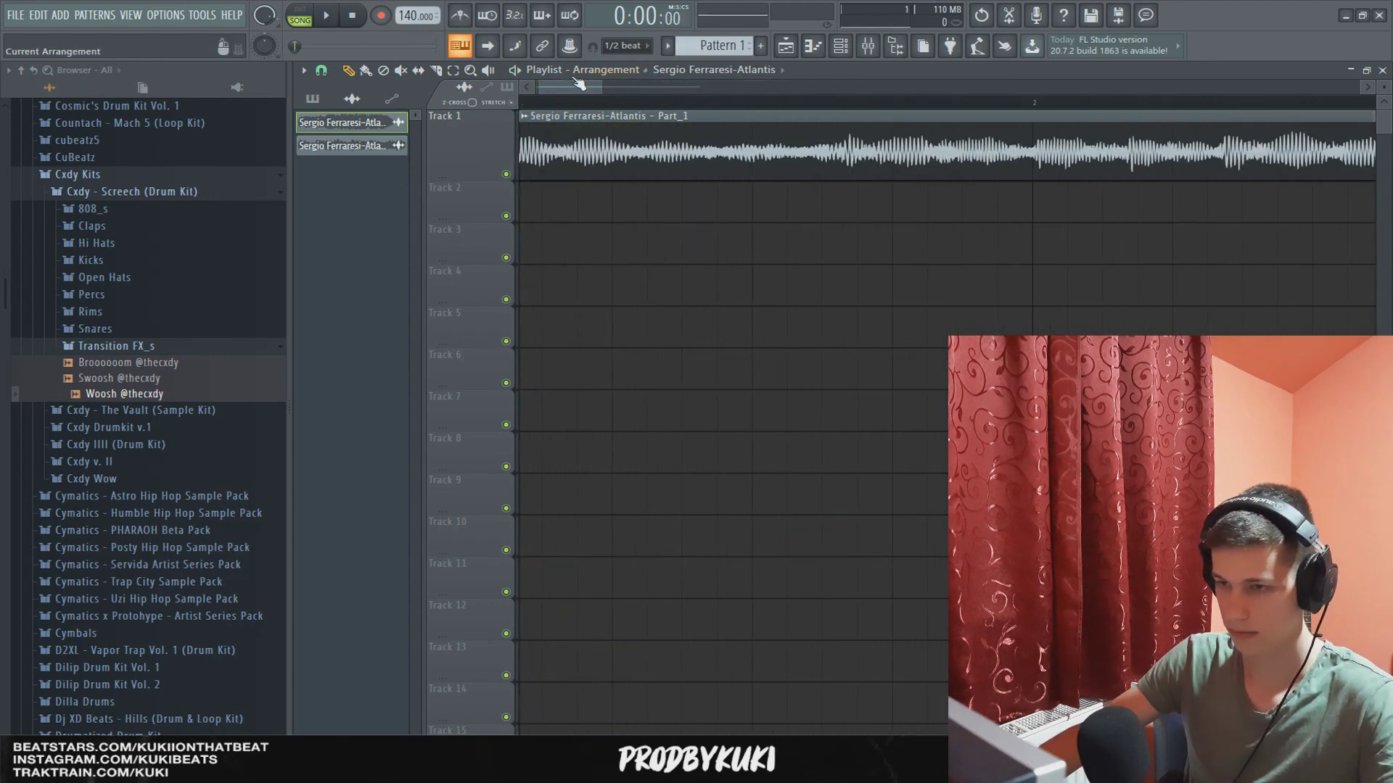
{"action": "left_click_drag", "start_coordinate": [579, 84], "coordinate": [446, 88]}
{"action": "key", "text": "space"}
{"action": "key", "text": "space"}
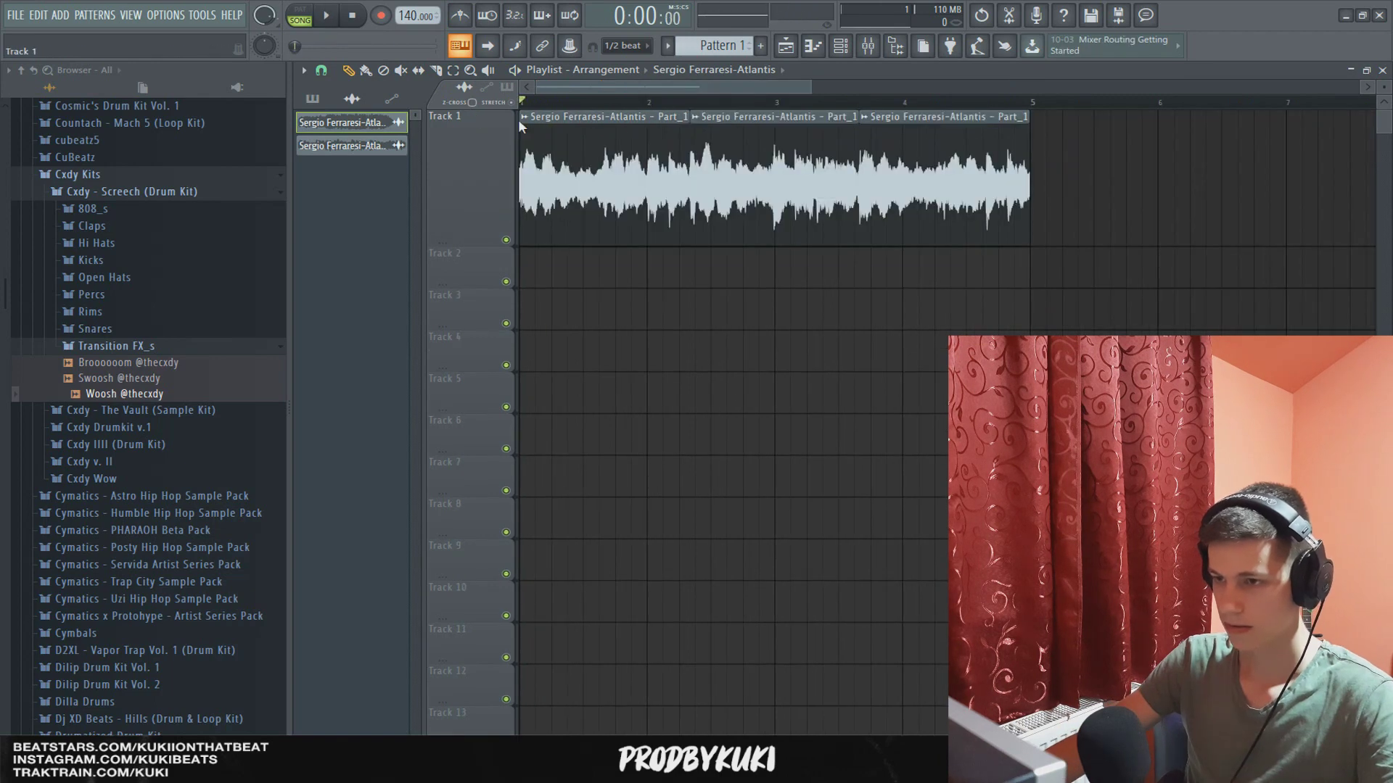
Step: Make the second and third pieces of the sliced loop unique
{"action": "scroll", "coordinate": [646, 130], "scroll_direction": "up", "scroll_amount": 3}
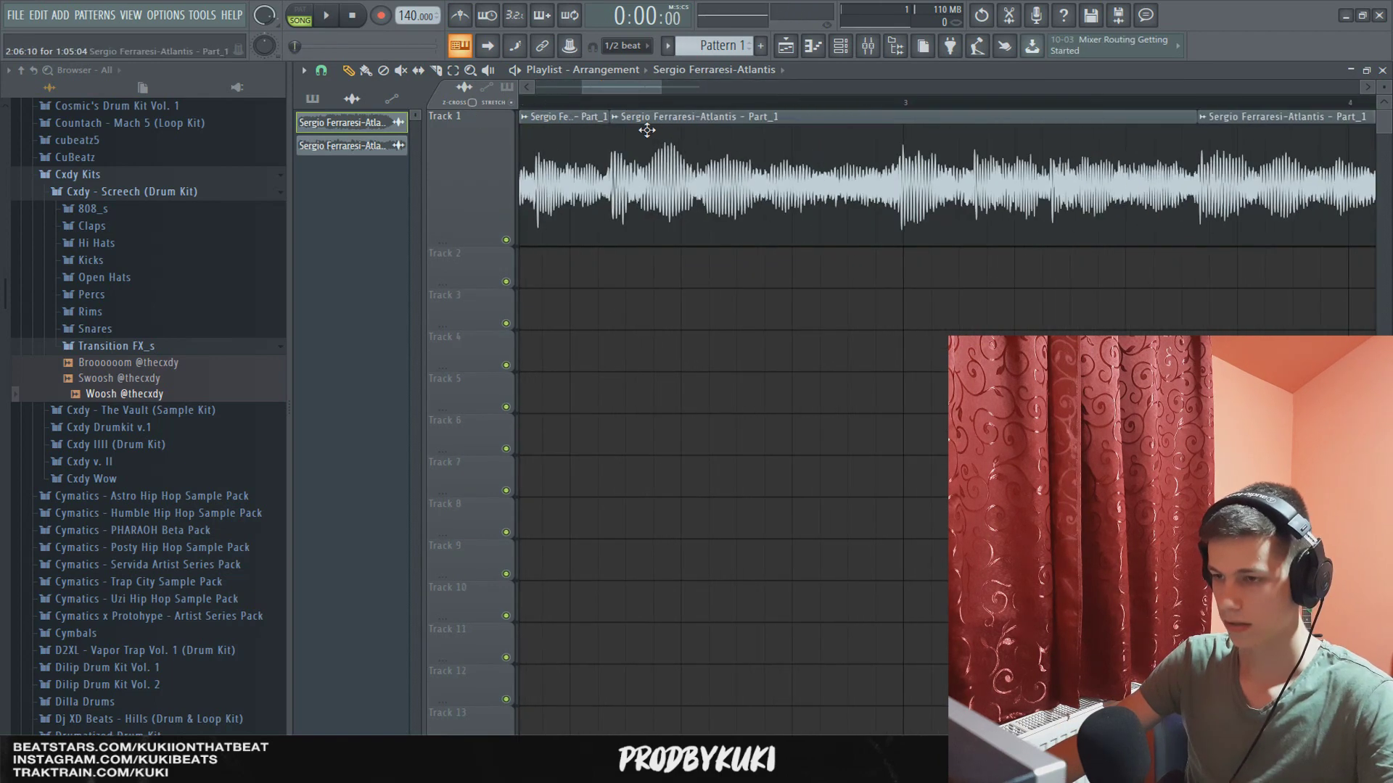
{"action": "scroll", "coordinate": [646, 130], "scroll_direction": "down", "scroll_amount": 3}
{"action": "right_click", "coordinate": [640, 129]}
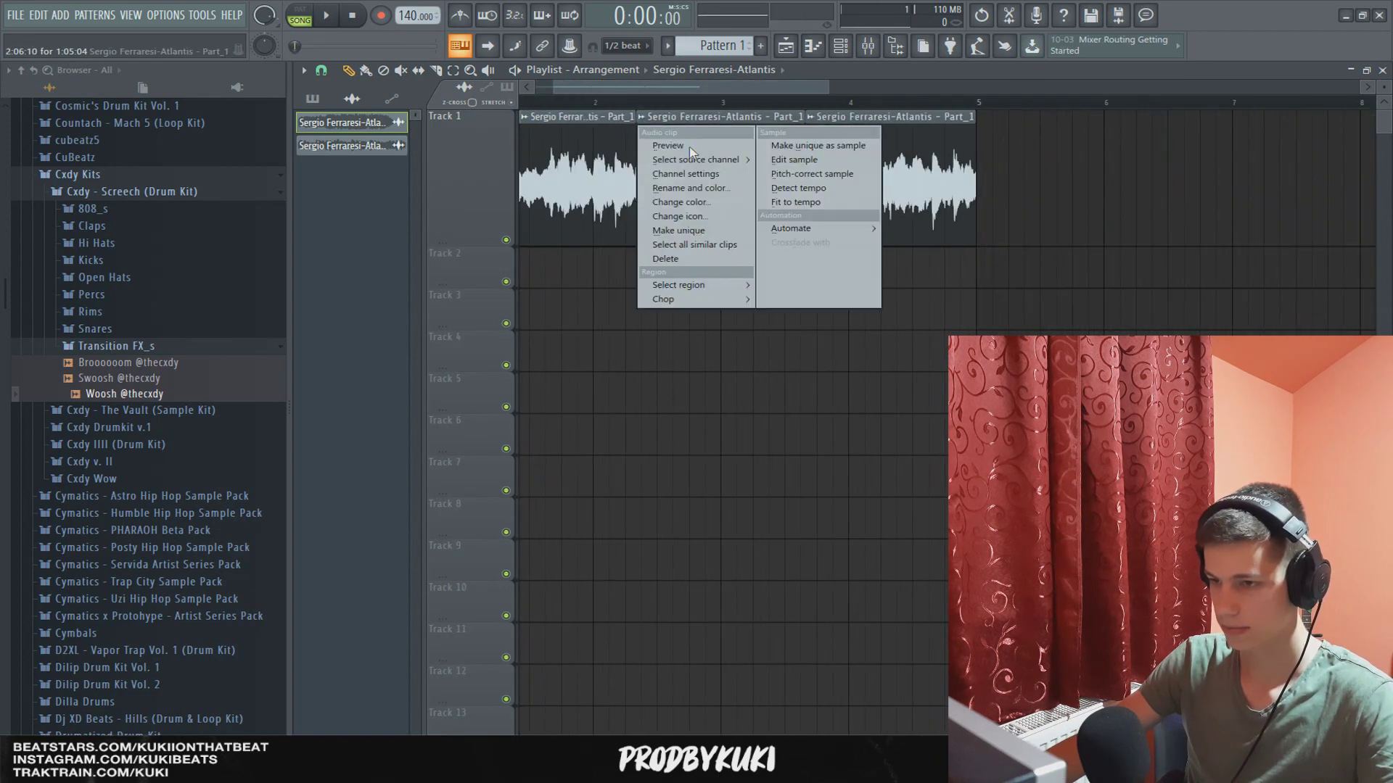
{"action": "left_click", "coordinate": [685, 231]}
Step: Stretch the loop pieces to a length of 1:08:00 each, with Part_1 #2 placed on Track 3
{"action": "scroll", "coordinate": [899, 188], "scroll_direction": "up", "scroll_amount": 2}
{"action": "scroll", "coordinate": [834, 160], "scroll_direction": "up", "scroll_amount": 2}
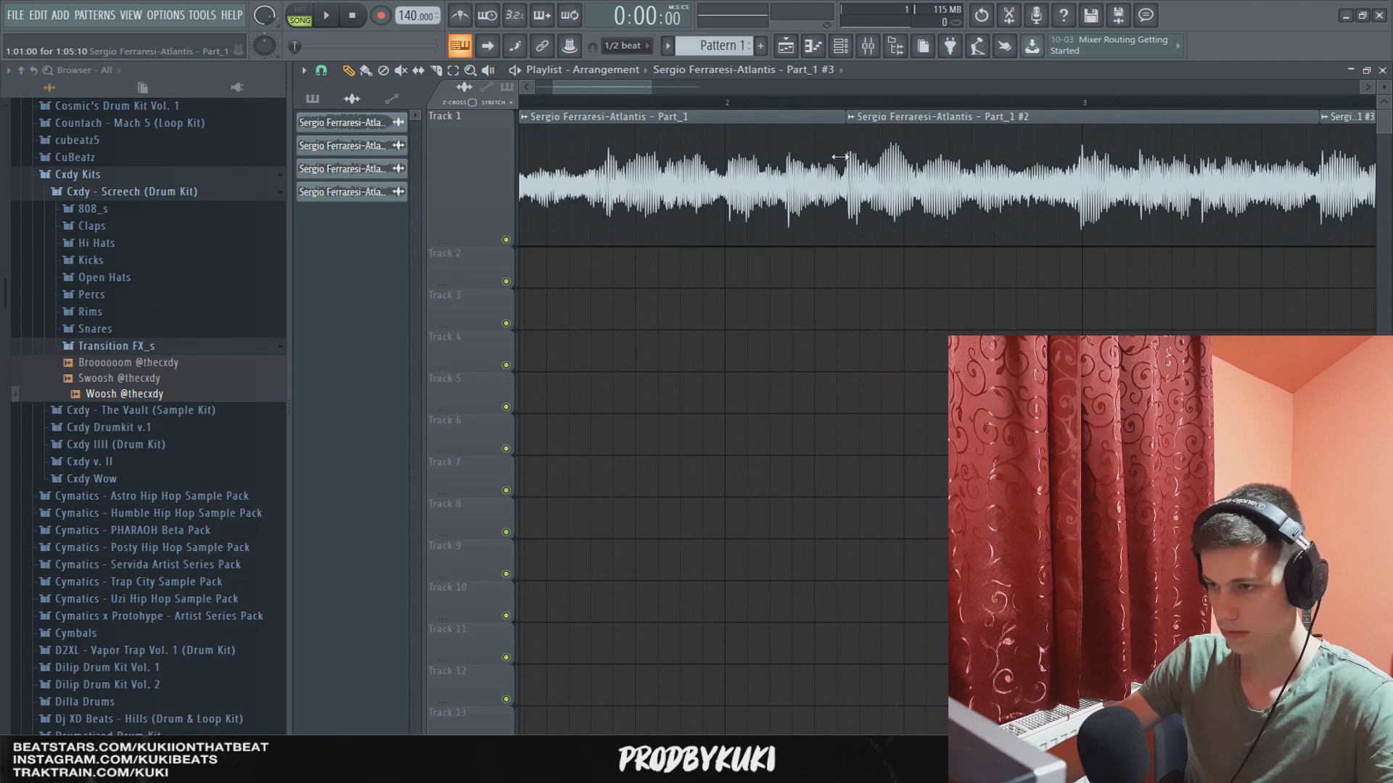
{"action": "left_click_drag", "start_coordinate": [840, 156], "coordinate": [746, 160]}
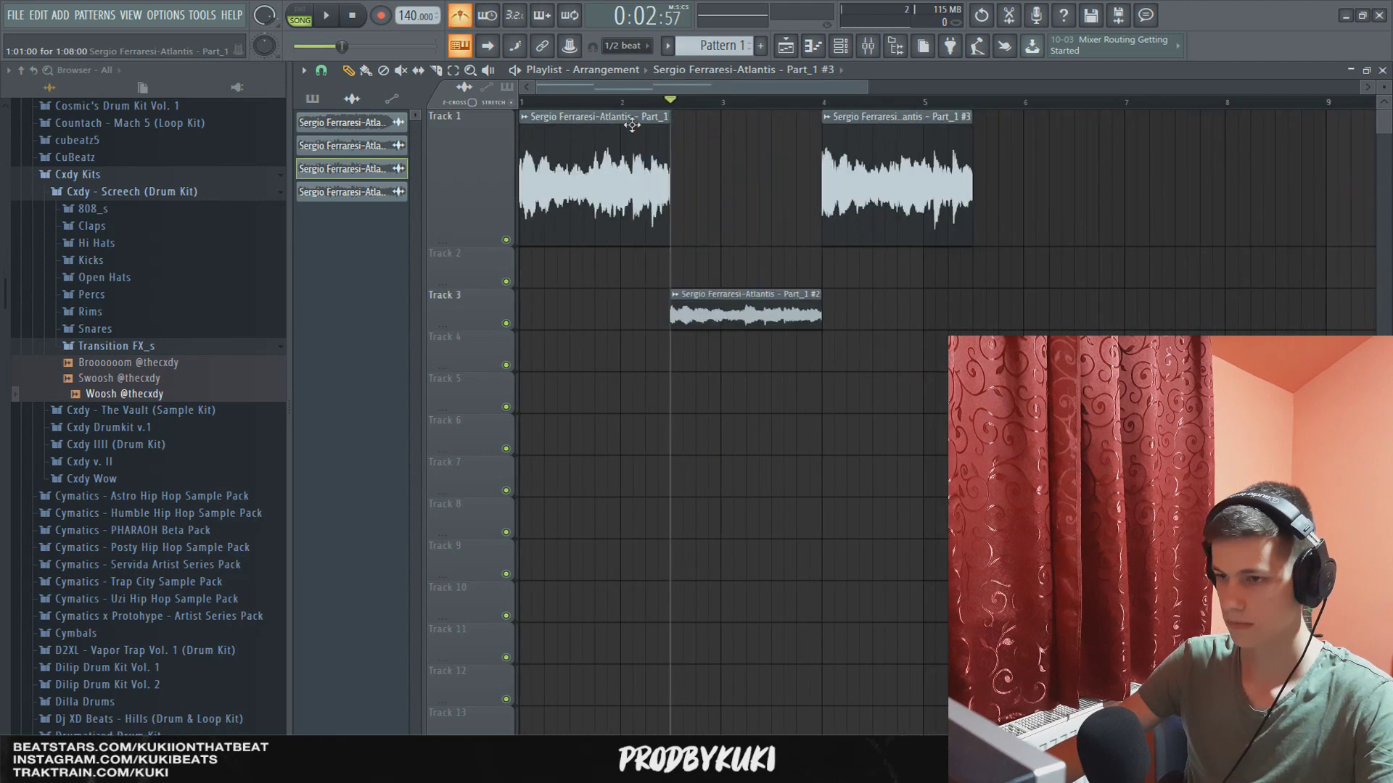
Step: Play the first piece with the metronome and move Part_1 #2 back to Track 1 directly after it
{"action": "scroll", "coordinate": [528, 217], "scroll_direction": "up", "scroll_amount": 4}
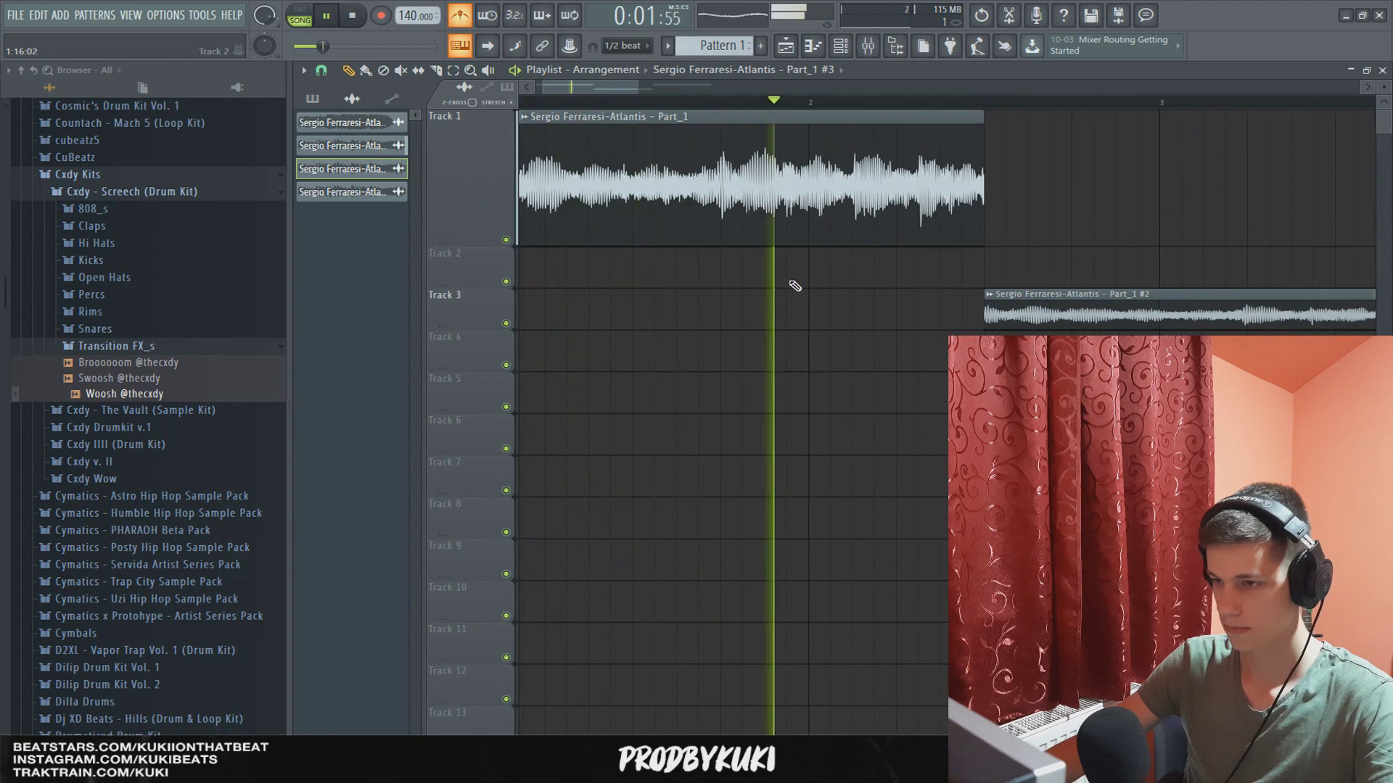
{"action": "scroll", "coordinate": [810, 292], "scroll_direction": "down", "scroll_amount": 2}
{"action": "key", "text": "space"}
{"action": "left_click_drag", "start_coordinate": [953, 312], "coordinate": [953, 171]}
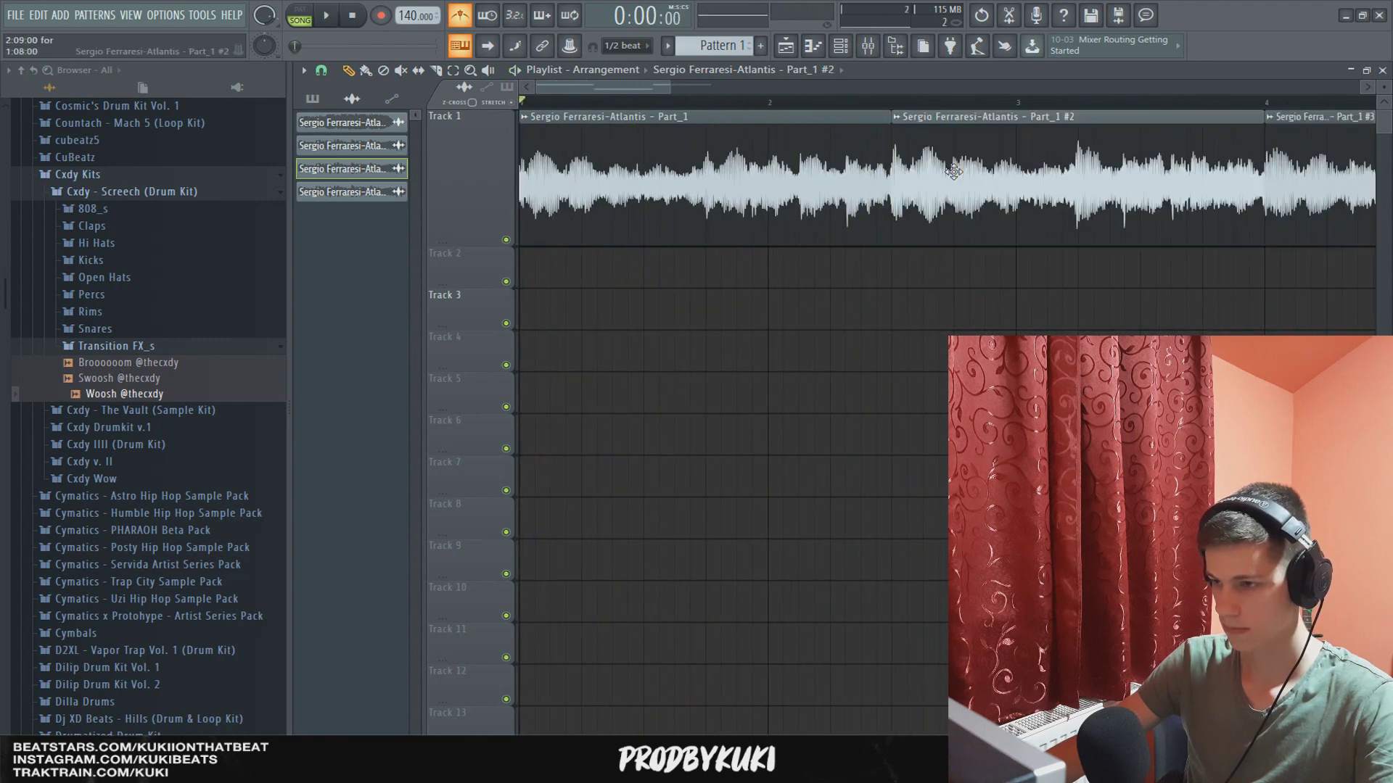
Step: Play the arrangement, remove the pieces after the first two bars on Track 1, and duplicate that two-bar section directly after it
{"action": "scroll", "coordinate": [973, 200], "scroll_direction": "down", "scroll_amount": 1}
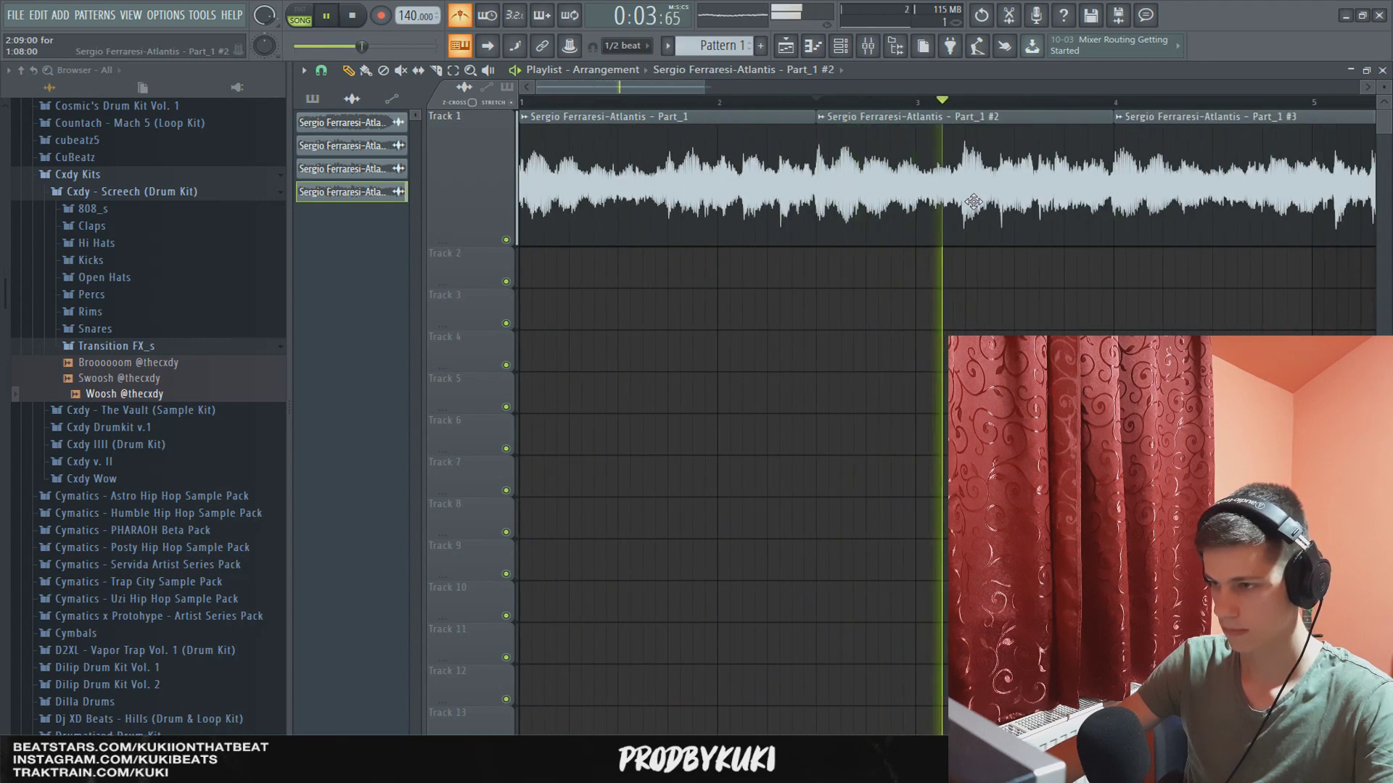
{"action": "scroll", "coordinate": [972, 205], "scroll_direction": "down", "scroll_amount": 3}
{"action": "key", "text": "space"}
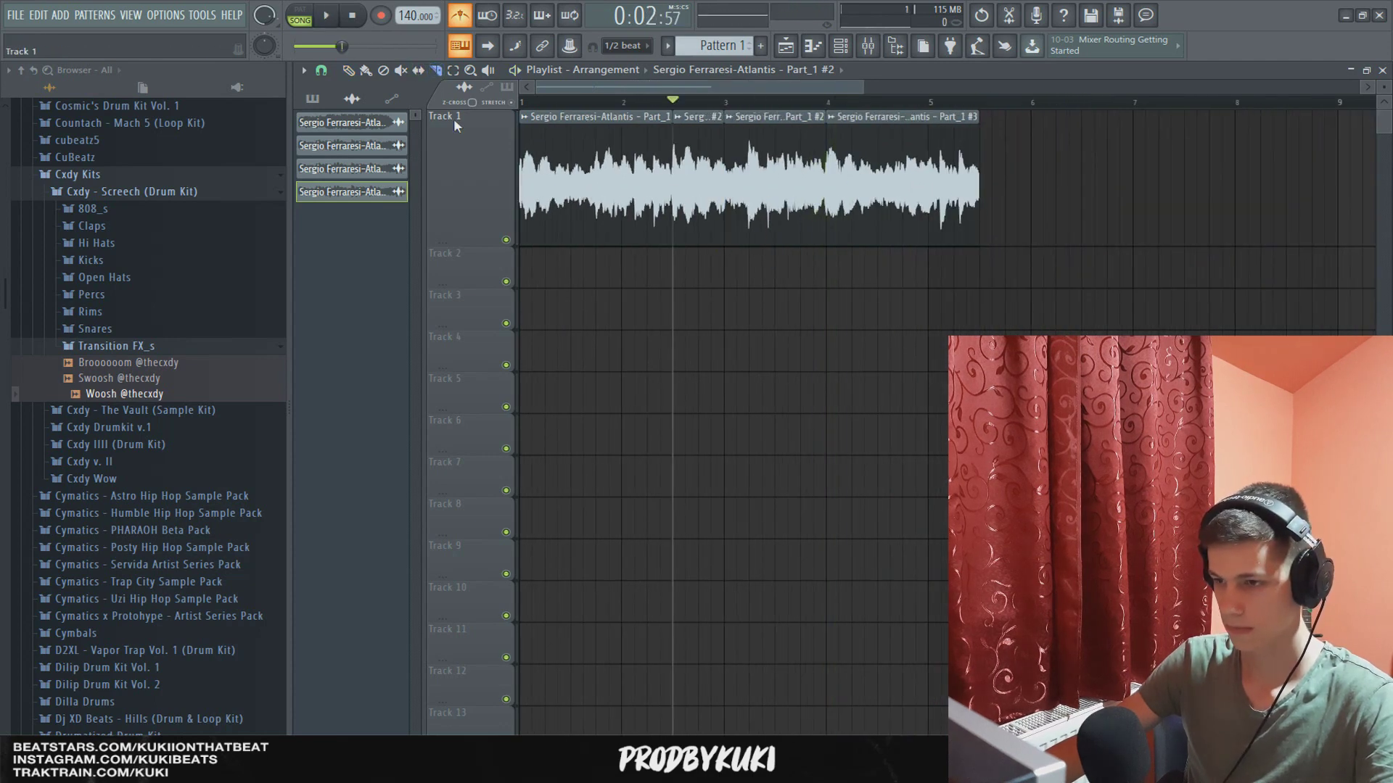
{"action": "right_click", "coordinate": [776, 190]}
{"action": "right_click", "coordinate": [895, 192]}
{"action": "left_click_drag", "start_coordinate": [815, 192], "coordinate": [590, 225], "text": "ctrl"}
{"action": "key", "text": "ctrl+b"}
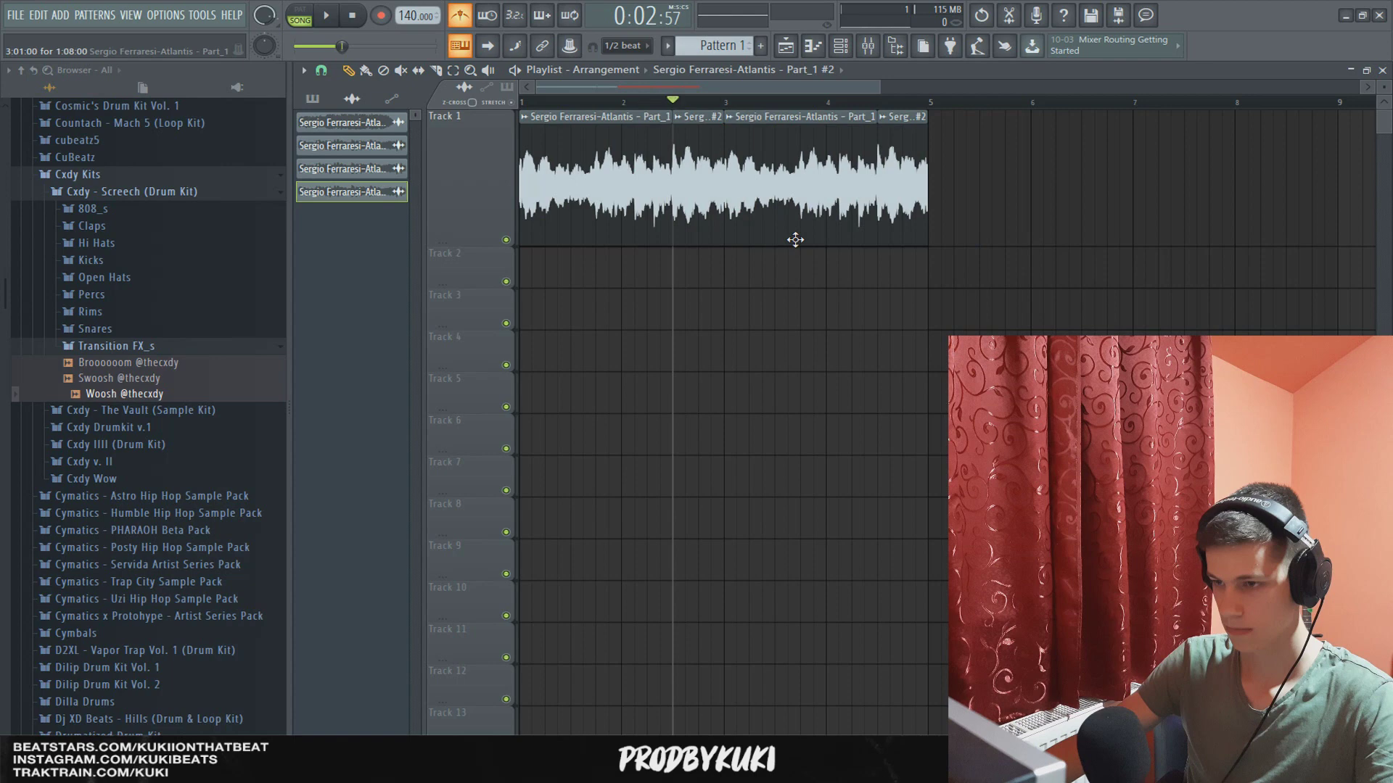
Step: Play the loop and replace the second half of the first Part_1 #2 piece with a 0:04:00 repeat of its opening
{"action": "key", "text": "space"}
{"action": "scroll", "coordinate": [584, 233], "scroll_direction": "up", "scroll_amount": 2}
{"action": "scroll", "coordinate": [707, 270], "scroll_direction": "down", "scroll_amount": 2}
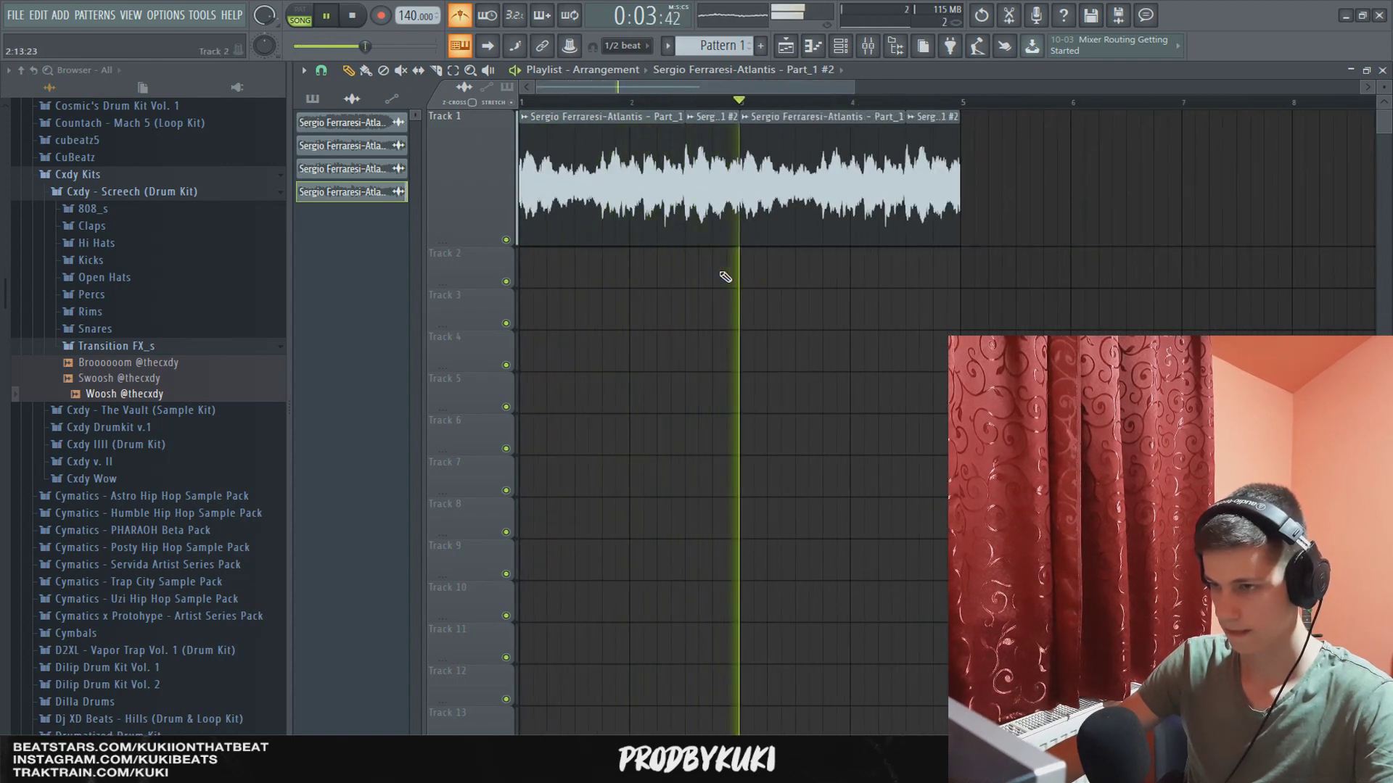
{"action": "key", "text": "space"}
{"action": "scroll", "coordinate": [733, 269], "scroll_direction": "up", "scroll_amount": 4}
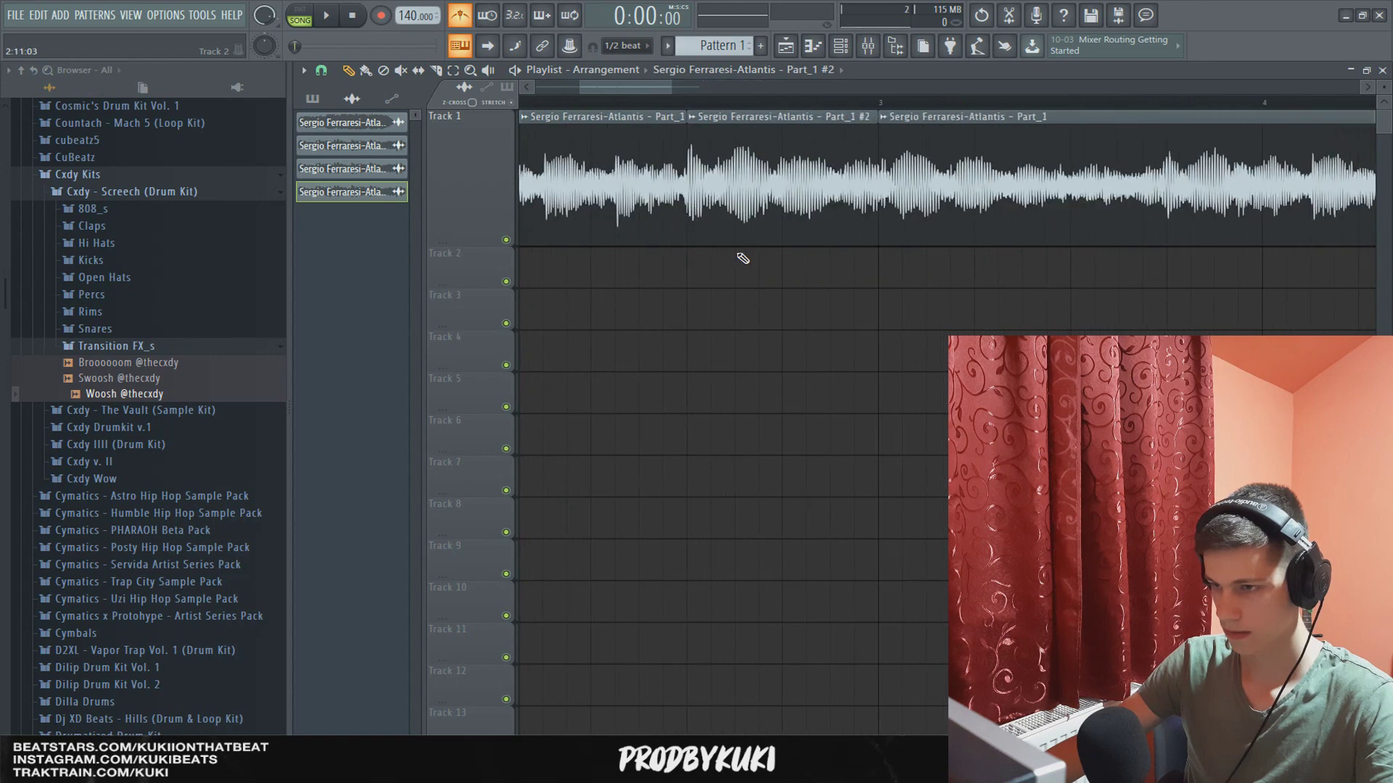
{"action": "scroll", "coordinate": [742, 258], "scroll_direction": "down", "scroll_amount": 4}
{"action": "key", "text": "space"}
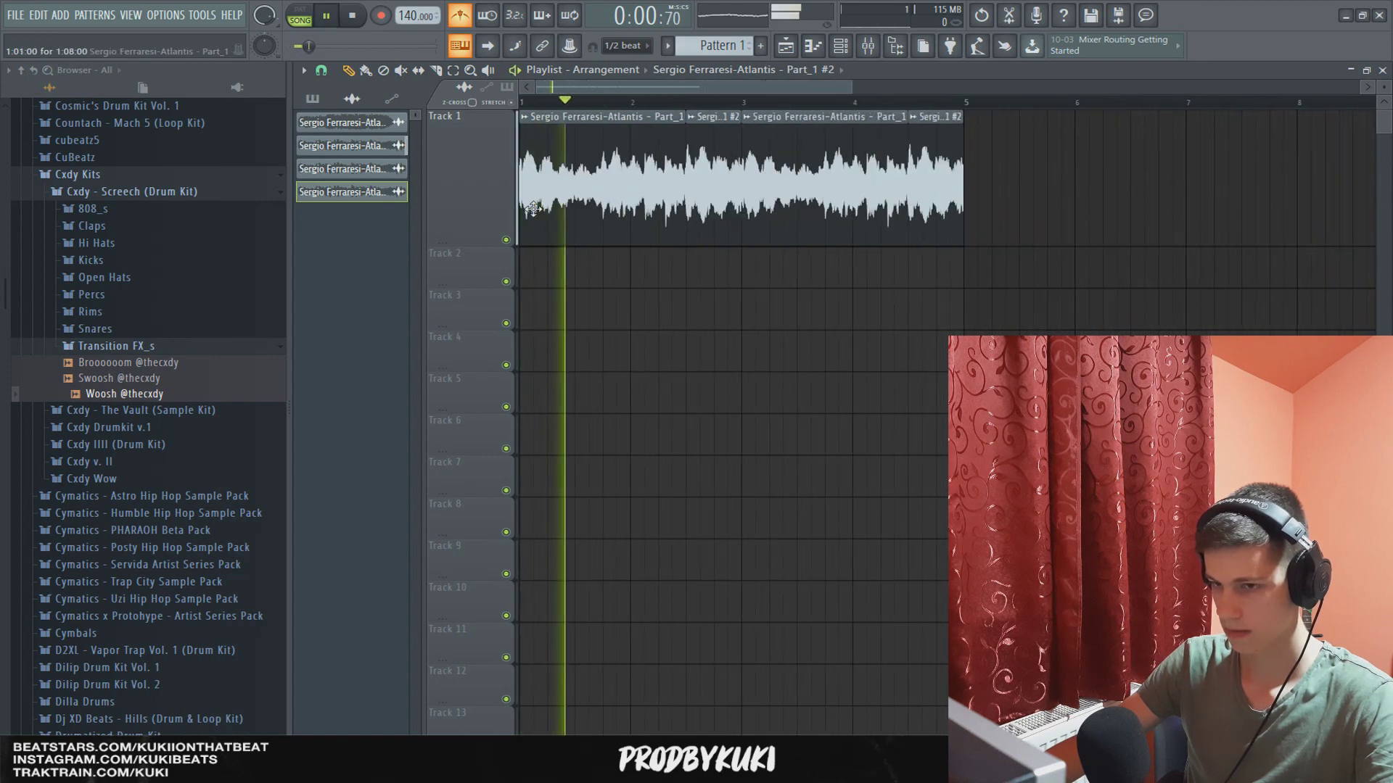
{"action": "scroll", "coordinate": [631, 218], "scroll_direction": "up", "scroll_amount": 4}
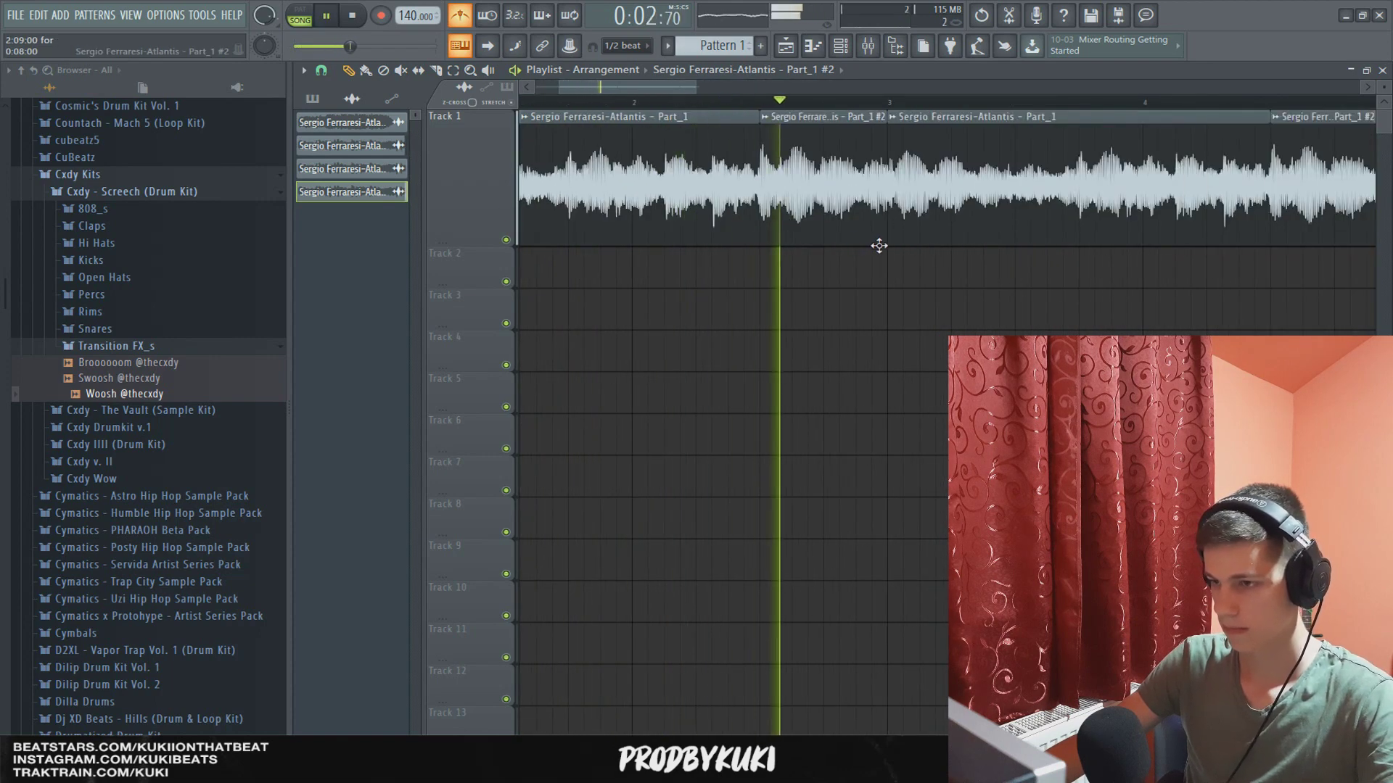
{"action": "scroll", "coordinate": [863, 182], "scroll_direction": "up", "scroll_amount": 3}
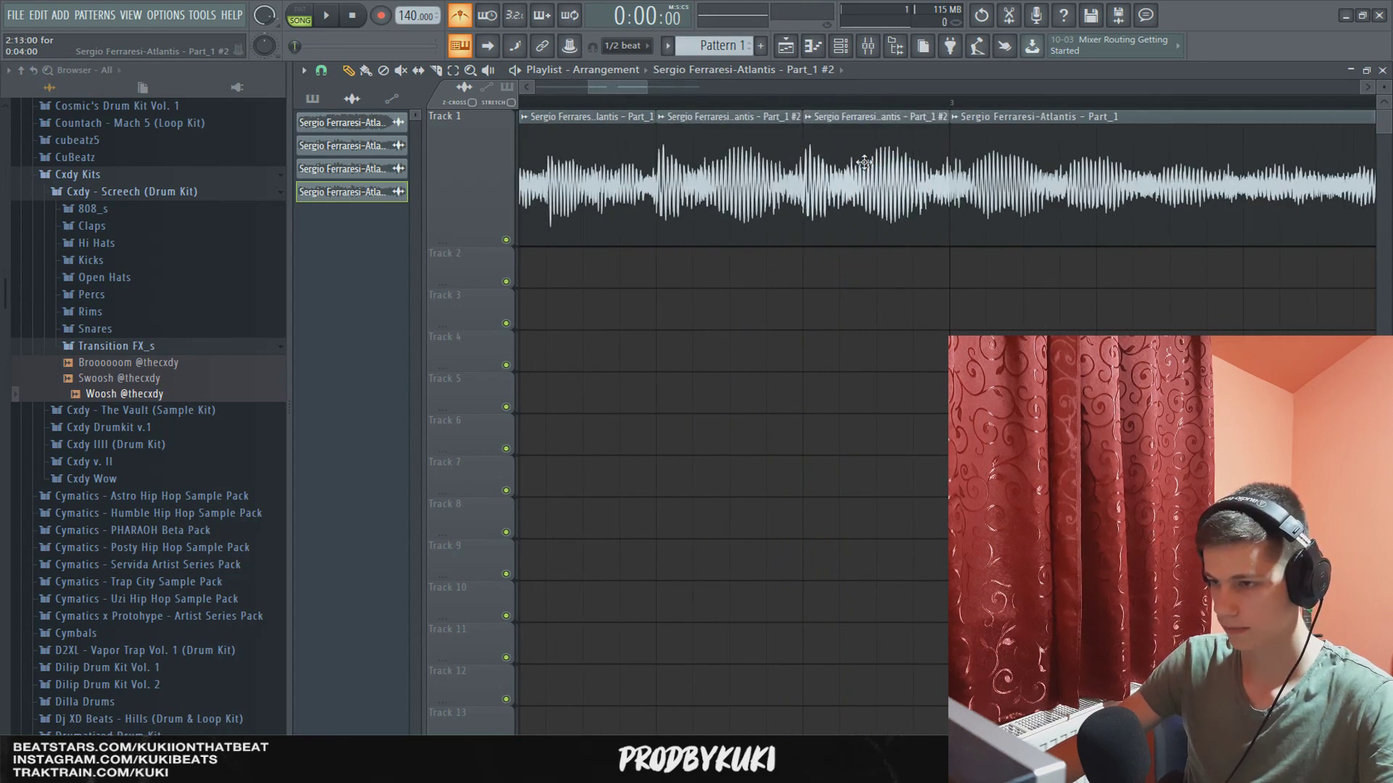
Step: Play the four-bar loop with the metronome to check the repeated Part_1 #2 chop before bar 3
{"action": "scroll", "coordinate": [843, 231], "scroll_direction": "down", "scroll_amount": 6}
{"action": "scroll", "coordinate": [558, 259], "scroll_direction": "up", "scroll_amount": 3}
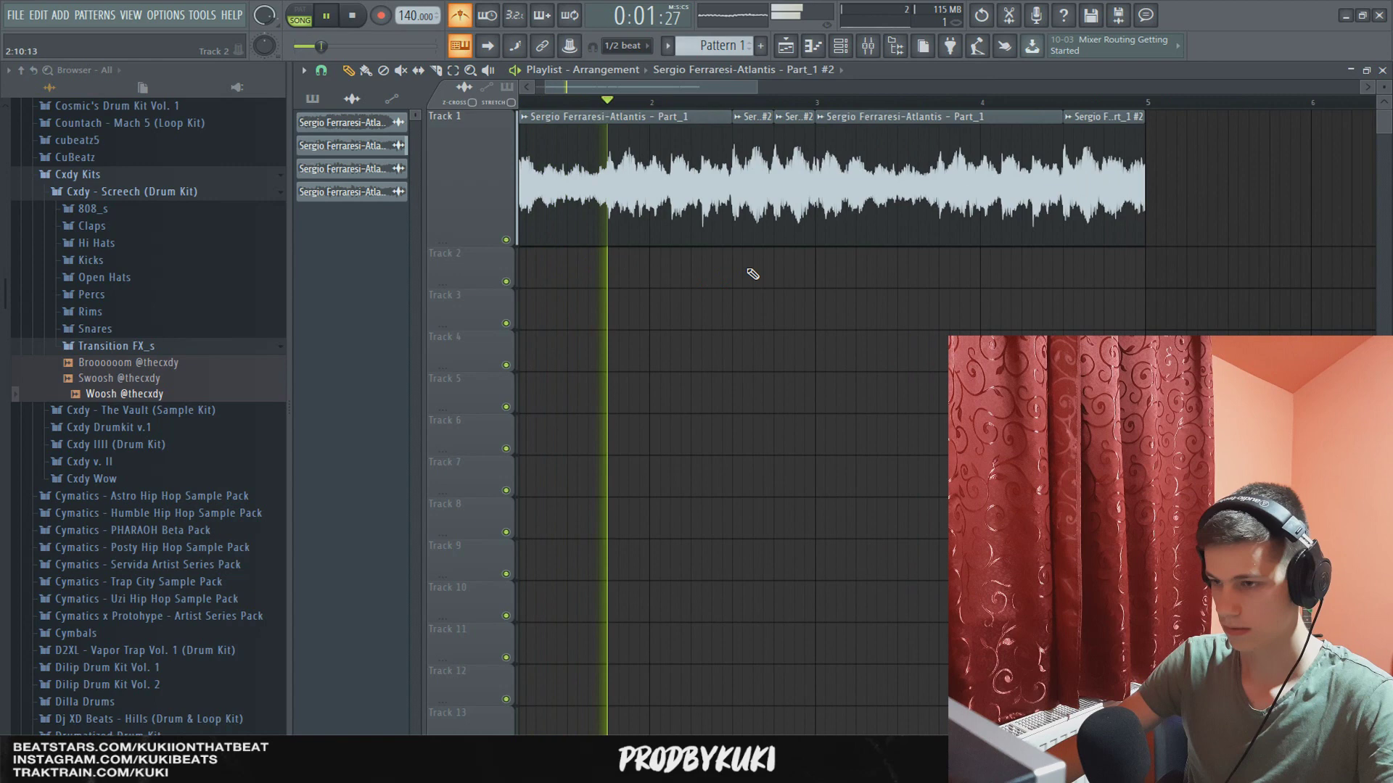
{"action": "scroll", "coordinate": [747, 272], "scroll_direction": "up", "scroll_amount": 2}
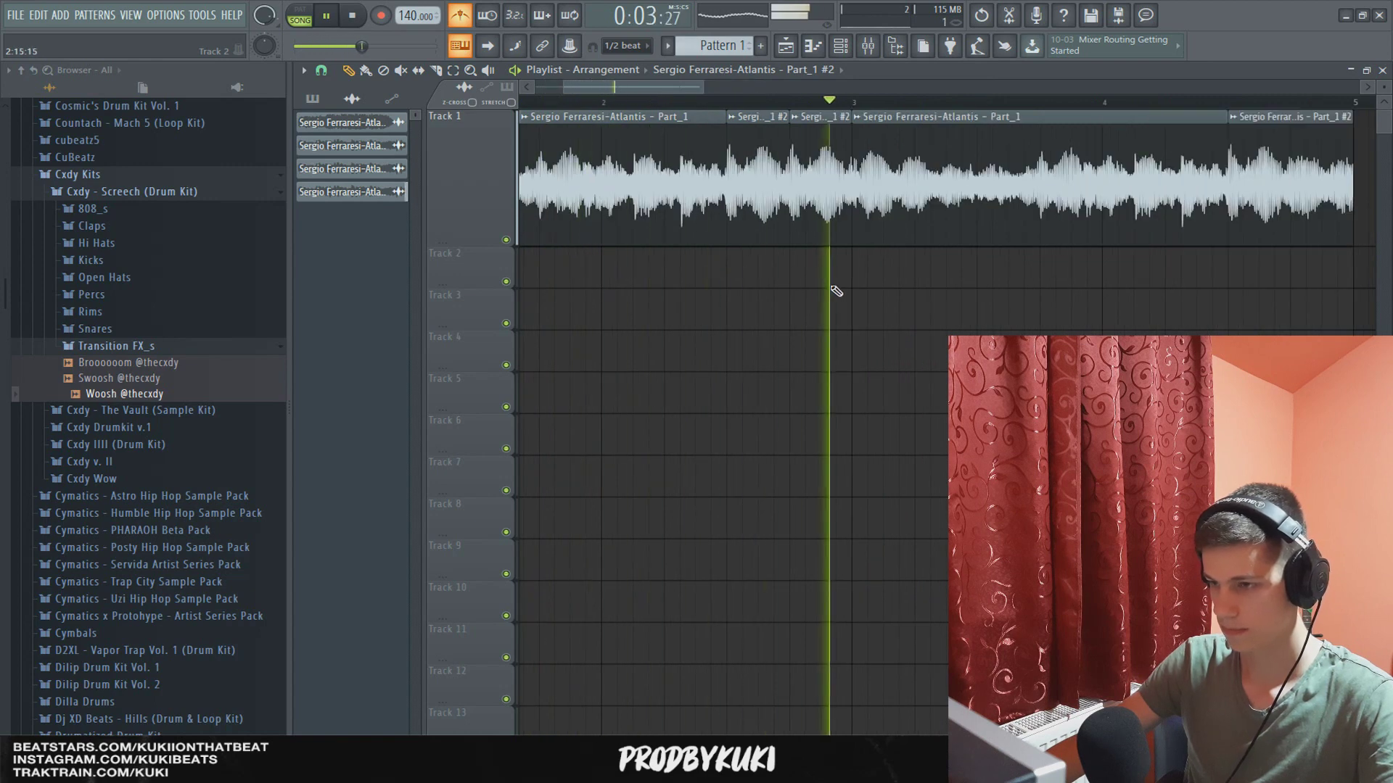
{"action": "scroll", "coordinate": [835, 290], "scroll_direction": "down", "scroll_amount": 2}
{"action": "scroll", "coordinate": [963, 246], "scroll_direction": "up", "scroll_amount": 2}
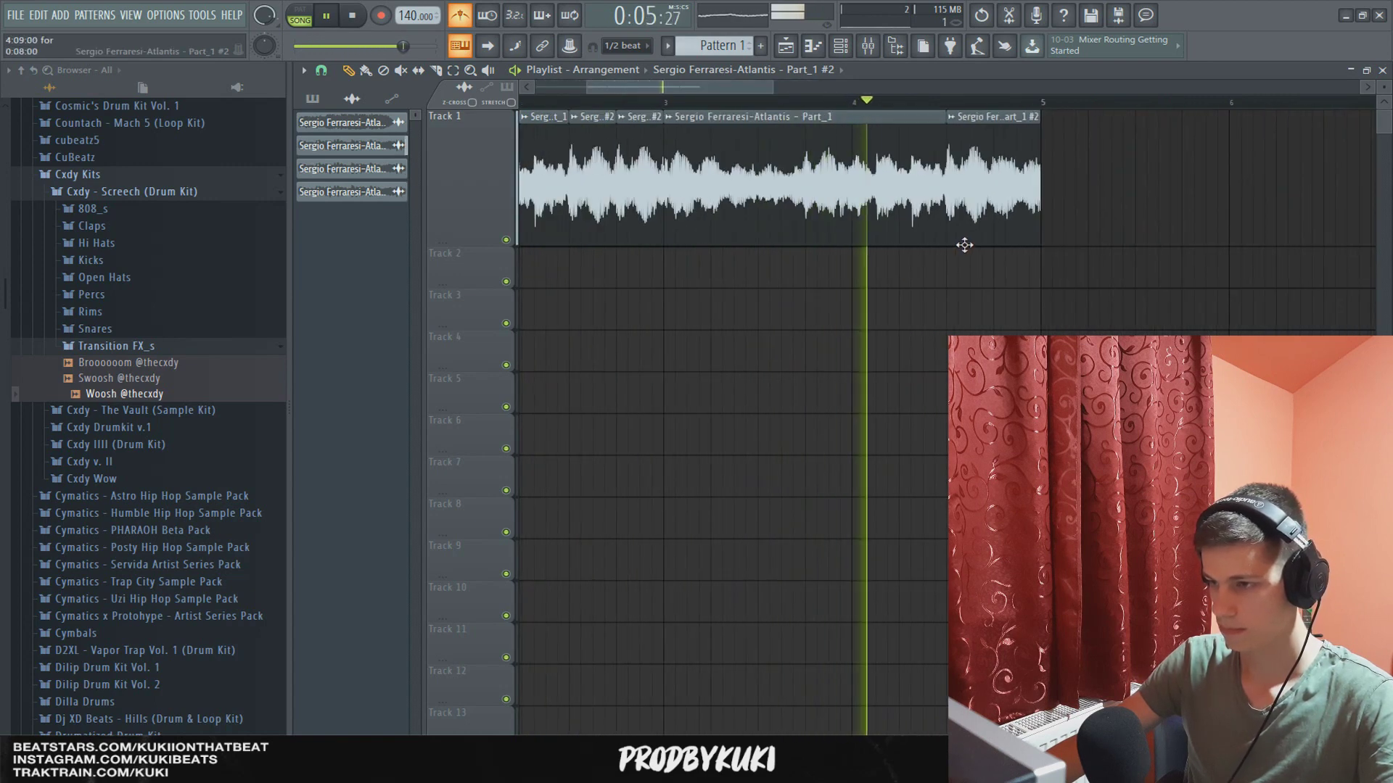
{"action": "scroll", "coordinate": [1014, 211], "scroll_direction": "down", "scroll_amount": 2}
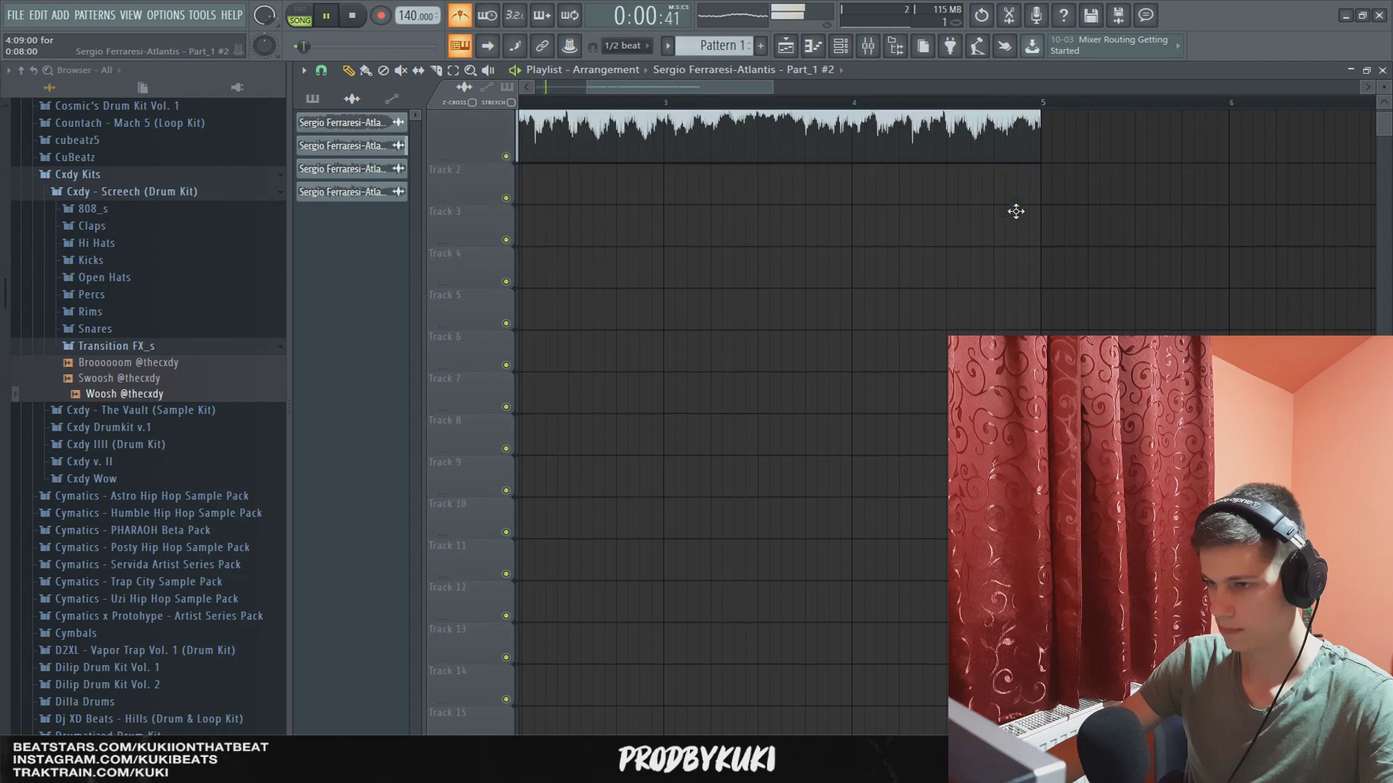
{"action": "scroll", "coordinate": [941, 220], "scroll_direction": "down", "scroll_amount": 3}
{"action": "scroll", "coordinate": [870, 225], "scroll_direction": "up", "scroll_amount": 2}
{"action": "scroll", "coordinate": [537, 237], "scroll_direction": "up", "scroll_amount": 2}
{"action": "scroll", "coordinate": [631, 243], "scroll_direction": "up", "scroll_amount": 3}
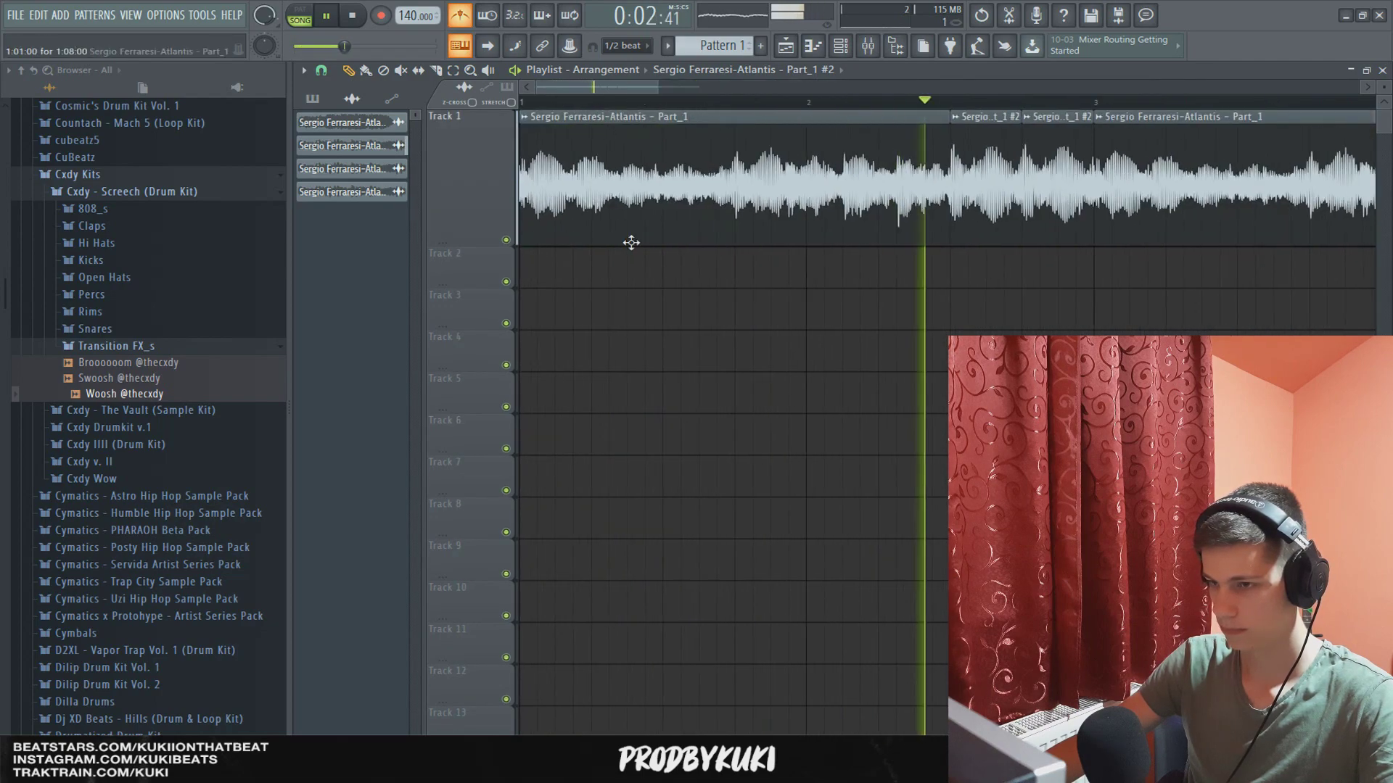
Step: Adjust the two Part_1 #2 chops before bar 3 so the first lasts 0:06:00 and a shorter one follows
{"action": "scroll", "coordinate": [875, 258], "scroll_direction": "down", "scroll_amount": 3}
{"action": "key", "text": "space"}
{"action": "scroll", "coordinate": [584, 186], "scroll_direction": "down", "scroll_amount": 2}
{"action": "key", "text": "space"}
{"action": "scroll", "coordinate": [552, 190], "scroll_direction": "up", "scroll_amount": 5}
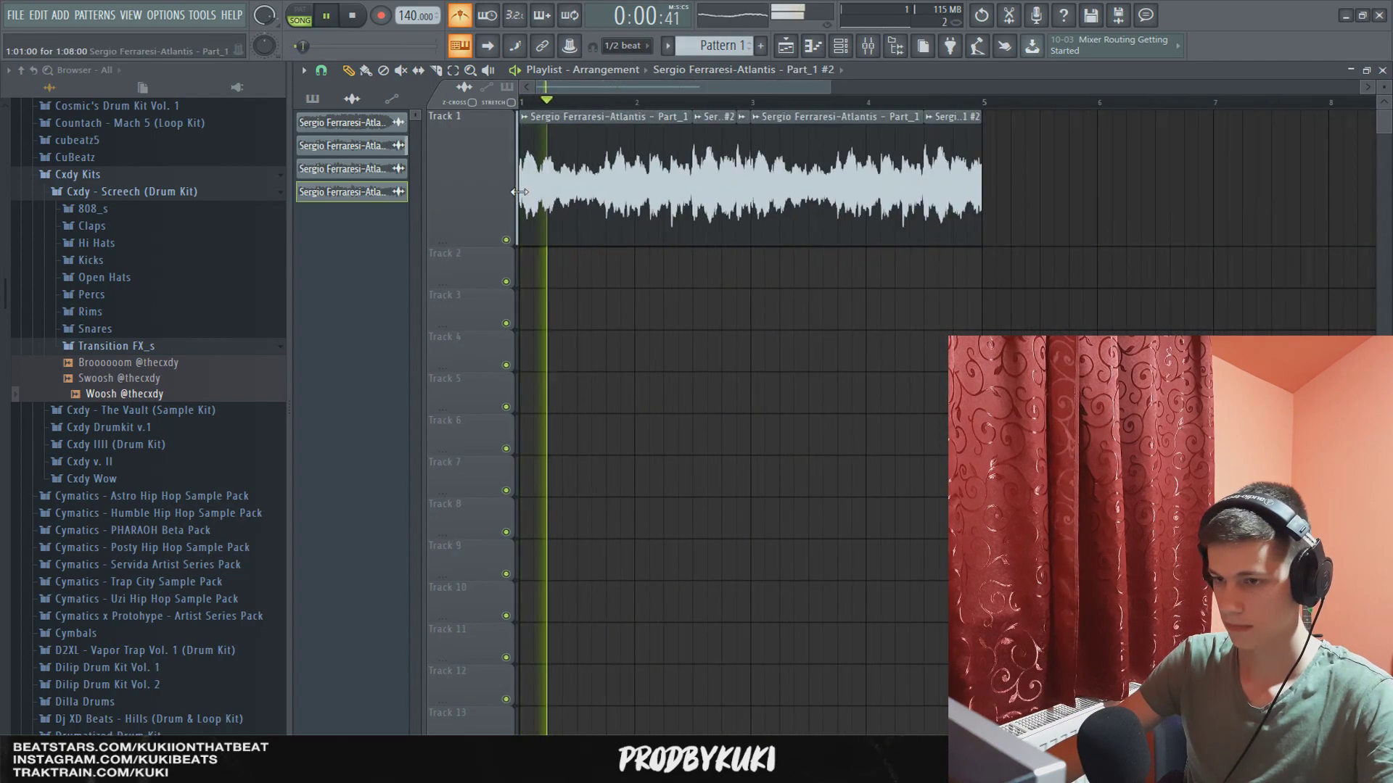
Step: Turn off the metronome and play the adjusted loop through all four bars
{"action": "scroll", "coordinate": [747, 311], "scroll_direction": "down", "scroll_amount": 2}
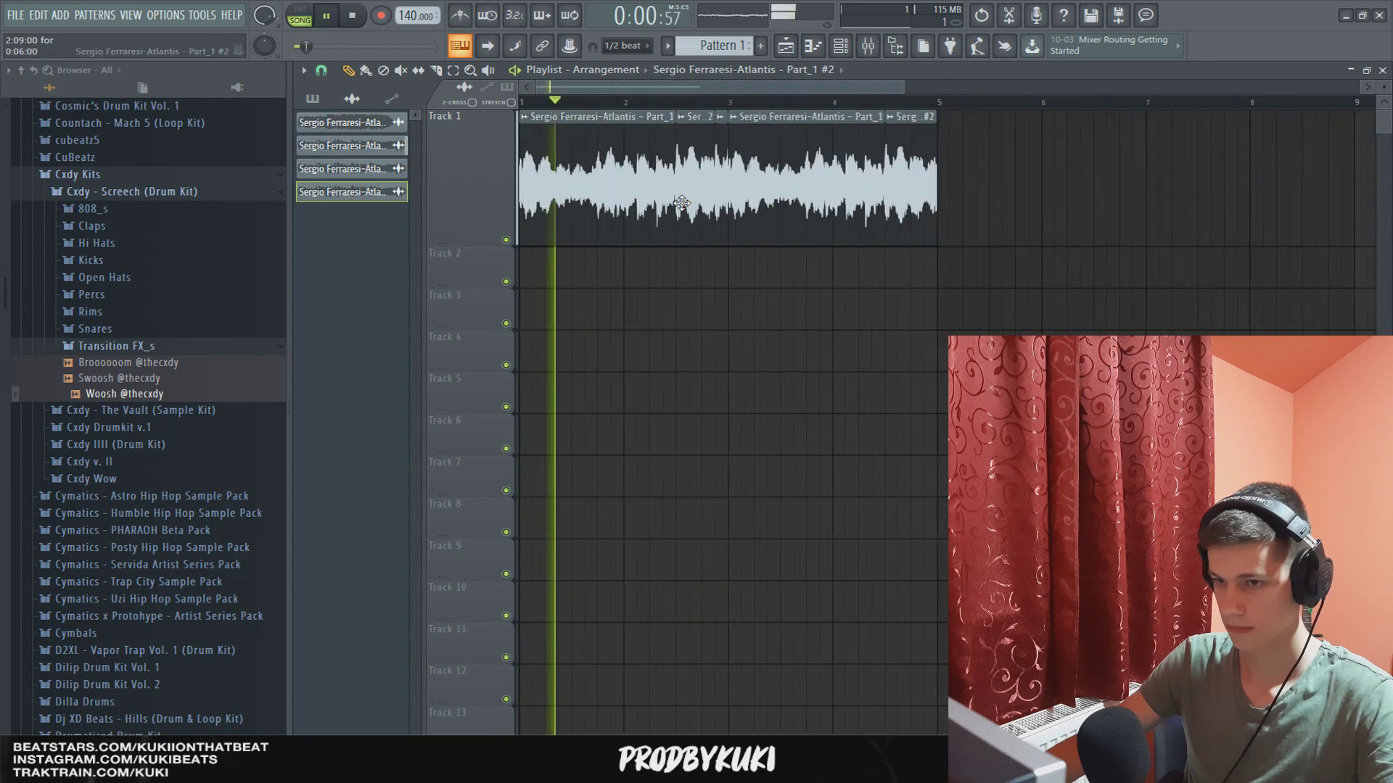
{"action": "scroll", "coordinate": [563, 296], "scroll_direction": "up", "scroll_amount": 2}
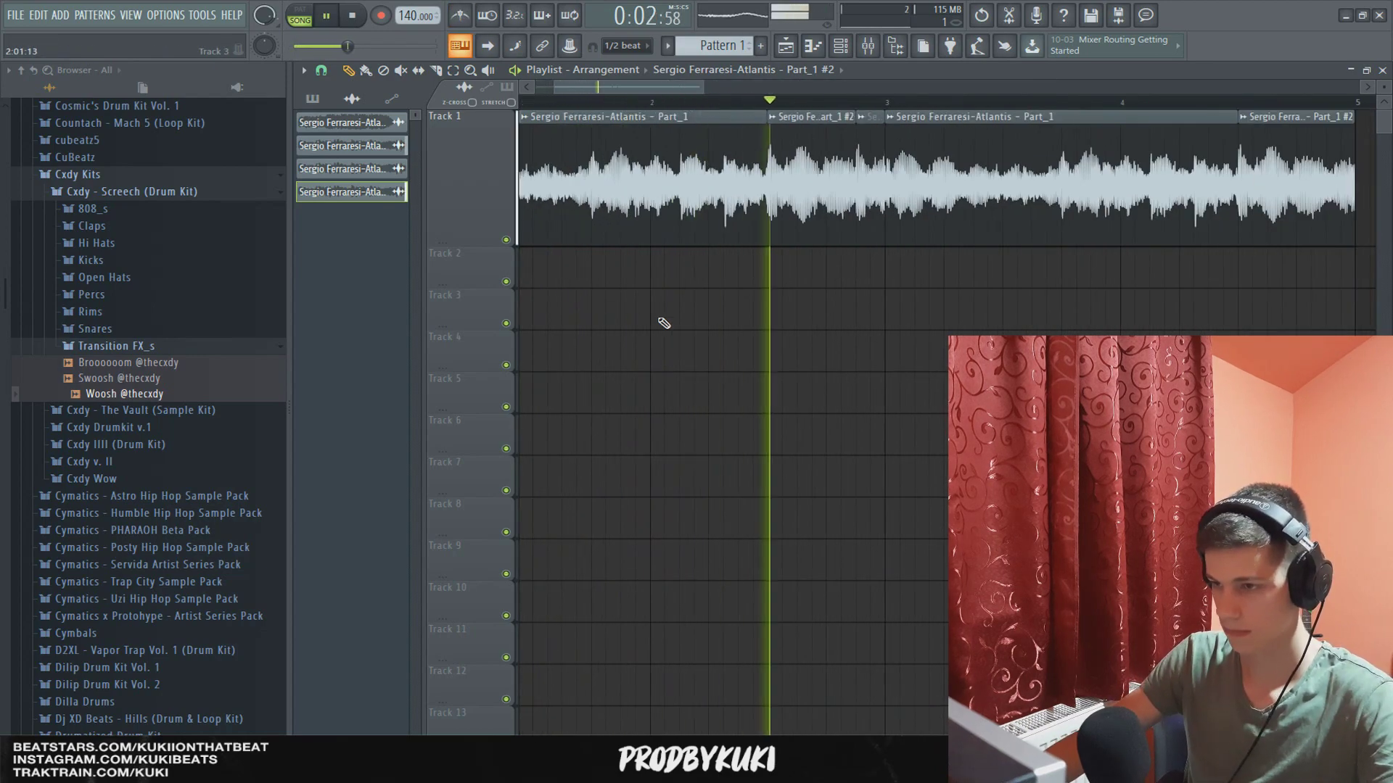
{"action": "scroll", "coordinate": [666, 323], "scroll_direction": "down", "scroll_amount": 2}
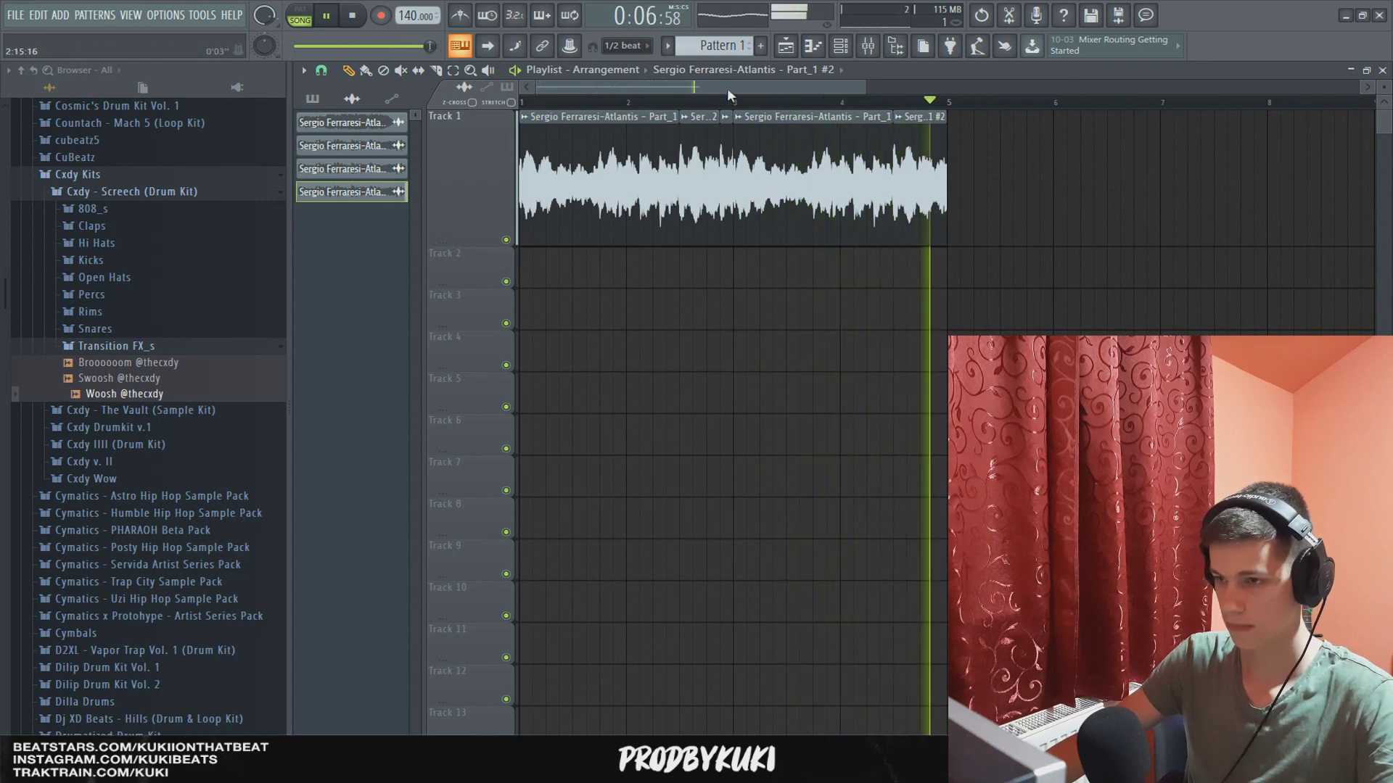
{"action": "key", "text": "space"}
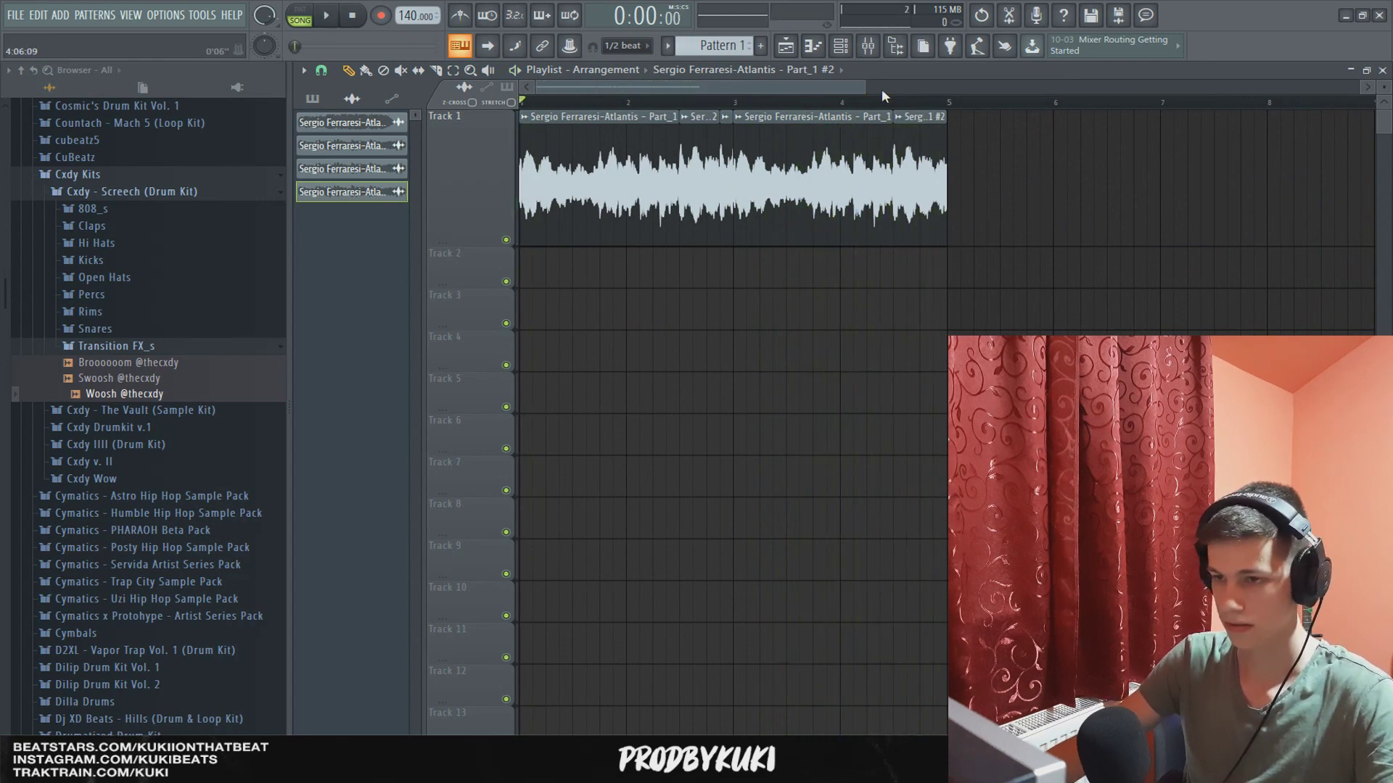
Step: Select the whole loop and record it into an Edison instance in the Master track's first effect slot
{"action": "key", "text": "ctrl+a"}
{"action": "left_click", "coordinate": [867, 45]}
{"action": "left_click", "coordinate": [1238, 118]}
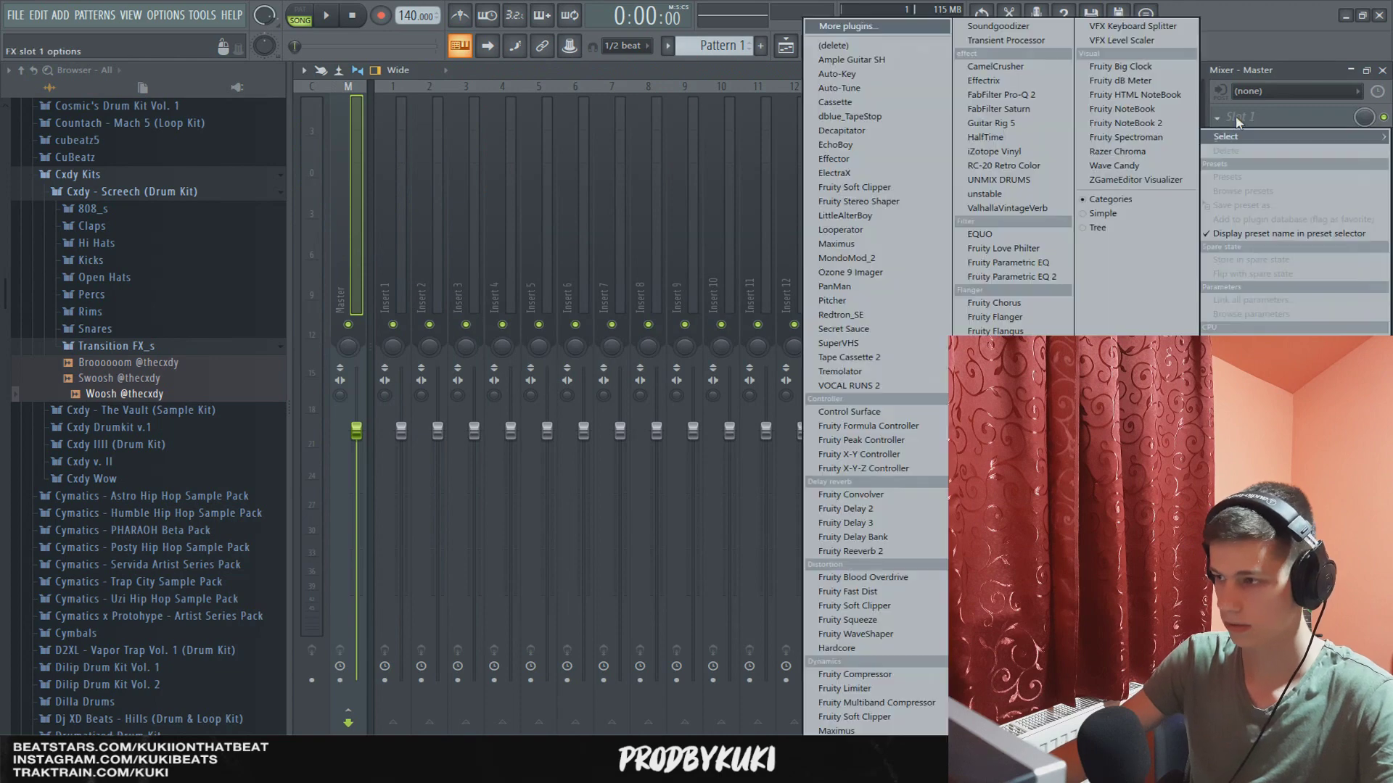
{"action": "left_click", "coordinate": [982, 646]}
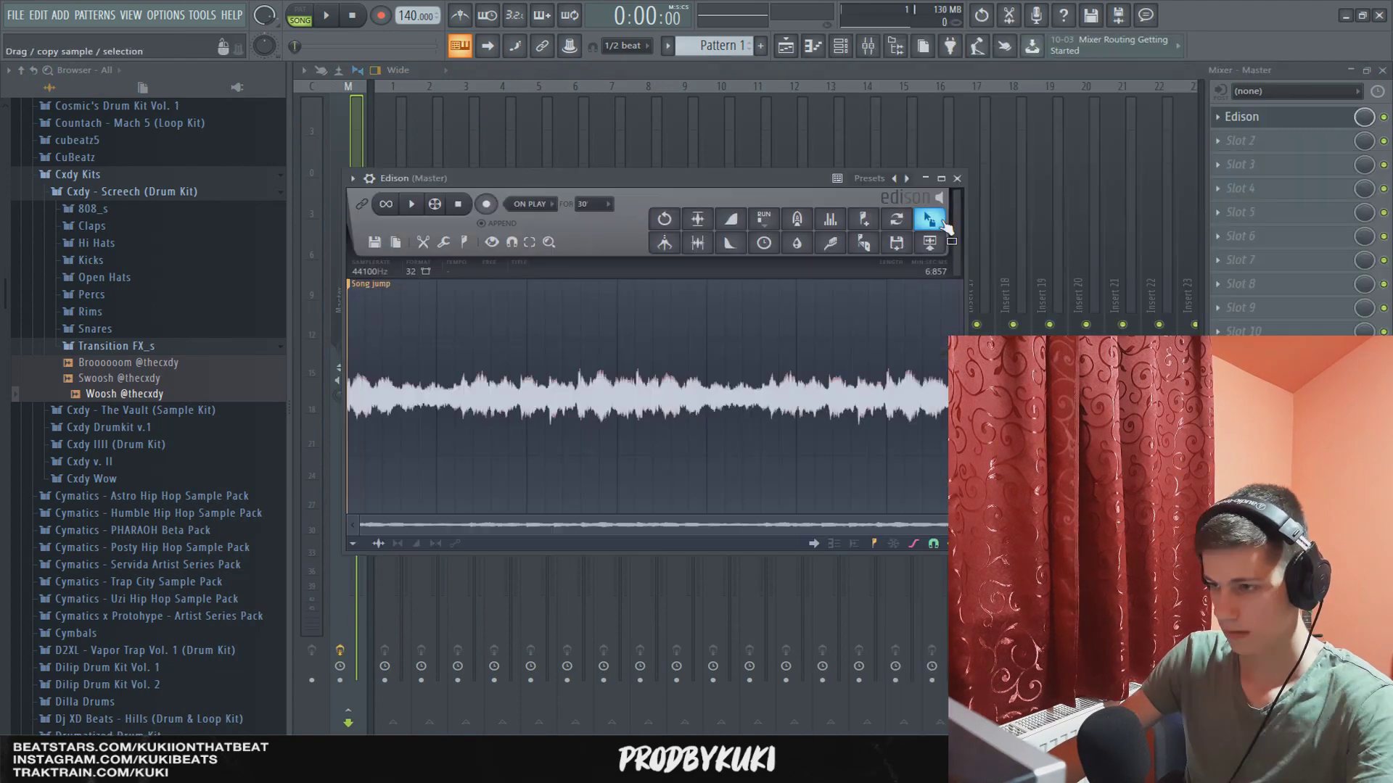
Step: Place the Edison recording in the playlist at bar 1 on Track 1 in place of the chopped pieces
{"action": "left_click_drag", "start_coordinate": [929, 221], "coordinate": [784, 48]}
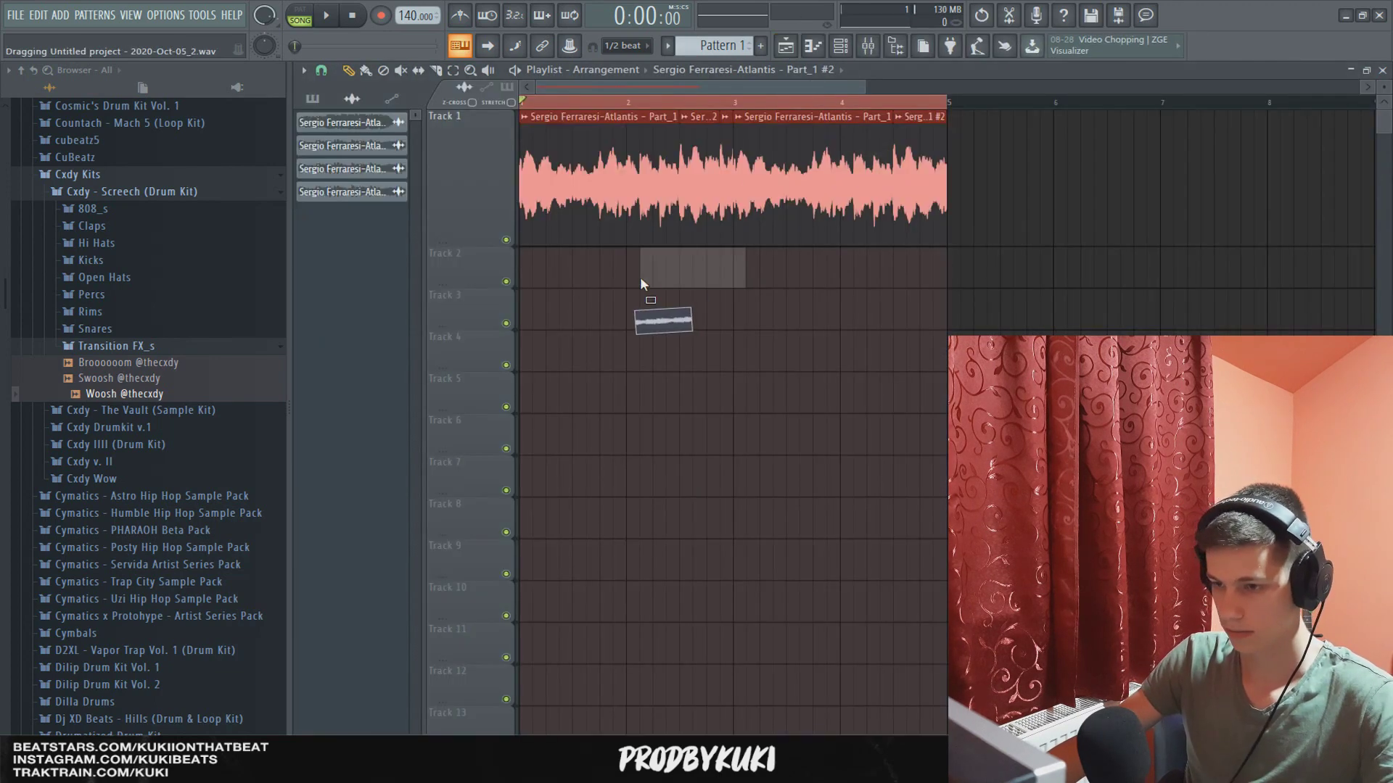
{"action": "left_click_drag", "start_coordinate": [641, 280], "coordinate": [535, 264]}
{"action": "right_click", "coordinate": [524, 206]}
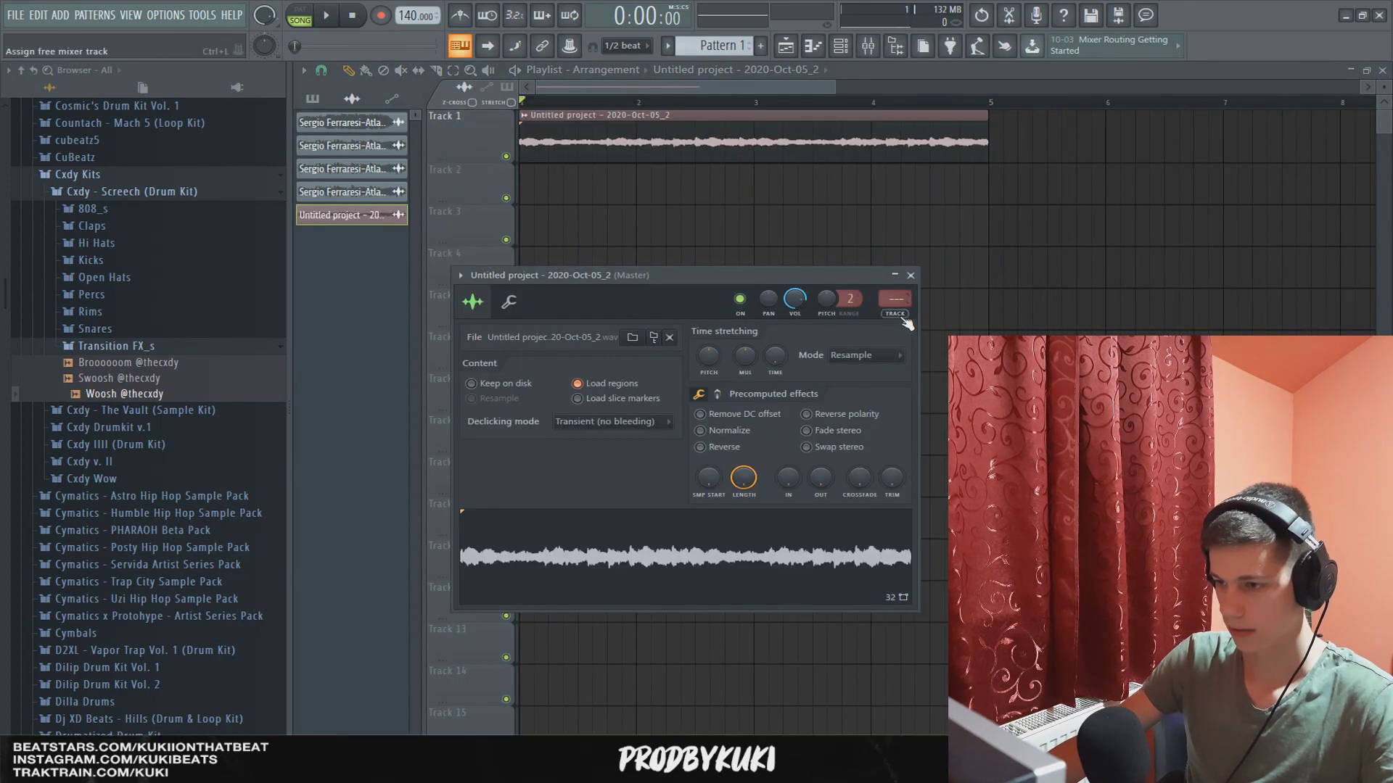
Step: Route the recorded clip to free mixer track 2, play it, and lower that track's volume fader
{"action": "left_click", "coordinate": [897, 315]}
{"action": "key", "text": "space"}
{"action": "key", "text": "space"}
{"action": "left_click_drag", "start_coordinate": [438, 423], "coordinate": [439, 469]}
Step: Add Fruity Parametric EQ 2 with the 20Hz + 18kHz cut preset to the sample's mixer track and lower its high cut to about 4 kHz
{"action": "left_click", "coordinate": [1011, 277]}
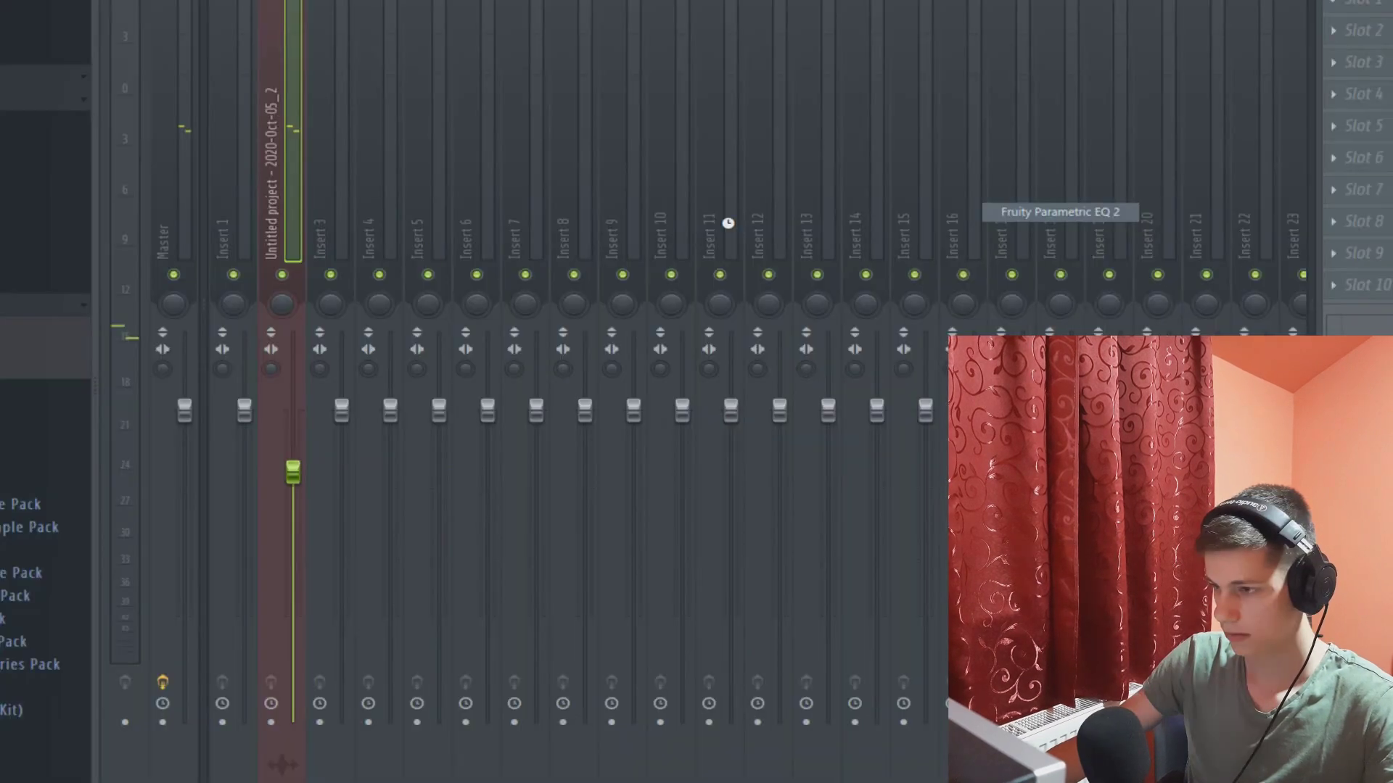
{"action": "left_click", "coordinate": [316, 184]}
{"action": "mouse_move", "coordinate": [323, 258]}
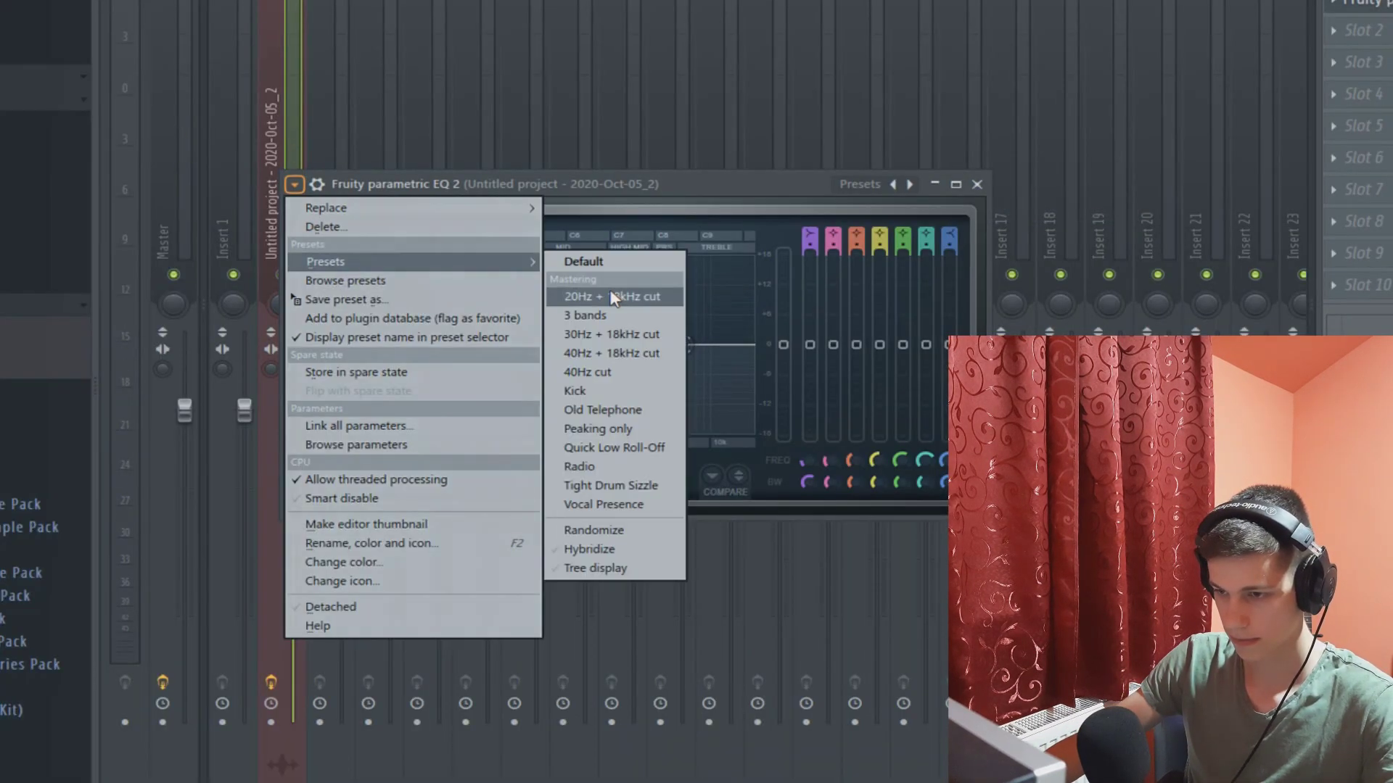
{"action": "left_click", "coordinate": [591, 292]}
{"action": "left_click_drag", "start_coordinate": [754, 341], "coordinate": [653, 344]}
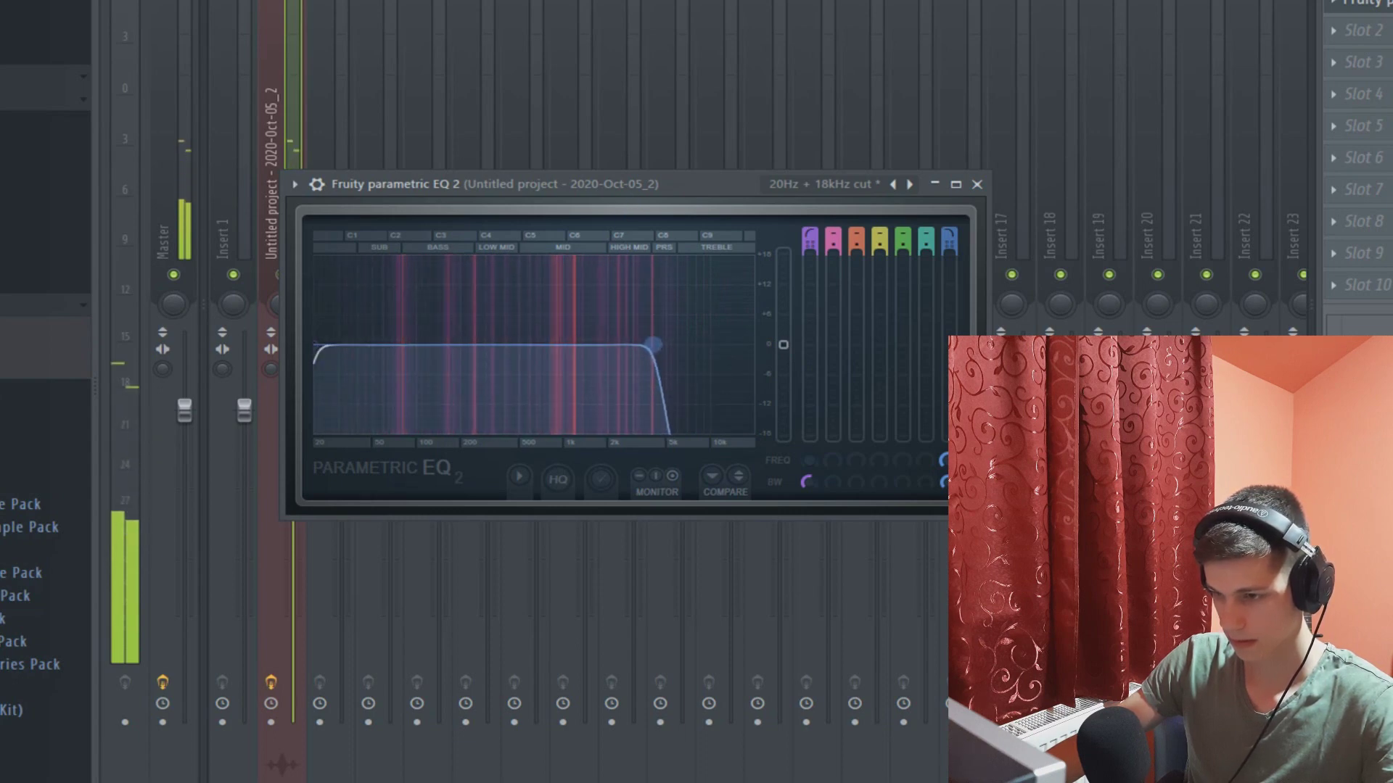
{"action": "left_click", "coordinate": [976, 184]}
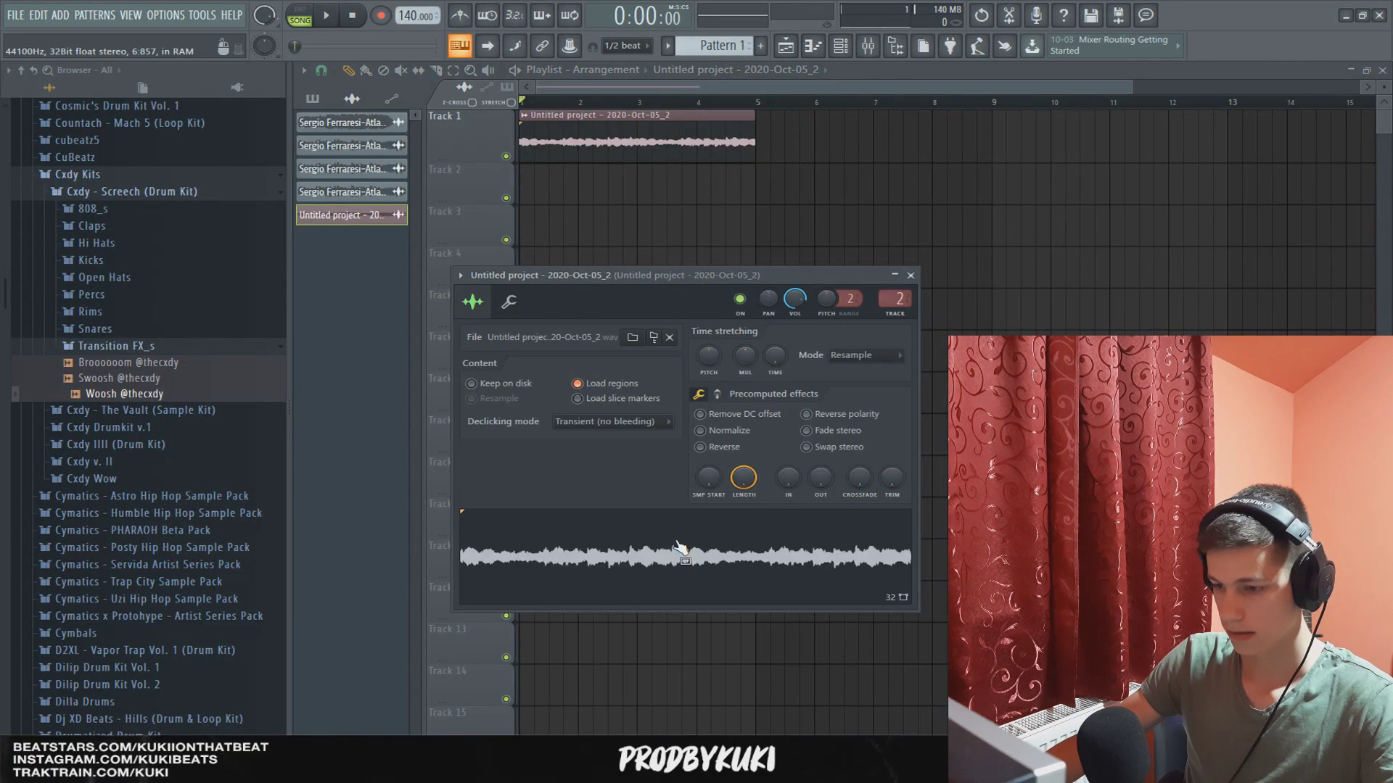
Step: Load the recorded clip's audio into a Fruity Slicer channel and slice it by Beat
{"action": "left_click", "coordinate": [678, 544]}
{"action": "left_click", "coordinate": [770, 645]}
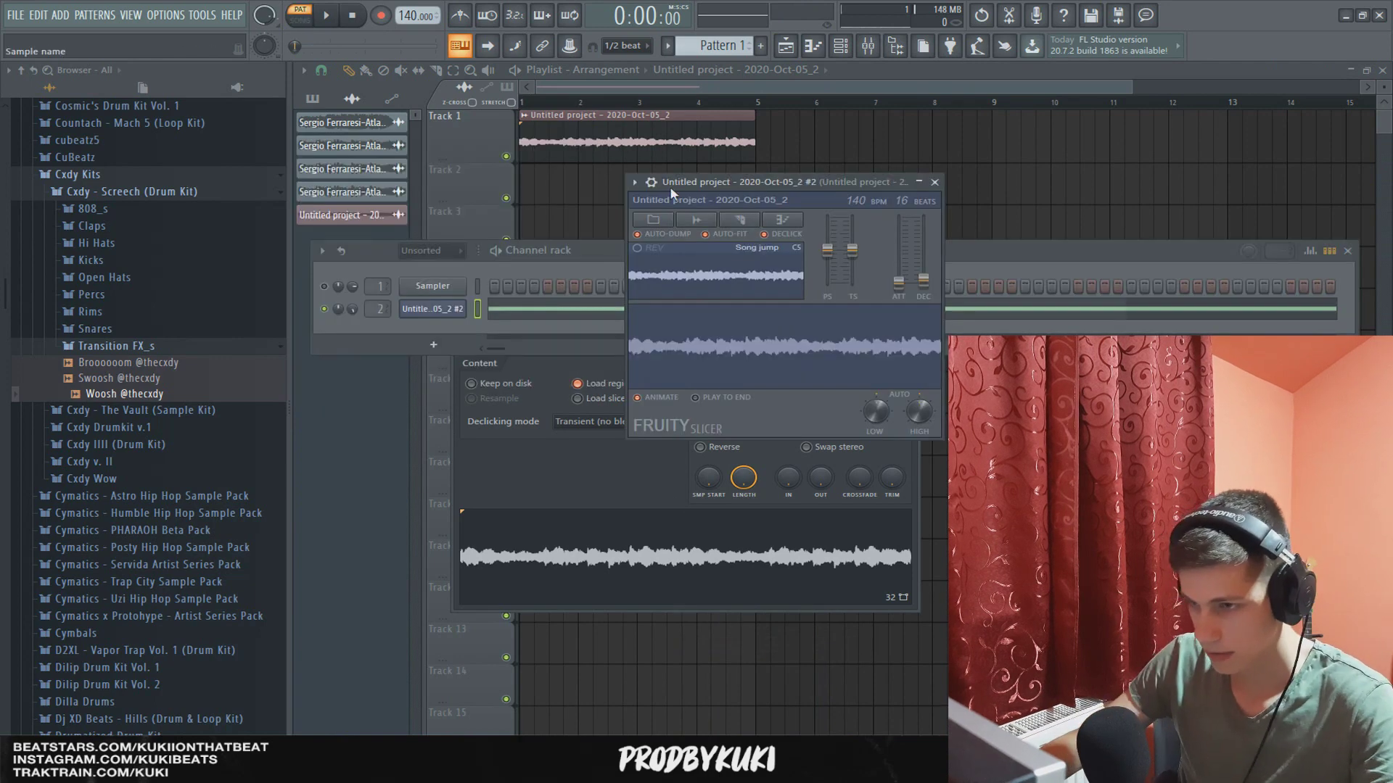
{"action": "left_click", "coordinate": [650, 182]}
{"action": "left_click", "coordinate": [719, 209]}
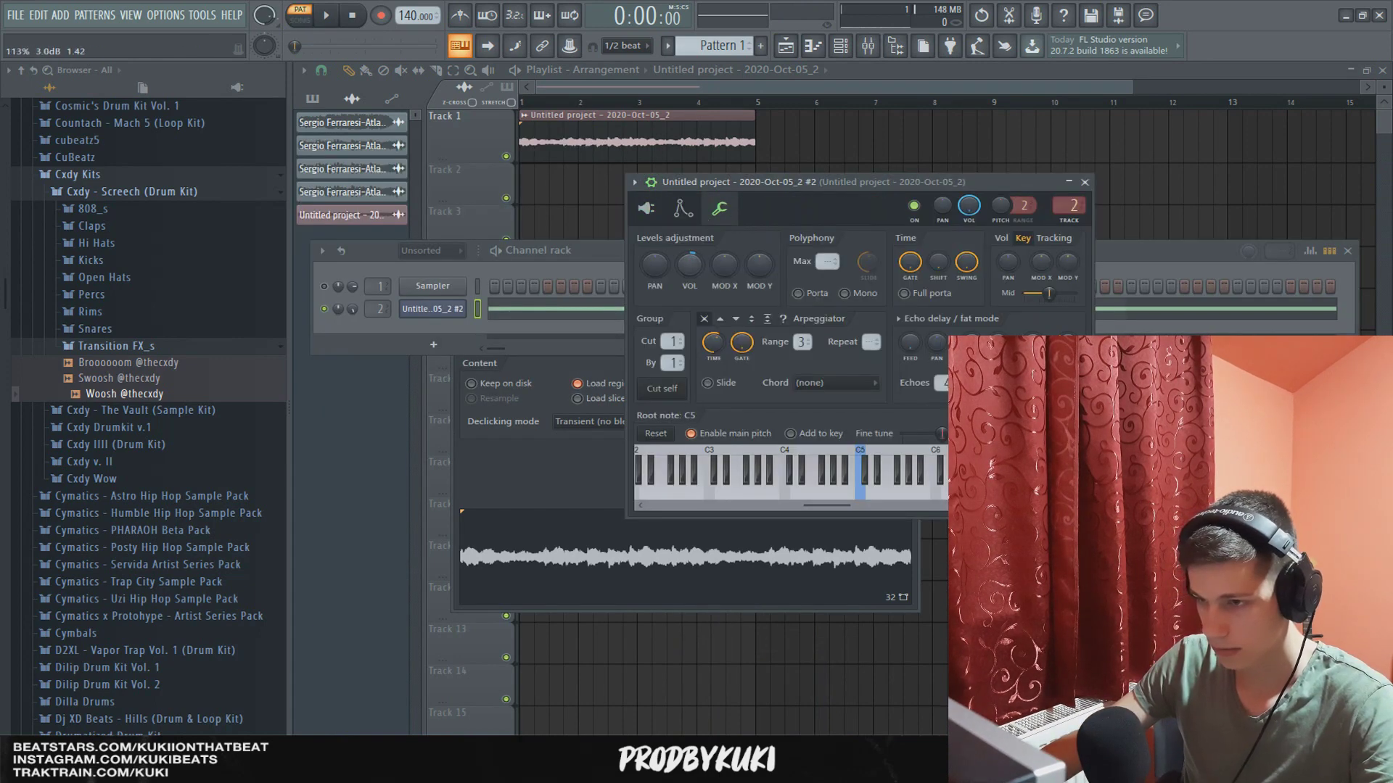
{"action": "left_click", "coordinate": [645, 209]}
{"action": "left_click", "coordinate": [738, 255]}
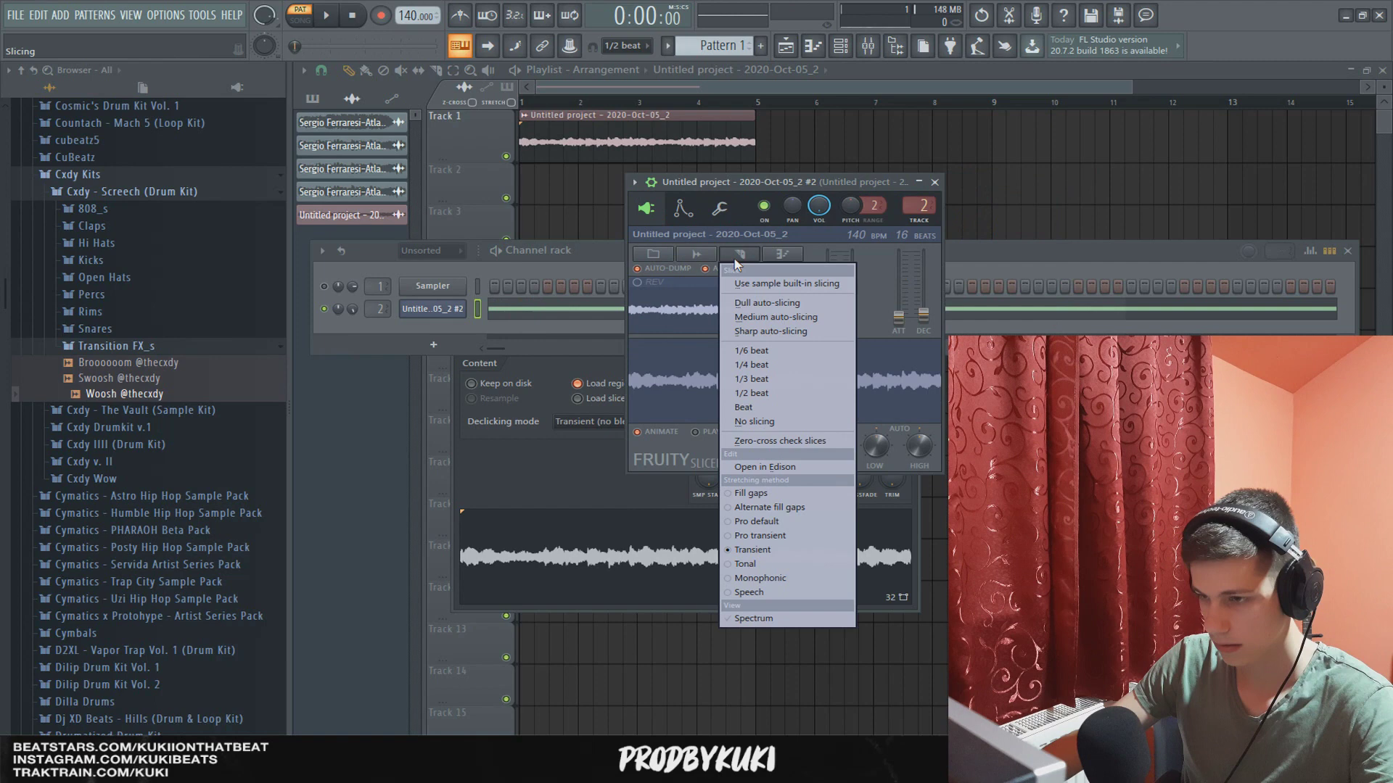
{"action": "left_click", "coordinate": [782, 409]}
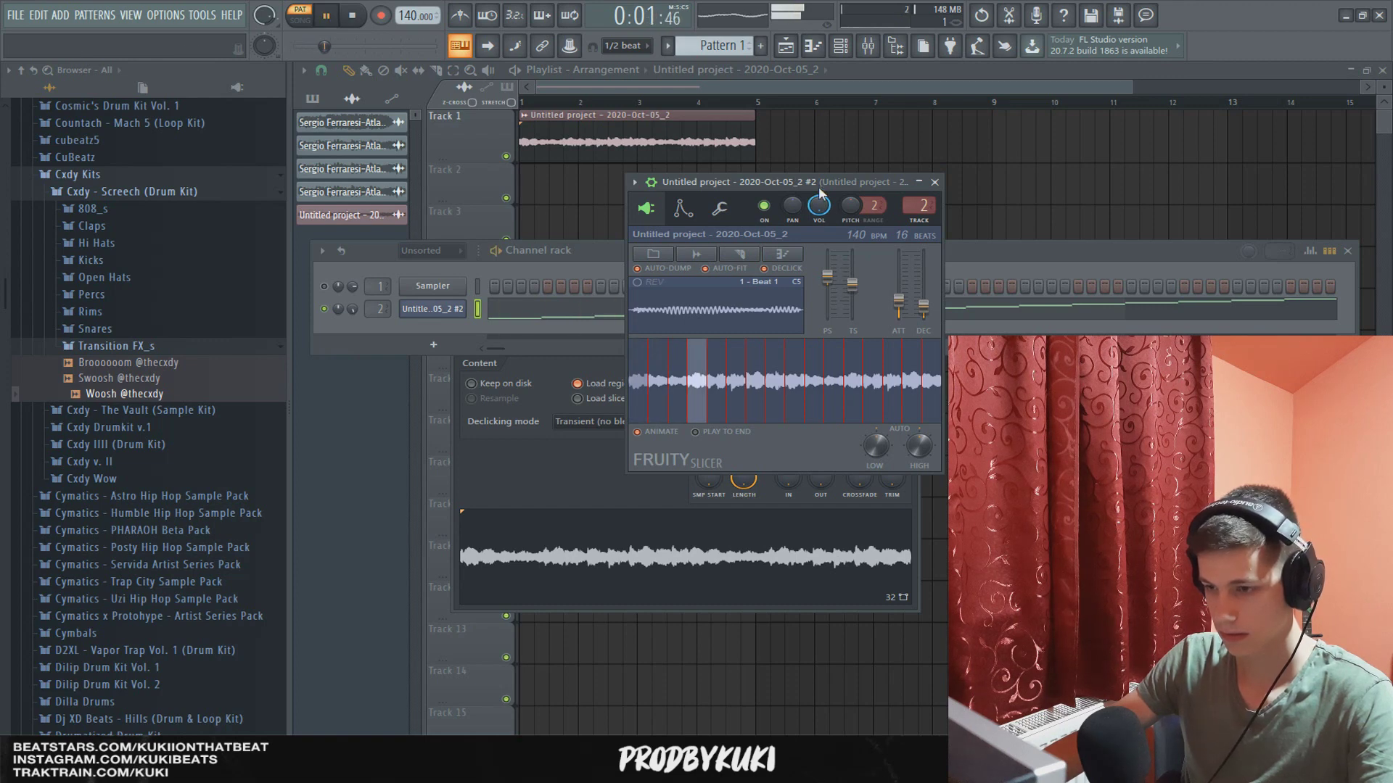
Step: Play the pattern with the Fruity Slicer chops
{"action": "key", "text": "space"}
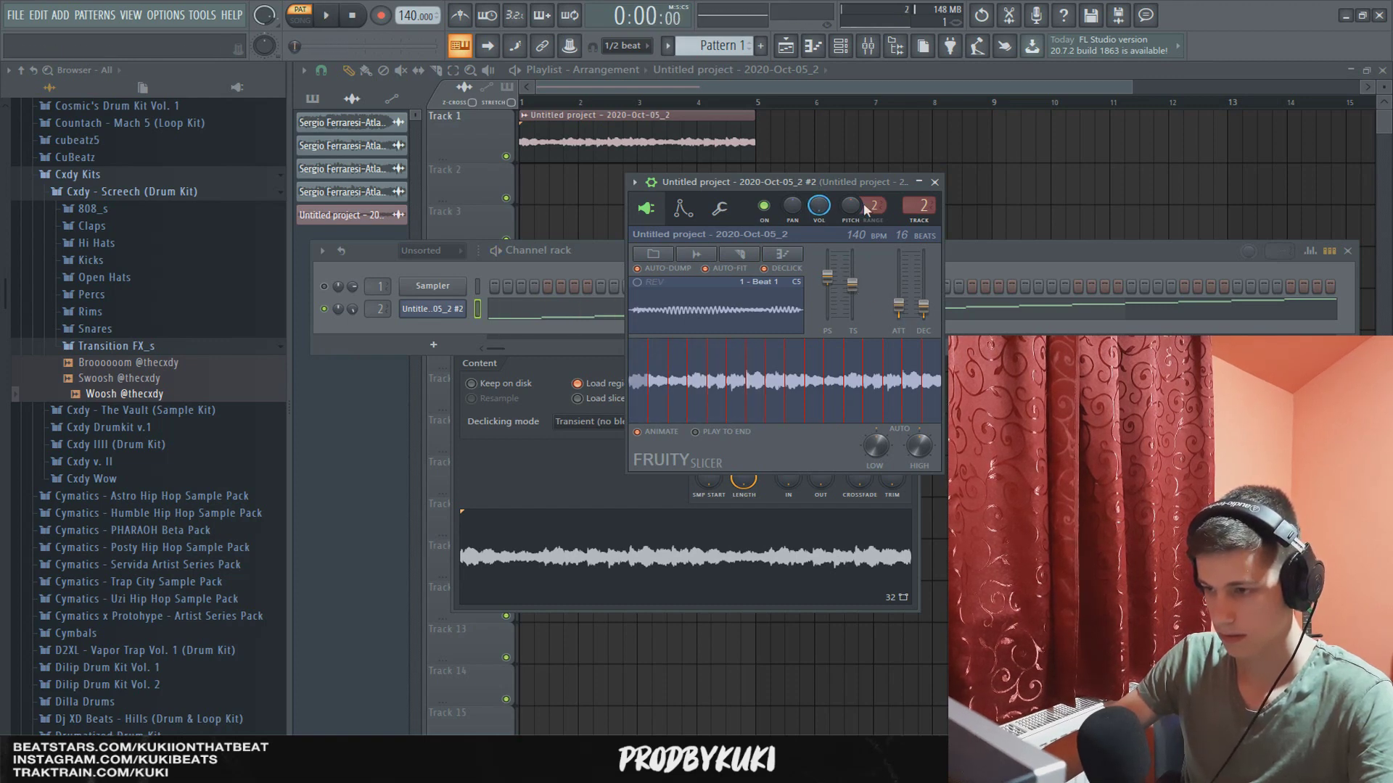
{"action": "key", "text": "space"}
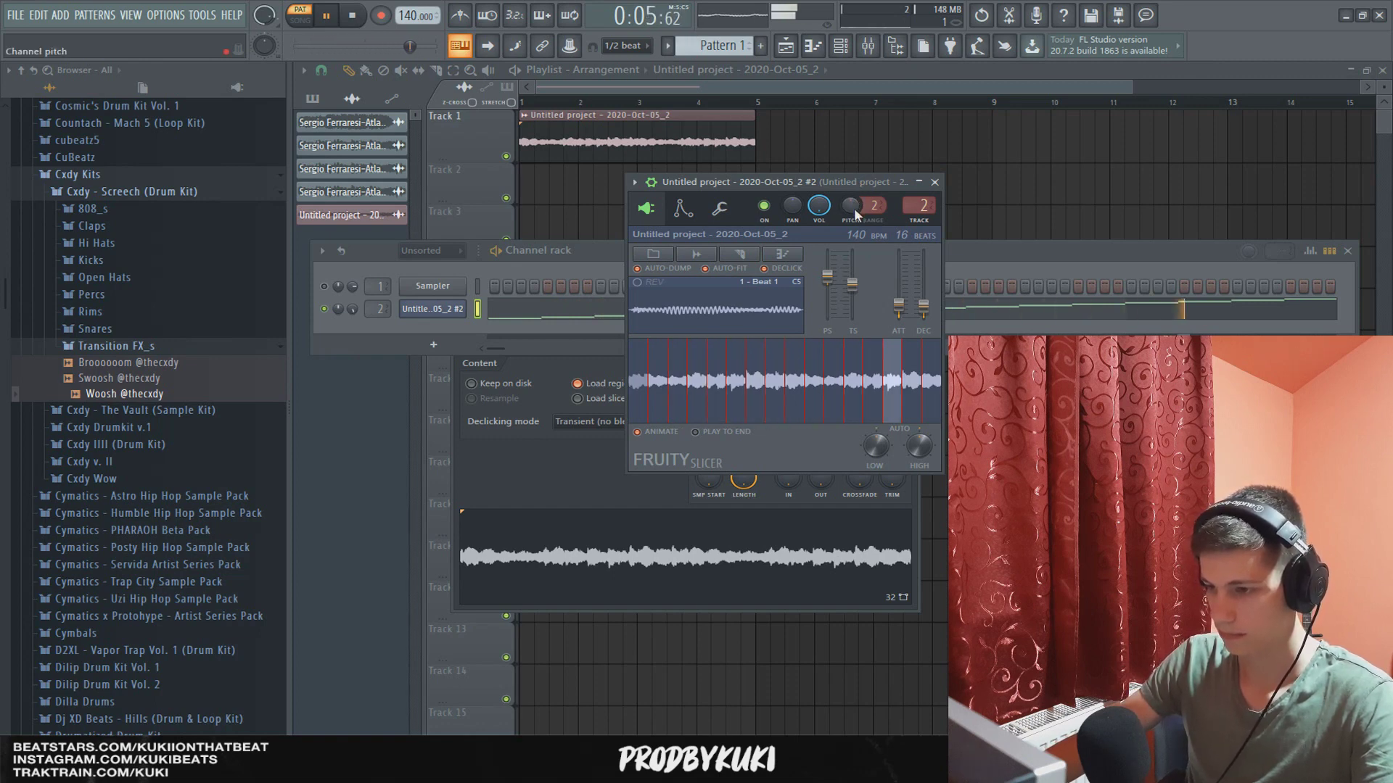
{"action": "key", "text": "space"}
Step: Open Edison on the Master track and place the new recording Untitled project - 2020-Oct-05_3 at bar 1 on Track 1
{"action": "key", "text": "F9"}
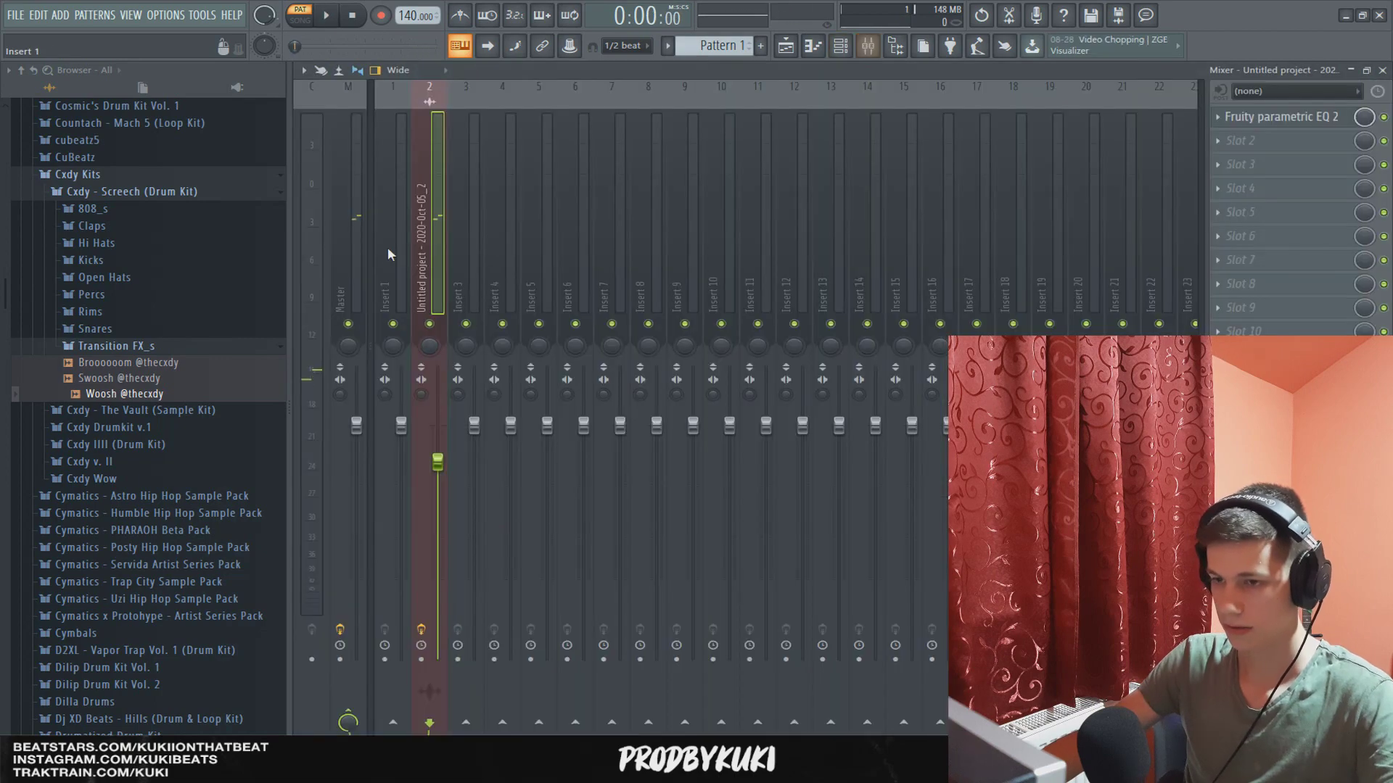
{"action": "scroll", "coordinate": [388, 246], "scroll_direction": "up", "scroll_amount": 2}
{"action": "left_click", "coordinate": [1295, 118]}
{"action": "key", "text": "F5"}
{"action": "left_click_drag", "start_coordinate": [926, 248], "coordinate": [646, 190]}
{"action": "left_click_drag", "start_coordinate": [646, 187], "coordinate": [395, 184]}
{"action": "left_click_drag", "start_coordinate": [559, 186], "coordinate": [563, 124]}
Step: Reverse the 2020-Oct-05_3 clip on Track 1 and play it
{"action": "double_click", "coordinate": [562, 122]}
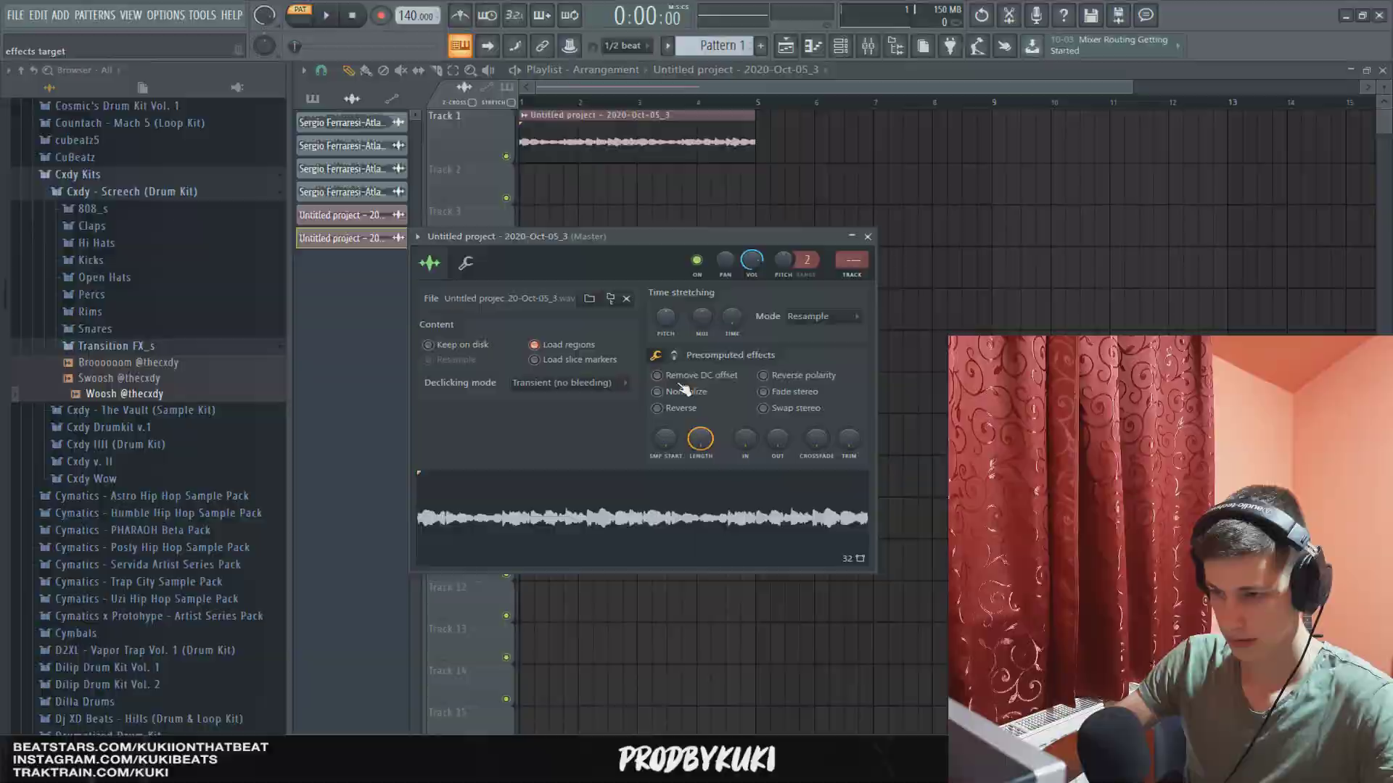
{"action": "left_click", "coordinate": [673, 406]}
{"action": "key", "text": "space"}
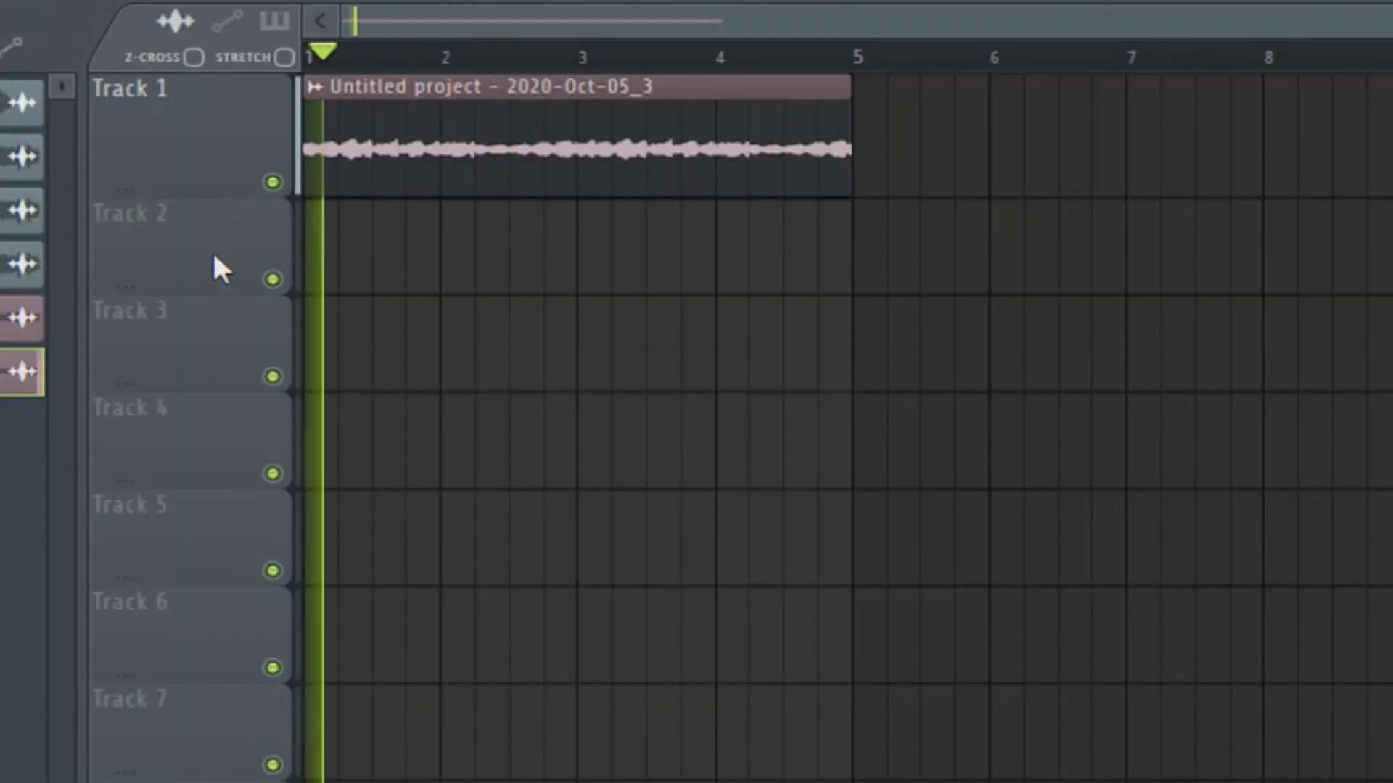
{"action": "scroll", "coordinate": [522, 203], "scroll_direction": "up", "scroll_amount": 3}
{"action": "scroll", "coordinate": [484, 383], "scroll_direction": "down", "scroll_amount": 2}
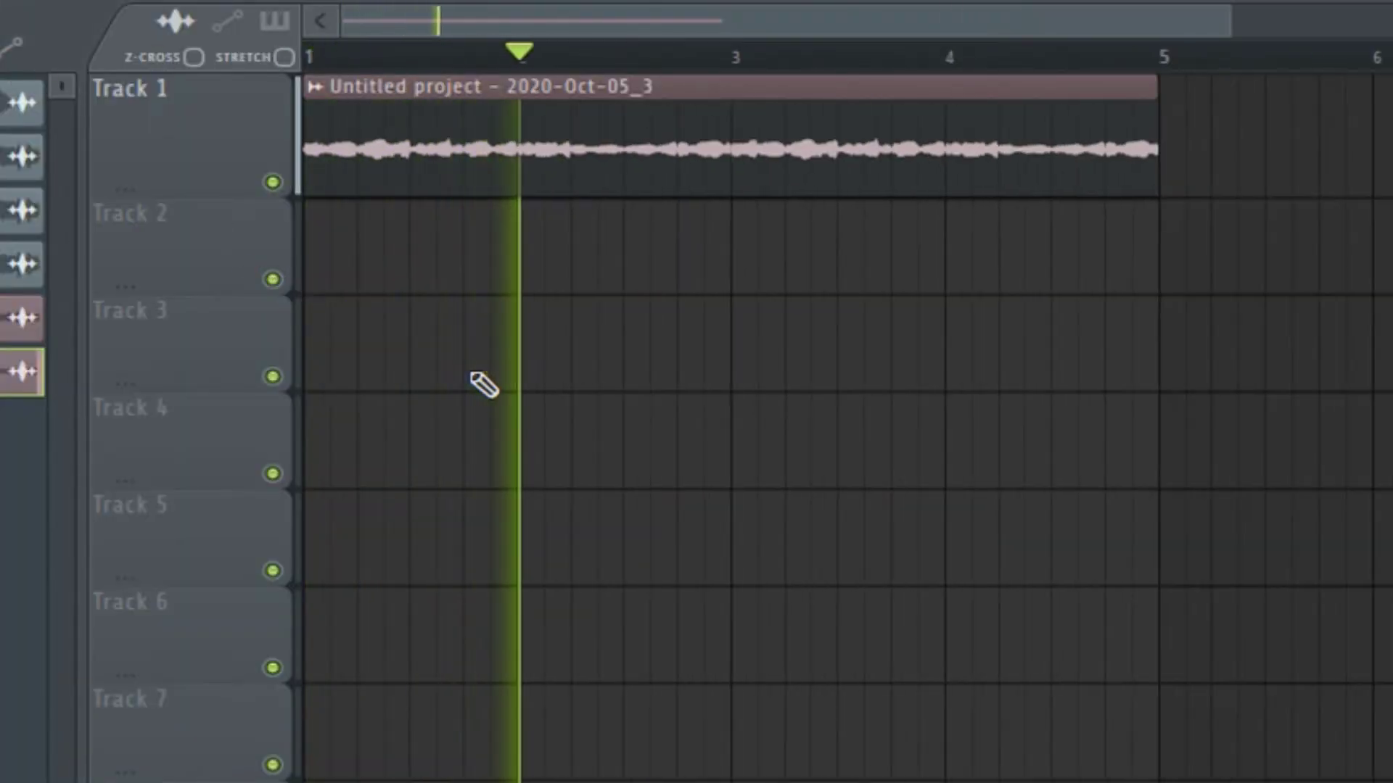
{"action": "scroll", "coordinate": [485, 387], "scroll_direction": "down", "scroll_amount": 2}
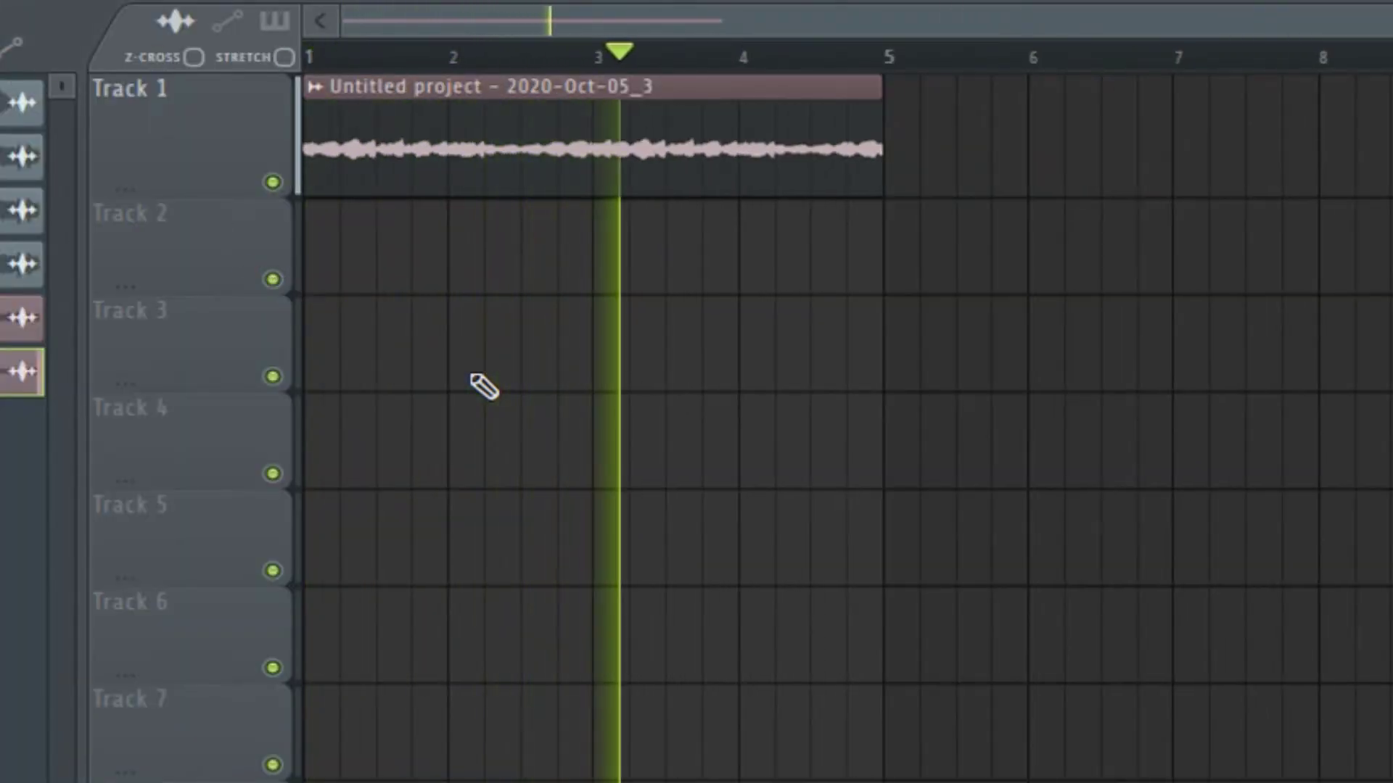
{"action": "scroll", "coordinate": [484, 387], "scroll_direction": "down", "scroll_amount": 2}
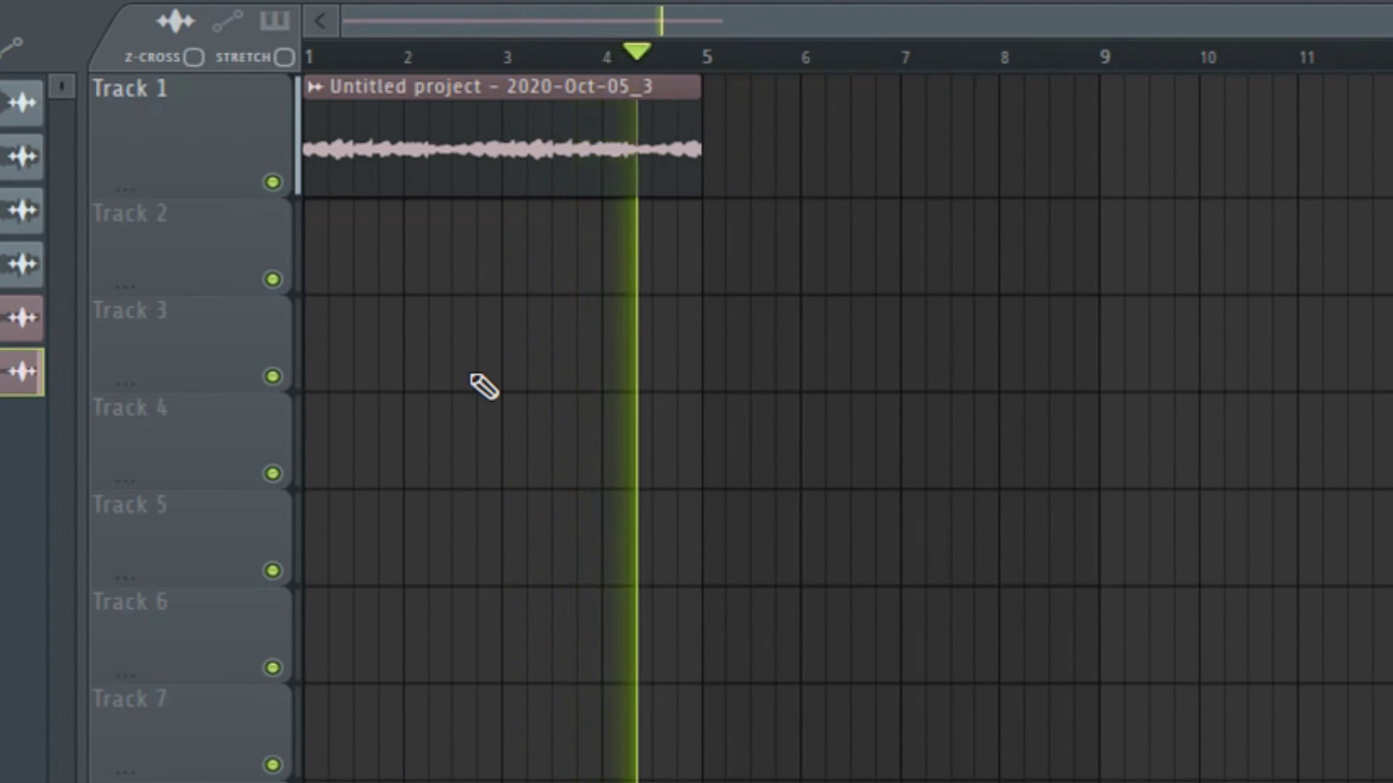
{"action": "scroll", "coordinate": [349, 155], "scroll_direction": "up", "scroll_amount": 3}
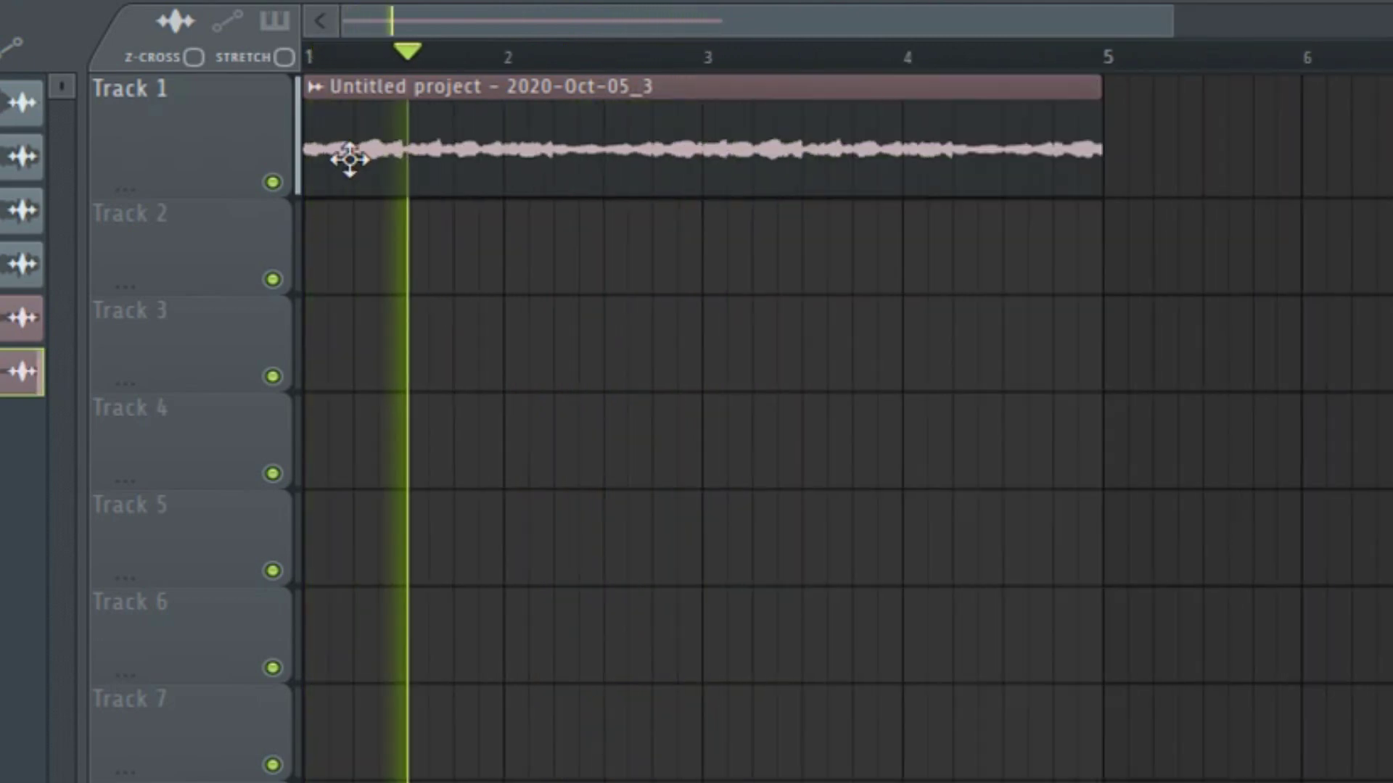
{"action": "scroll", "coordinate": [544, 258], "scroll_direction": "down", "scroll_amount": 2}
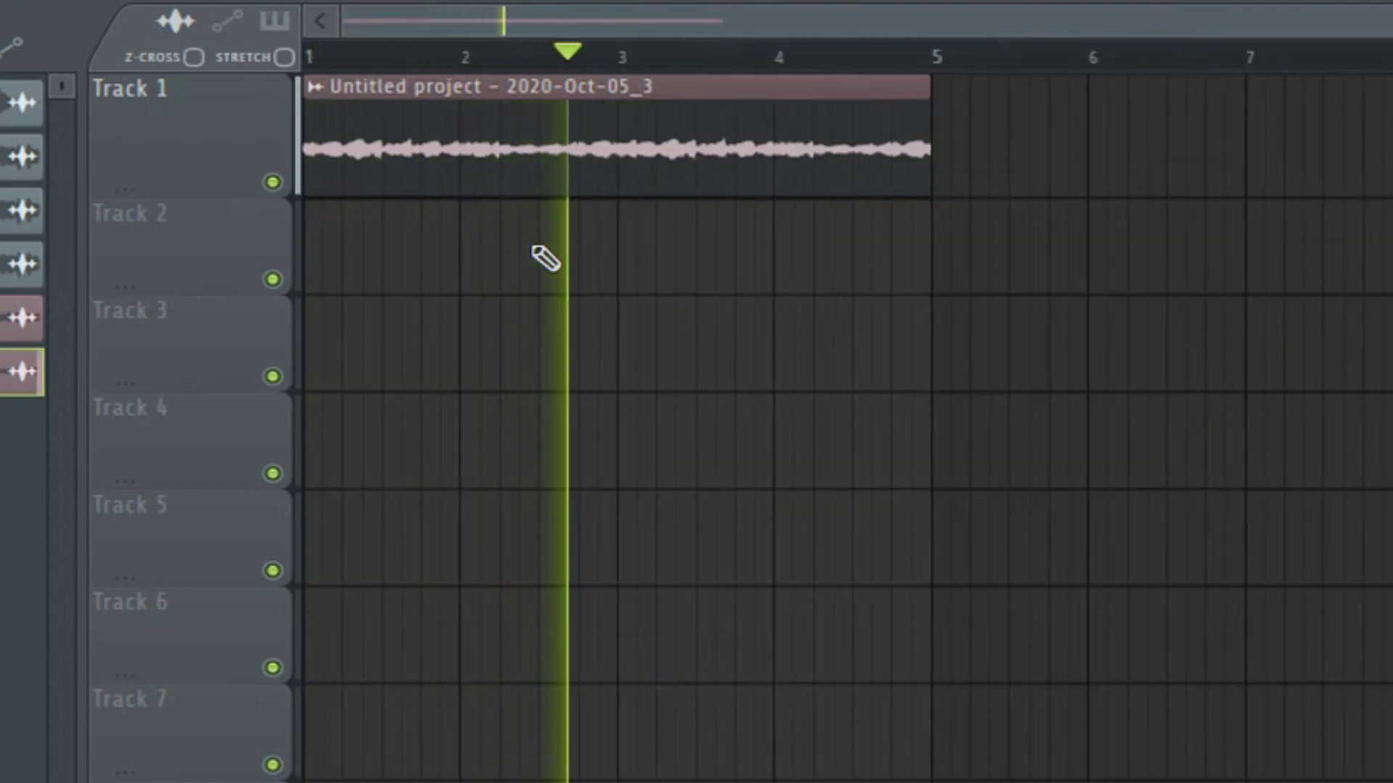
{"action": "scroll", "coordinate": [544, 258], "scroll_direction": "down", "scroll_amount": 2}
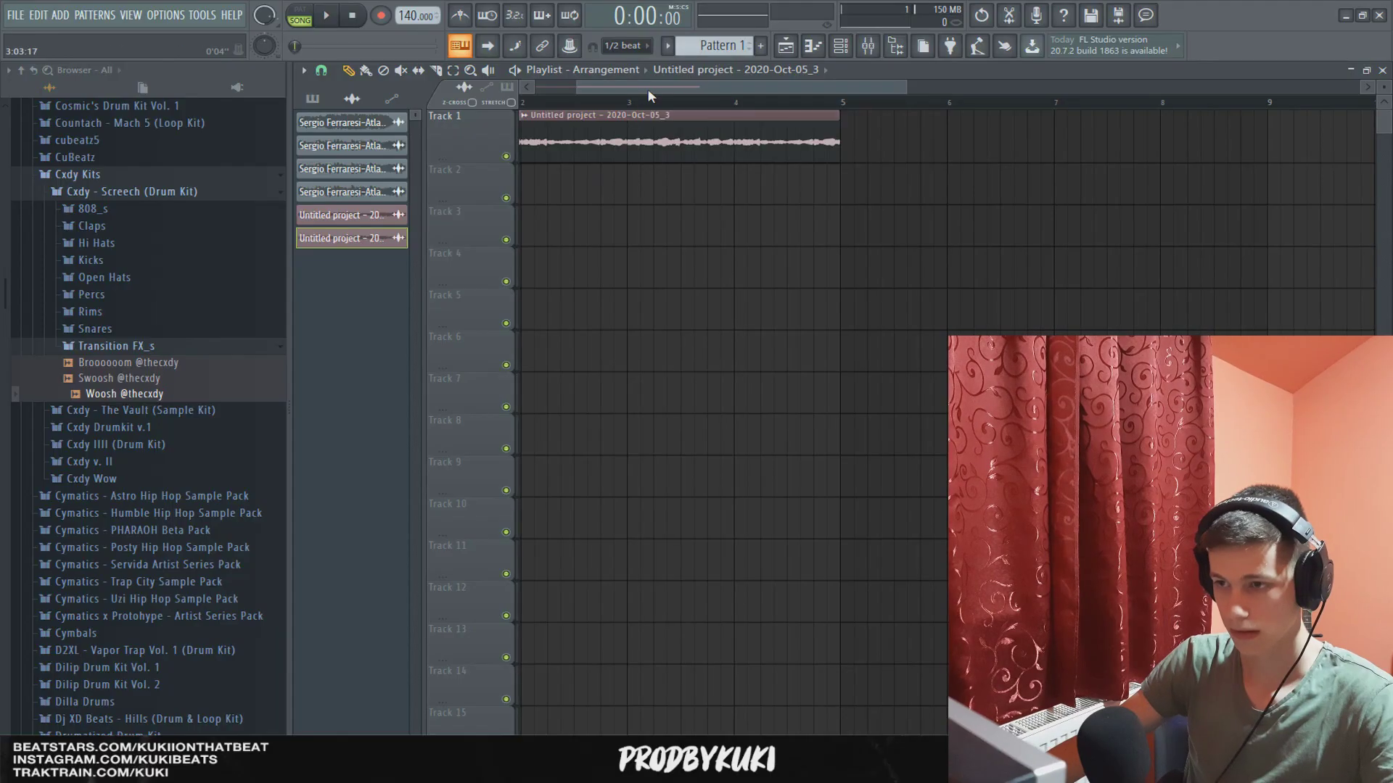
{"action": "scroll", "coordinate": [647, 90], "scroll_direction": "up", "scroll_amount": 1}
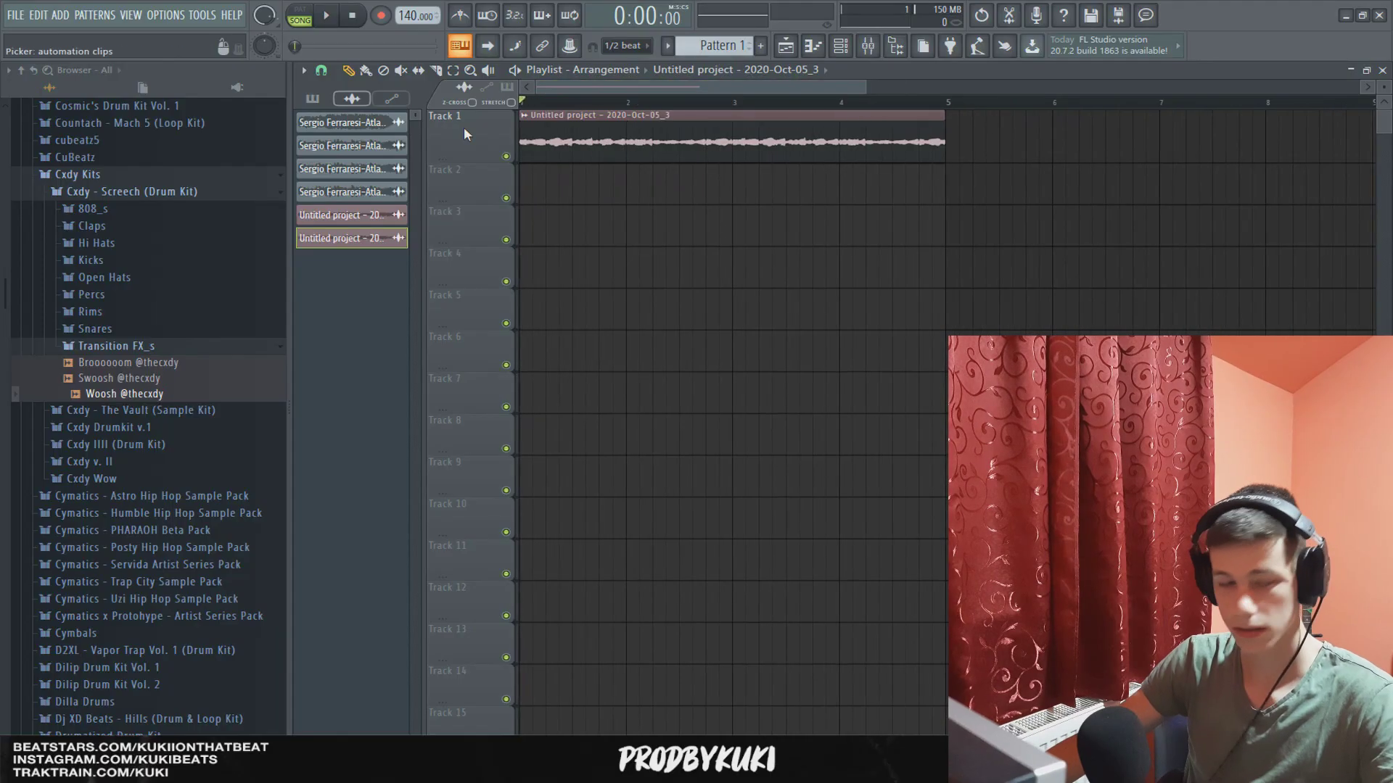
Step: Insert Fruity Parametric EQ 2 in the first effect slot of the 2020-Oct-05_3 clip's mixer track
{"action": "double_click", "coordinate": [629, 159]}
{"action": "key", "text": "F9"}
{"action": "left_click", "coordinate": [1281, 117]}
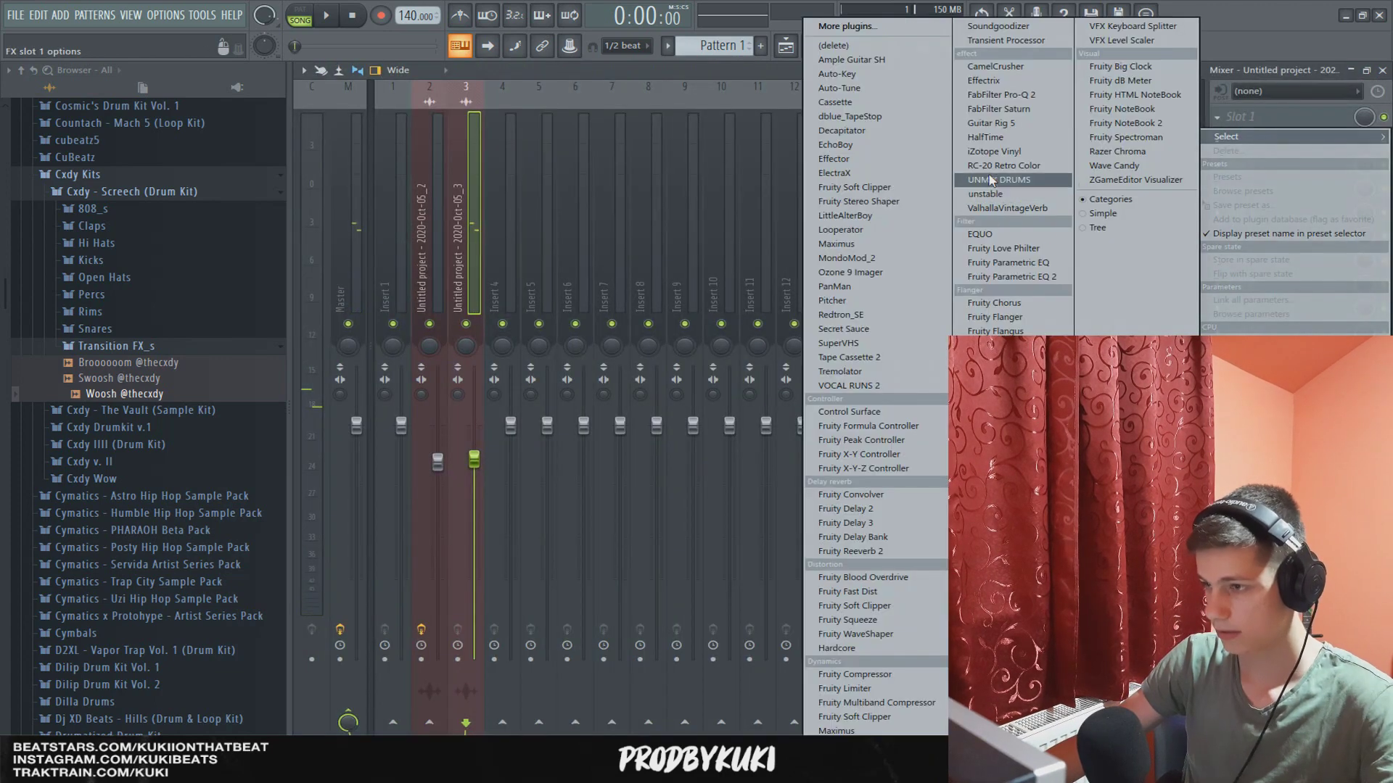
{"action": "left_click", "coordinate": [1035, 280]}
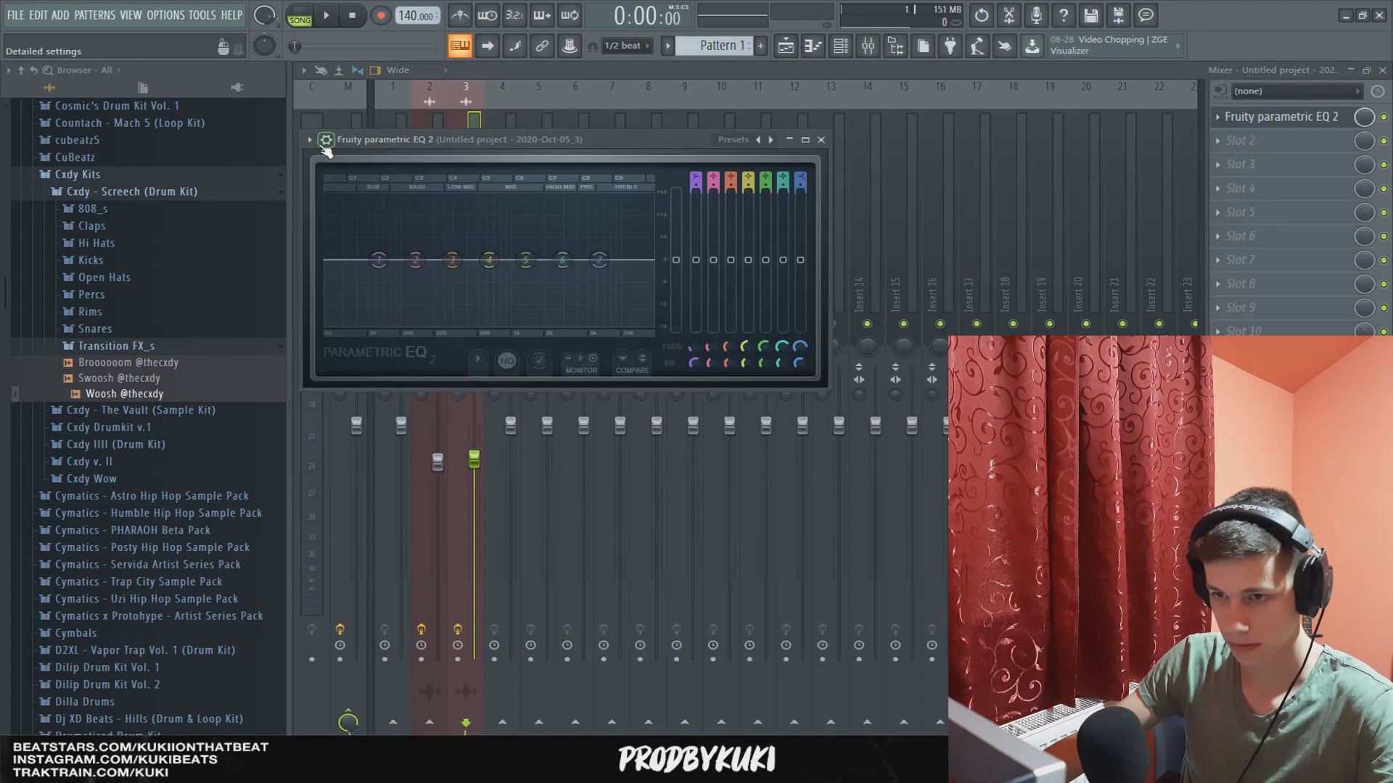
Step: Load the EQ's 20Hz + 18kHz cut preset, raise the low cut and lower the high cut, and return to the playlist
{"action": "left_click", "coordinate": [325, 140]}
{"action": "mouse_move", "coordinate": [346, 197]}
{"action": "left_click", "coordinate": [536, 224]}
{"action": "left_click_drag", "start_coordinate": [326, 260], "coordinate": [437, 259]}
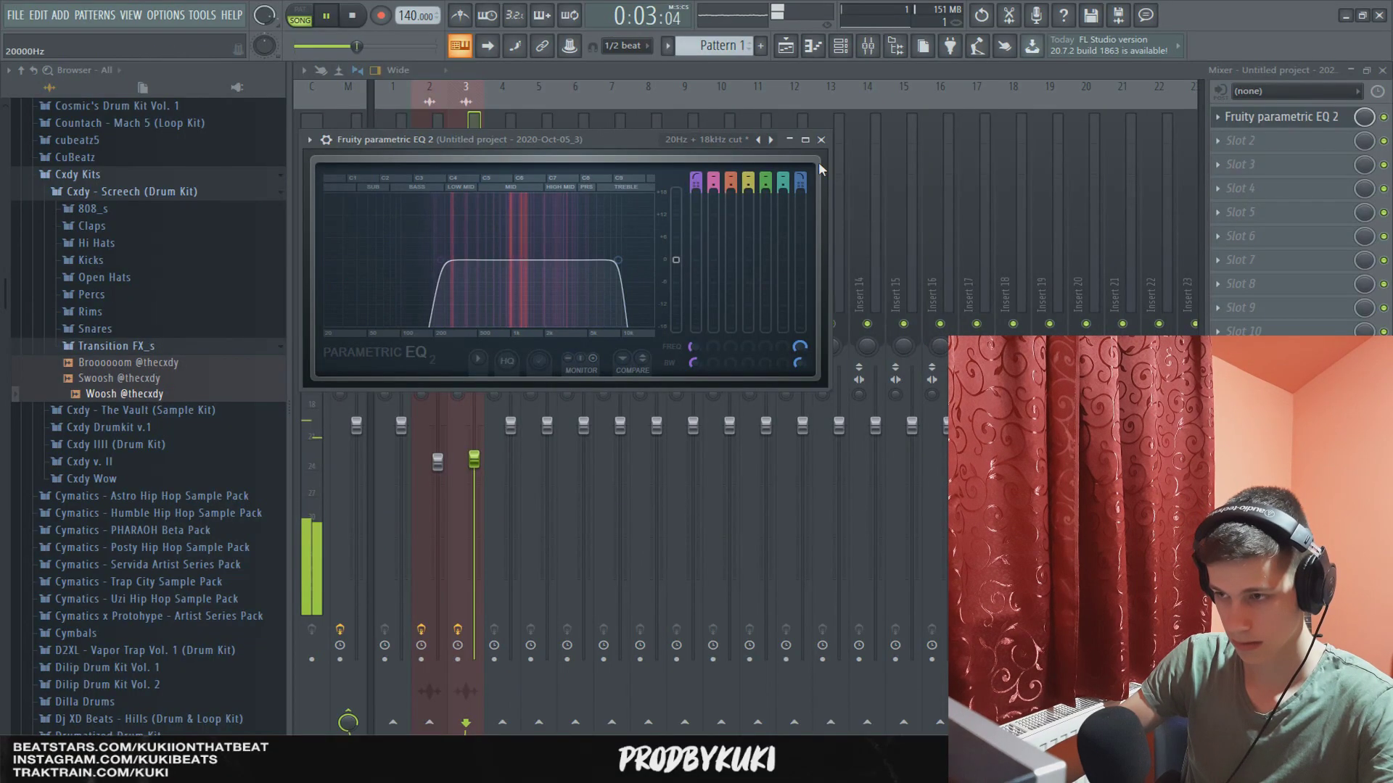
{"action": "left_click", "coordinate": [902, 61]}
{"action": "left_click", "coordinate": [786, 46]}
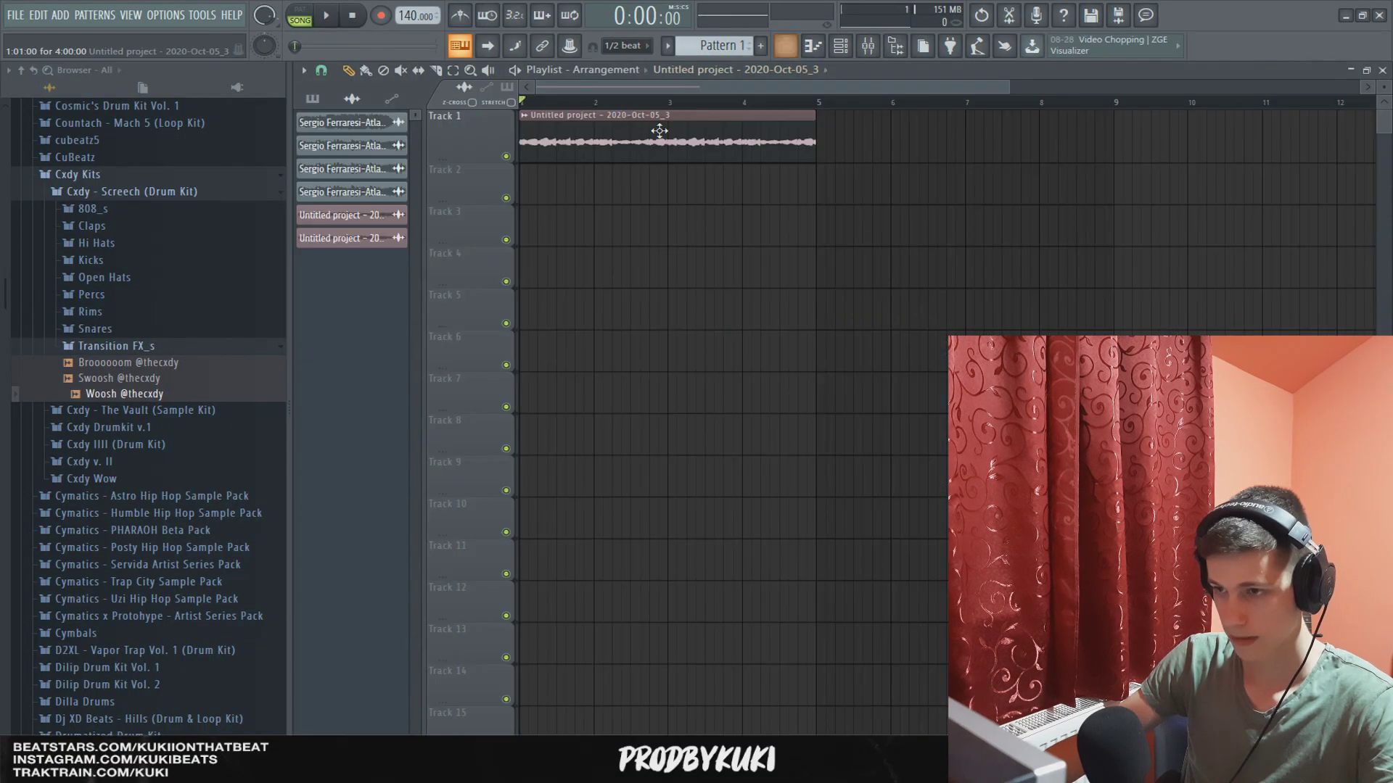
Step: Add an Omnisphere instrument channel to the channel rack
{"action": "double_click", "coordinate": [653, 142]}
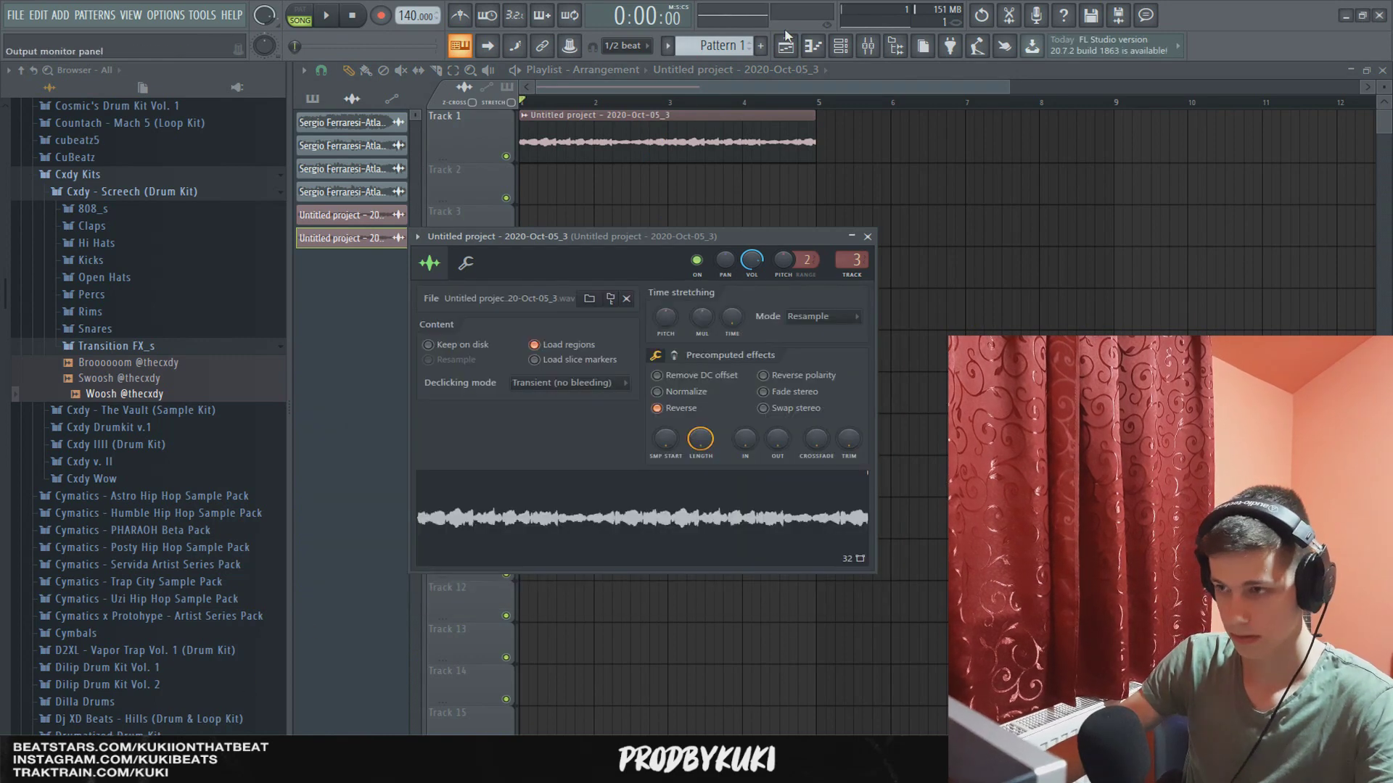
{"action": "key", "text": "F7"}
{"action": "left_click", "coordinate": [814, 46]}
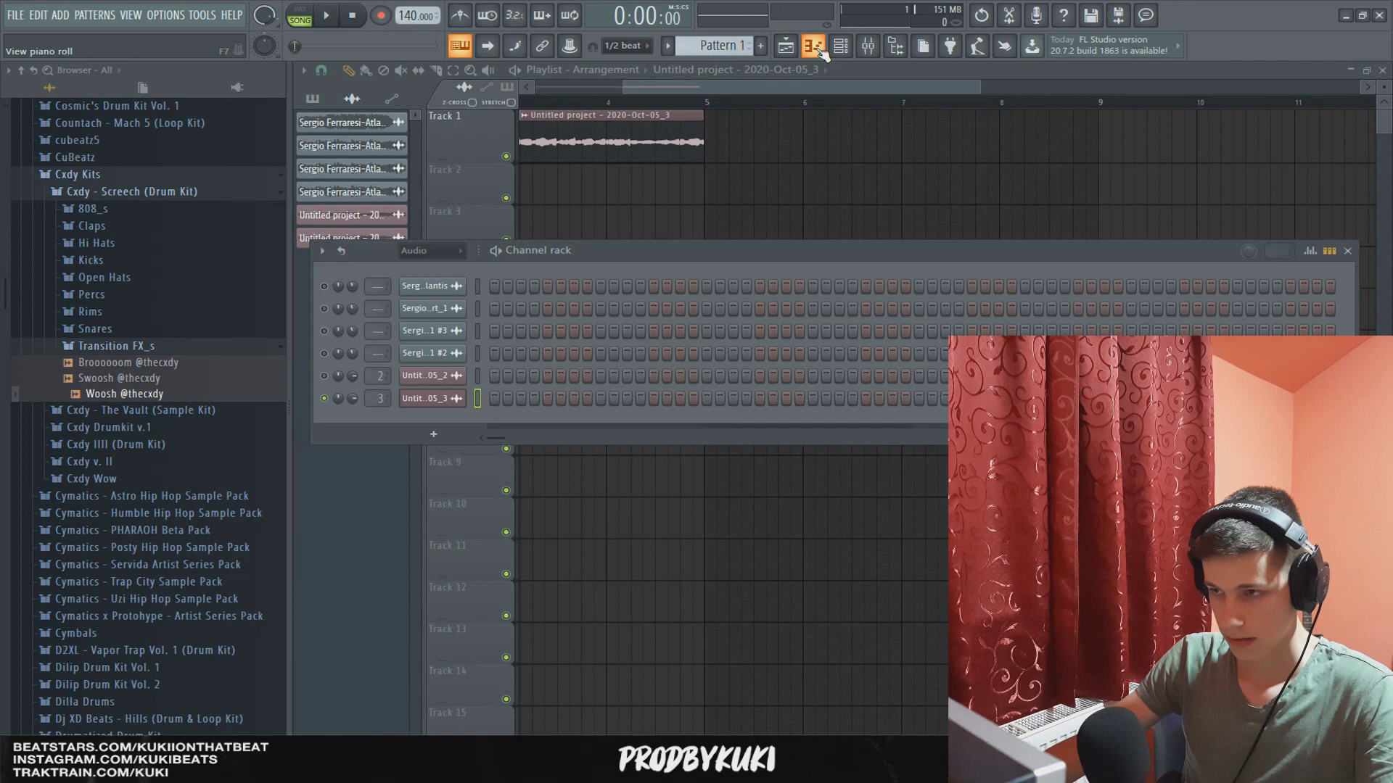
{"action": "left_click", "coordinate": [433, 434]}
{"action": "left_click", "coordinate": [605, 520]}
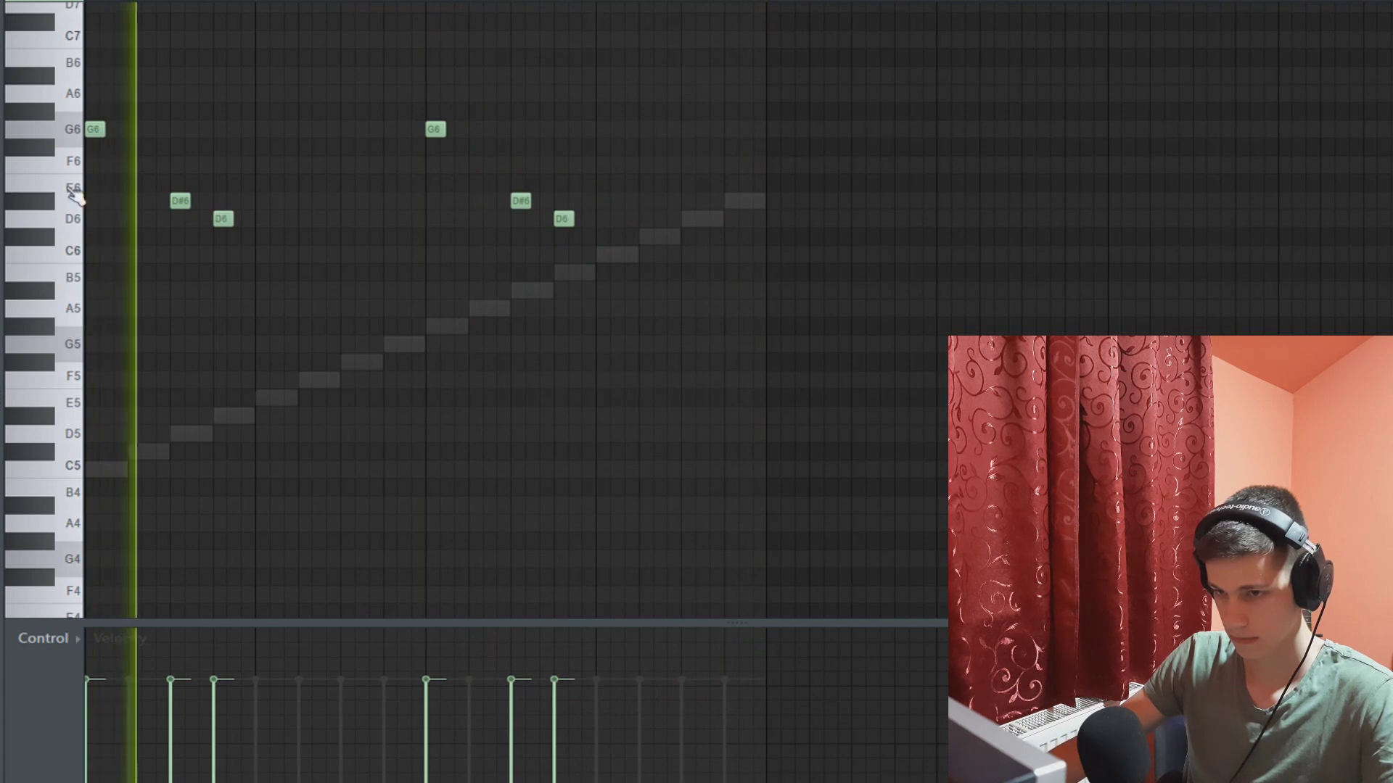
Step: Move the first D#6 and D6 notes of the Omnisphere melody half a beat earlier and play it
{"action": "scroll", "coordinate": [101, 202], "scroll_direction": "up", "scroll_amount": 2}
{"action": "key", "text": "space"}
{"action": "left_click_drag", "start_coordinate": [279, 200], "coordinate": [232, 199]}
{"action": "key", "text": "space"}
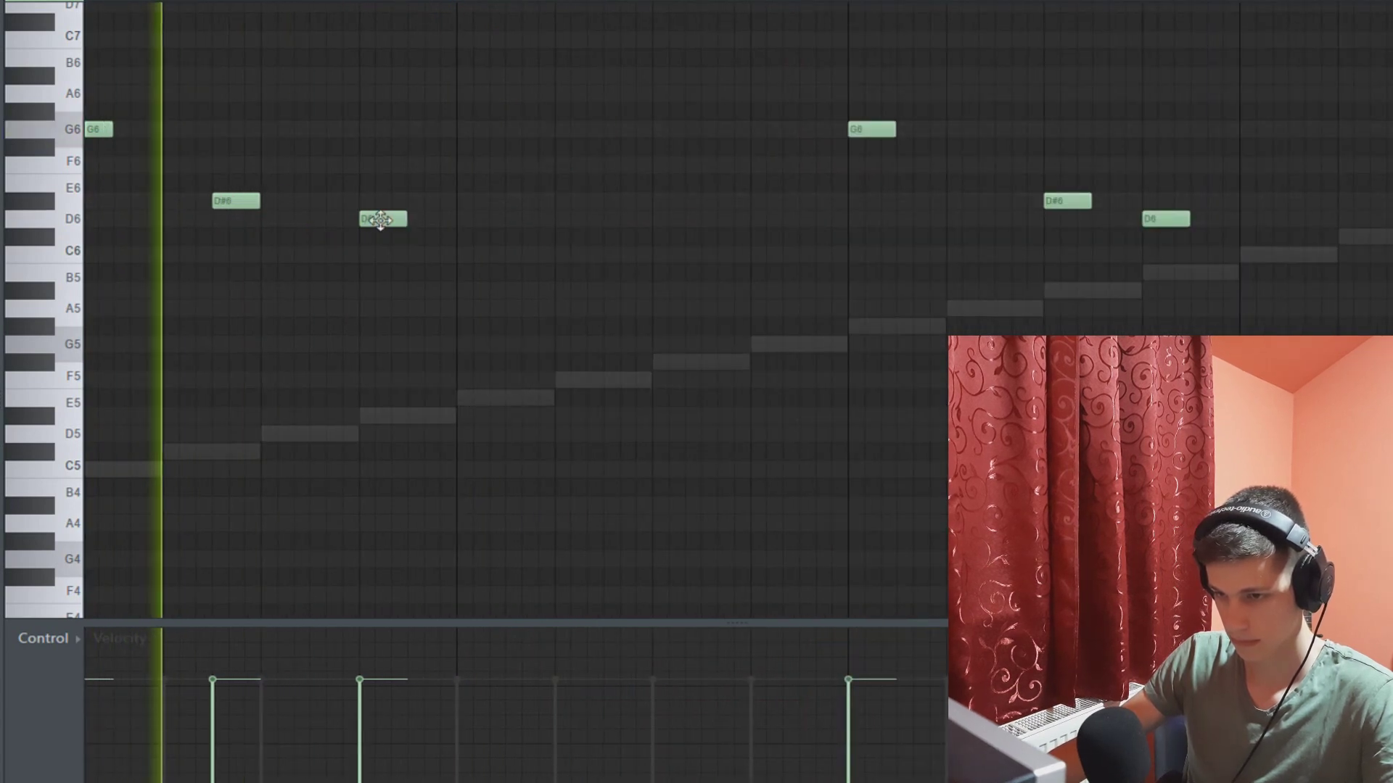
{"action": "left_click_drag", "start_coordinate": [379, 220], "coordinate": [330, 221]}
{"action": "scroll", "coordinate": [349, 176], "scroll_direction": "down", "scroll_amount": 2}
{"action": "key", "text": "space"}
Step: Set the piano roll snap to 1/2 beat and move the second D#6 and D6 notes half a beat earlier
{"action": "left_click", "coordinate": [14, 2]}
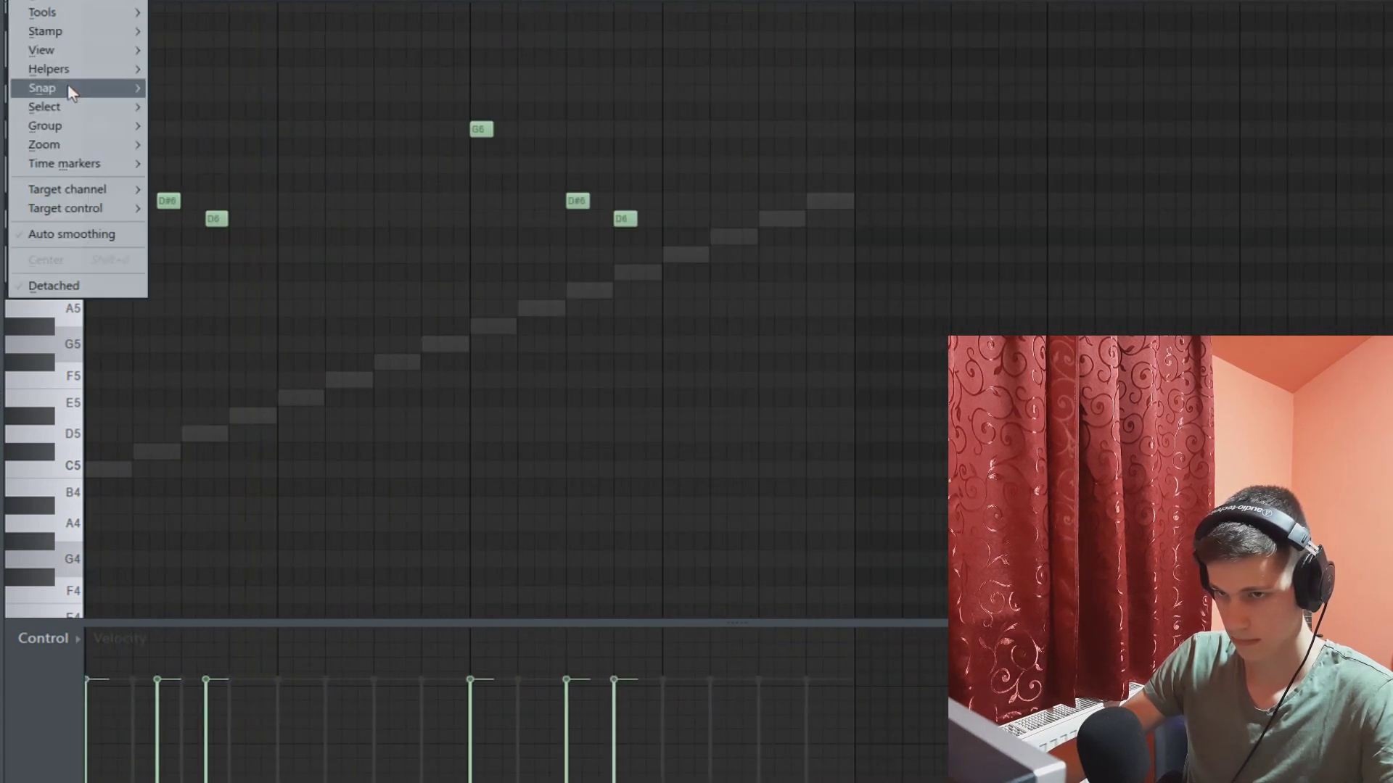
{"action": "left_click", "coordinate": [78, 2]}
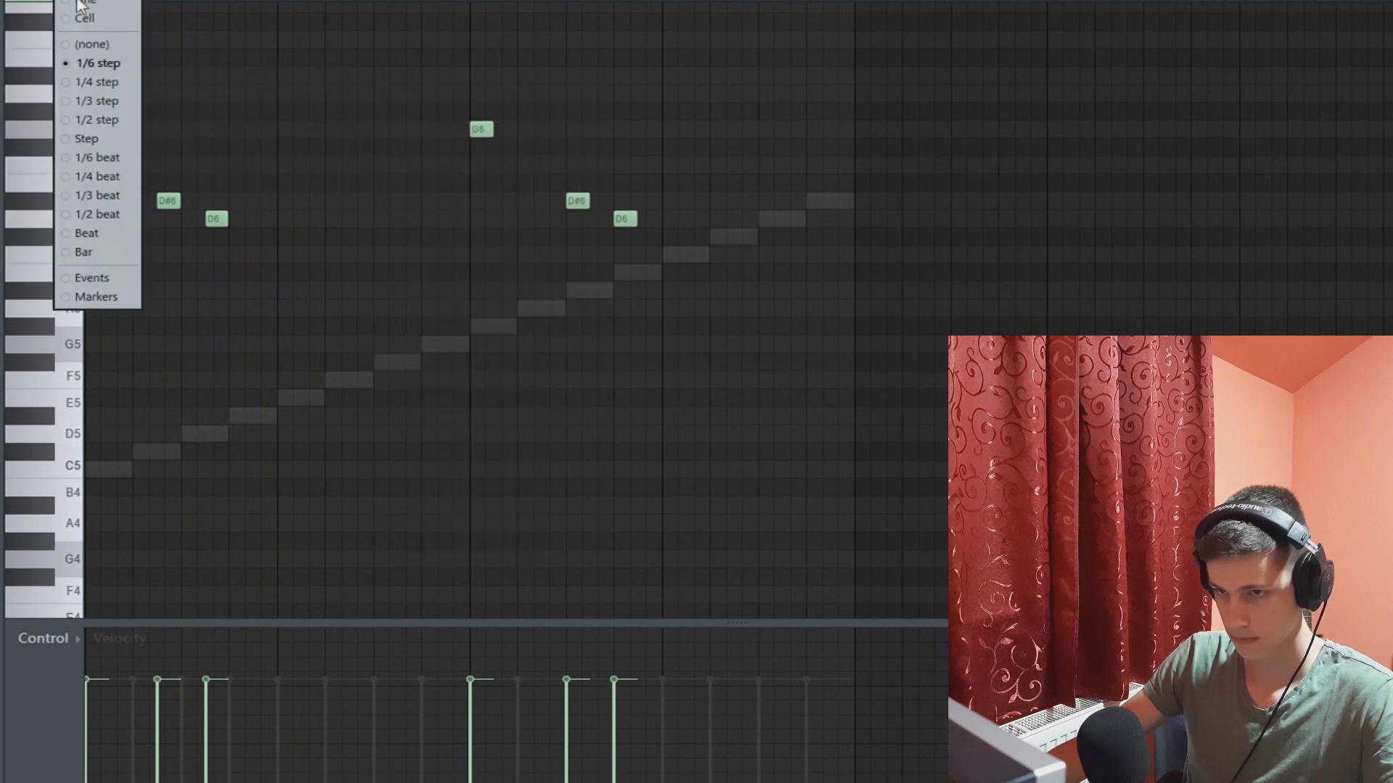
{"action": "left_click", "coordinate": [102, 199]}
{"action": "key", "text": "space"}
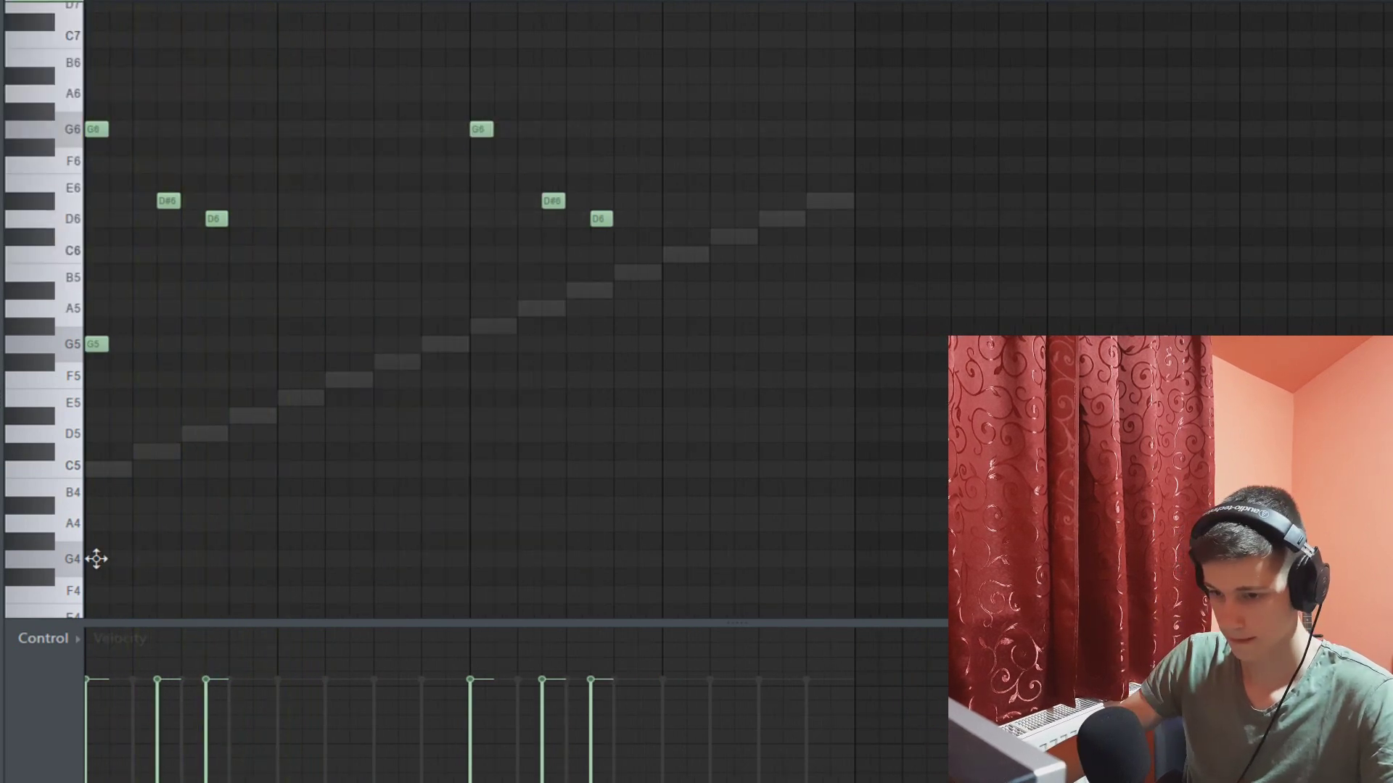
Step: Layer G5 and G4 notes beneath the first G6 at the start of the melody and play it
{"action": "left_click", "coordinate": [97, 559]}
{"action": "key", "text": "space"}
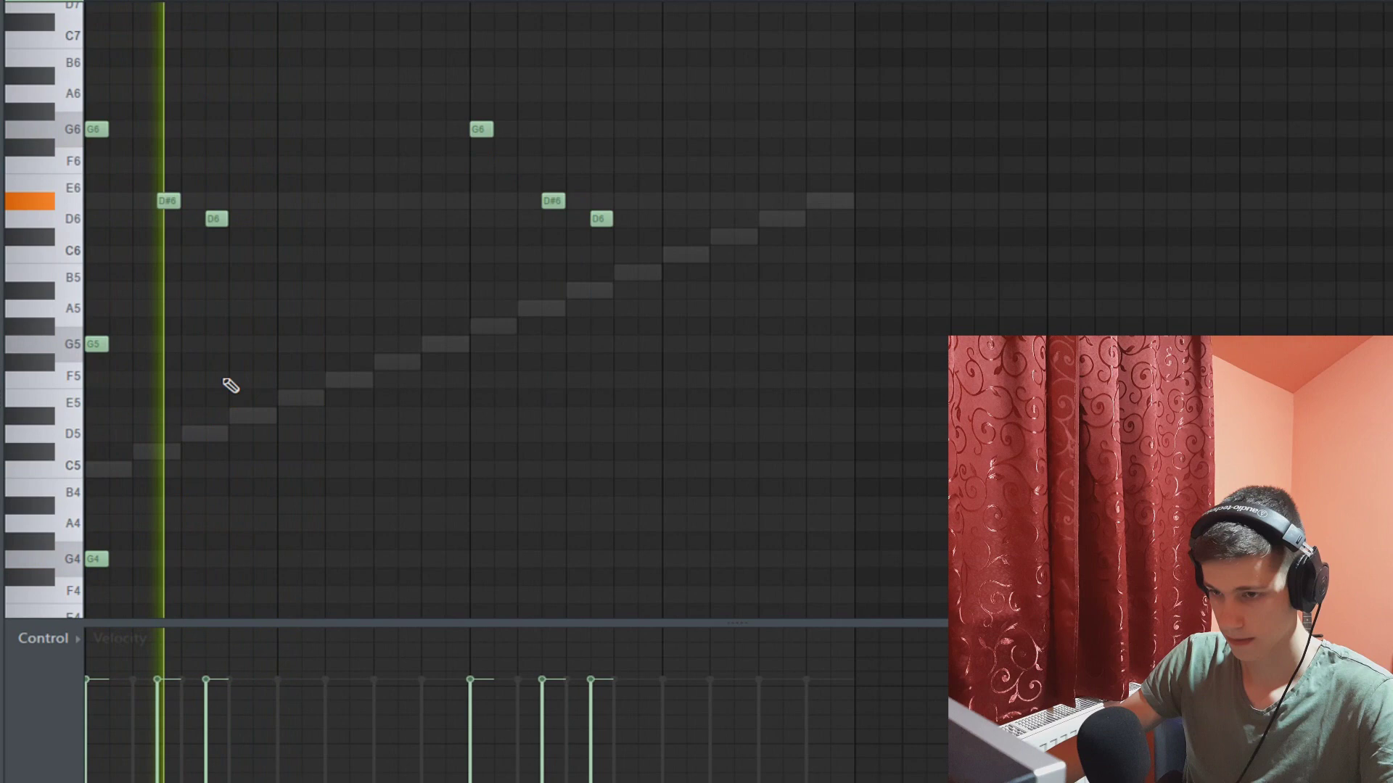
{"action": "scroll", "coordinate": [243, 397], "scroll_direction": "down", "scroll_amount": 2}
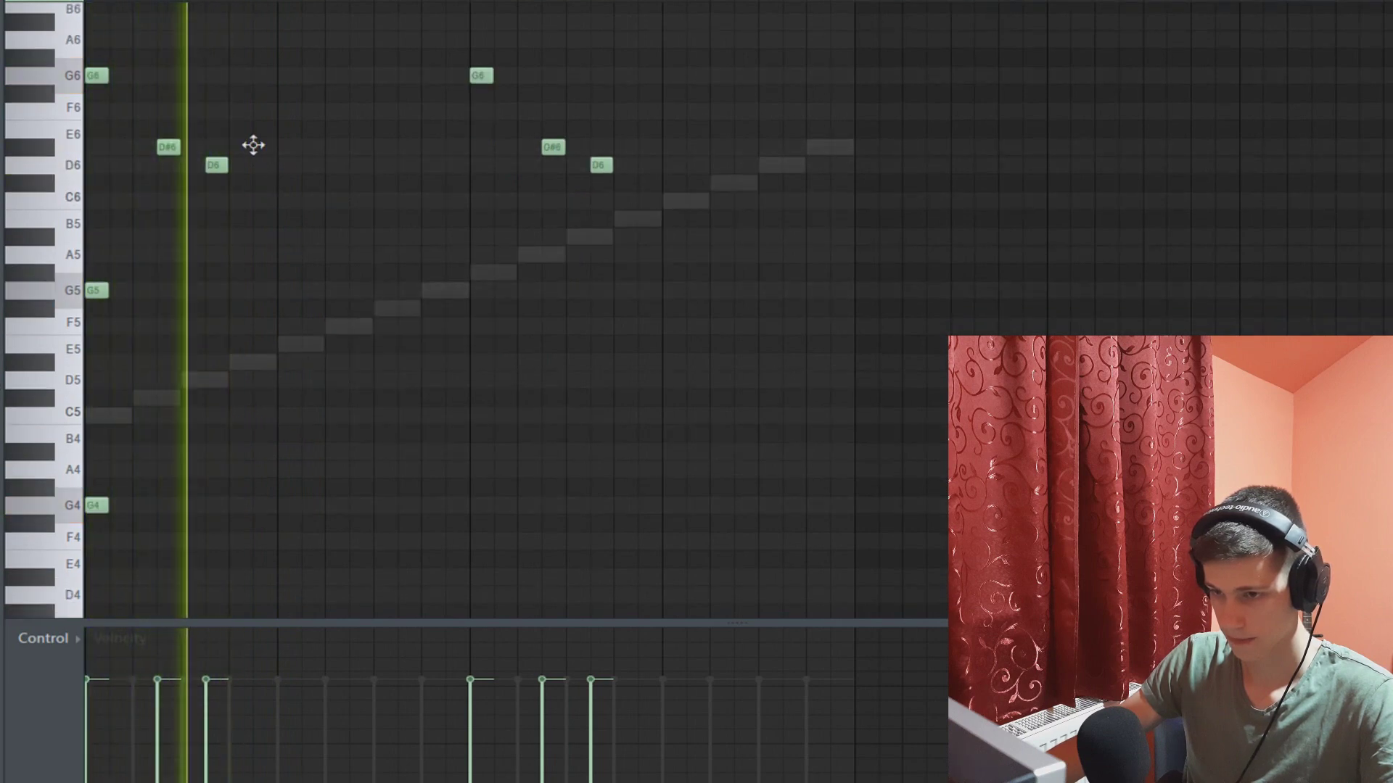
{"action": "left_click", "coordinate": [254, 145]}
{"action": "key", "text": "space"}
{"action": "right_click", "coordinate": [269, 151]}
{"action": "key", "text": "space"}
{"action": "scroll", "coordinate": [338, 212], "scroll_direction": "up", "scroll_amount": 1}
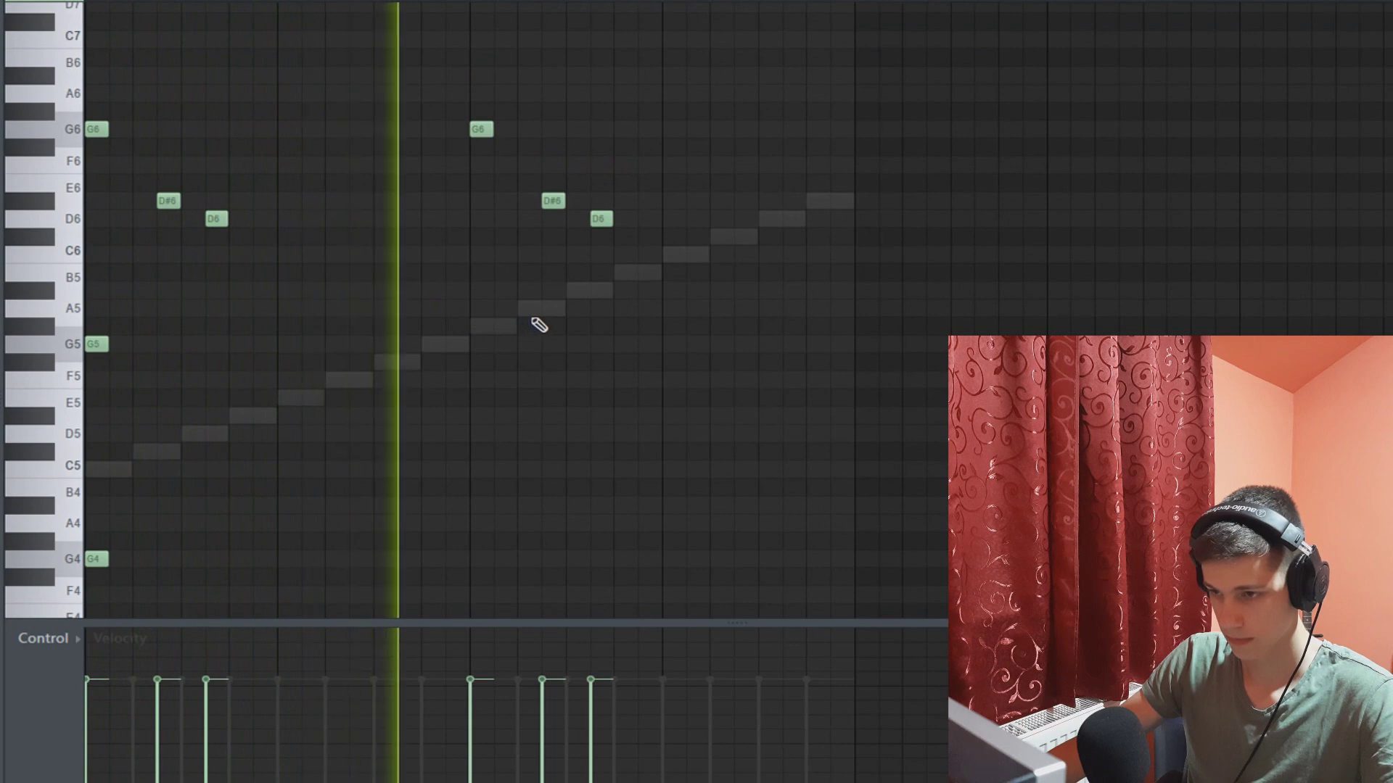
Step: Add short A#6 and A6 notes at reduced velocity just before the second G6
{"action": "key", "text": "space"}
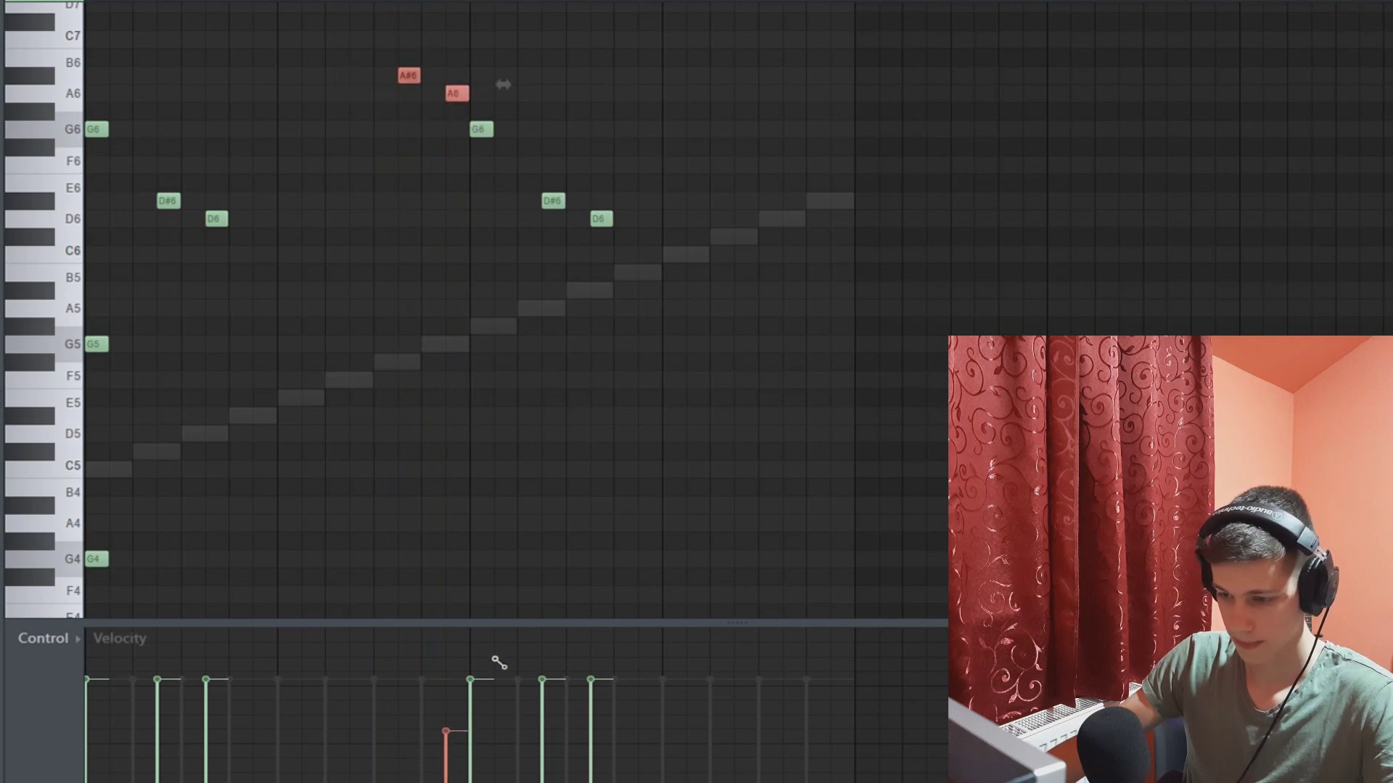
{"action": "key", "text": "space"}
{"action": "key", "text": "ctrl+d"}
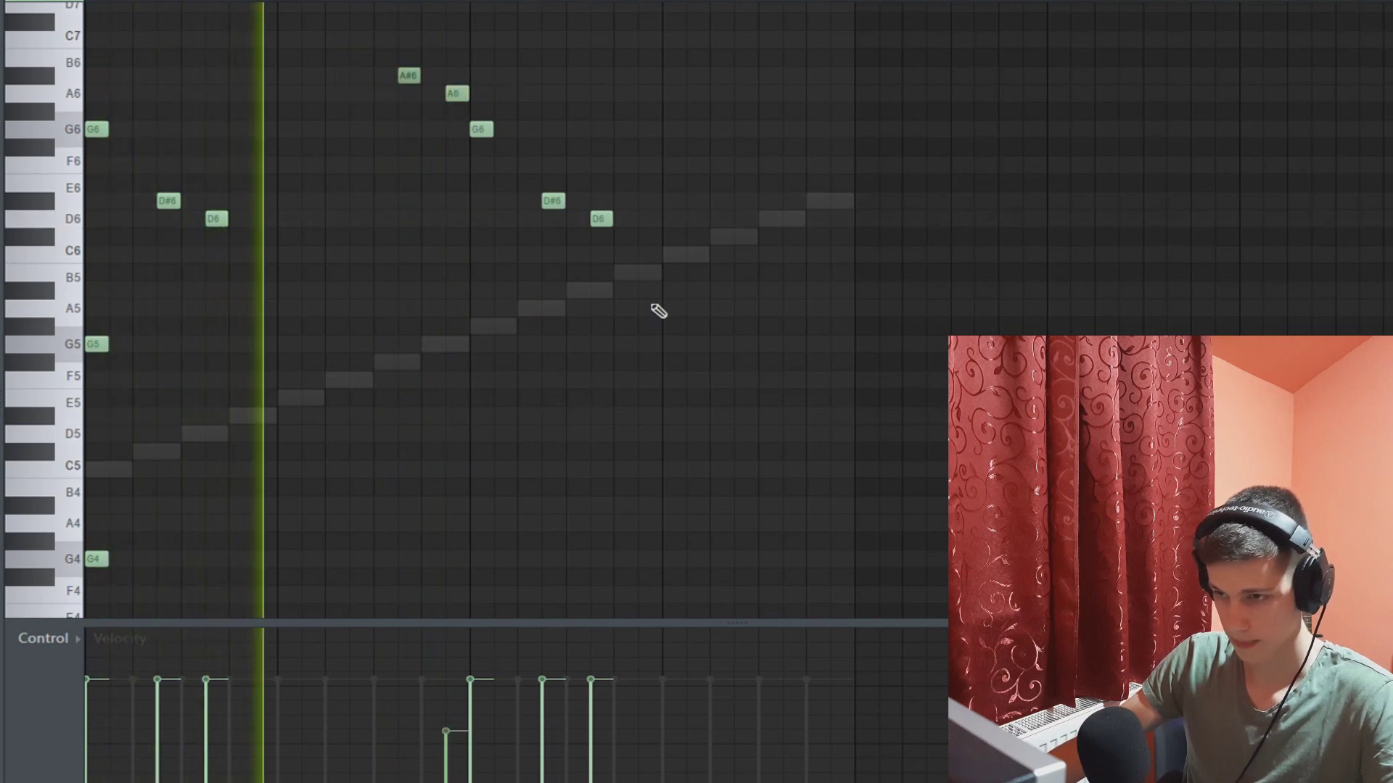
Step: Repeat the G5, G4, A#6 and A6 notes in the second half of the melody and play it
{"action": "key", "text": "space"}
{"action": "right_click", "coordinate": [601, 219]}
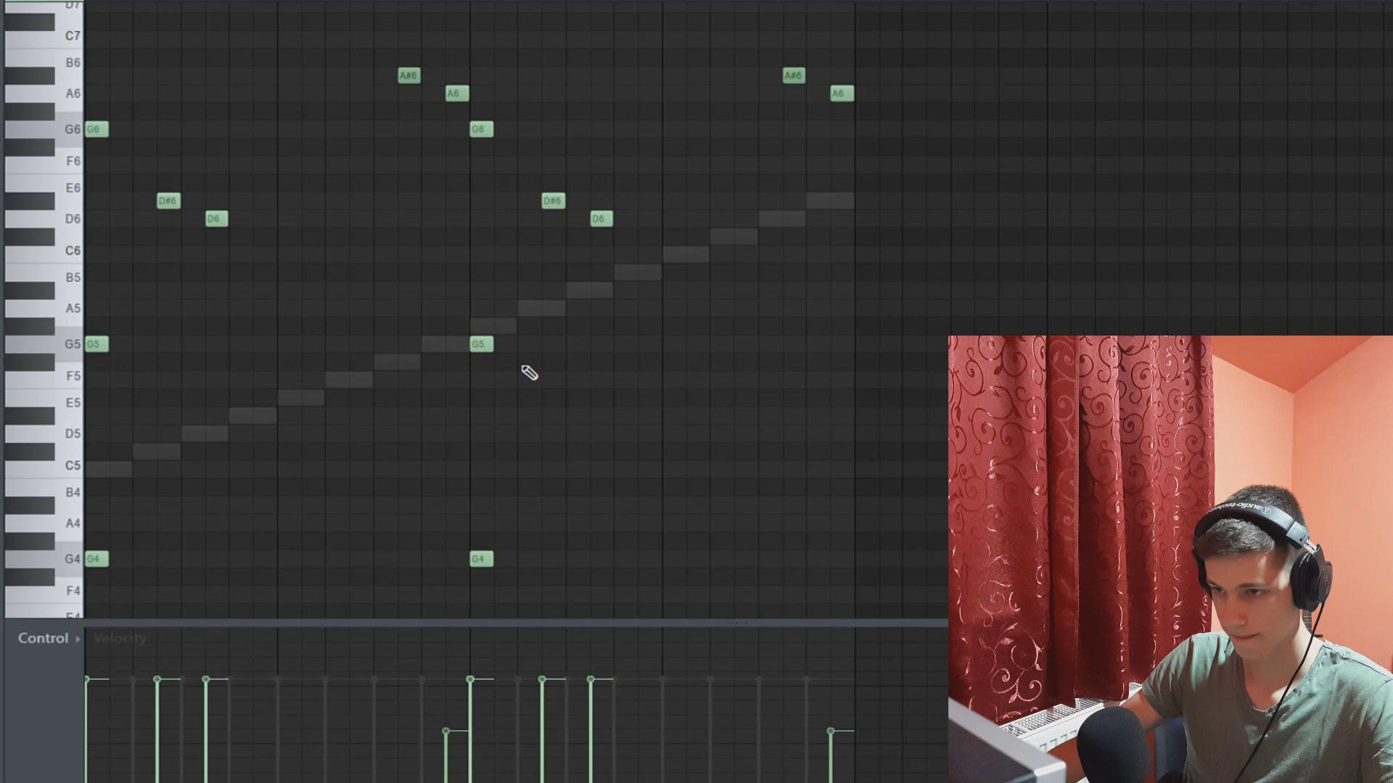
{"action": "key", "text": "space"}
{"action": "scroll", "coordinate": [738, 311], "scroll_direction": "down", "scroll_amount": 2}
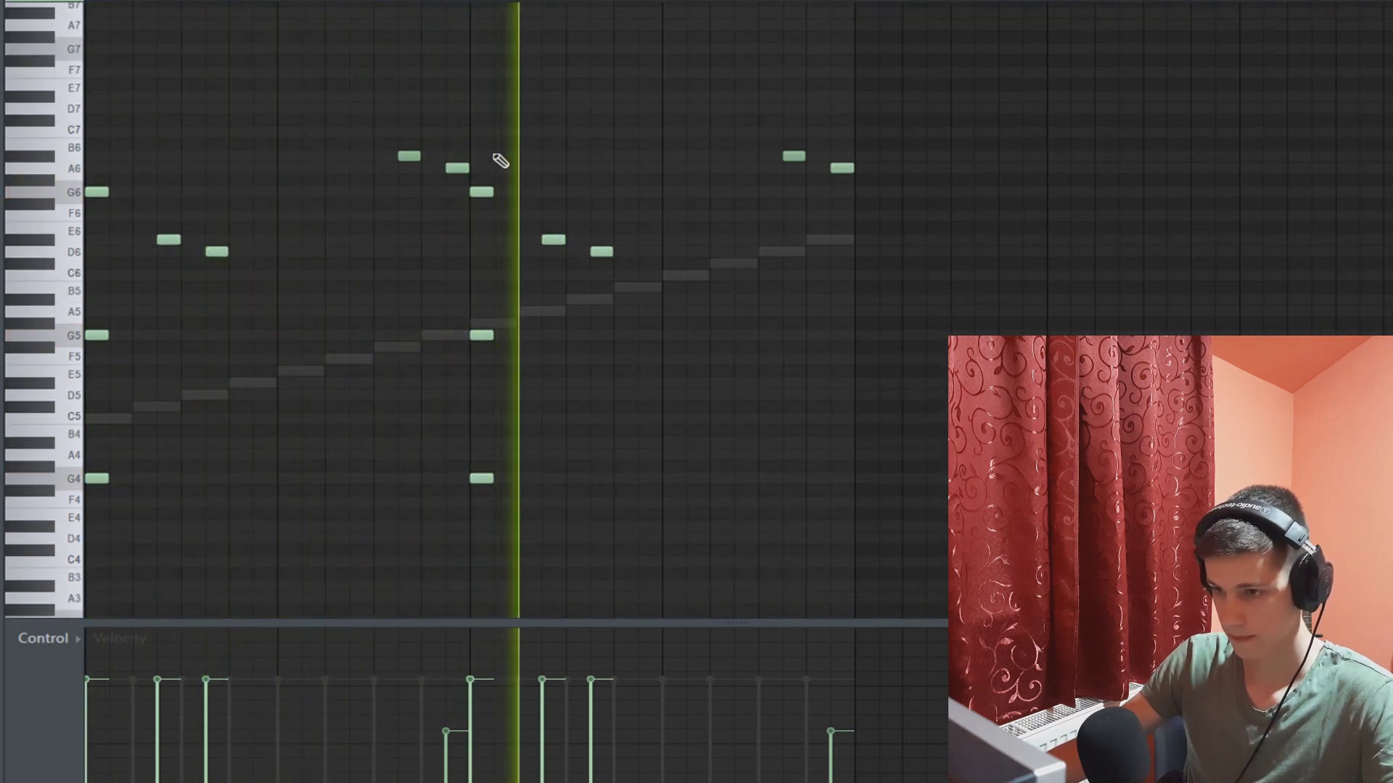
Step: Select both A#6 notes and raise their velocity slightly
{"action": "left_click_drag", "start_coordinate": [399, 160], "coordinate": [920, 105]}
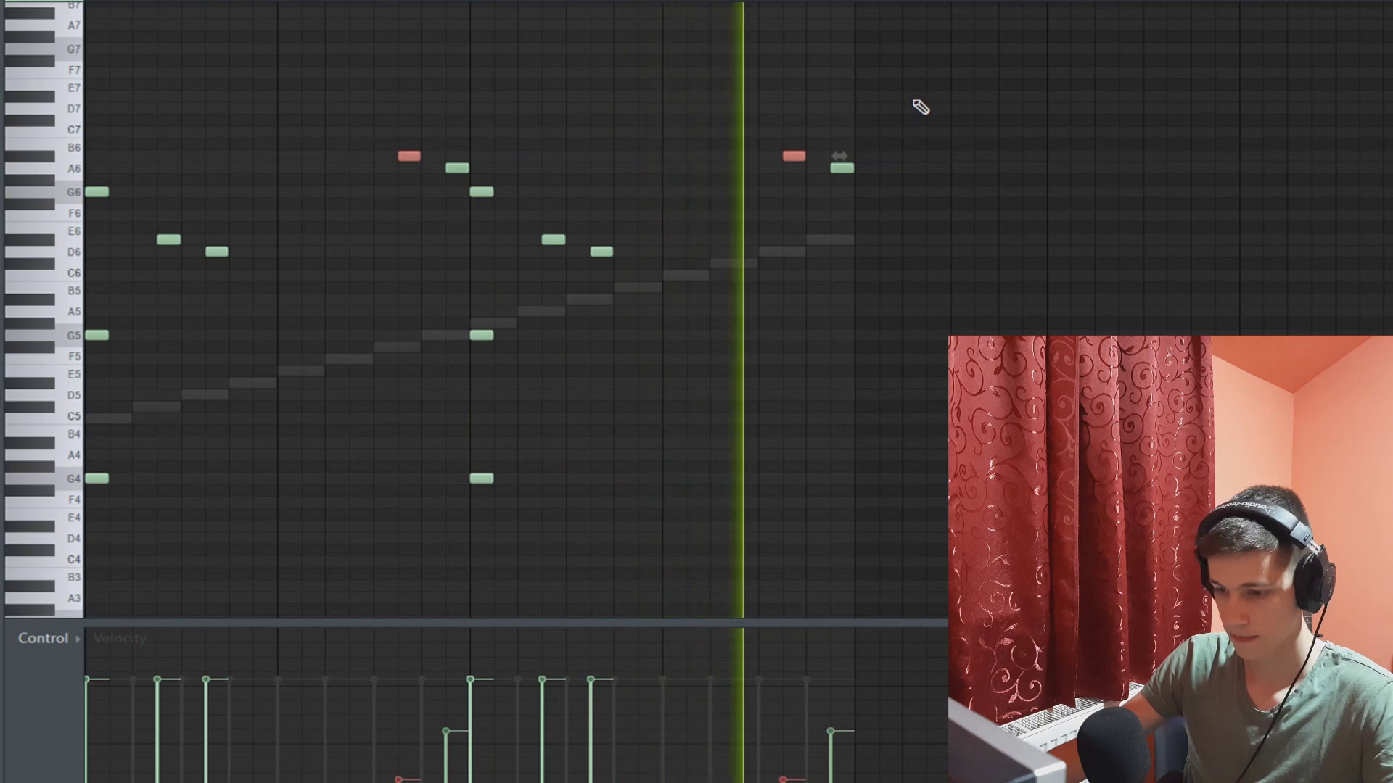
{"action": "scroll", "coordinate": [913, 101], "scroll_direction": "up", "scroll_amount": 1}
{"action": "right_click", "coordinate": [726, 53]}
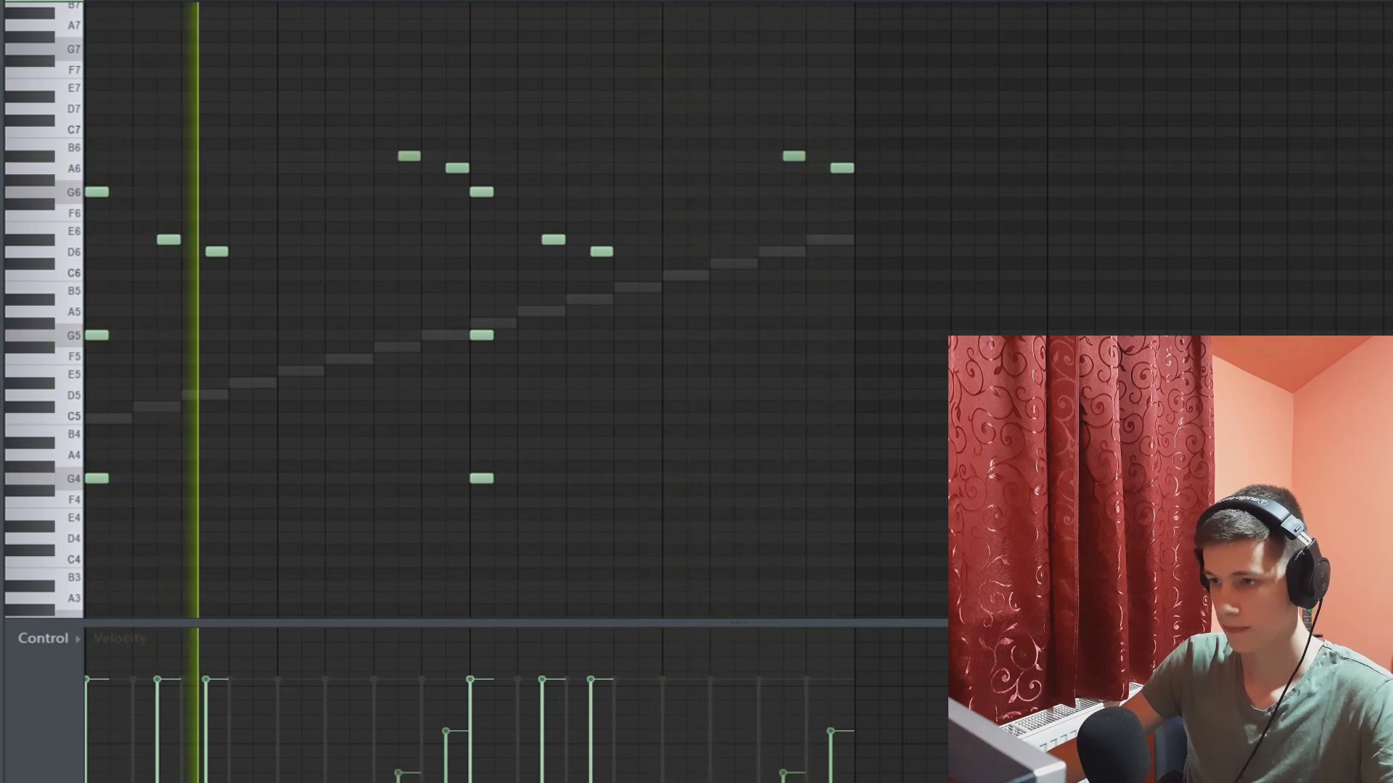
Step: Open the Omnisphere_4 instrument to check its loaded preset, and close it again
{"action": "key", "text": "F6"}
{"action": "left_click", "coordinate": [201, 295]}
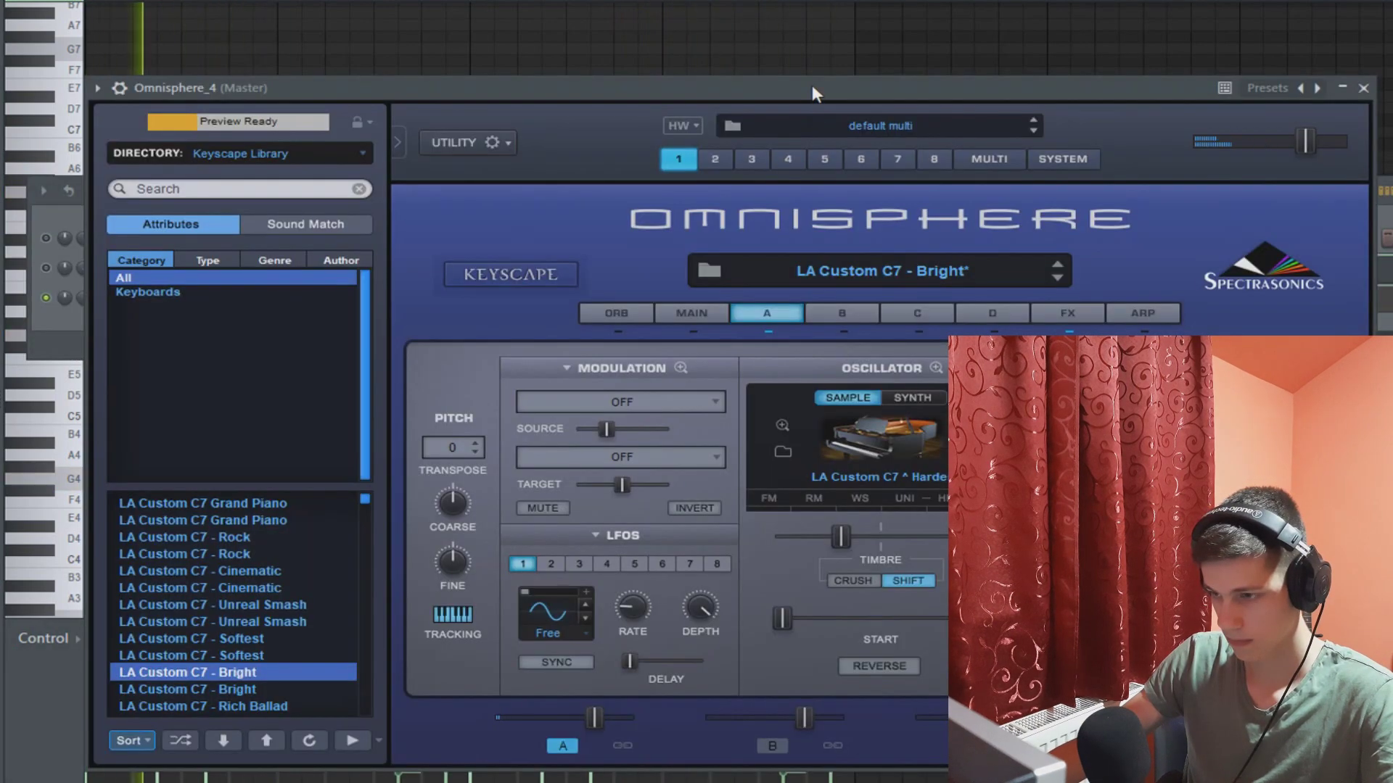
{"action": "right_click", "coordinate": [781, 42]}
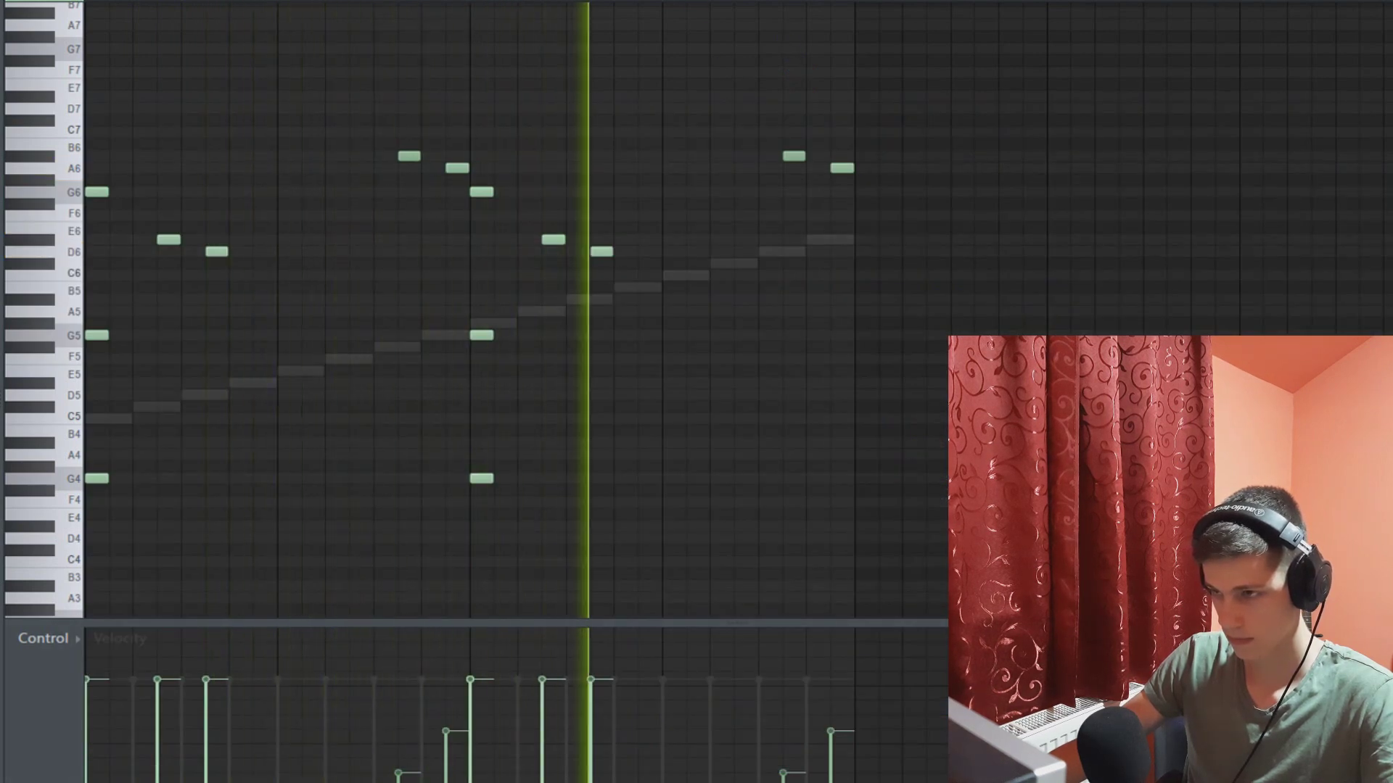
Step: Try the melody an octave higher, and transpose all its notes to one octave below their original pitch
{"action": "key", "text": "ctrl+Up"}
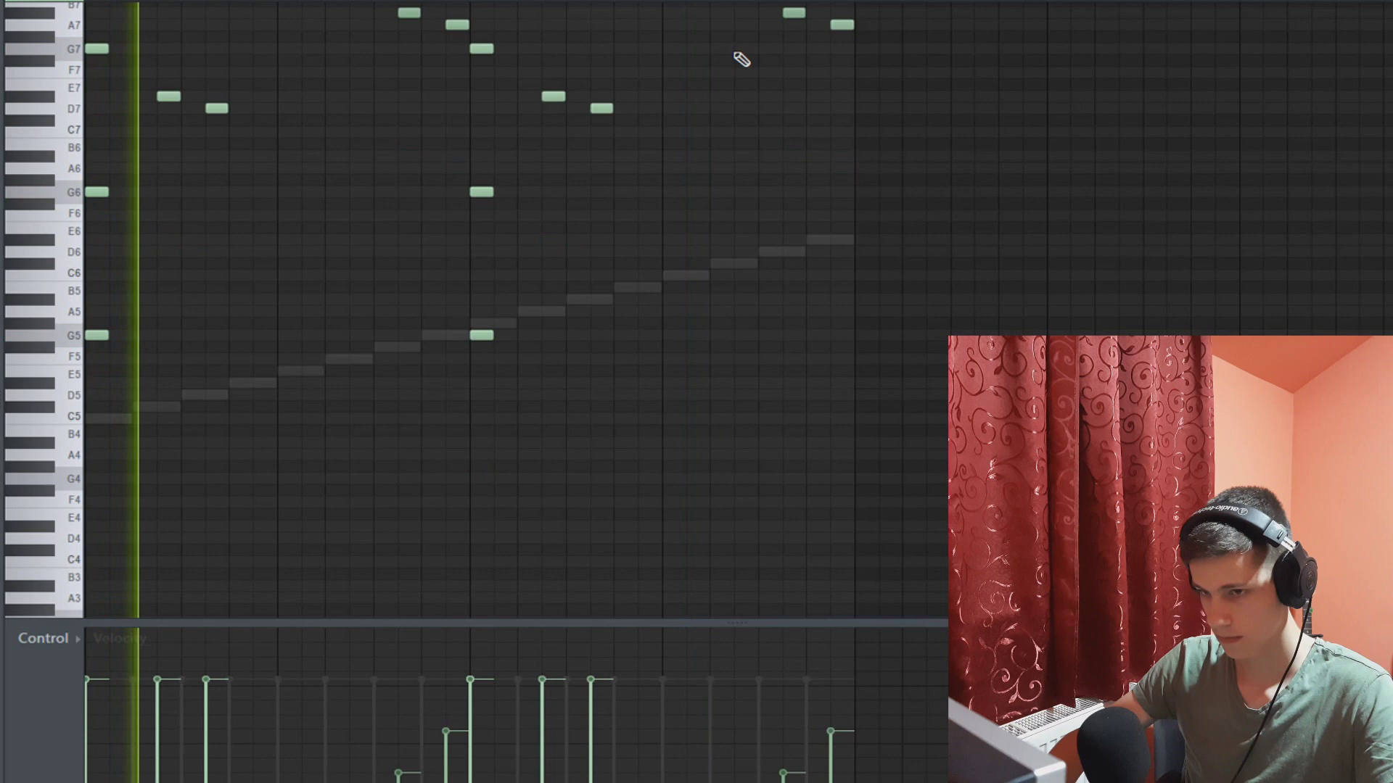
{"action": "key", "text": "ctrl+Down"}
{"action": "key", "text": "ctrl+Down"}
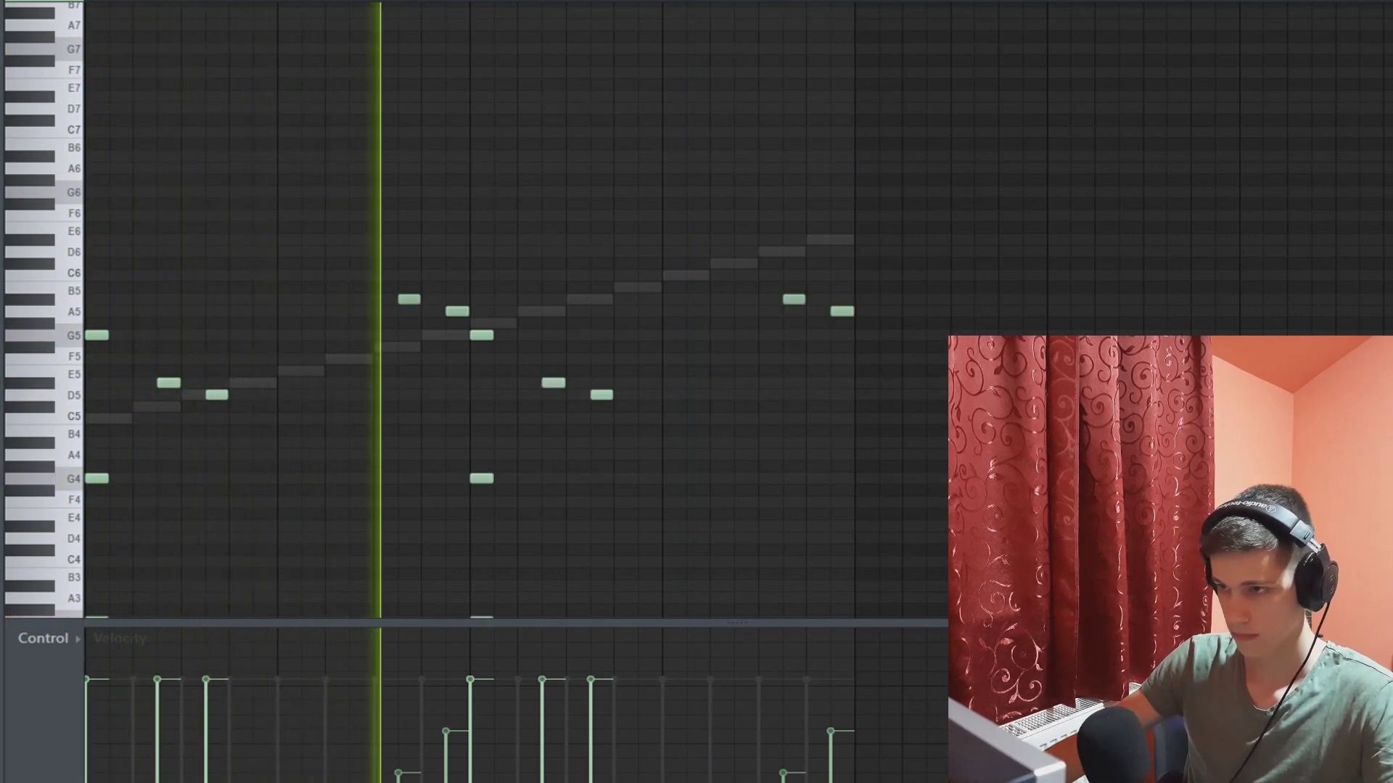
Step: Route the Omnisphere_4 channel to mixer track 4 and lower that track's fader
{"action": "key", "text": "F6"}
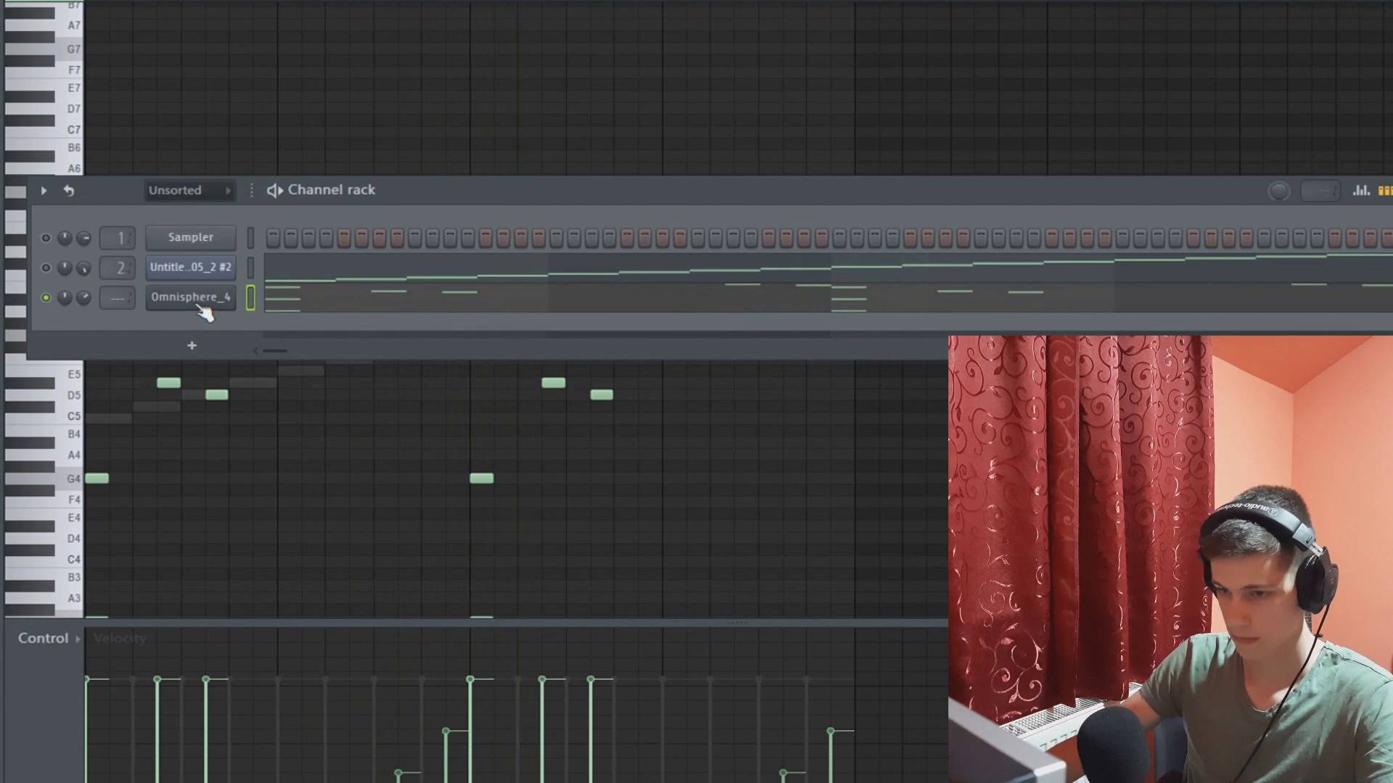
{"action": "left_click", "coordinate": [192, 297]}
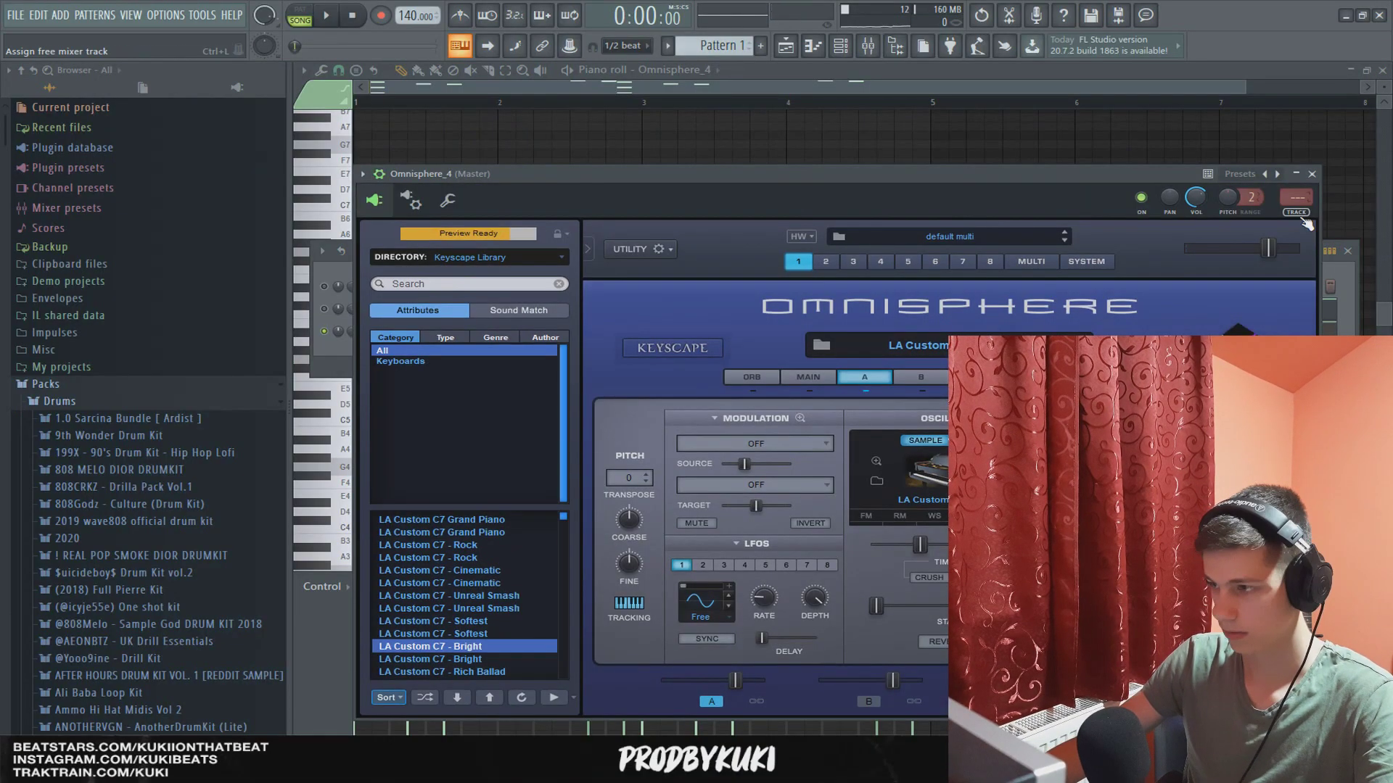
{"action": "key", "text": "F9"}
{"action": "key", "text": "space"}
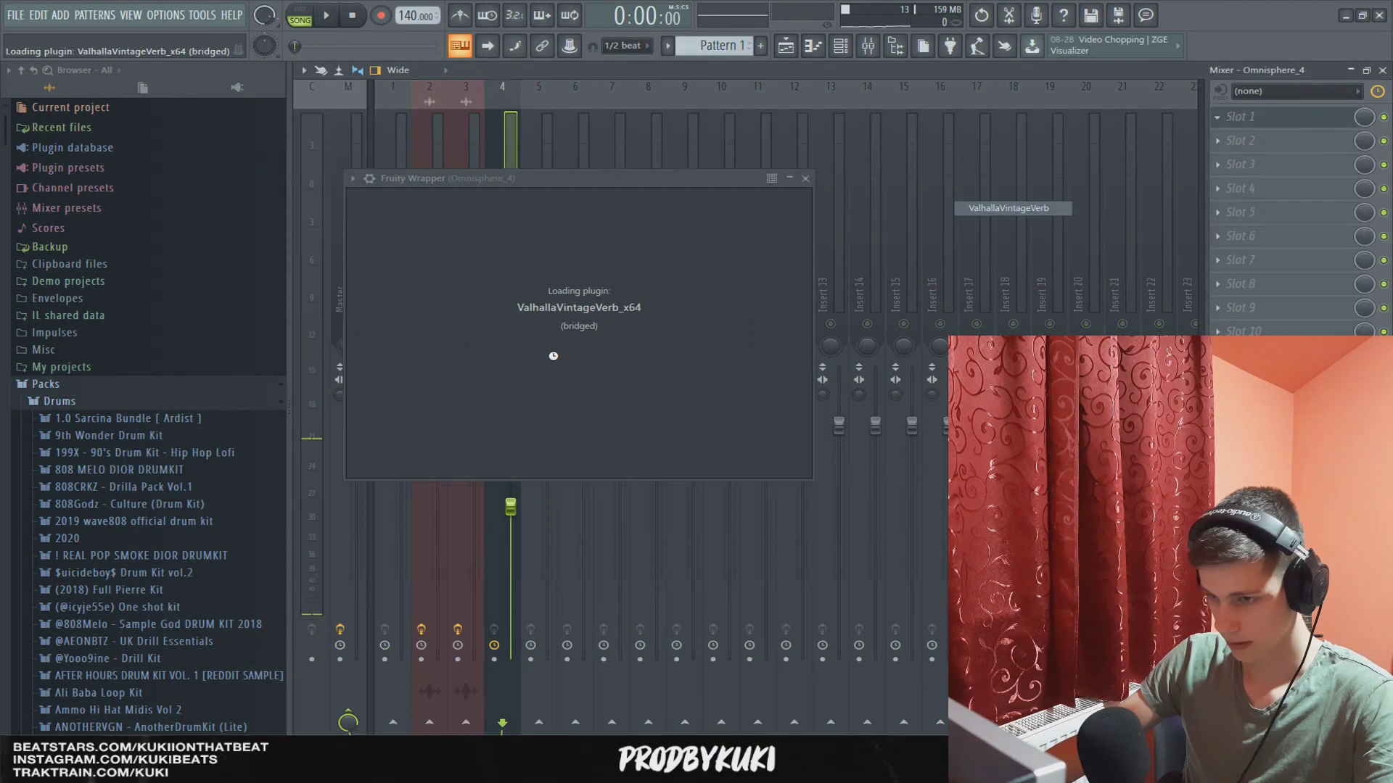
Step: Add ValhallaVintageVerb to the Omnisphere_4 mixer track and set its Mix to 55.6 %
{"action": "left_click_drag", "start_coordinate": [530, 351], "coordinate": [528, 355]}
{"action": "left_click_drag", "start_coordinate": [406, 313], "coordinate": [408, 397]}
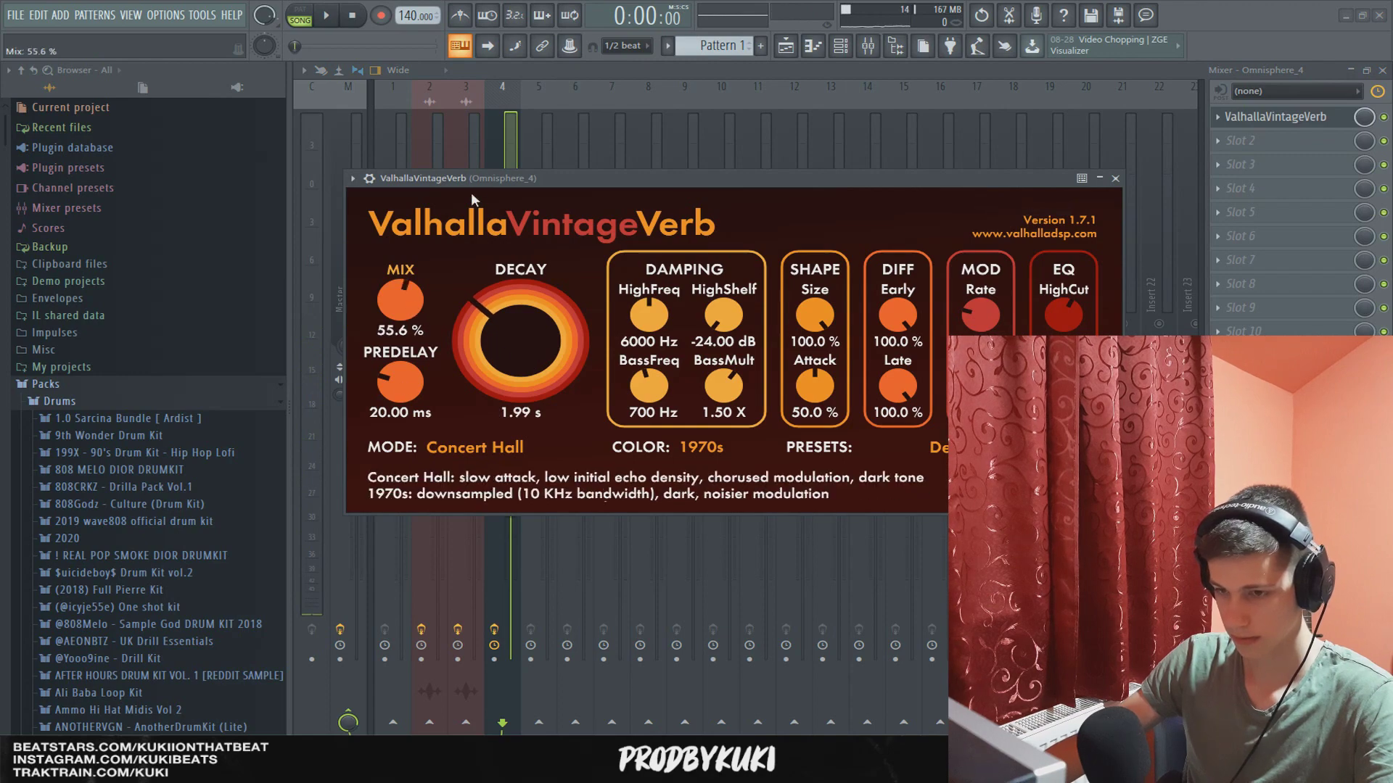
Step: Set the ValhallaVintageVerb Mix to 53.6 % and add Fruity Parametric EQ 2 to slot 2 of the Omnisphere_4 mixer track
{"action": "scroll", "coordinate": [401, 304], "scroll_direction": "down", "scroll_amount": 1}
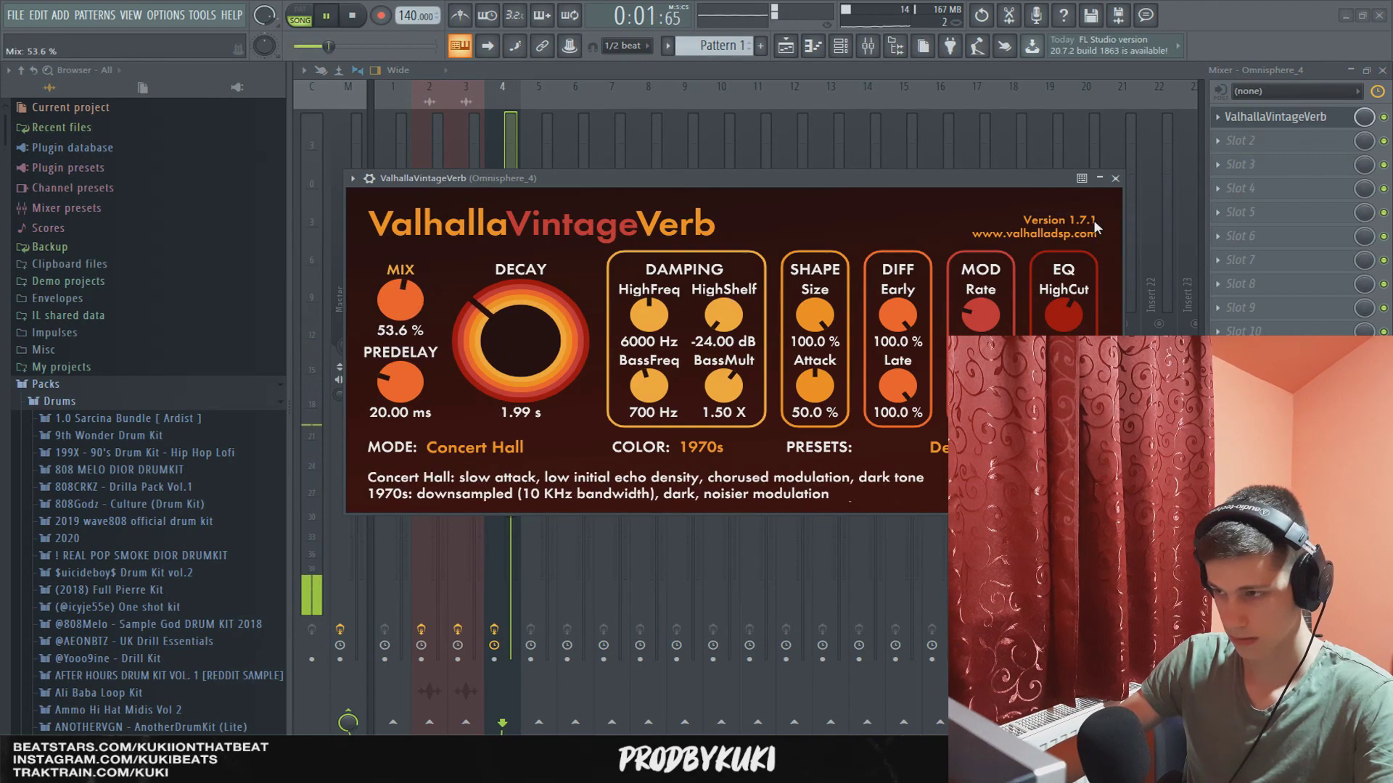
{"action": "left_click", "coordinate": [1115, 179]}
{"action": "left_click", "coordinate": [1218, 140]}
{"action": "mouse_move", "coordinate": [1241, 155]}
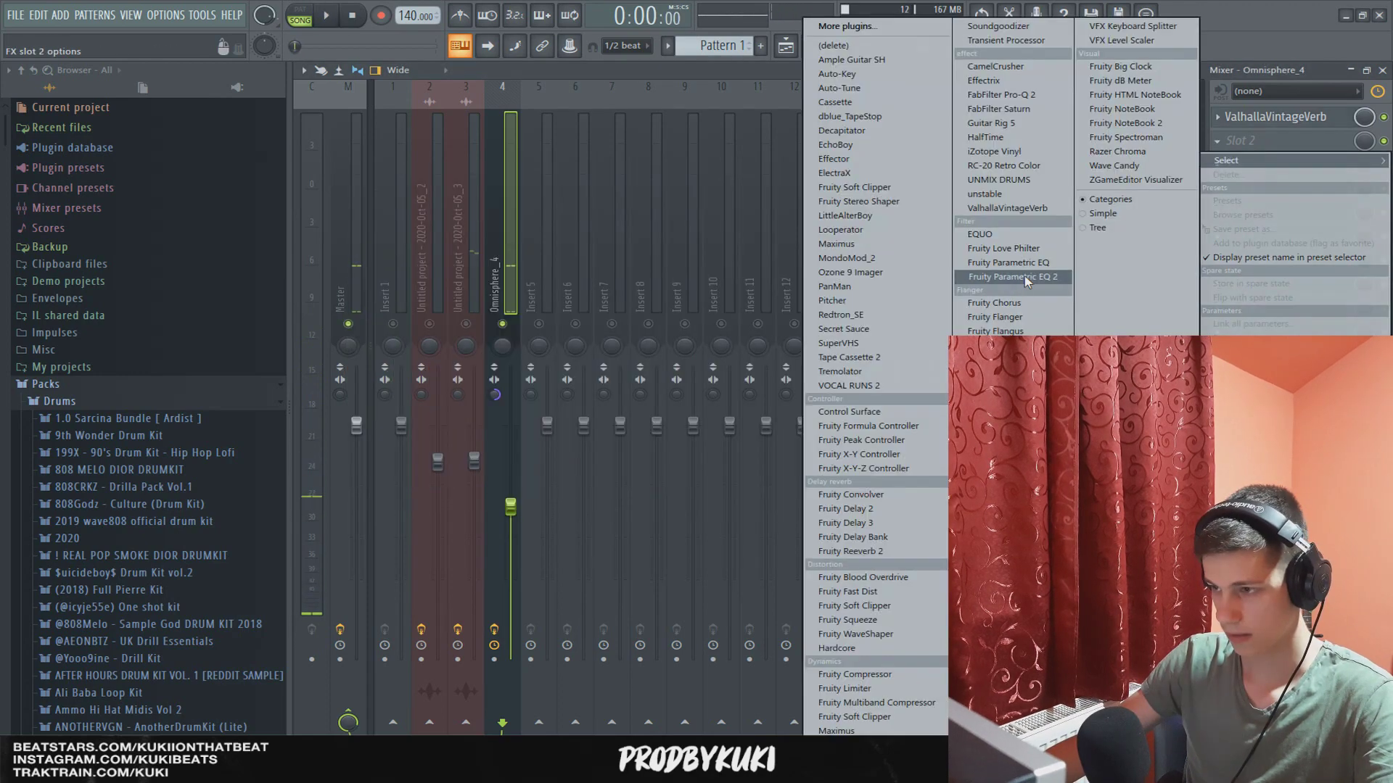
{"action": "left_click", "coordinate": [1025, 279]}
Step: Load the 20Hz + 18kHz cut preset in the EQ and raise its band 1 high-pass cutoff to about 212 Hz
{"action": "left_click", "coordinate": [373, 199]}
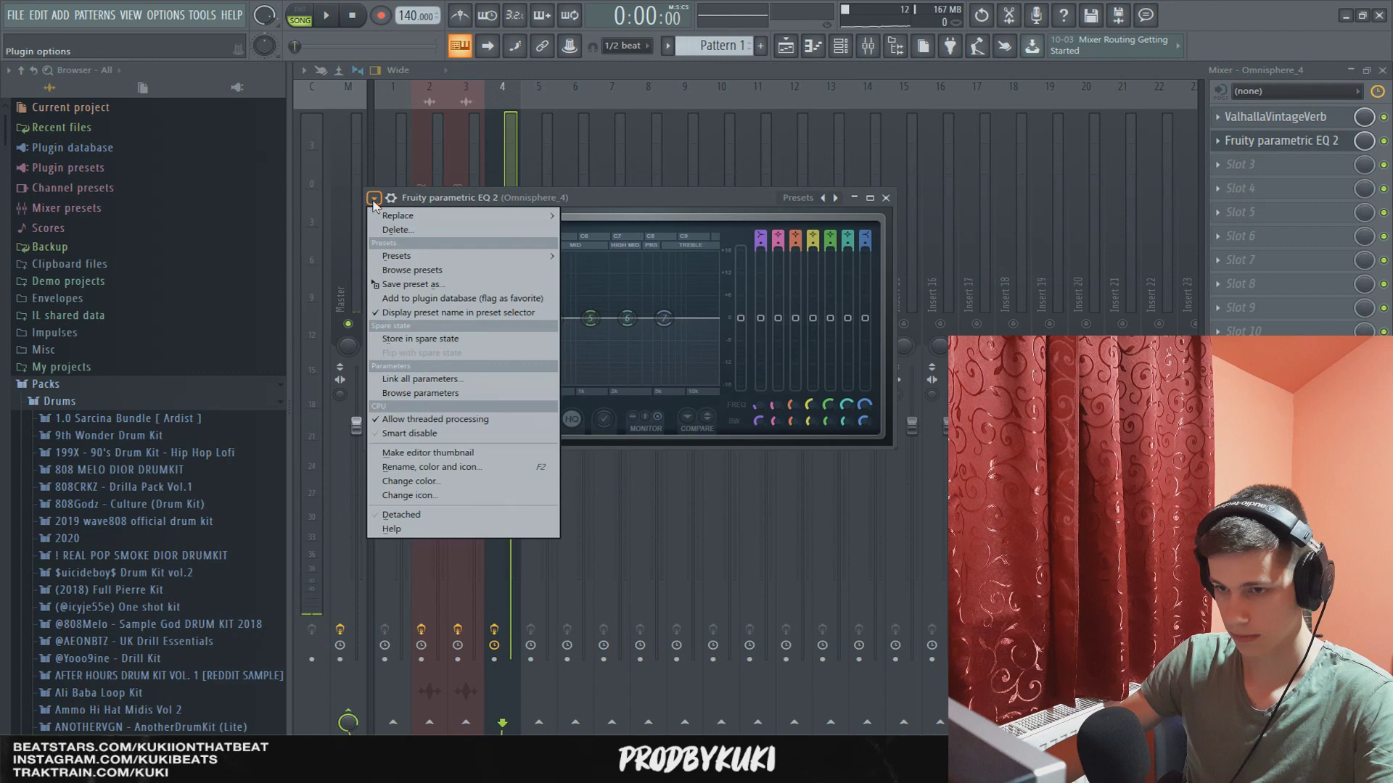
{"action": "mouse_move", "coordinate": [406, 255]}
{"action": "left_click", "coordinate": [602, 279]}
{"action": "key", "text": "space"}
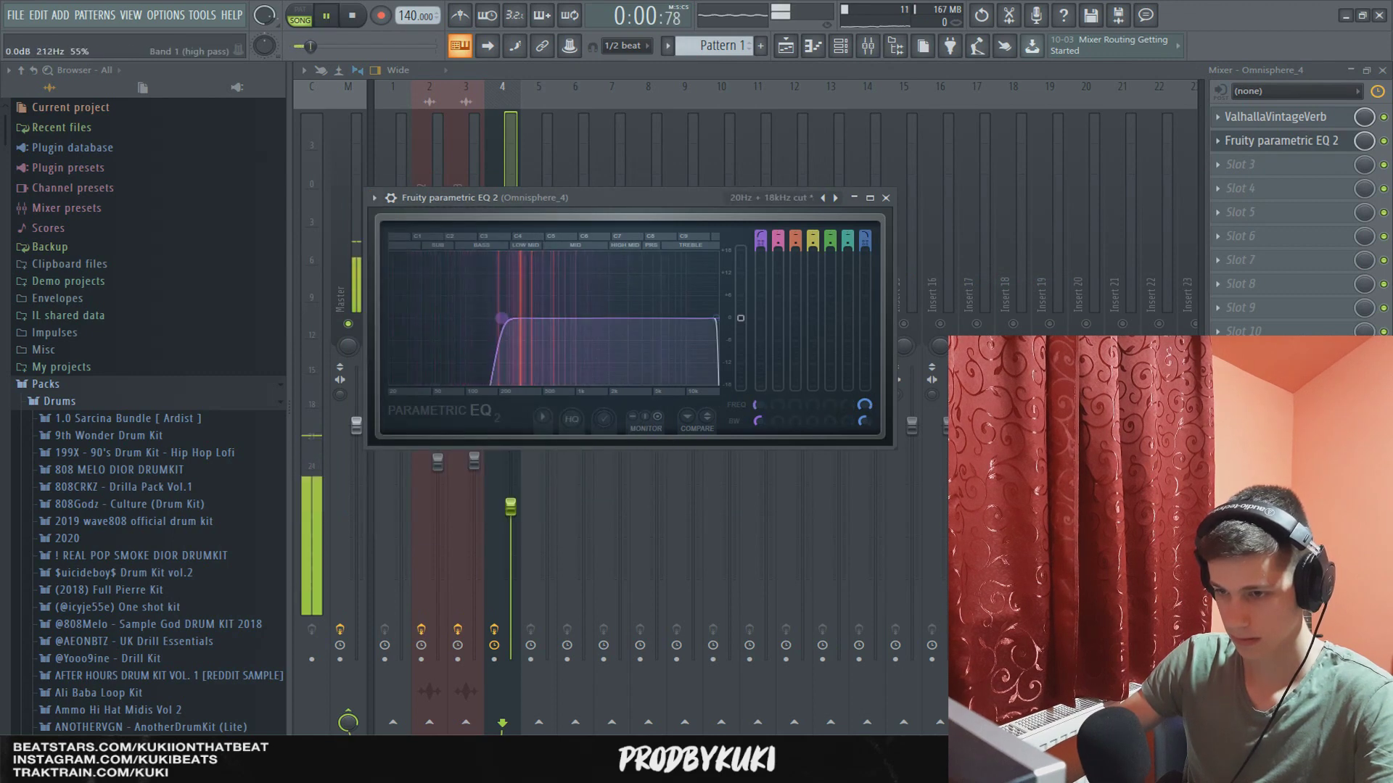
{"action": "key", "text": "space"}
{"action": "left_click", "coordinate": [885, 197]}
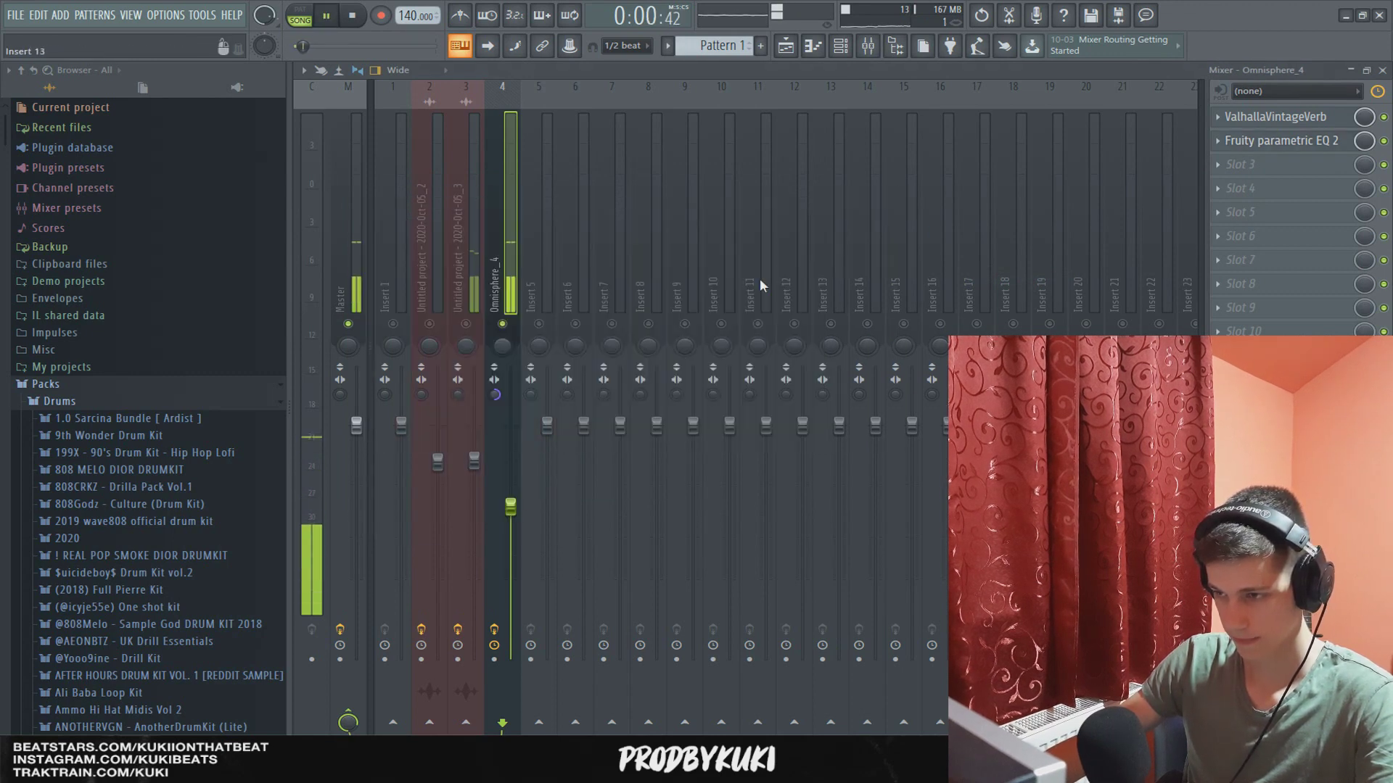
Step: Enable mixer track 3 alongside Omnisphere_4 and raise the Omnisphere_4 fader slightly while both play
{"action": "key", "text": "space"}
{"action": "left_click", "coordinate": [470, 294]}
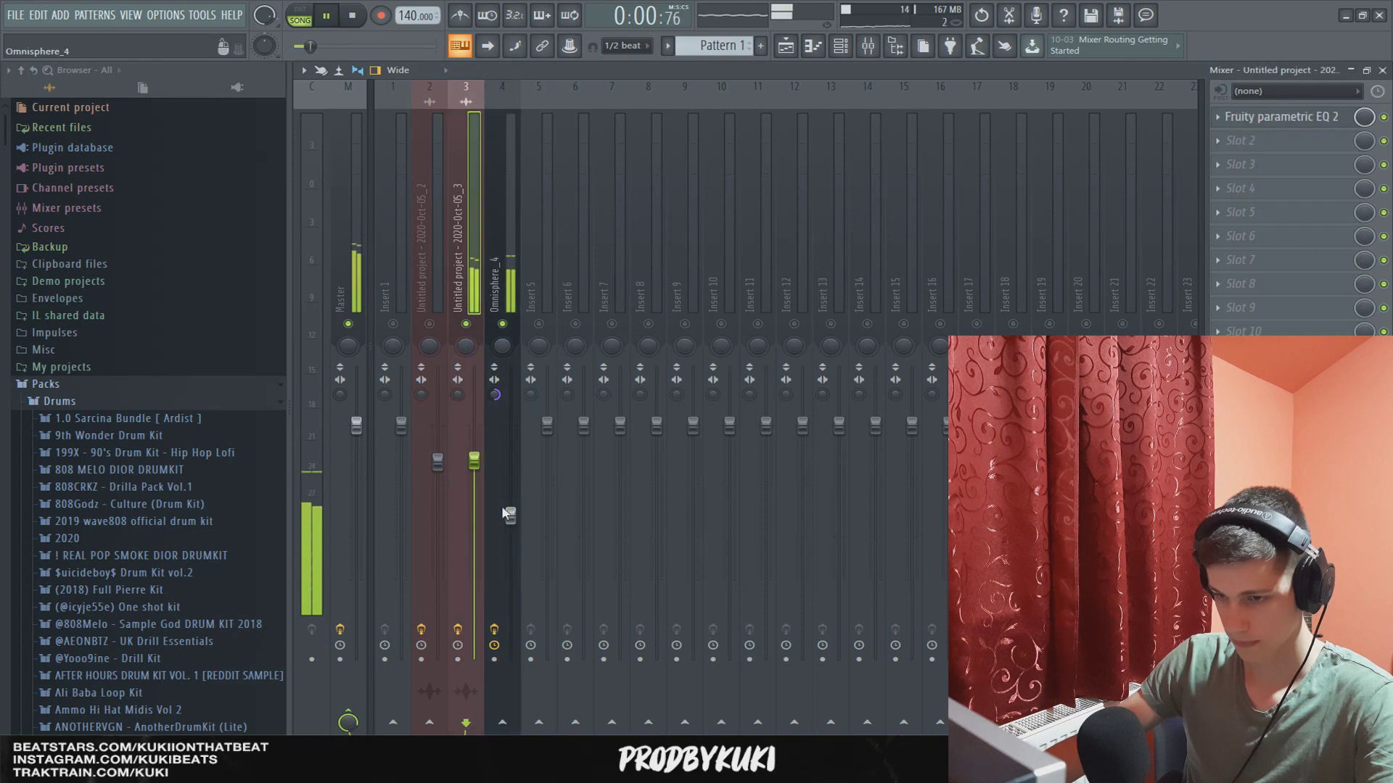
{"action": "left_click_drag", "start_coordinate": [509, 515], "coordinate": [510, 498]}
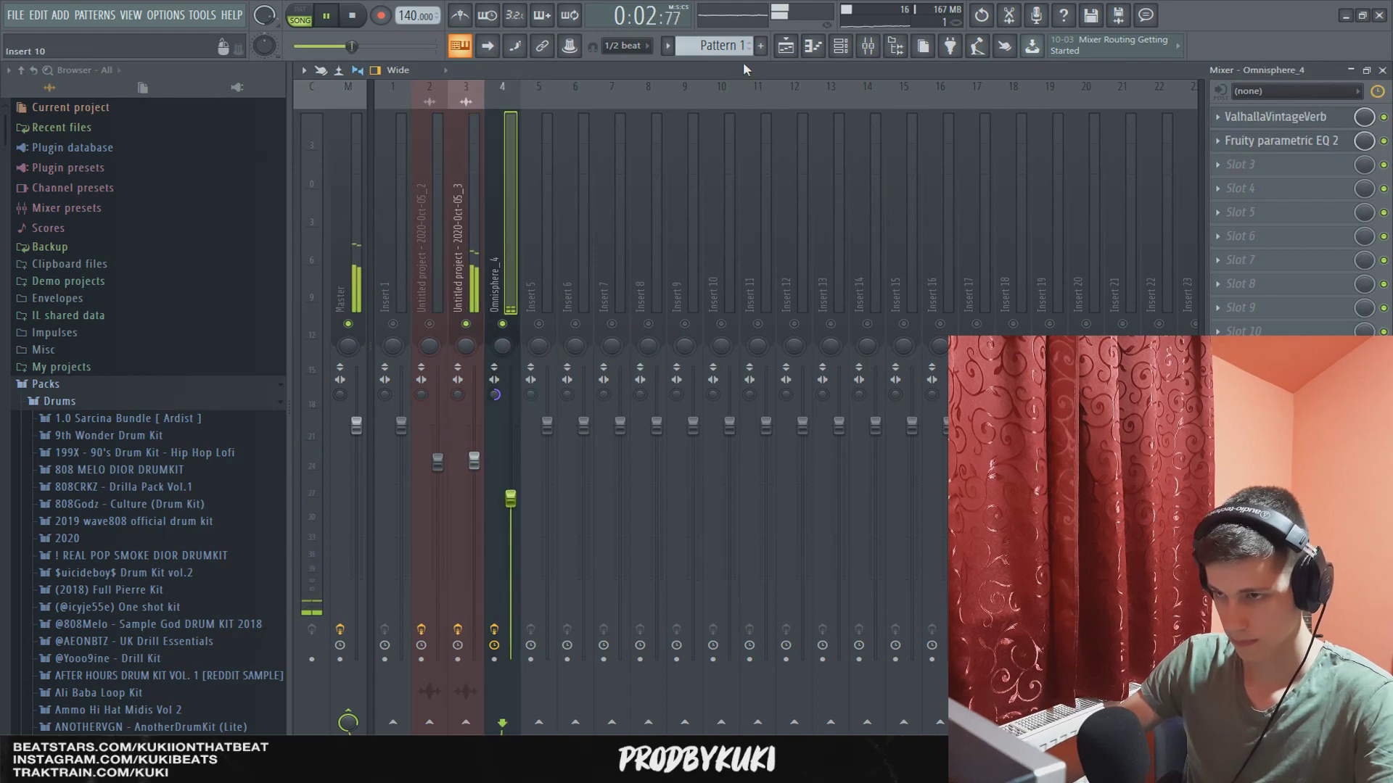
{"action": "key", "text": "space"}
Step: Add the DIOR SNARE, SNARE II and DIOR HAT samples from the 808 MELO DIOR DRUMKIT pack as channels in Pattern 1
{"action": "key", "text": "F5"}
{"action": "scroll", "coordinate": [196, 539], "scroll_direction": "down", "scroll_amount": 5}
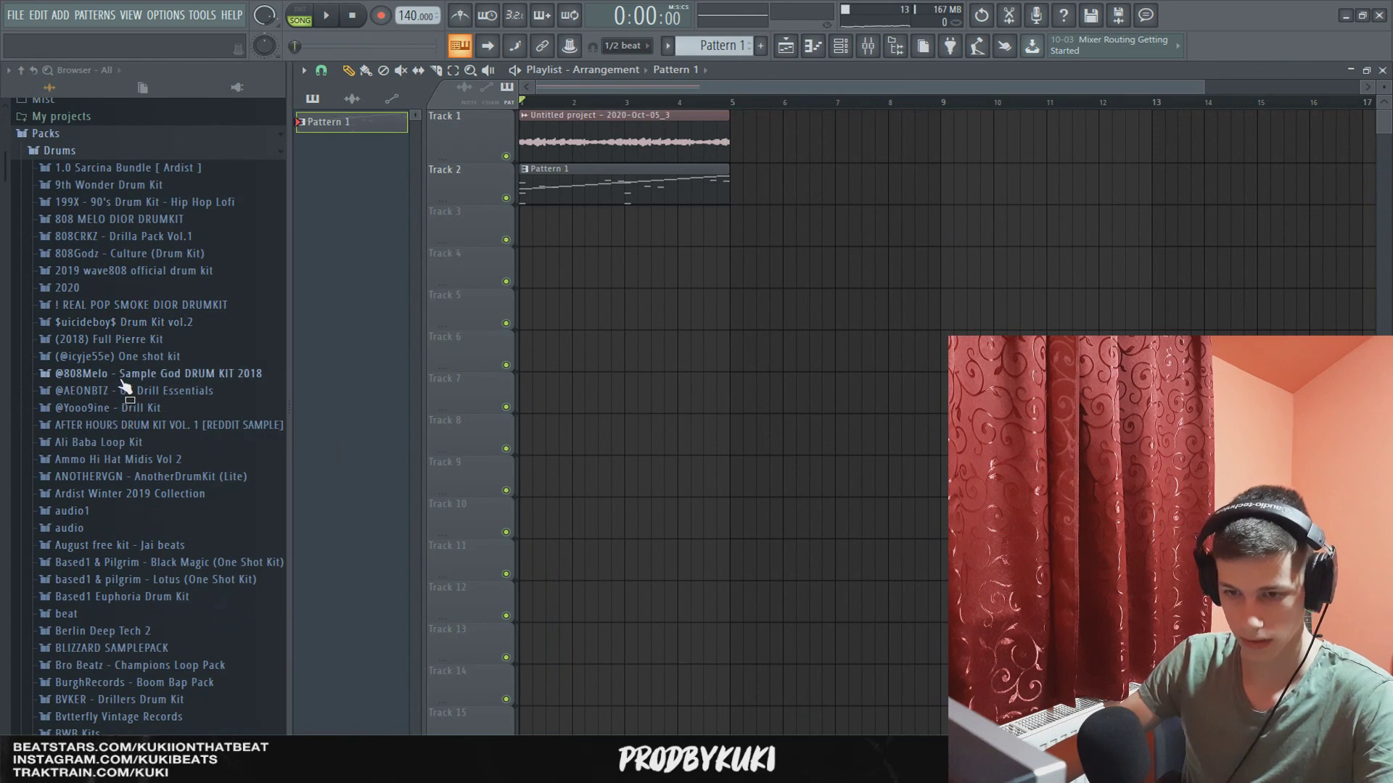
{"action": "left_click", "coordinate": [107, 223]}
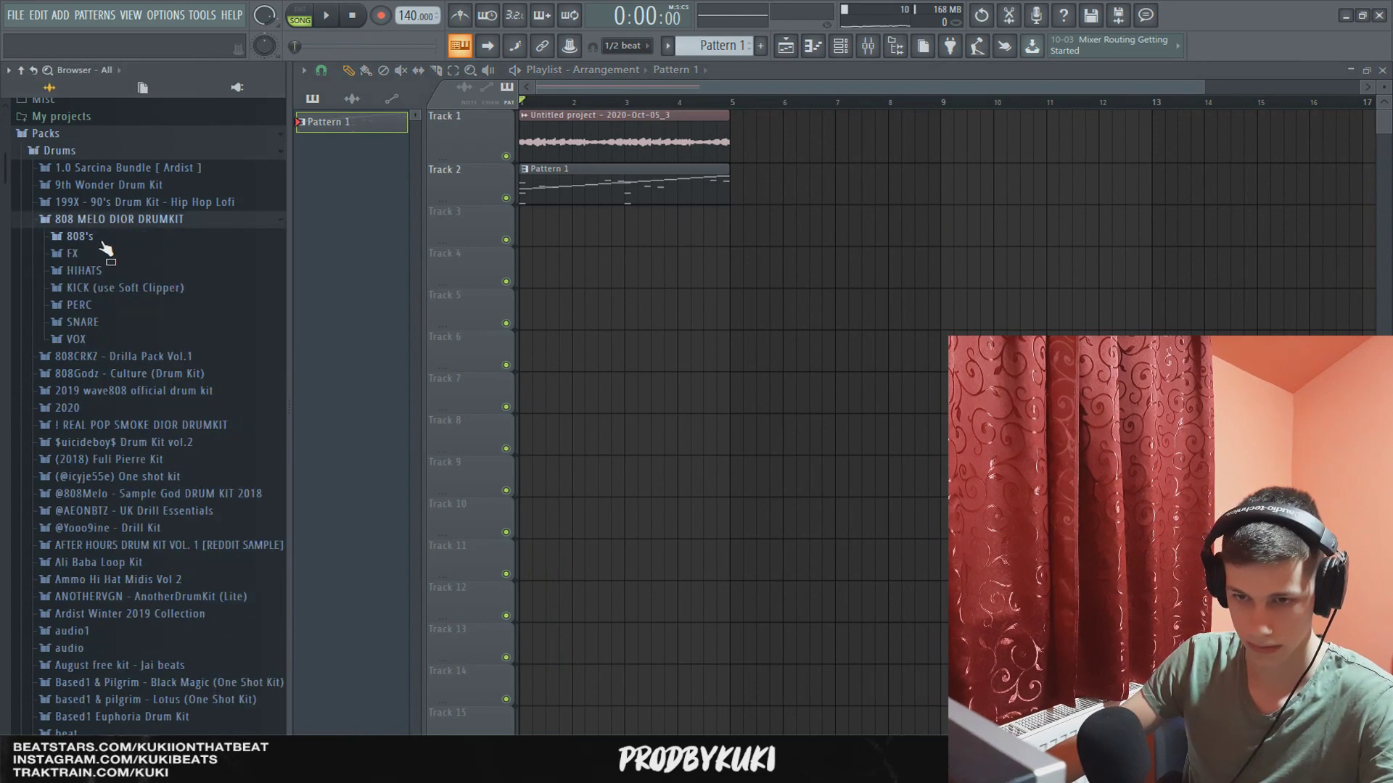
{"action": "left_click", "coordinate": [101, 269]}
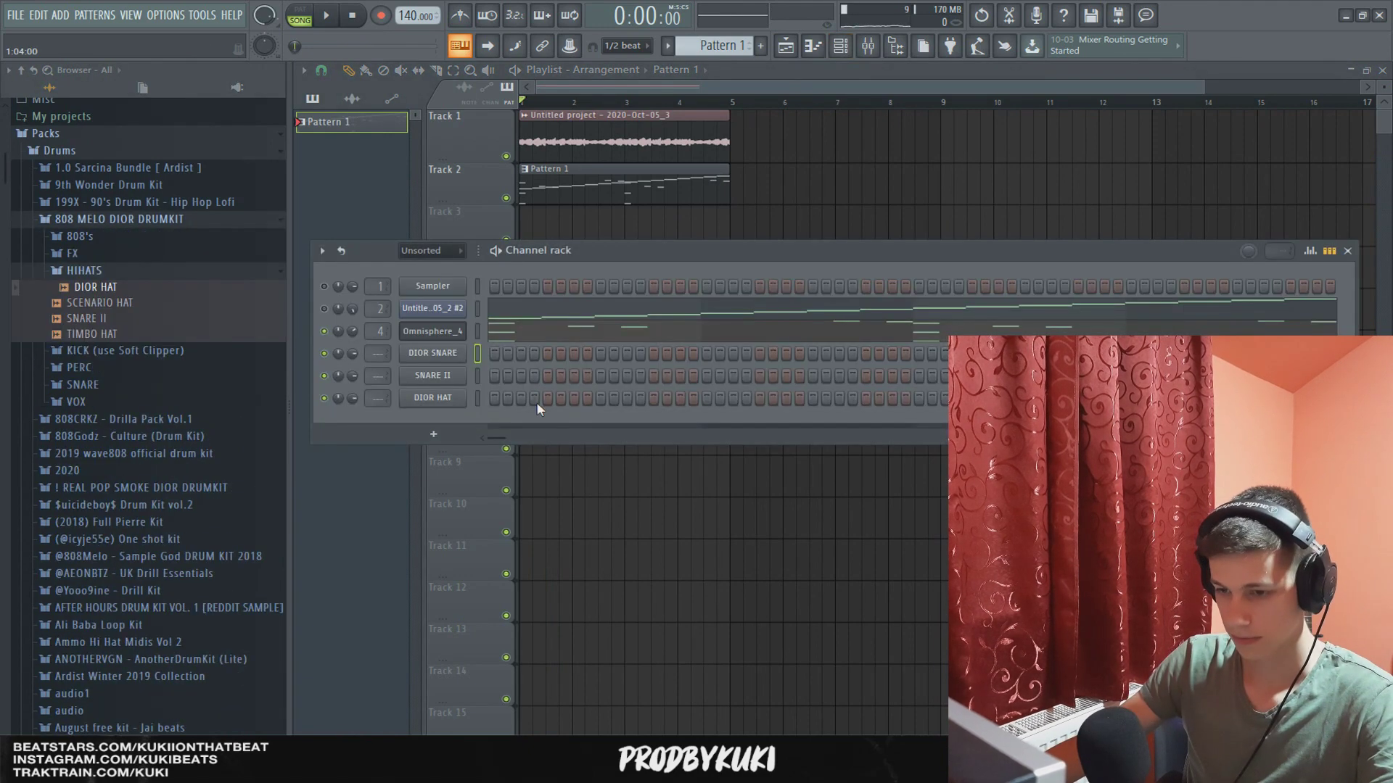
Step: Program DIOR SNARE hits on steps 9, 29, 41, 55 and 61 of Pattern 1
{"action": "key", "text": "space"}
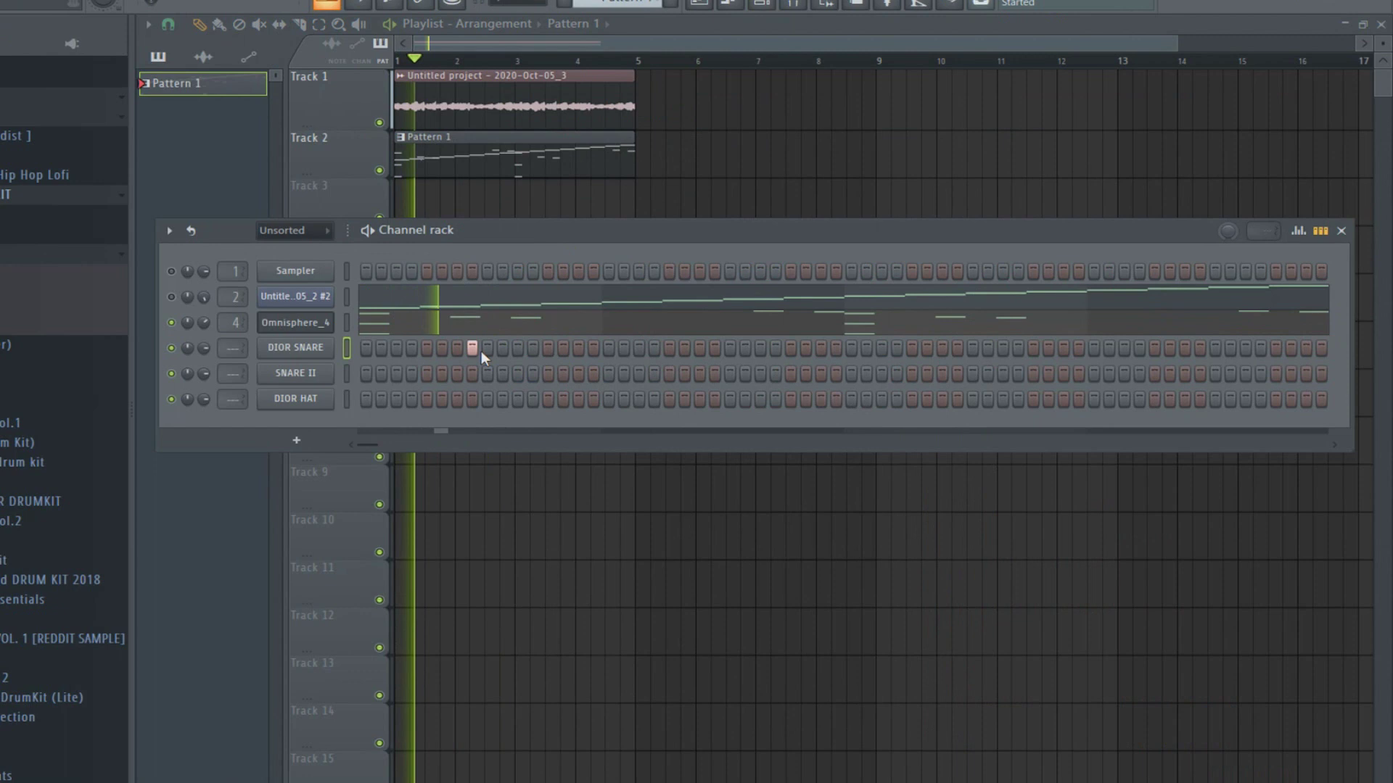
{"action": "left_click", "coordinate": [601, 353]}
{"action": "left_click", "coordinate": [790, 350]}
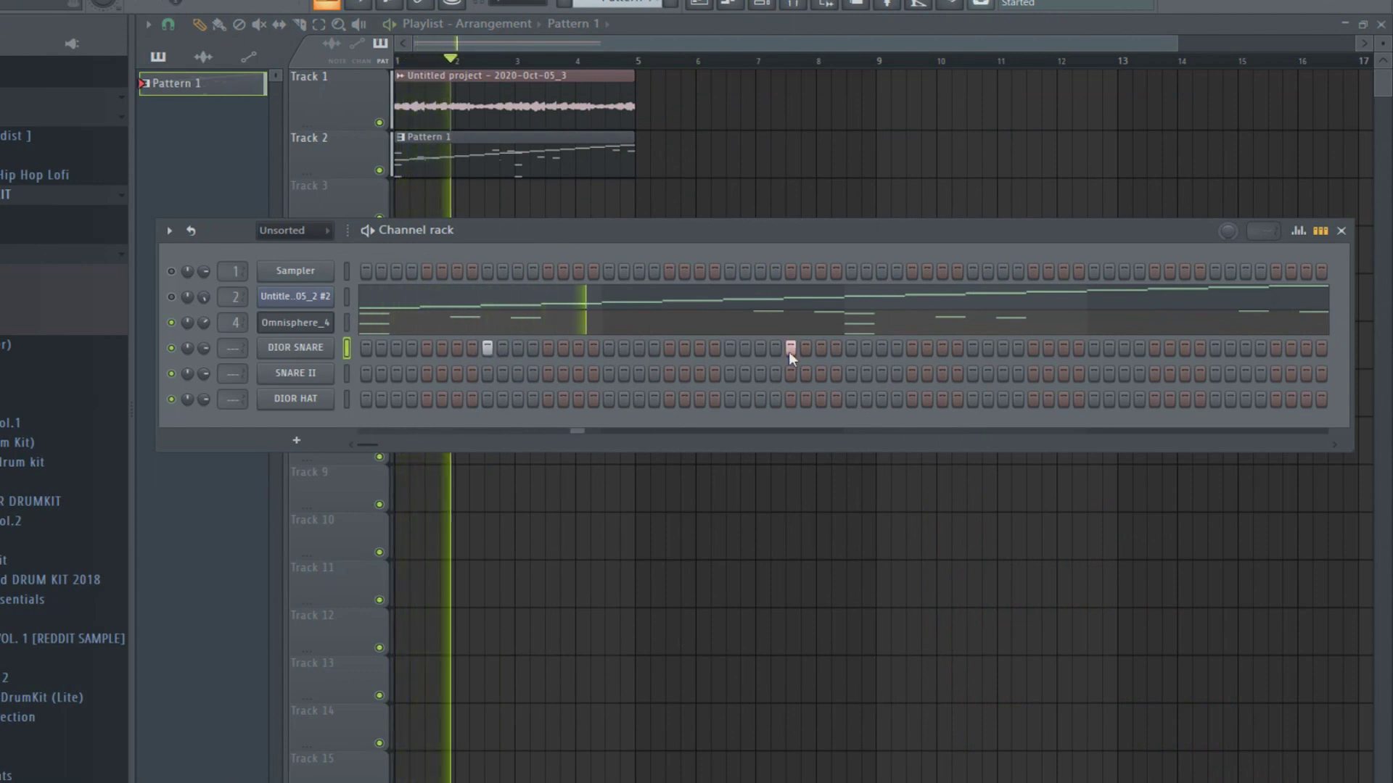
{"action": "left_click", "coordinate": [972, 349]}
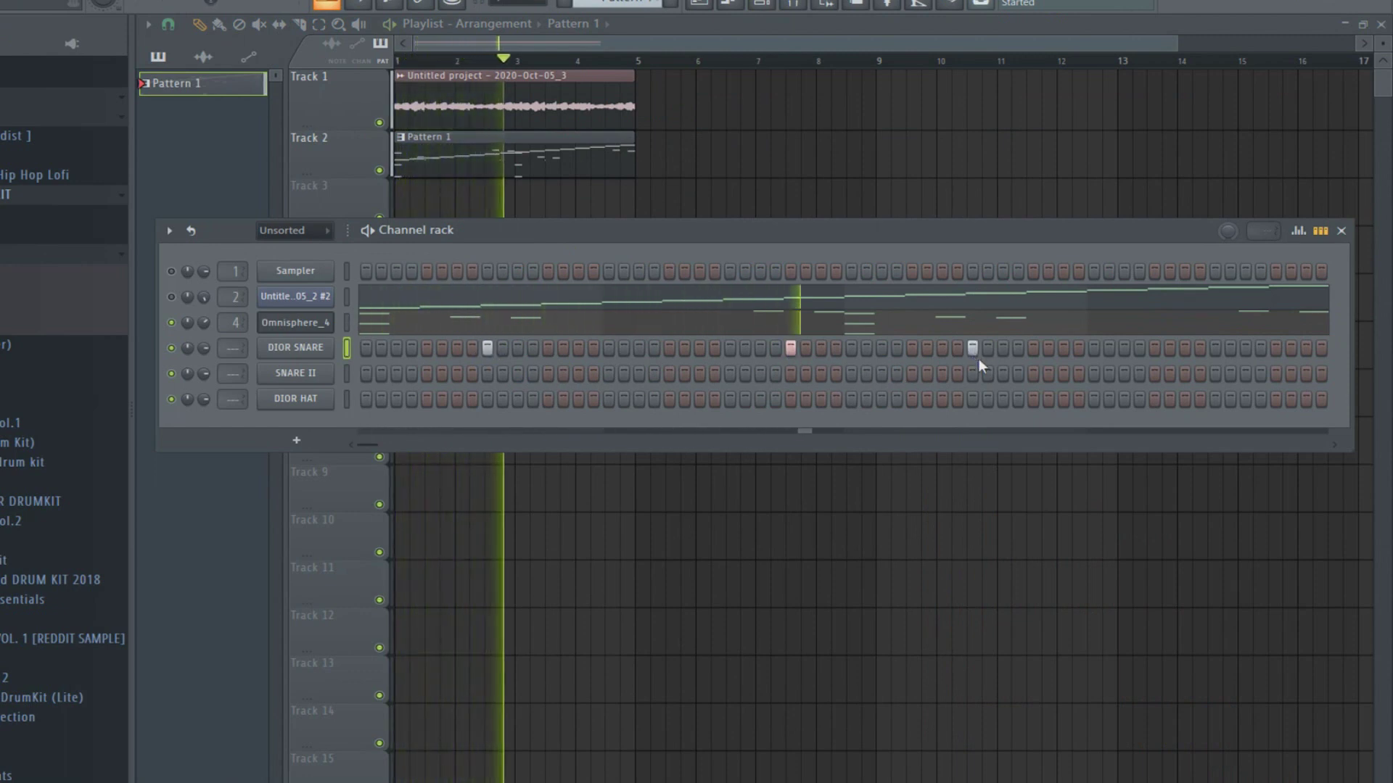
{"action": "left_click", "coordinate": [1274, 349]}
{"action": "left_click", "coordinate": [1183, 349]}
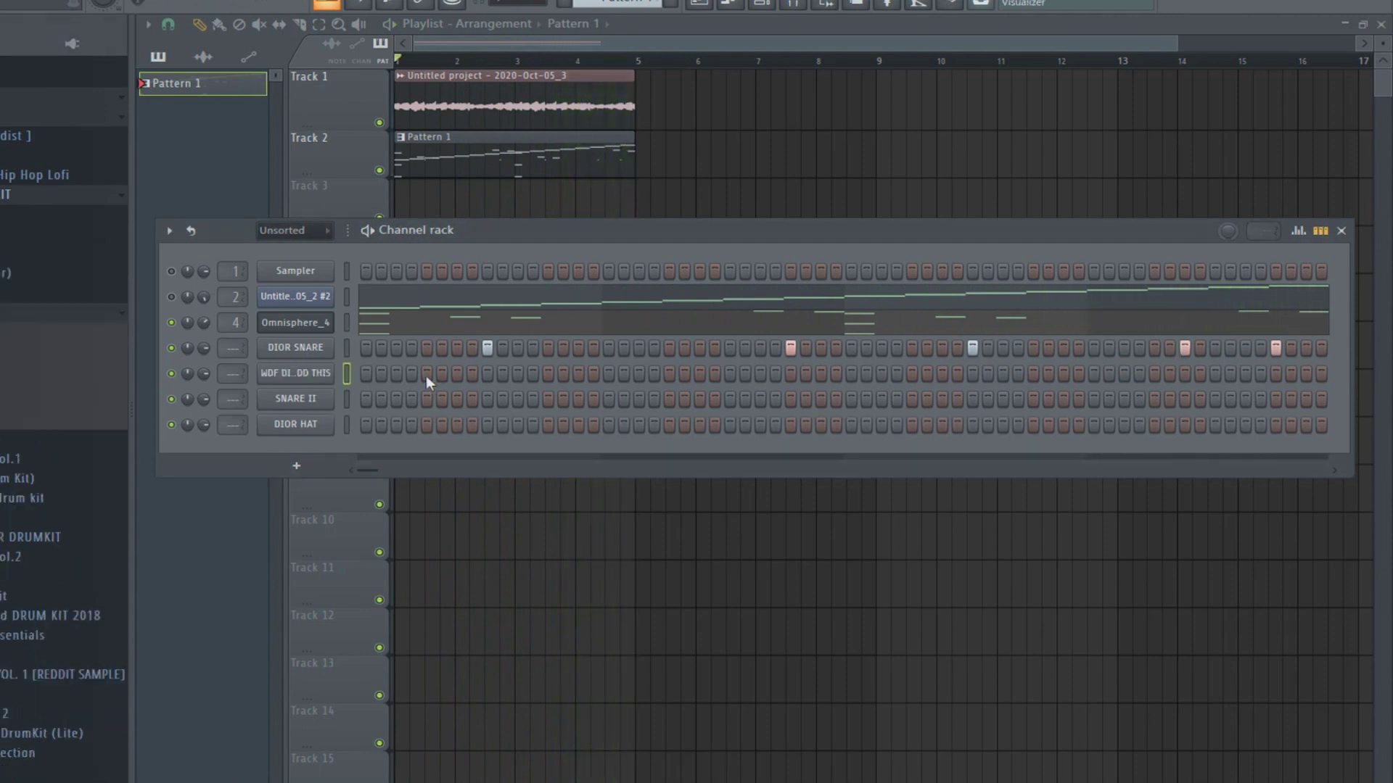
Step: Program the WDF percussion channel on steps 5, 6, 23, 53, 54 and 59, and remove the DIOR SNARE hit on step 55
{"action": "left_click", "coordinate": [425, 374]}
{"action": "key", "text": "space"}
{"action": "left_click", "coordinate": [440, 374]}
{"action": "key", "text": "space"}
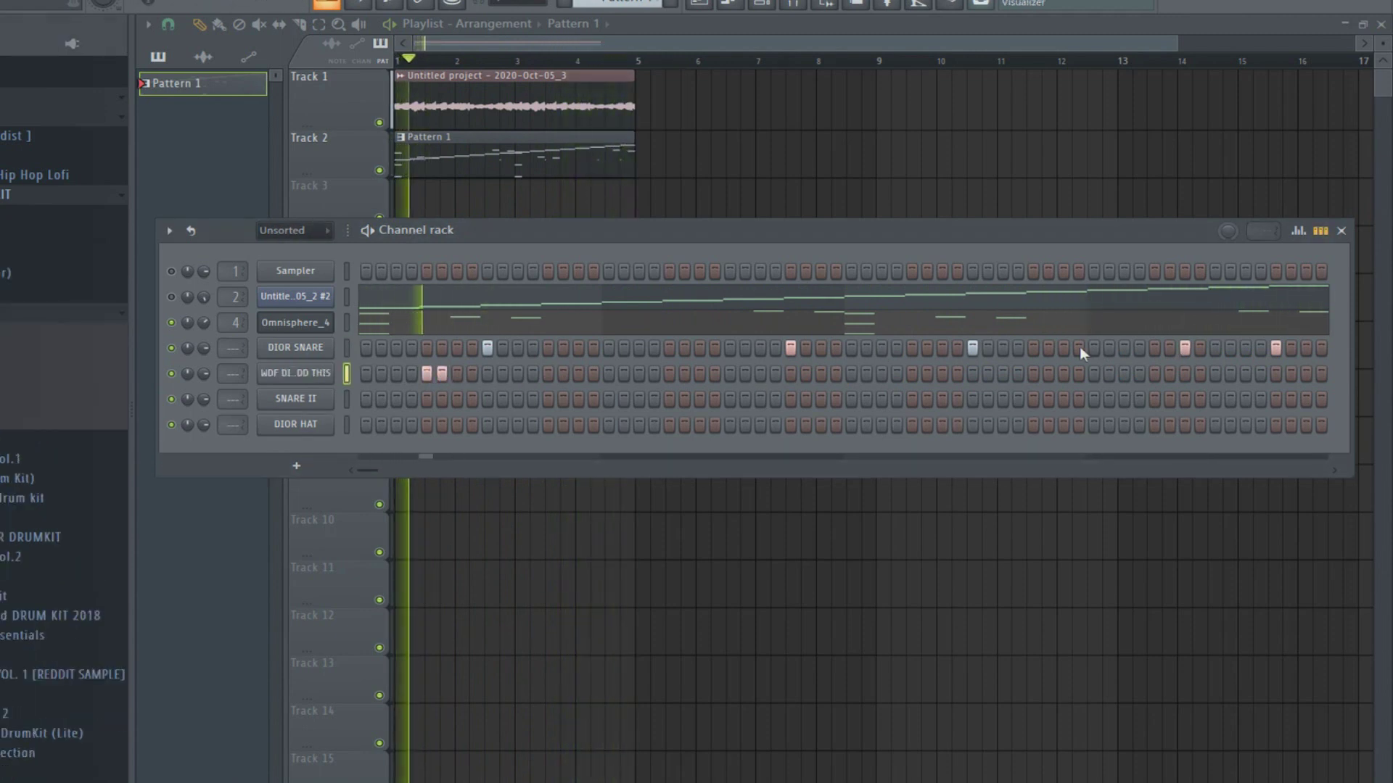
{"action": "left_click", "coordinate": [1185, 349]}
{"action": "left_click", "coordinate": [699, 374]}
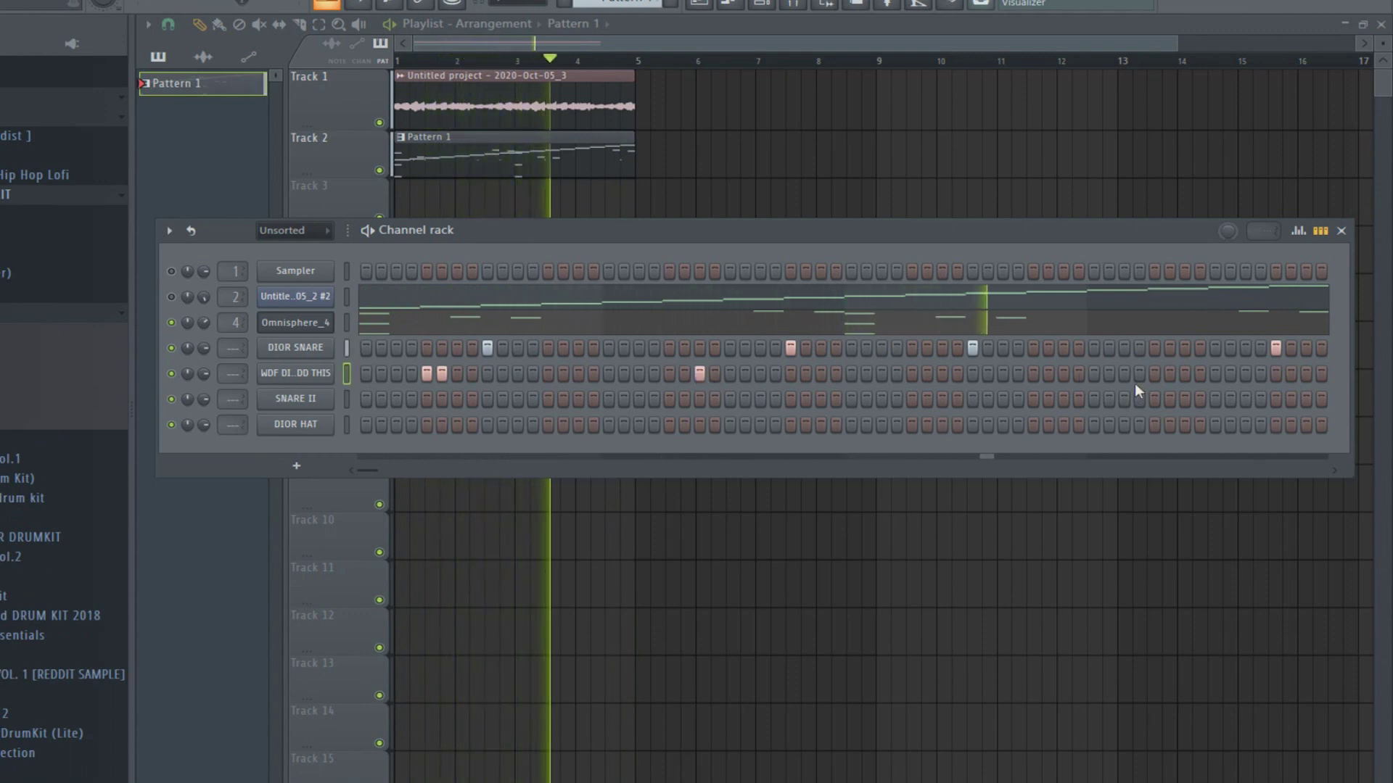
{"action": "left_click", "coordinate": [1155, 374]}
{"action": "left_click", "coordinate": [1169, 373]}
{"action": "left_click", "coordinate": [1246, 374]}
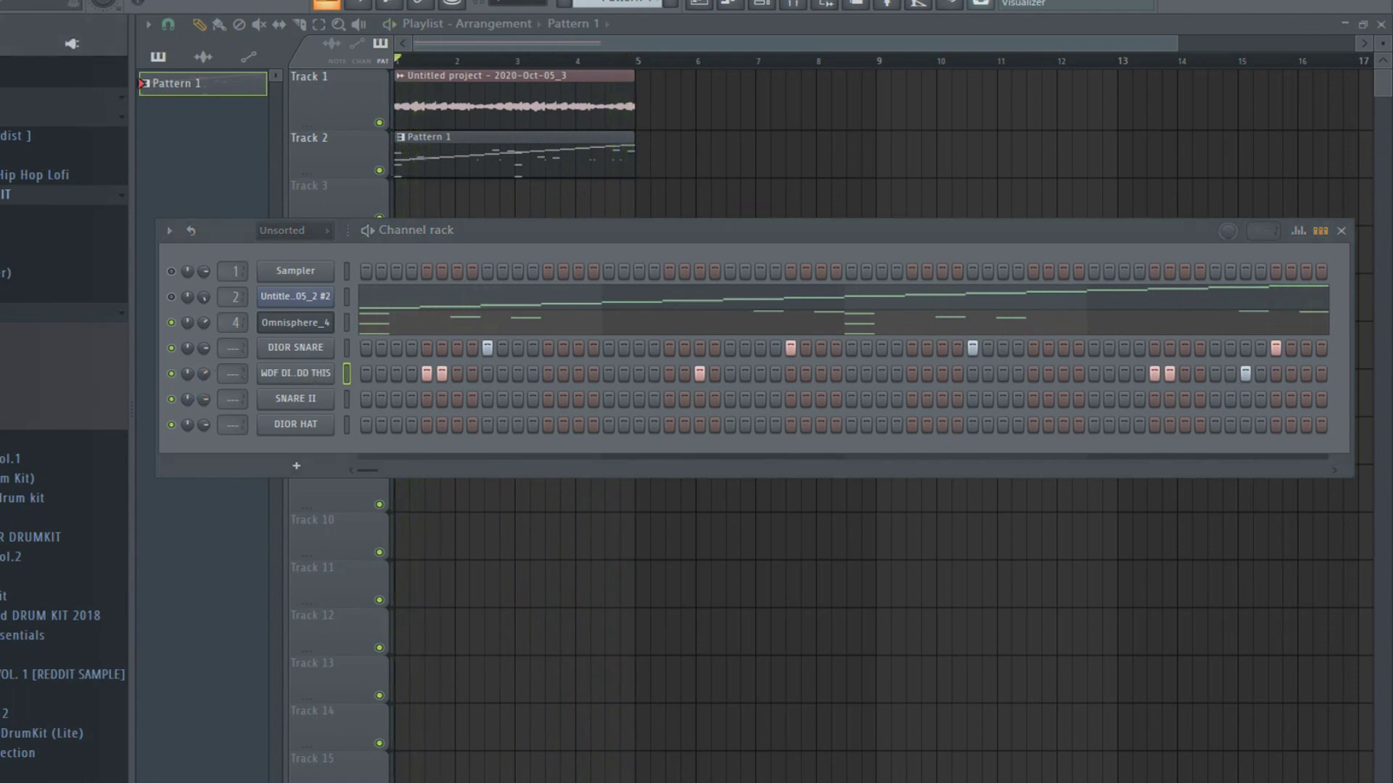
Step: Try the JAB sample on the WDF percussion channel, and replace it with CW SNARE
{"action": "left_click_drag", "start_coordinate": [281, 372], "coordinate": [282, 374]}
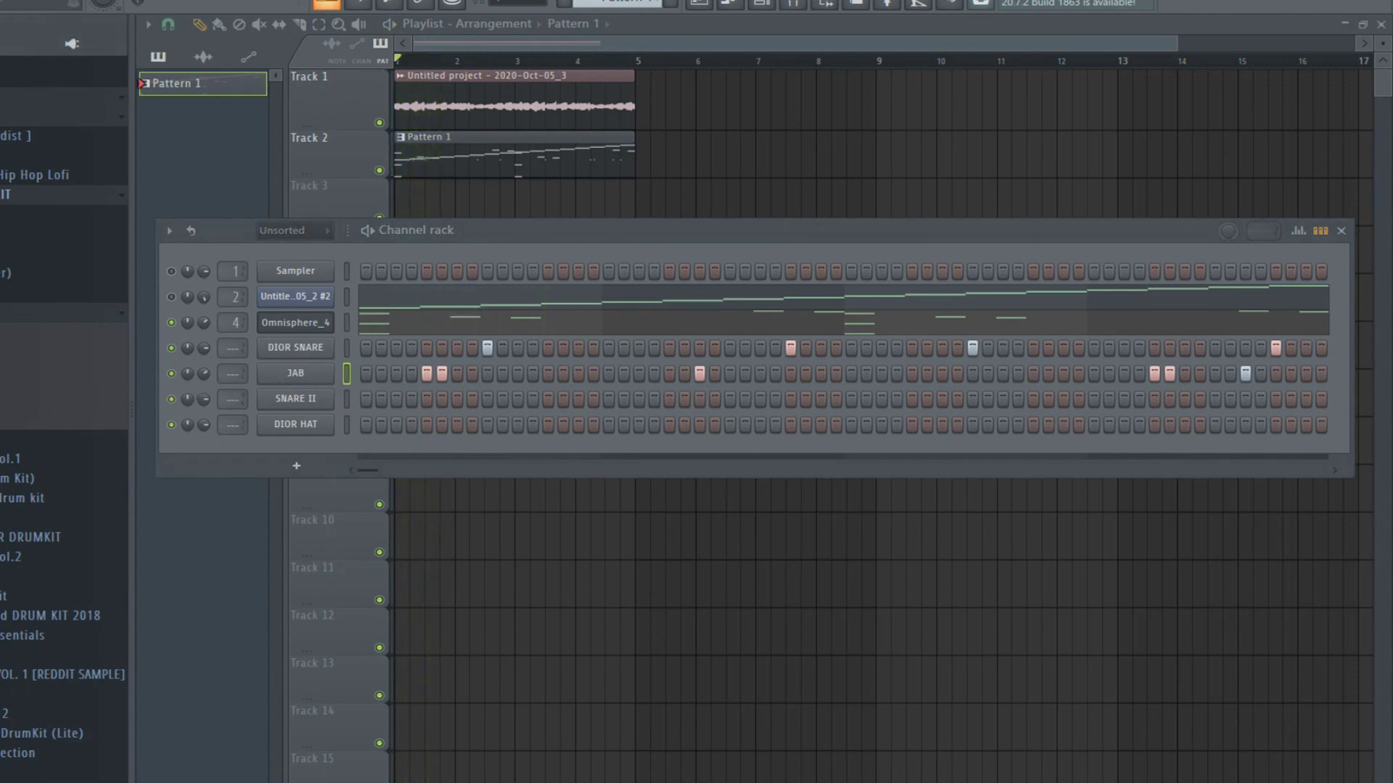
{"action": "left_click_drag", "start_coordinate": [278, 377], "coordinate": [282, 397]}
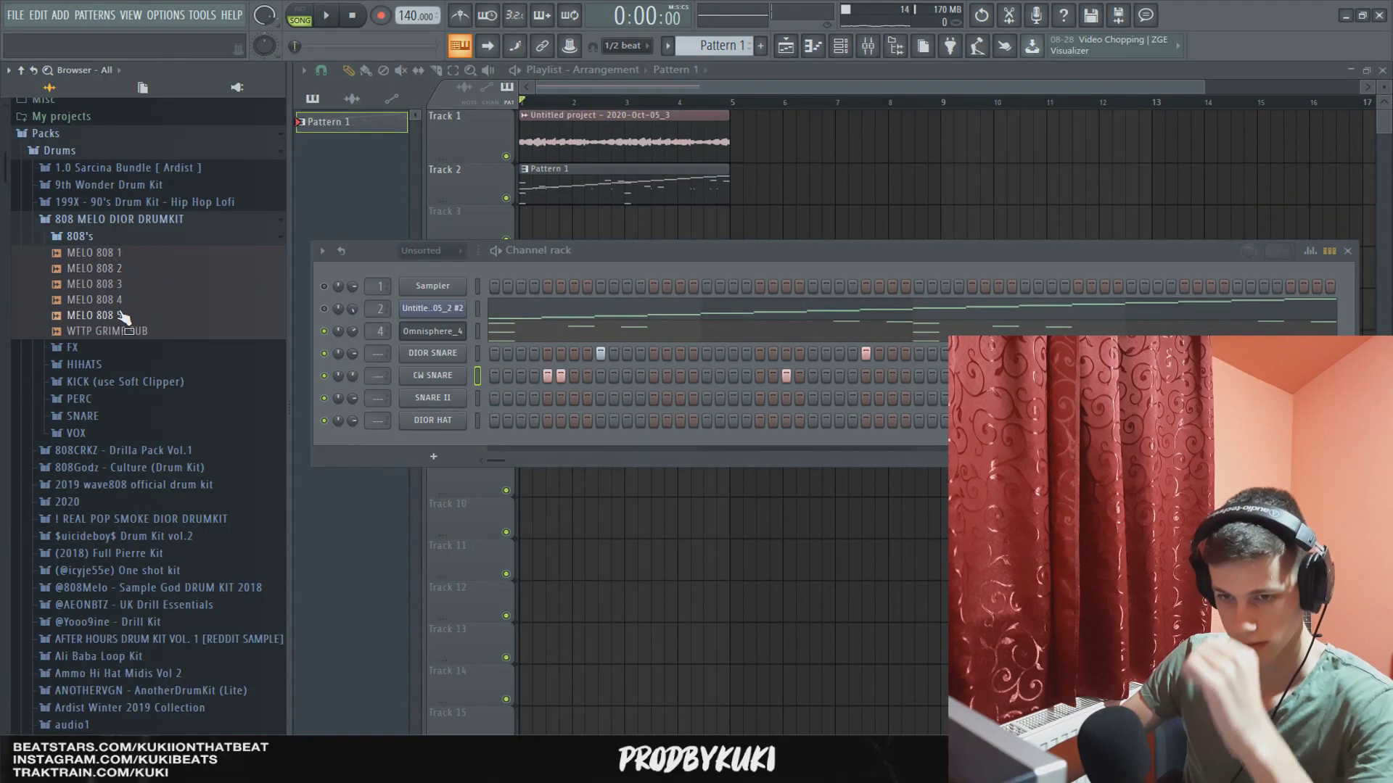
Step: Add MELO 808 5 as a new channel and open its volume envelope settings
{"action": "left_click", "coordinate": [122, 316]}
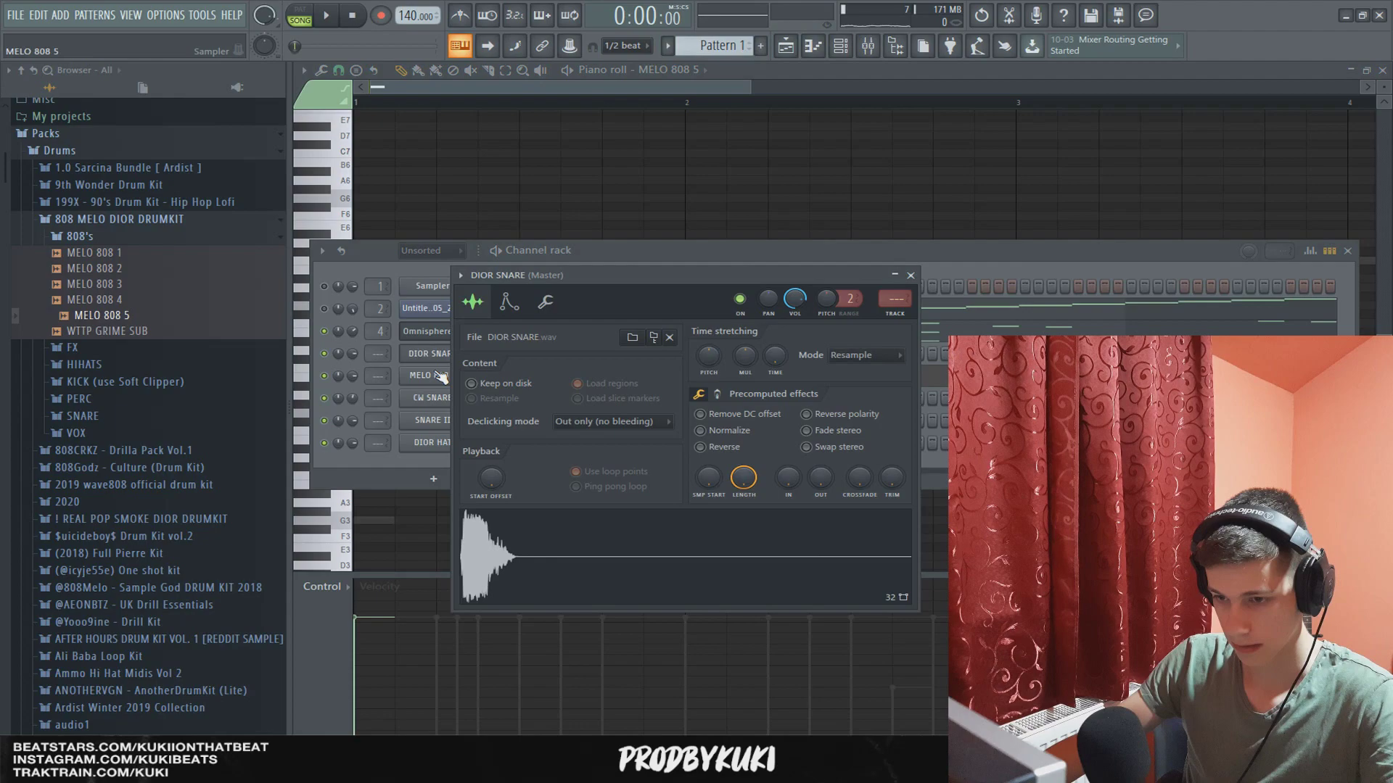
{"action": "left_click", "coordinate": [440, 376]}
{"action": "left_click", "coordinate": [423, 225]}
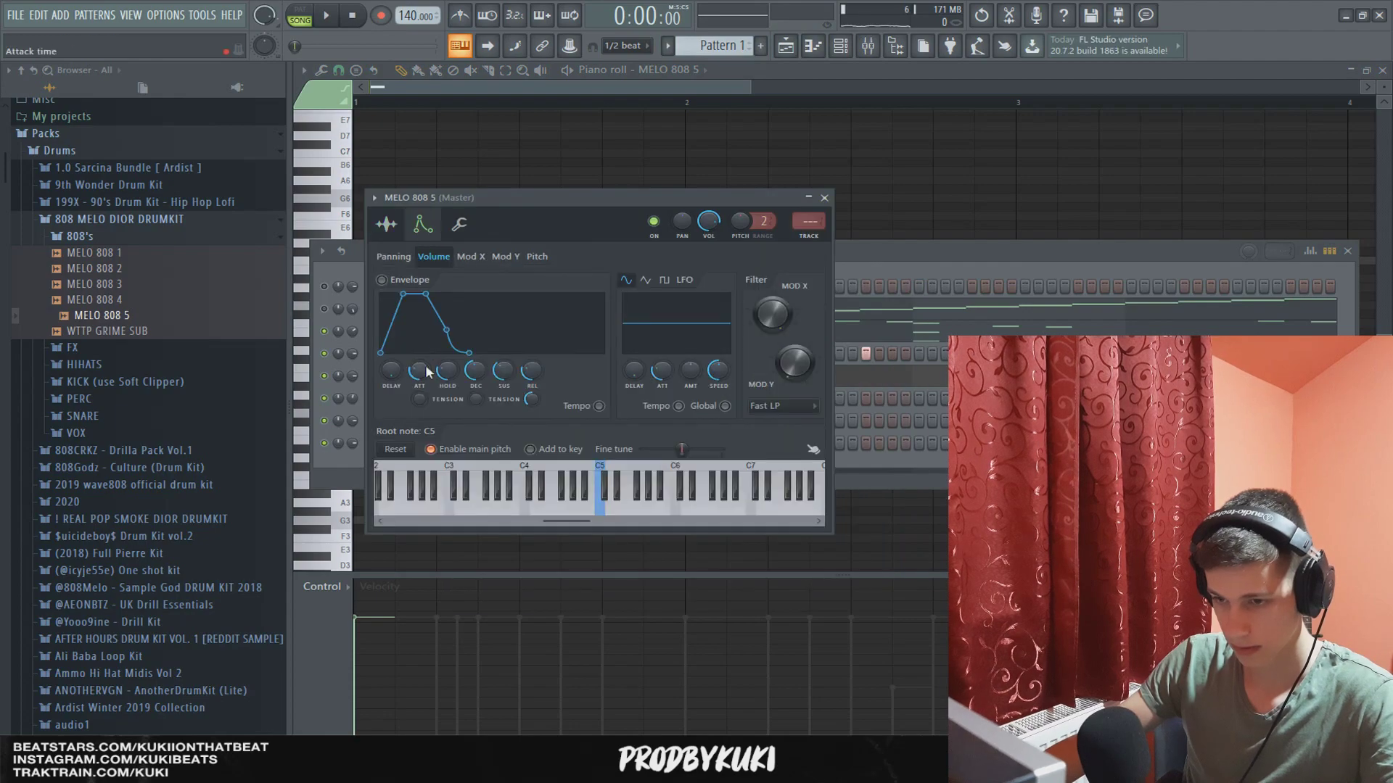
Step: Draw a G5 note for the 808 at the start of bar 1 and extend it to two beats
{"action": "left_click", "coordinate": [370, 306]}
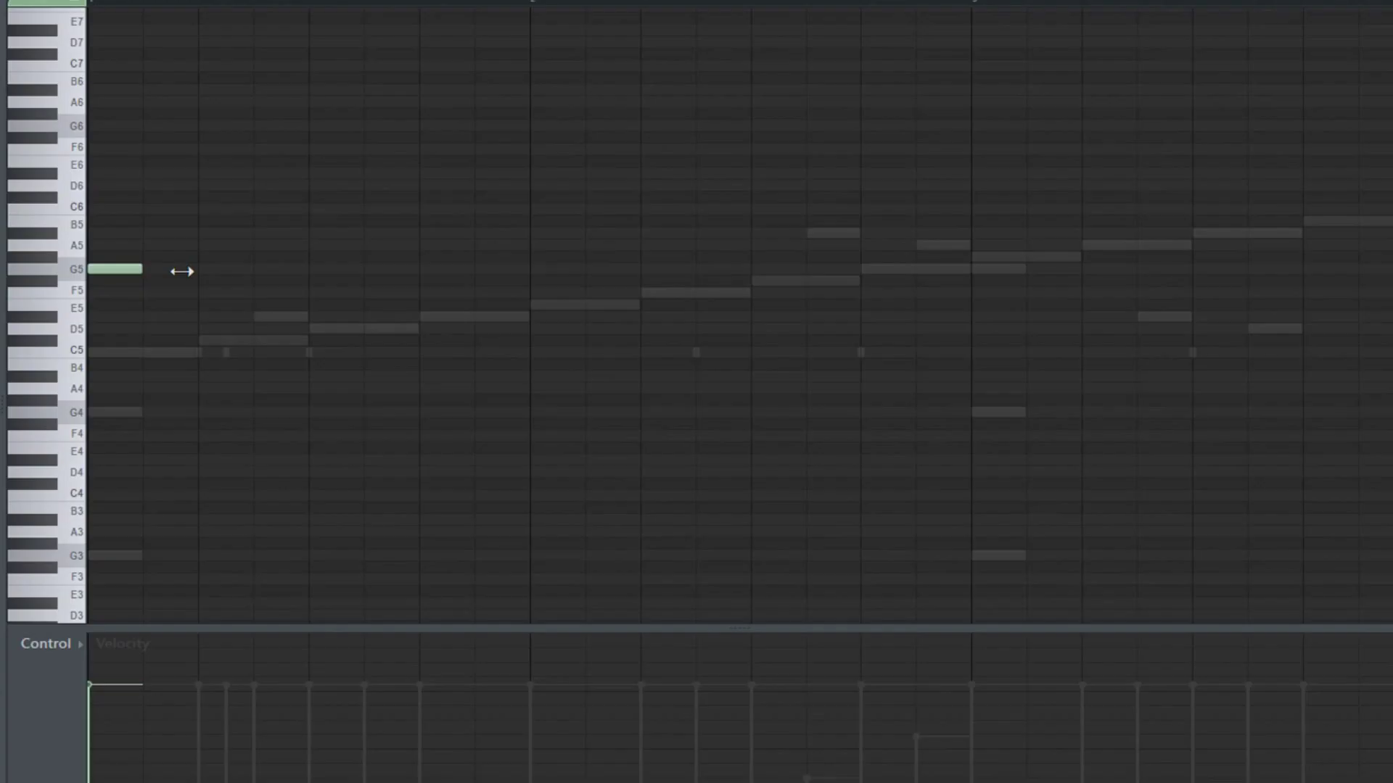
{"action": "left_click_drag", "start_coordinate": [423, 306], "coordinate": [526, 321]}
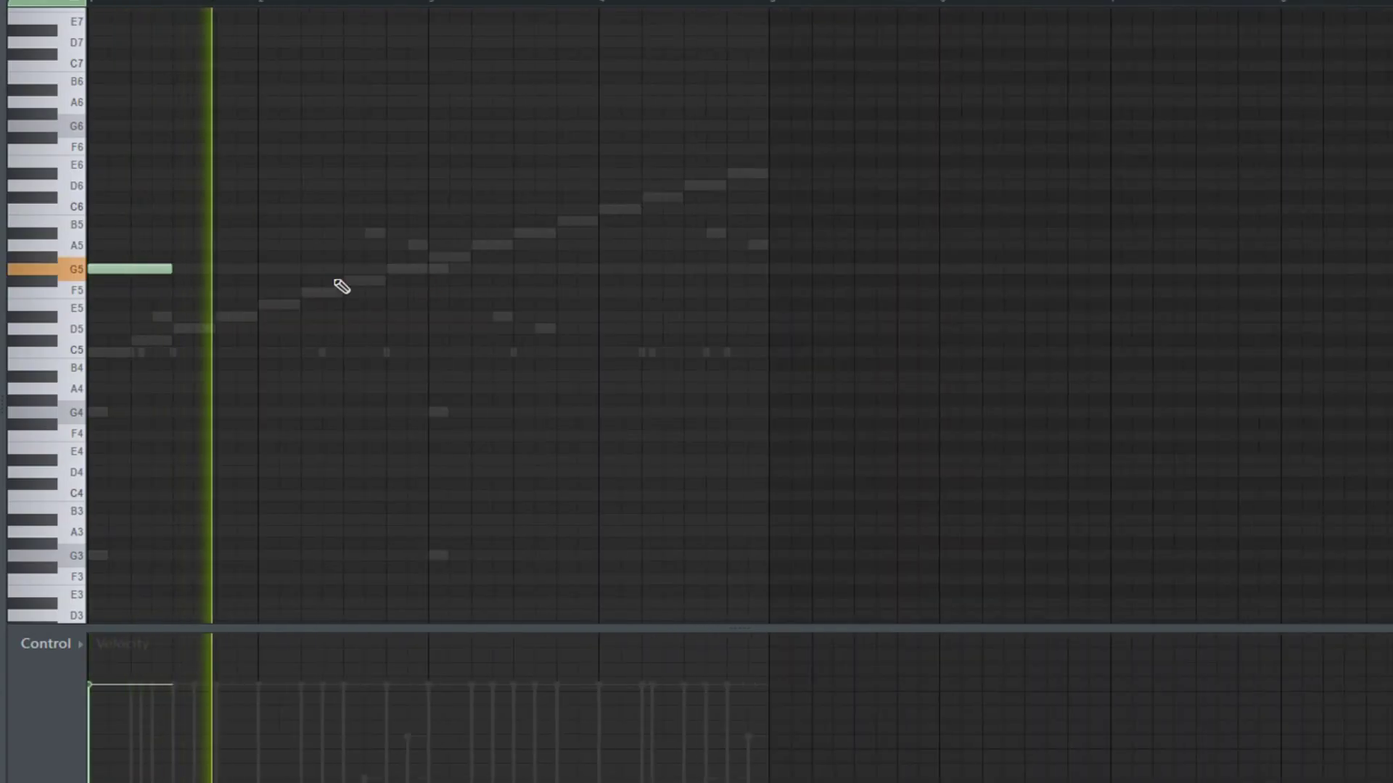
{"action": "scroll", "coordinate": [155, 264], "scroll_direction": "up", "scroll_amount": 3}
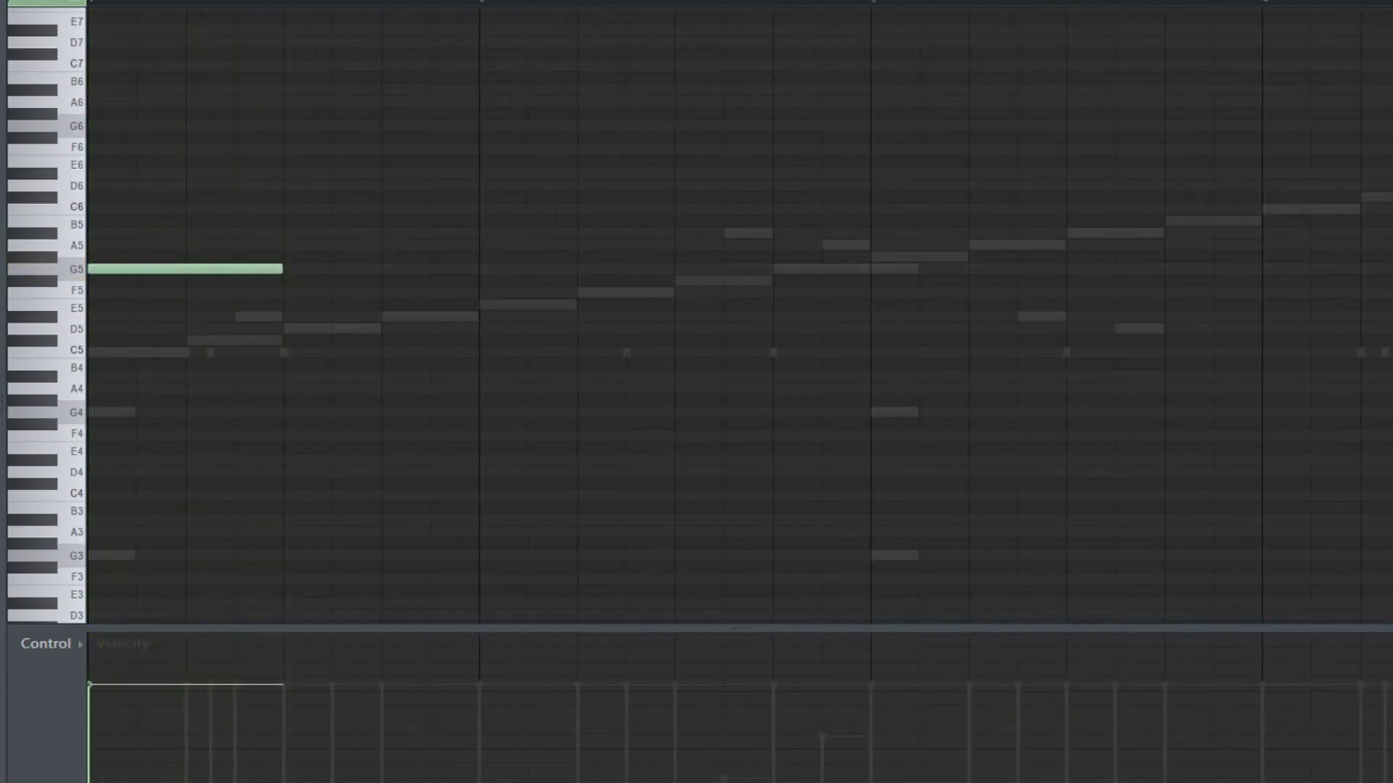
Step: Replace the sample in the MELO 808 5 channel with MELO 808 1
{"action": "key", "text": "F6"}
{"action": "key", "text": "space"}
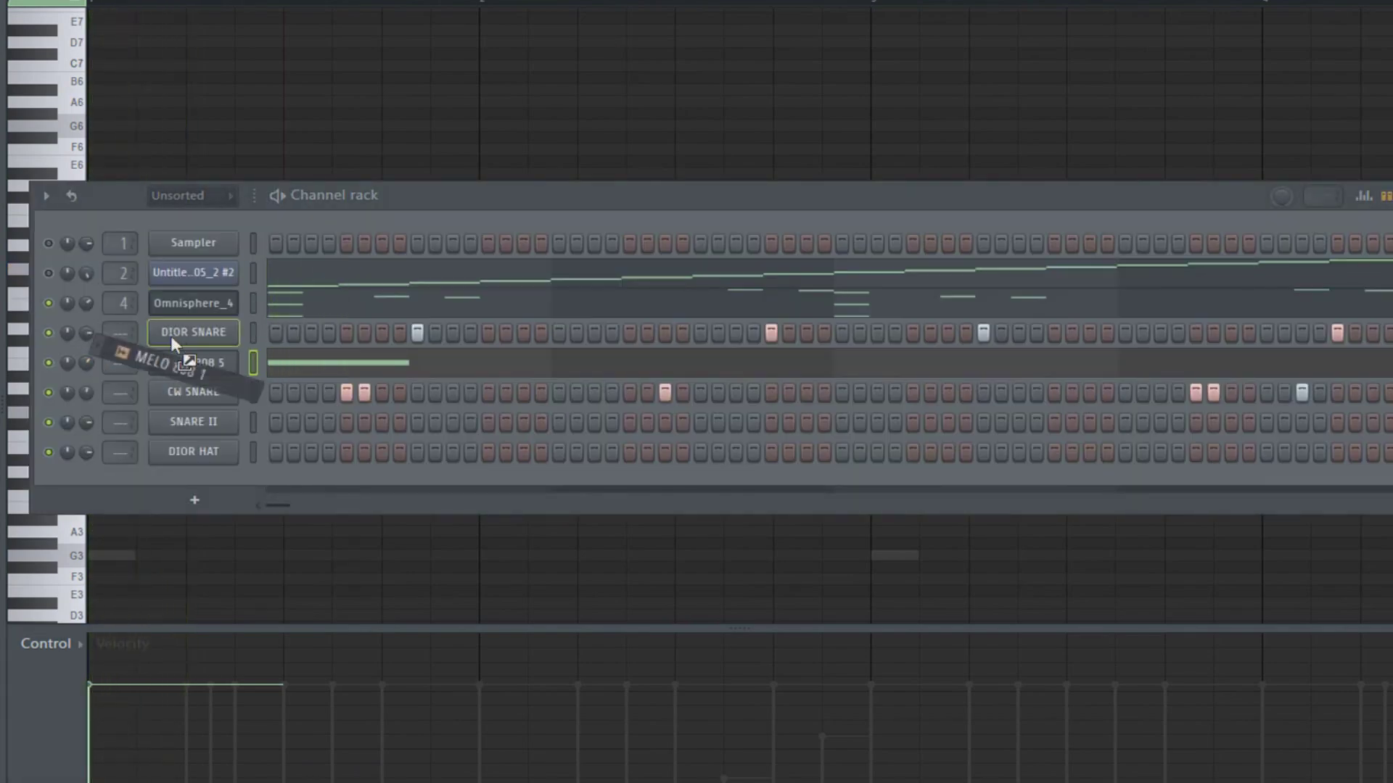
{"action": "left_click_drag", "start_coordinate": [171, 336], "coordinate": [182, 362]}
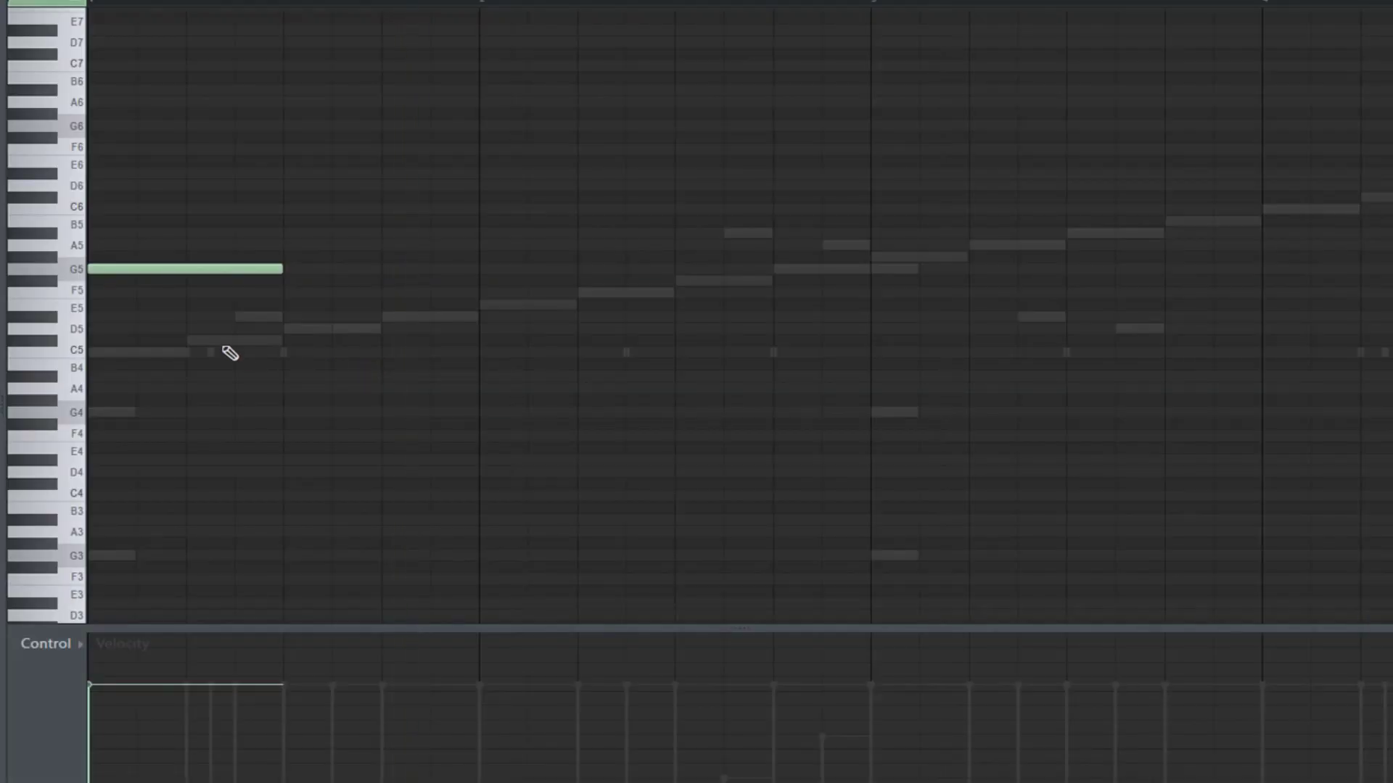
Step: Add a second two-beat G5 note starting half a beat before bar 2, and transpose both 808 notes up two octaves
{"action": "left_click", "coordinate": [433, 270]}
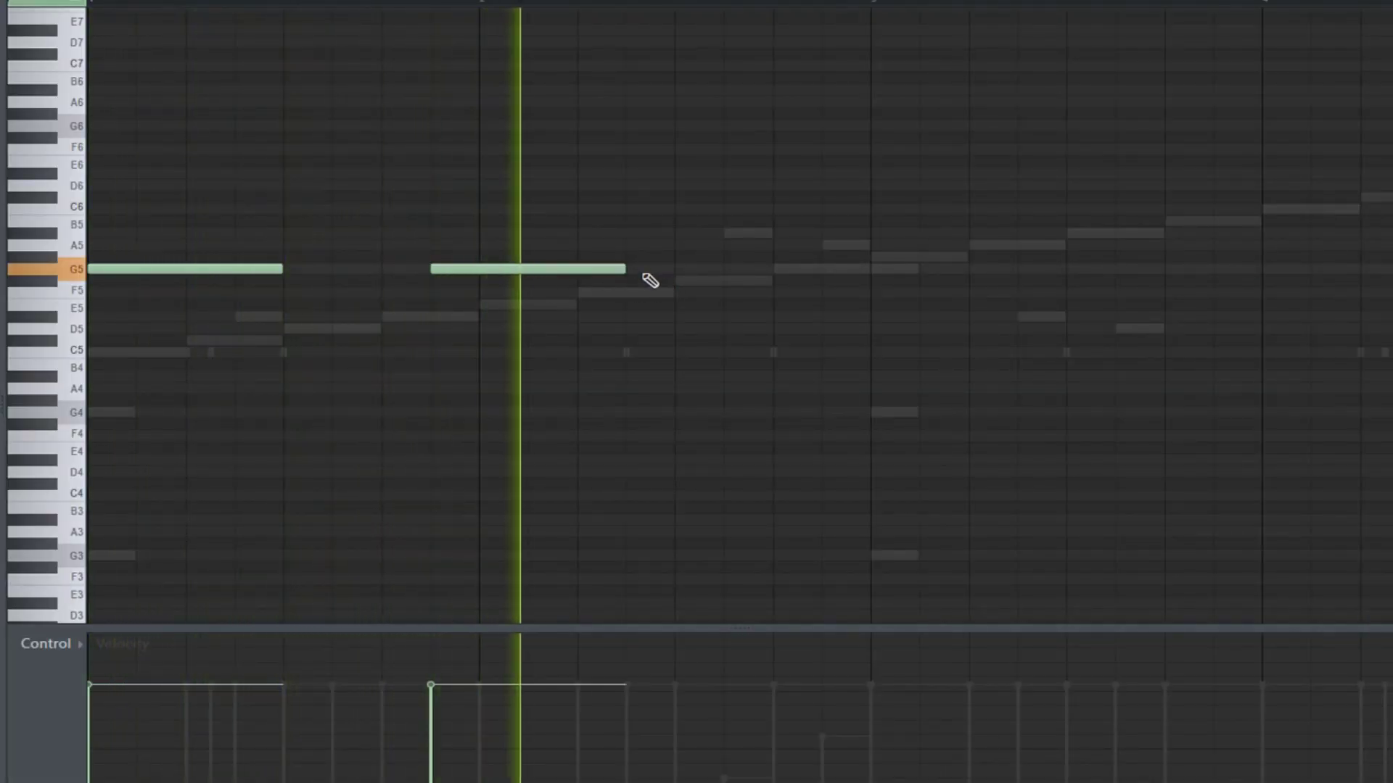
{"action": "key", "text": "space"}
{"action": "key", "text": "ctrl+Up"}
{"action": "key", "text": "ctrl+Up"}
{"action": "key", "text": "space"}
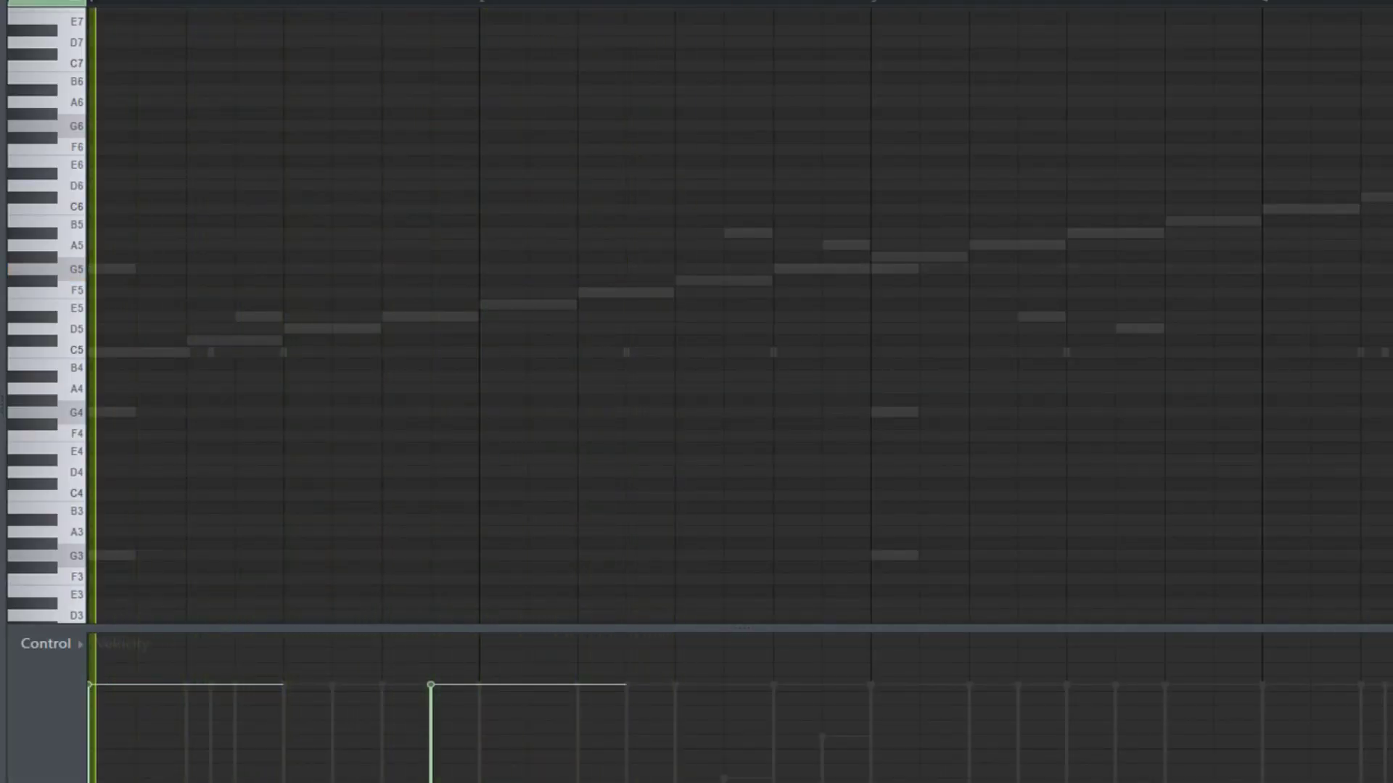
Step: Repeat the two G7 808 notes from bar 3 onward and play the pattern
{"action": "key", "text": "space"}
{"action": "key", "text": "F6"}
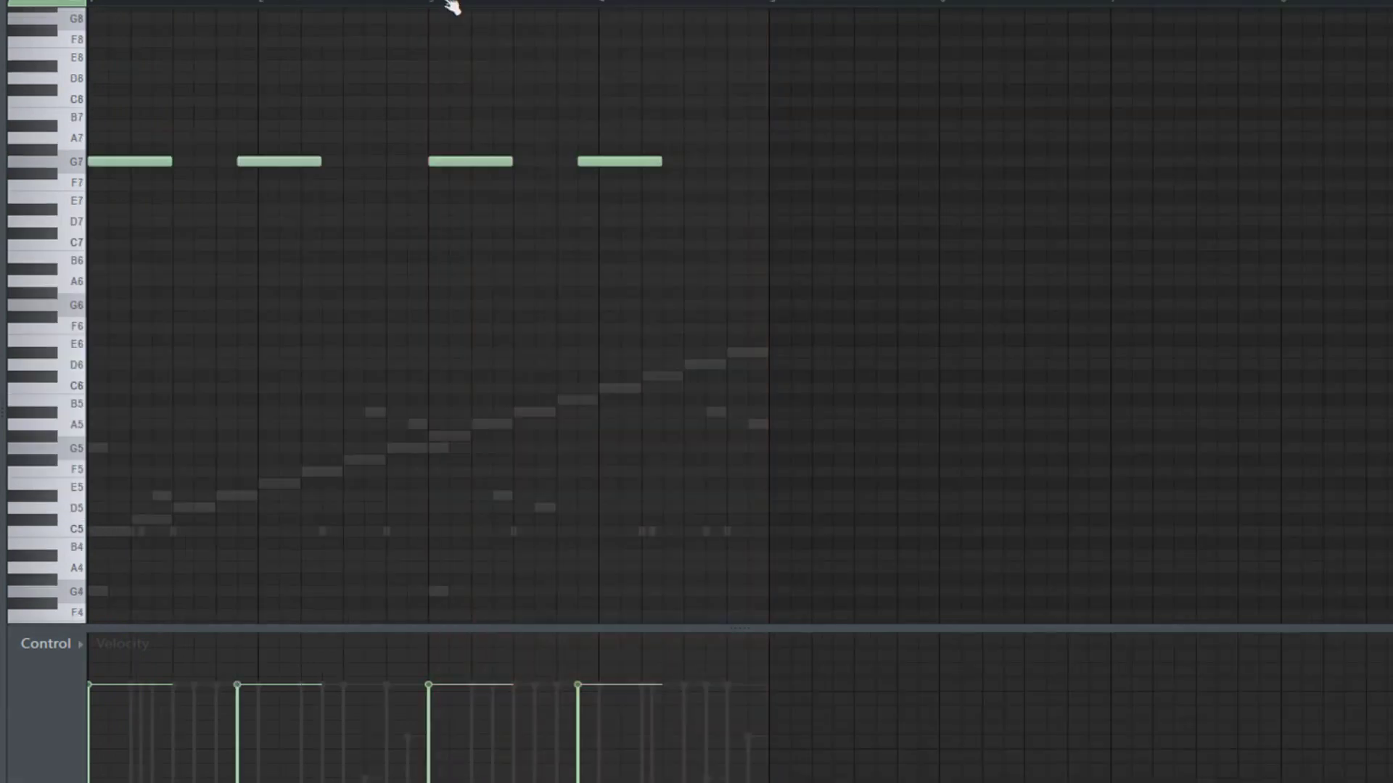
{"action": "key", "text": "space"}
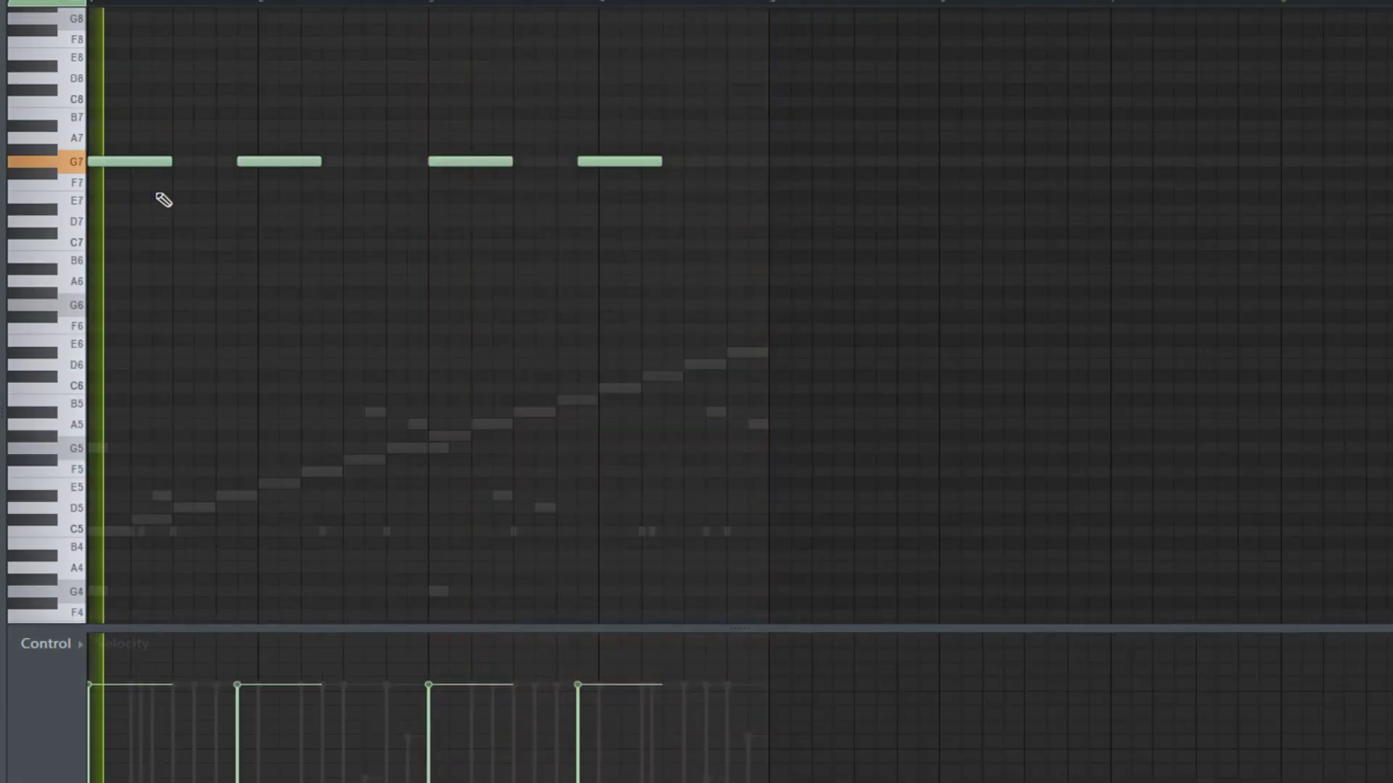
Step: Add a D7 808 note filling the last one and a half beats of bar 2
{"action": "scroll", "coordinate": [161, 198], "scroll_direction": "up", "scroll_amount": 3}
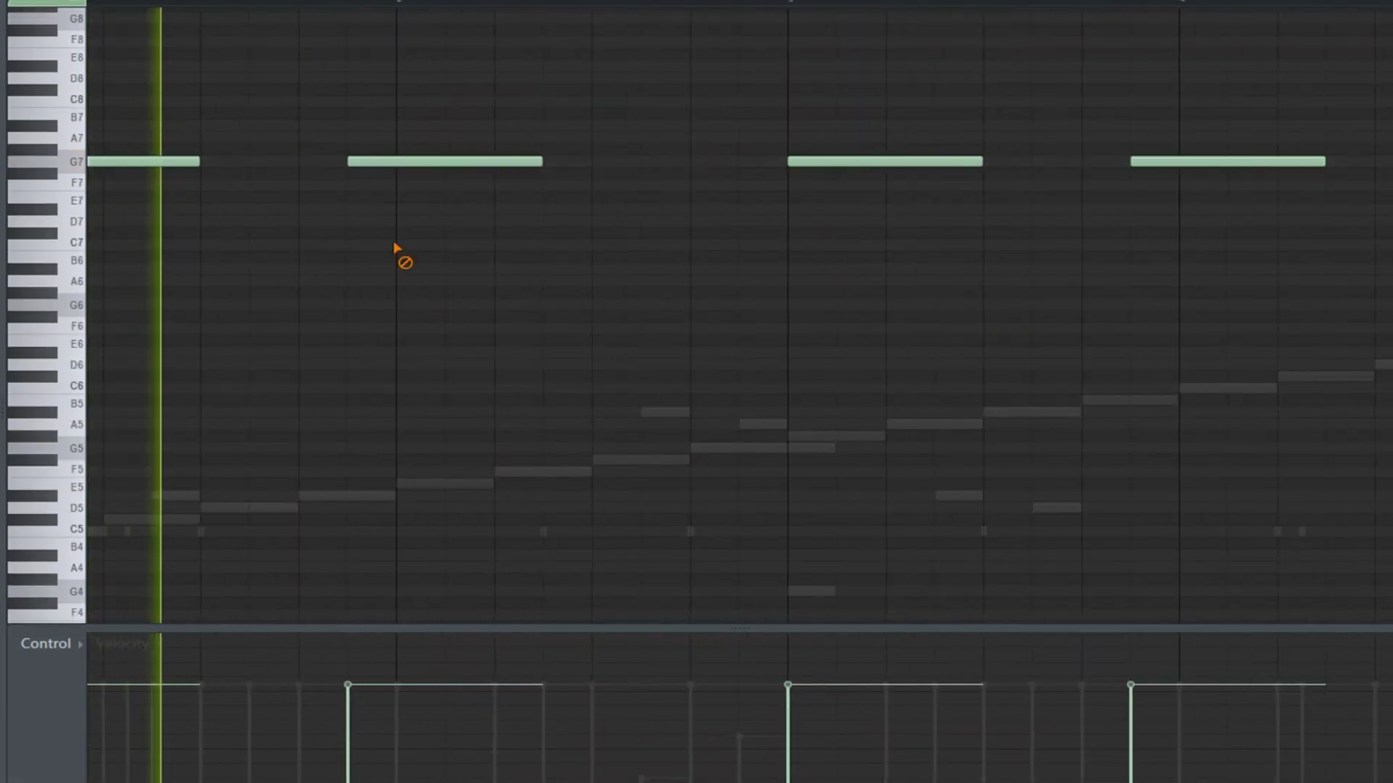
{"action": "left_click", "coordinate": [665, 221]}
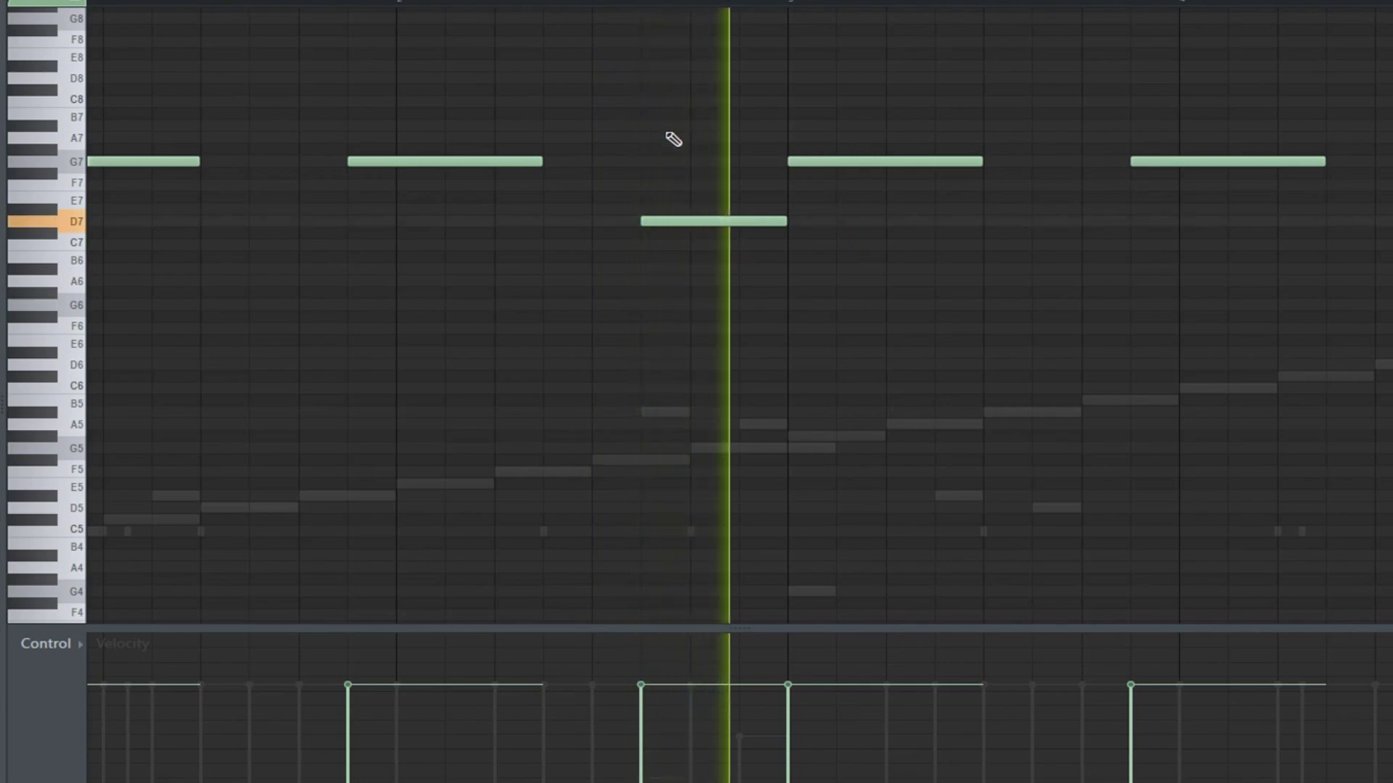
{"action": "scroll", "coordinate": [681, 119], "scroll_direction": "down", "scroll_amount": 2}
{"action": "scroll", "coordinate": [698, 116], "scroll_direction": "up", "scroll_amount": 2}
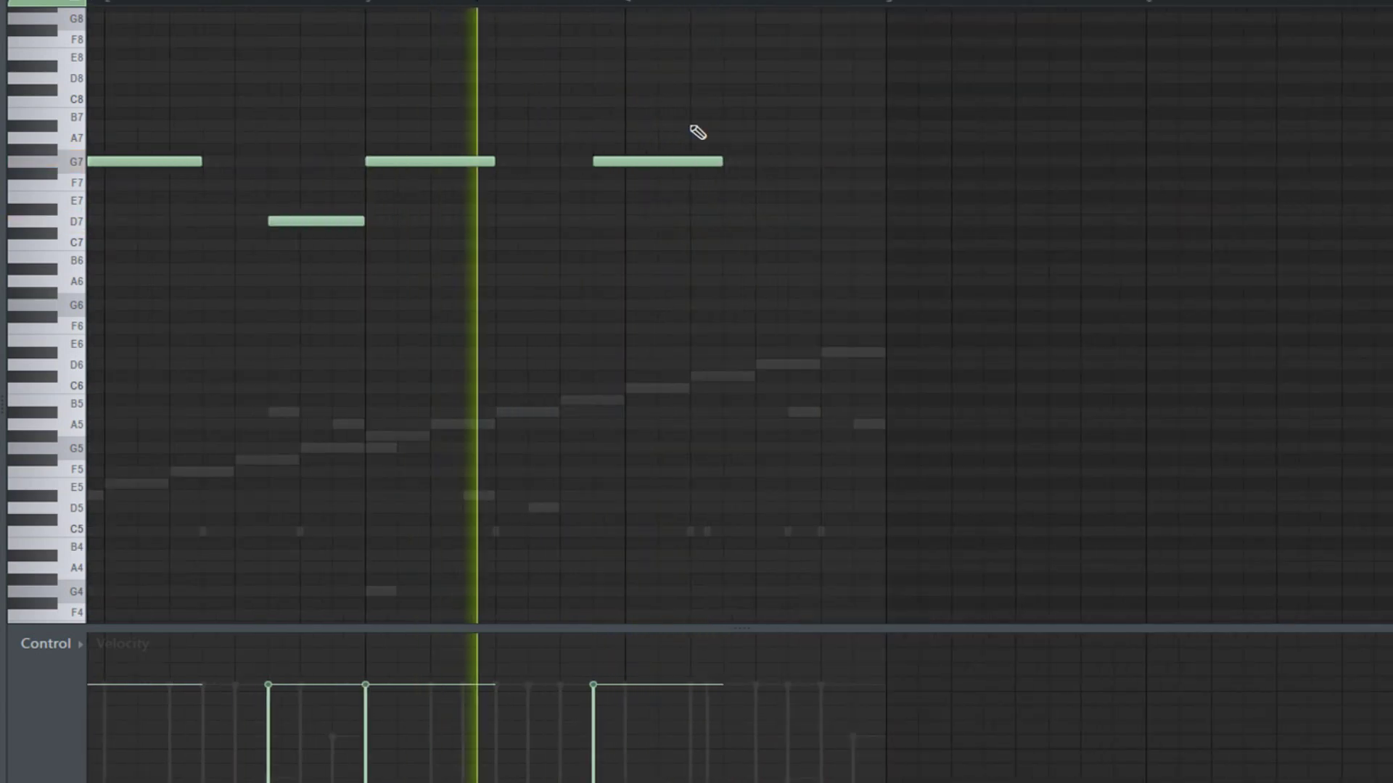
Step: Fill the rest of bar 4 with two more G7 808 notes, one and a half beats and one beat long, and play the loop
{"action": "left_click", "coordinate": [737, 162]}
{"action": "left_click", "coordinate": [827, 161]}
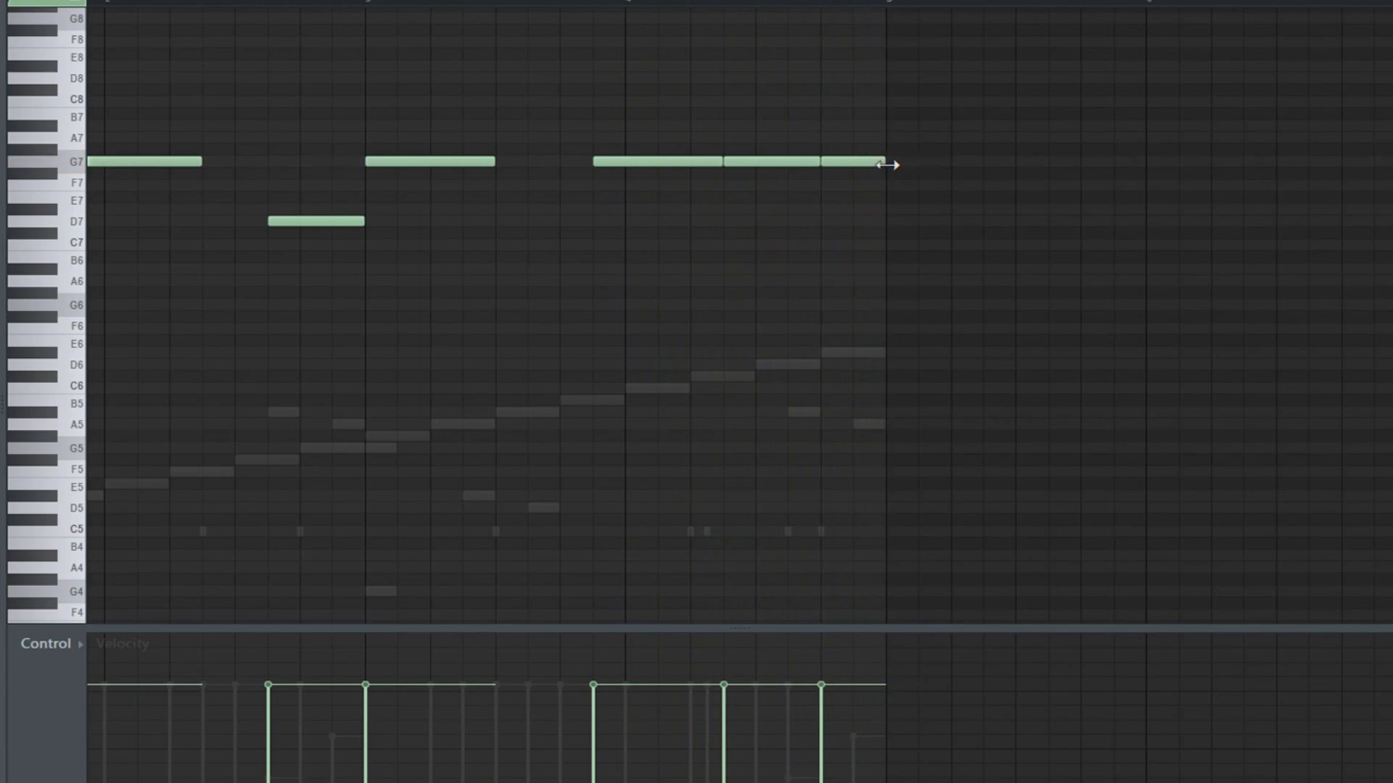
{"action": "scroll", "coordinate": [509, 73], "scroll_direction": "down", "scroll_amount": 2}
{"action": "key", "text": "space"}
{"action": "scroll", "coordinate": [102, 92], "scroll_direction": "up", "scroll_amount": 2}
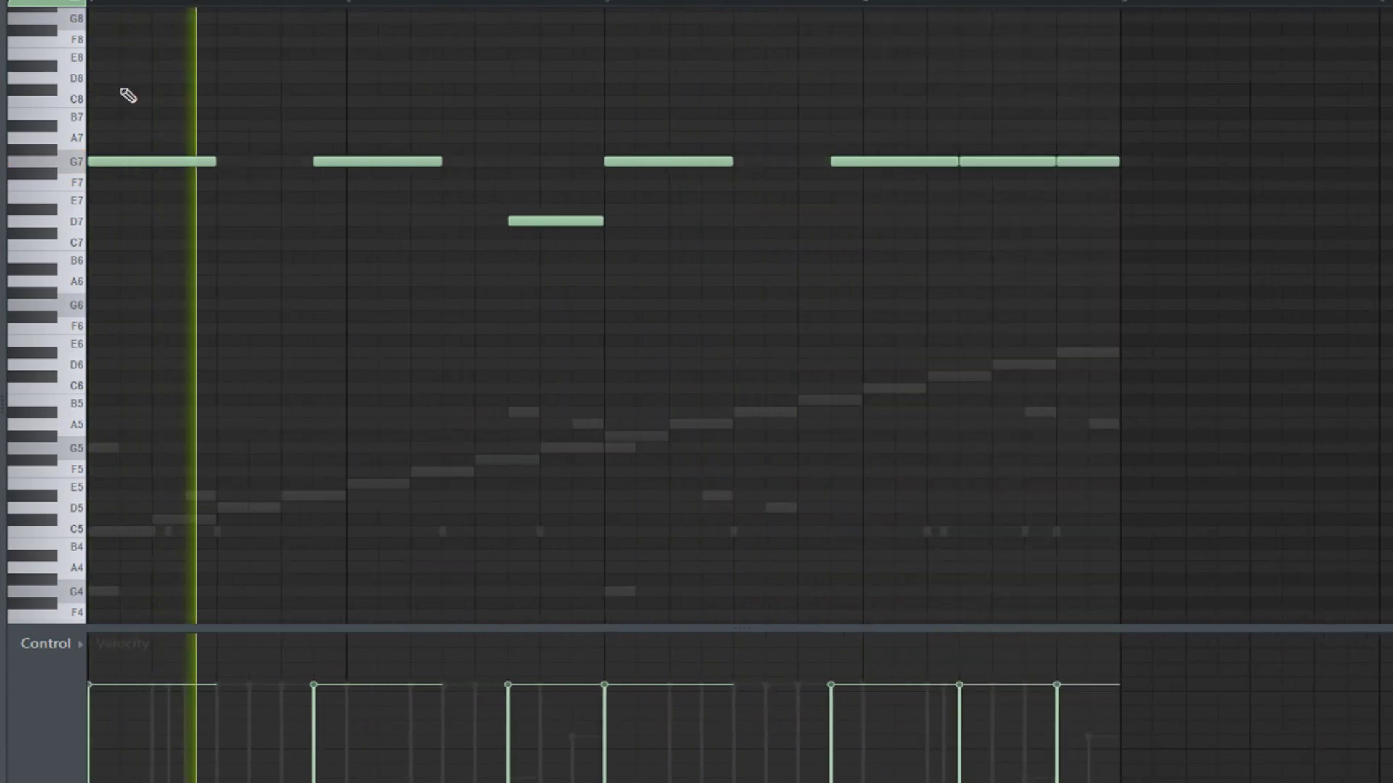
Step: Transpose all the 808 notes down two octaves so the bassline sits on G5 and D5, and play the loop
{"action": "key", "text": "space"}
{"action": "key", "text": "ctrl+Down"}
{"action": "key", "text": "ctrl+Down"}
{"action": "key", "text": "space"}
{"action": "scroll", "coordinate": [384, 137], "scroll_direction": "down", "scroll_amount": 2}
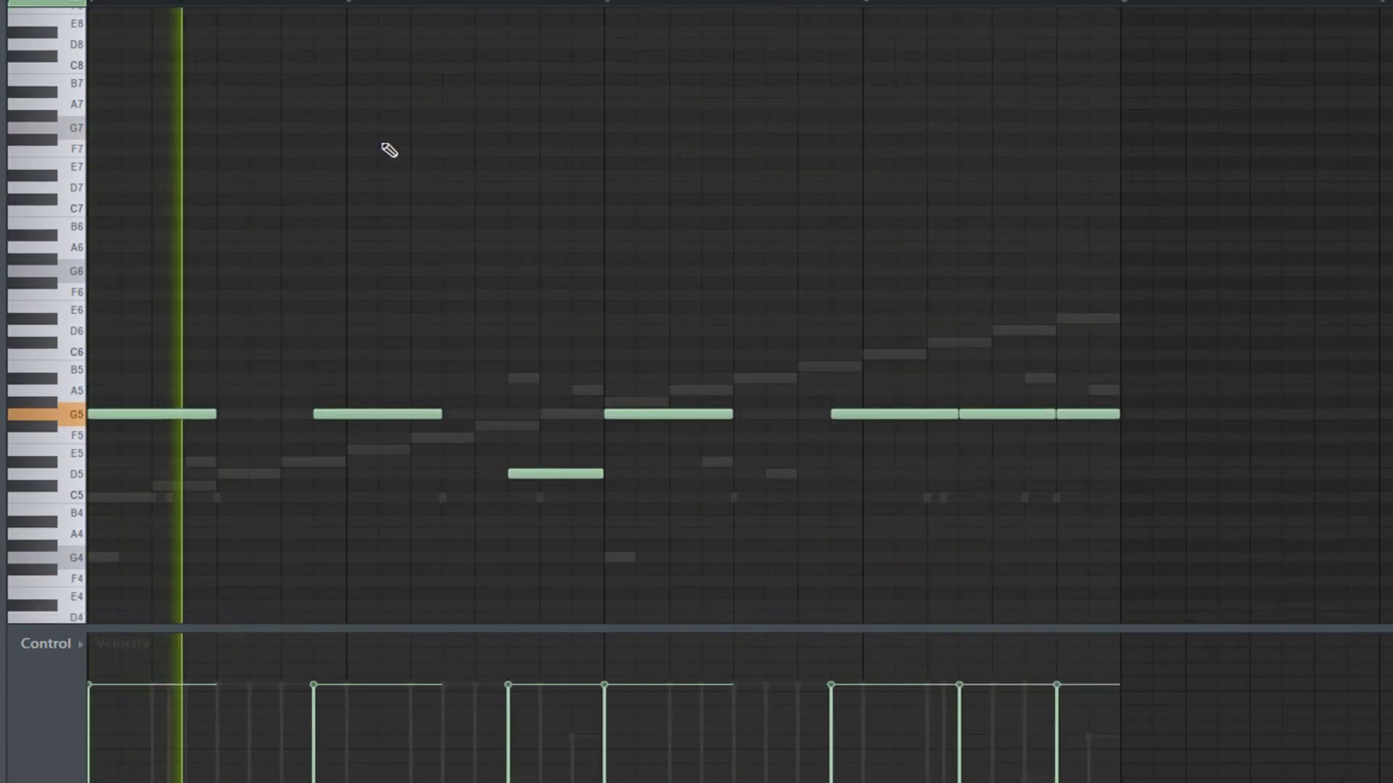
{"action": "key", "text": "space"}
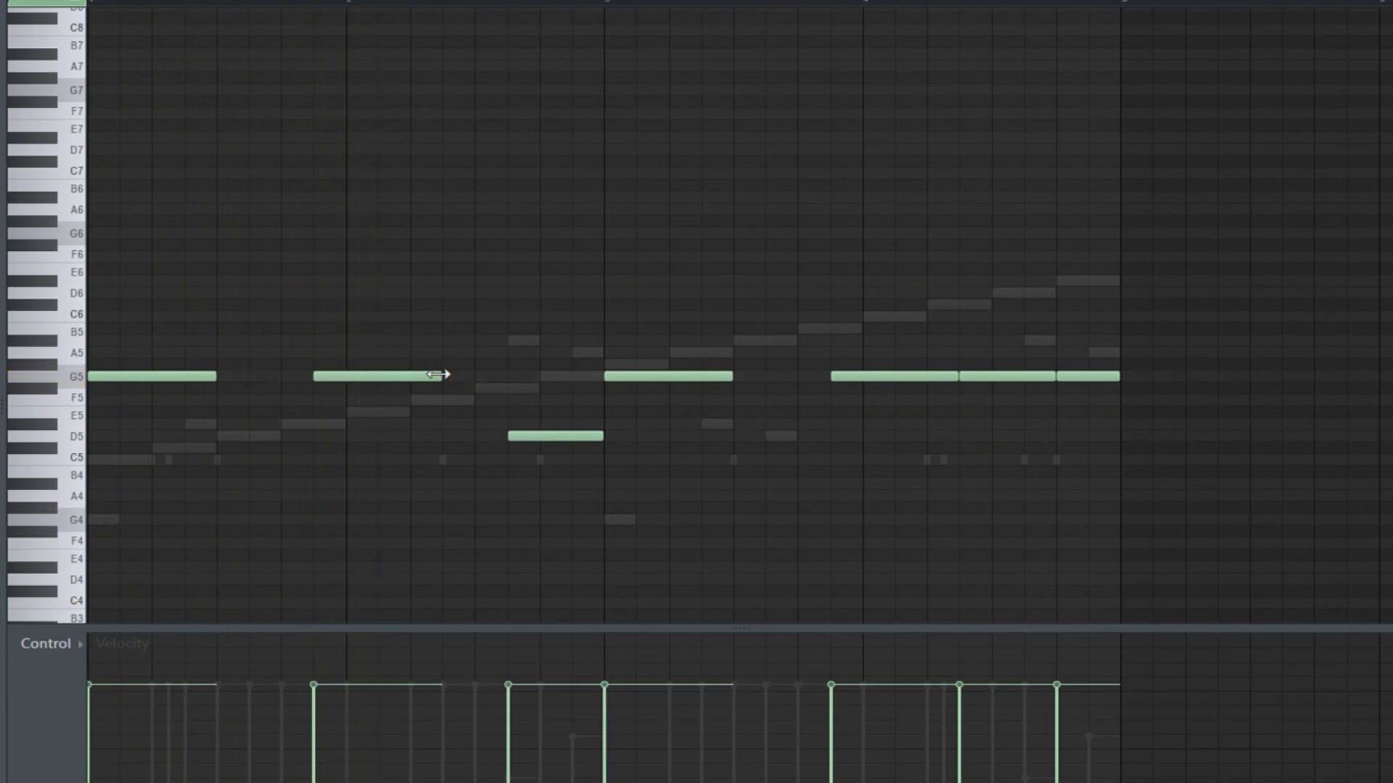
Step: Rework bar 2 with a one-and-a-half-beat G5 starting half a beat in, a two-beat D5, and a matching D7 above it
{"action": "key", "text": "space"}
{"action": "left_click_drag", "start_coordinate": [404, 376], "coordinate": [489, 379]}
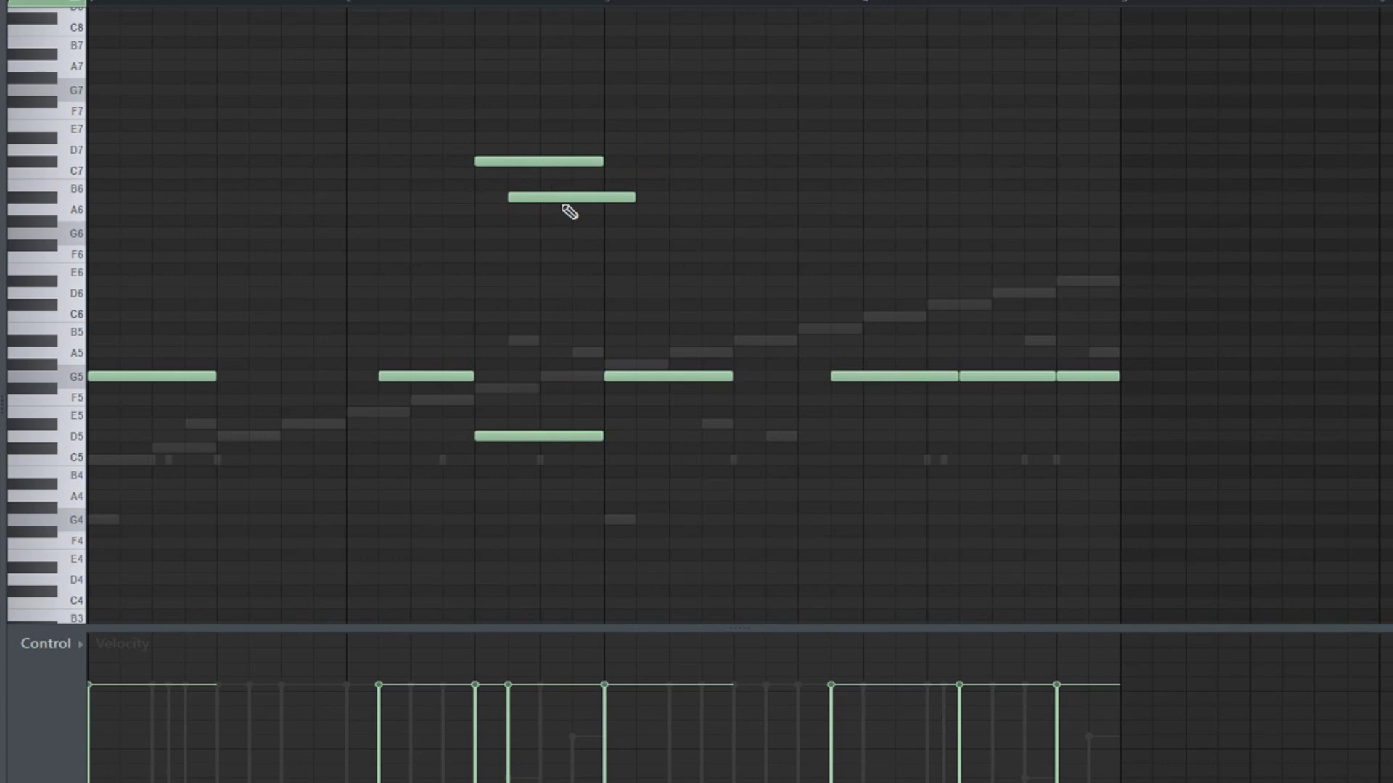
{"action": "double_click", "coordinate": [571, 150]}
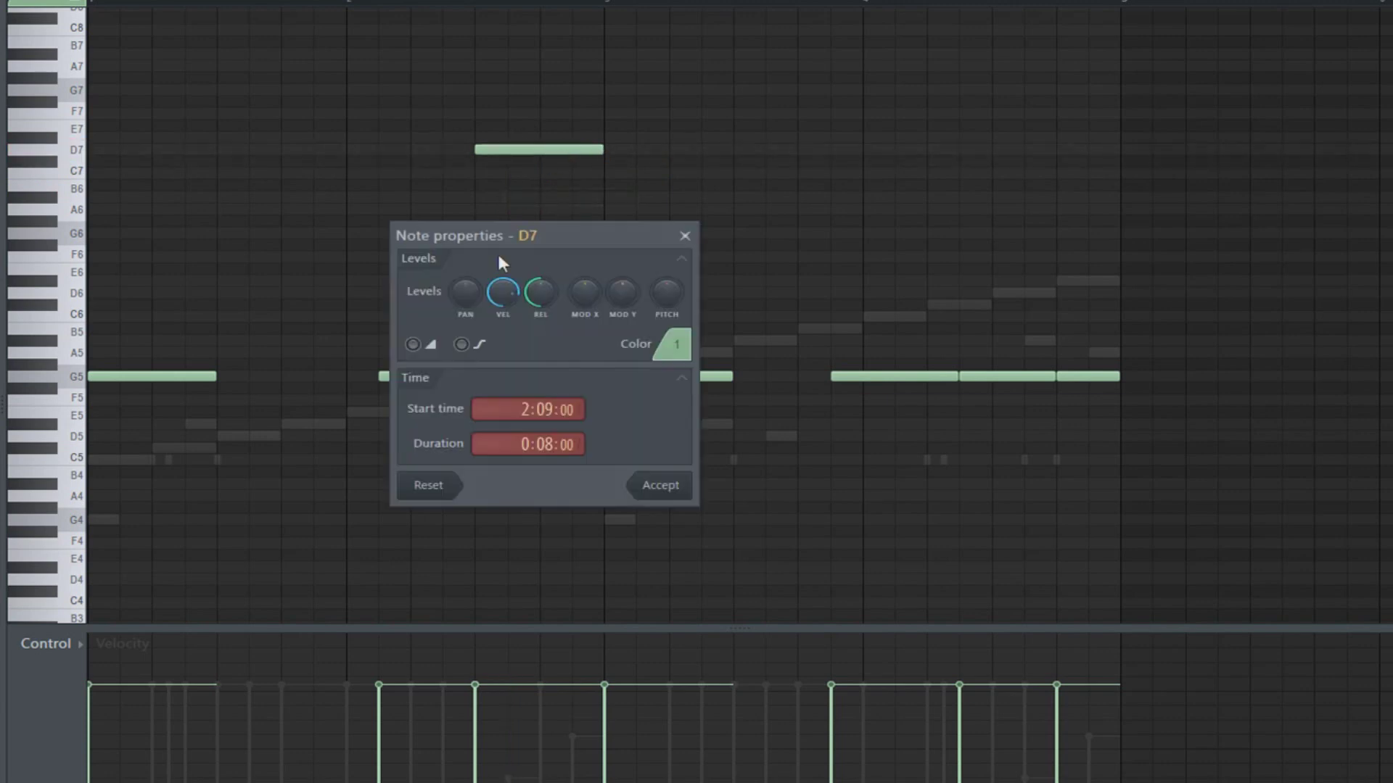
{"action": "left_click", "coordinate": [654, 488]}
{"action": "key", "text": "space"}
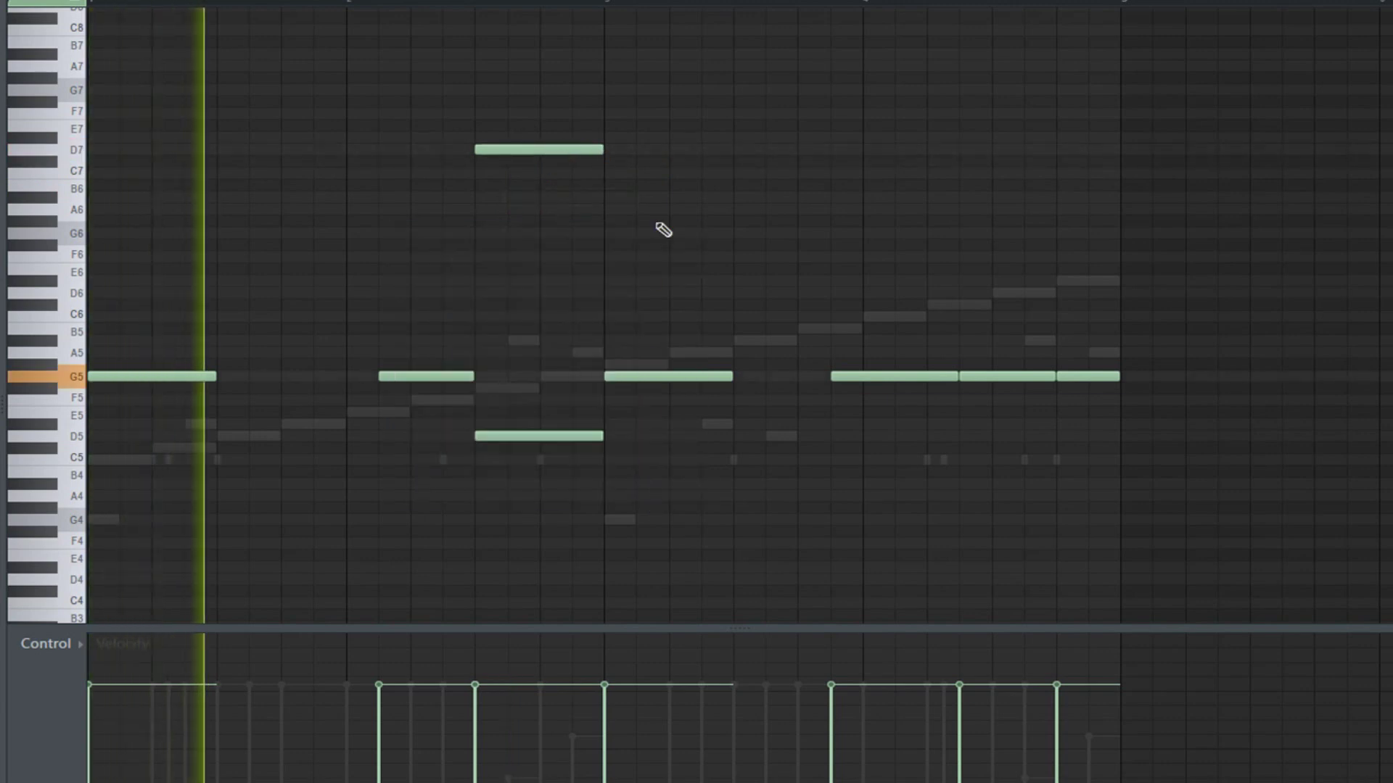
Step: Split the two-beat D5 into two half-beat notes and a one-beat note, with quarter-beat D7 slide notes over the first two
{"action": "scroll", "coordinate": [739, 315], "scroll_direction": "up", "scroll_amount": 3}
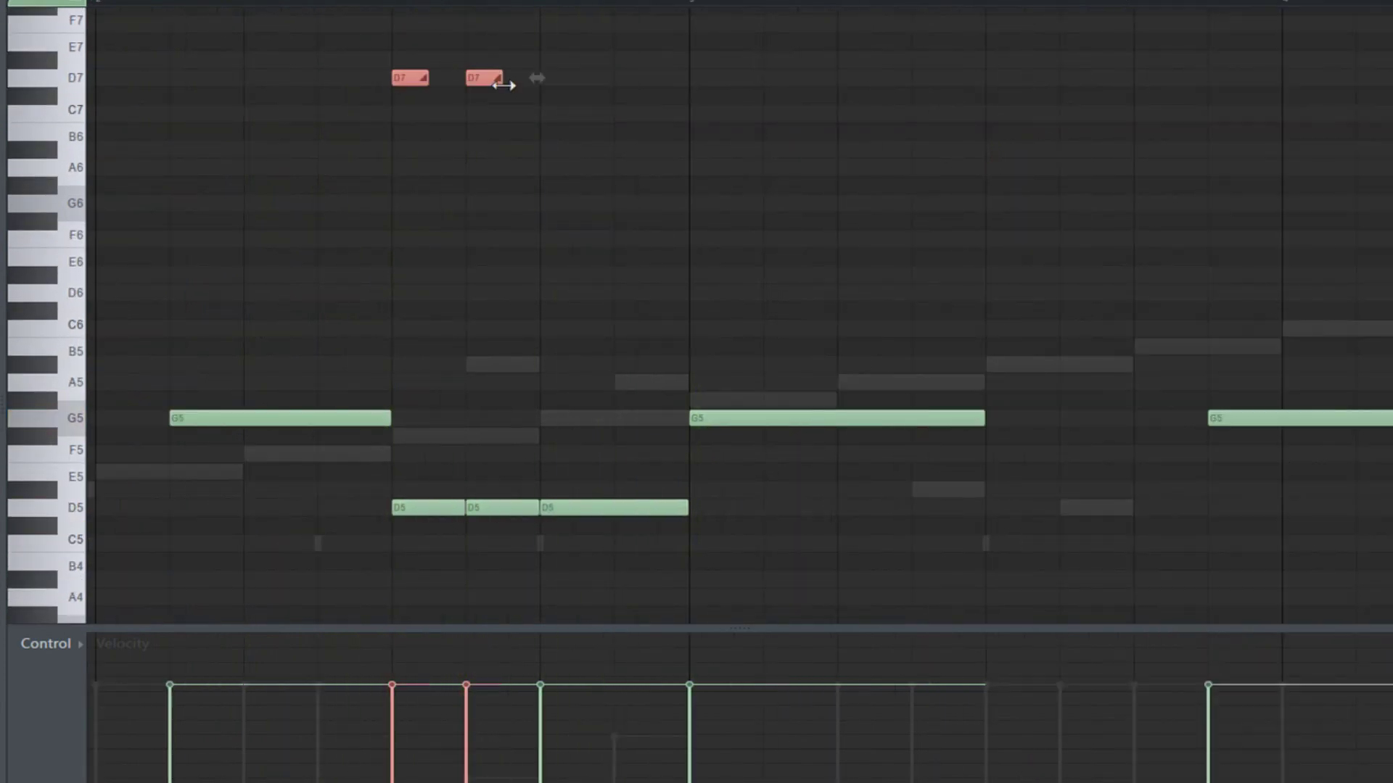
{"action": "key", "text": "space"}
{"action": "left_click", "coordinate": [488, 62]}
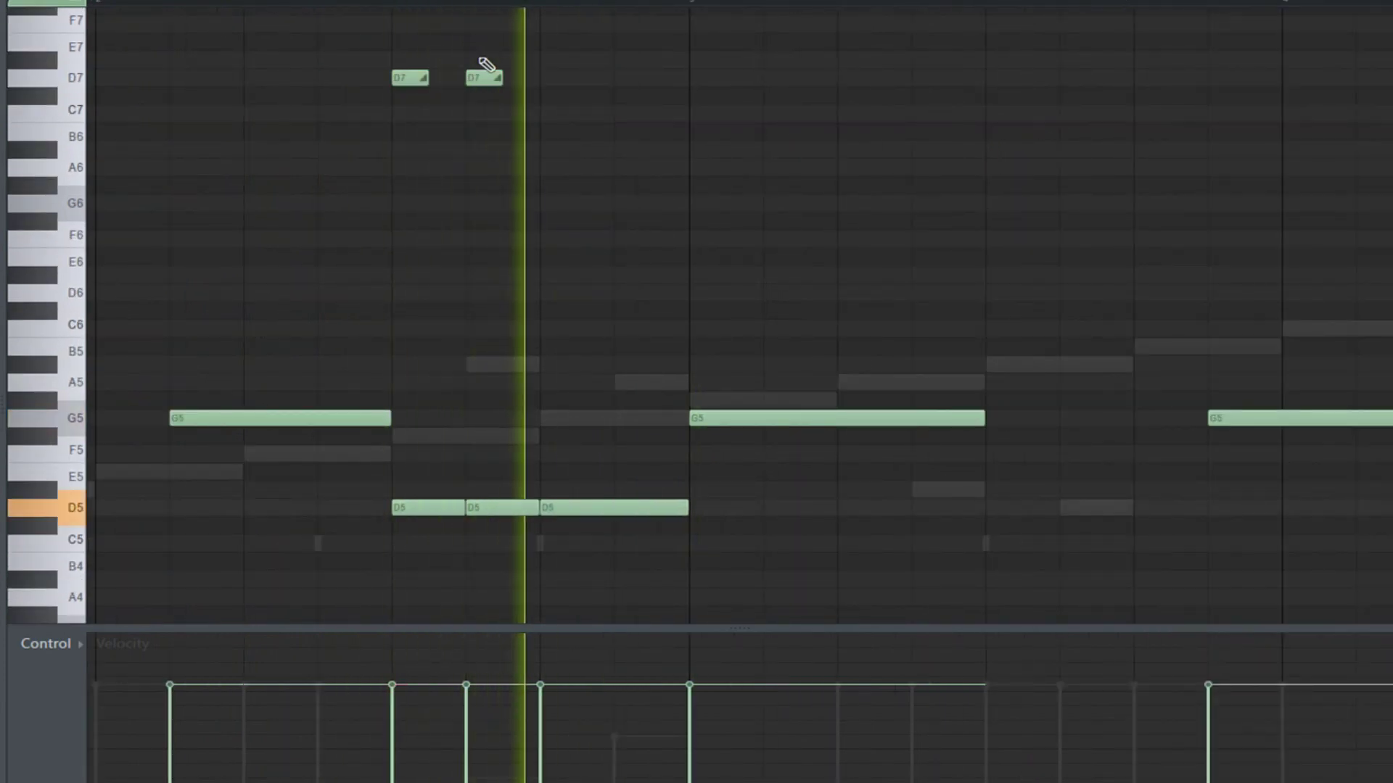
{"action": "scroll", "coordinate": [522, 145], "scroll_direction": "down", "scroll_amount": 4}
{"action": "key", "text": "space"}
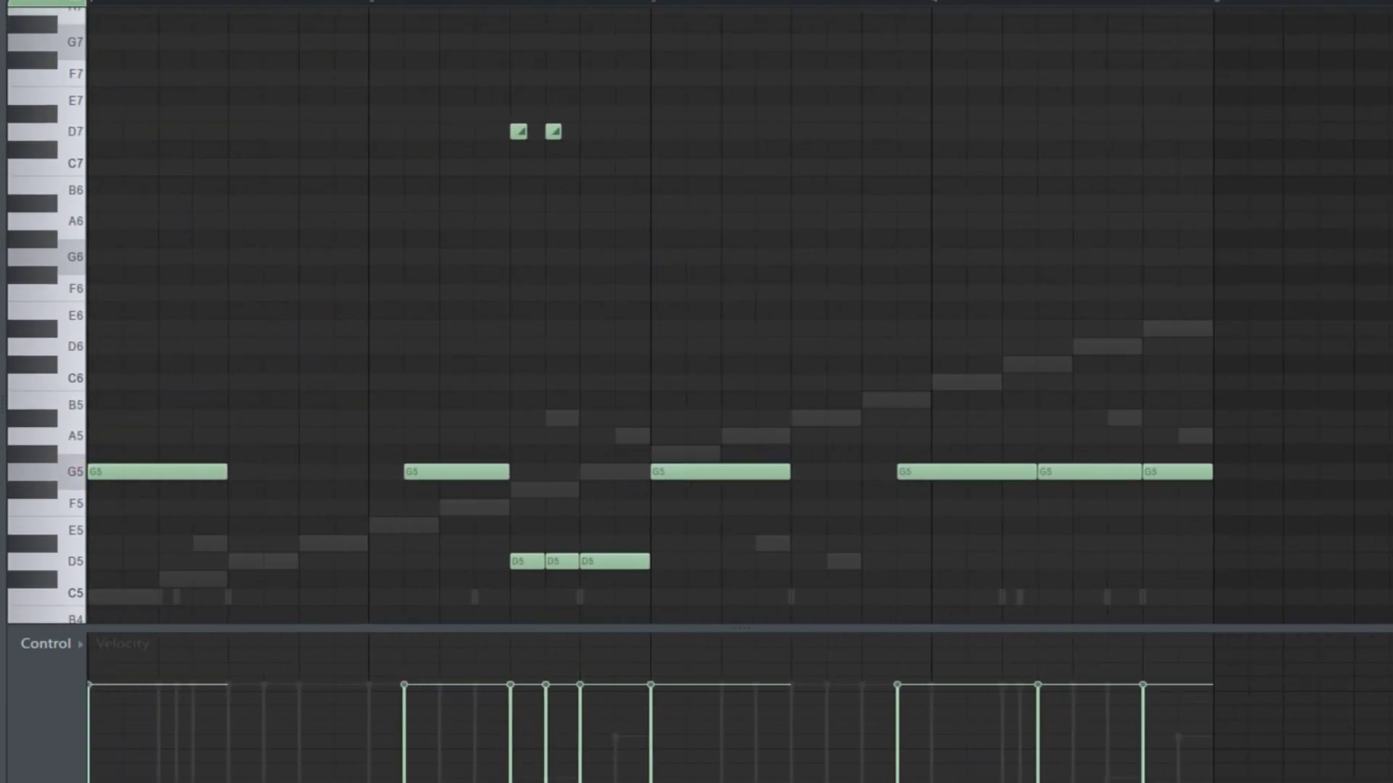
{"action": "scroll", "coordinate": [296, 254], "scroll_direction": "down", "scroll_amount": 2}
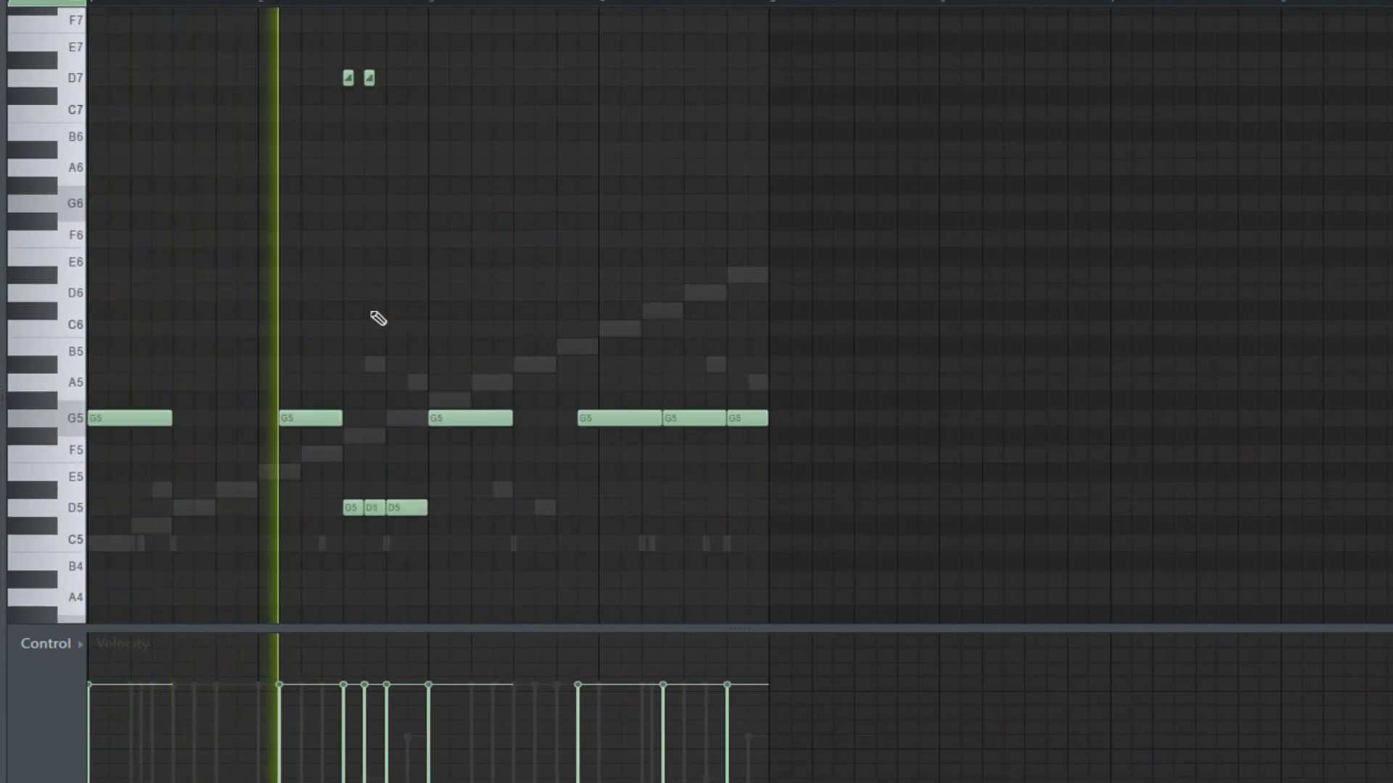
Step: Raise the one-beat D5 at the end of bar 2 to D6, split into two half-beat notes, and play it
{"action": "scroll", "coordinate": [380, 317], "scroll_direction": "up", "scroll_amount": 2}
{"action": "key", "text": "space"}
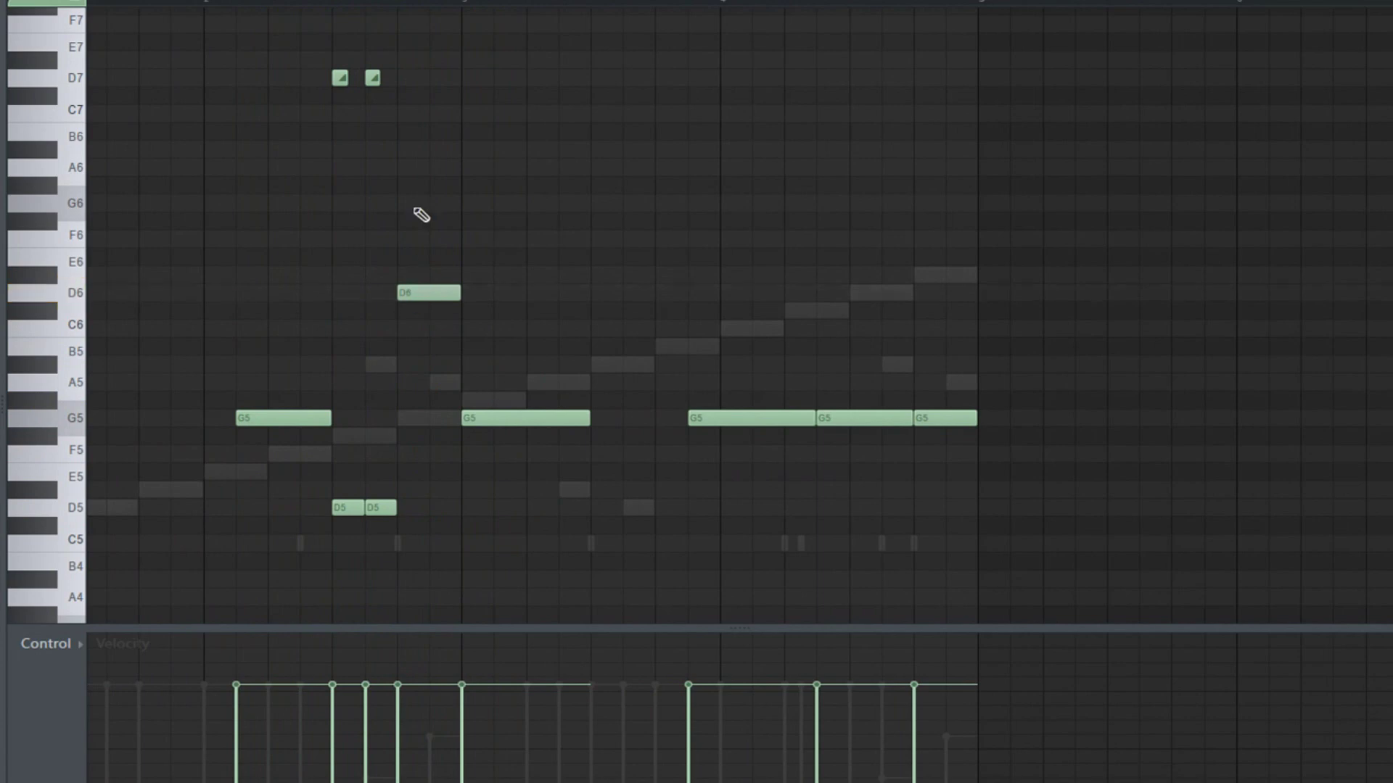
{"action": "left_click", "coordinate": [332, 4]}
{"action": "key", "text": "space"}
{"action": "key", "text": "space"}
{"action": "left_click_drag", "start_coordinate": [451, 296], "coordinate": [420, 299]}
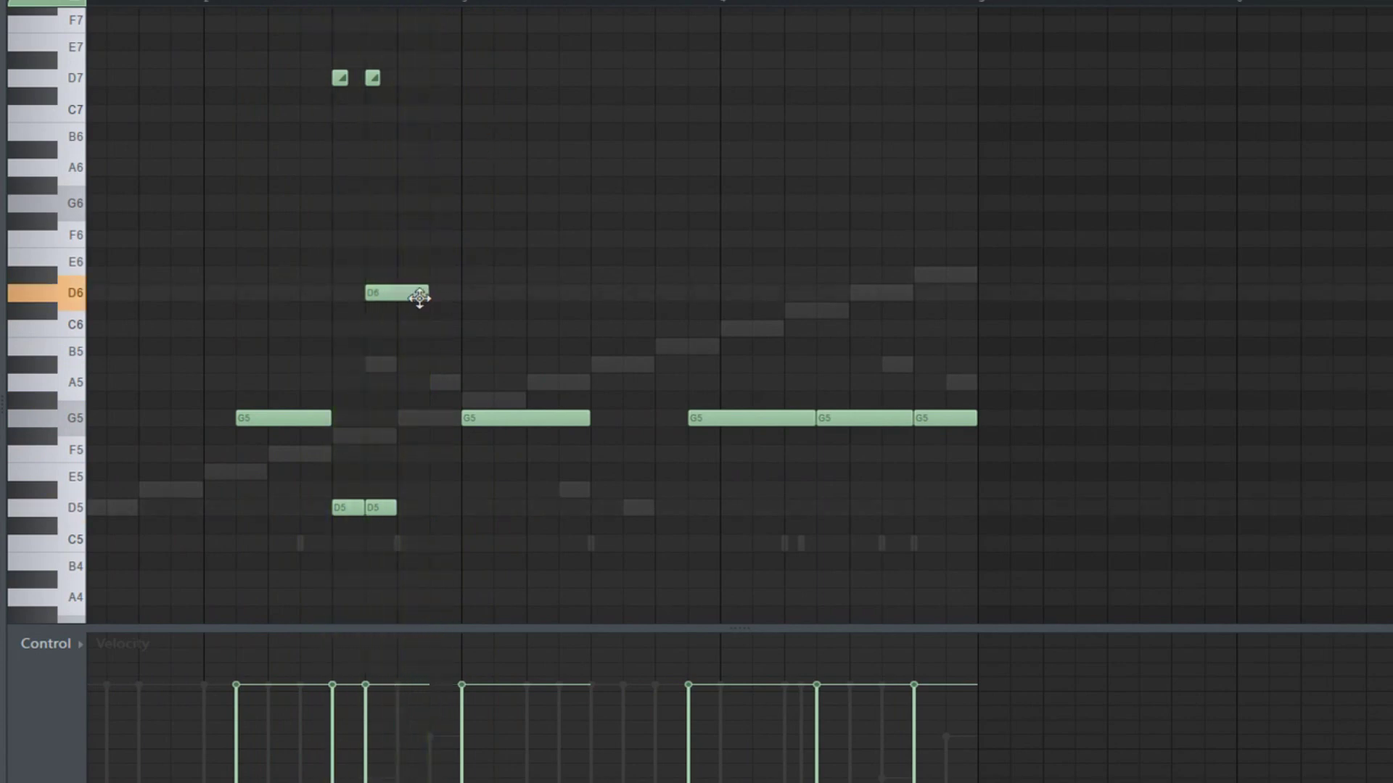
{"action": "left_click", "coordinate": [444, 293]}
{"action": "key", "text": "space"}
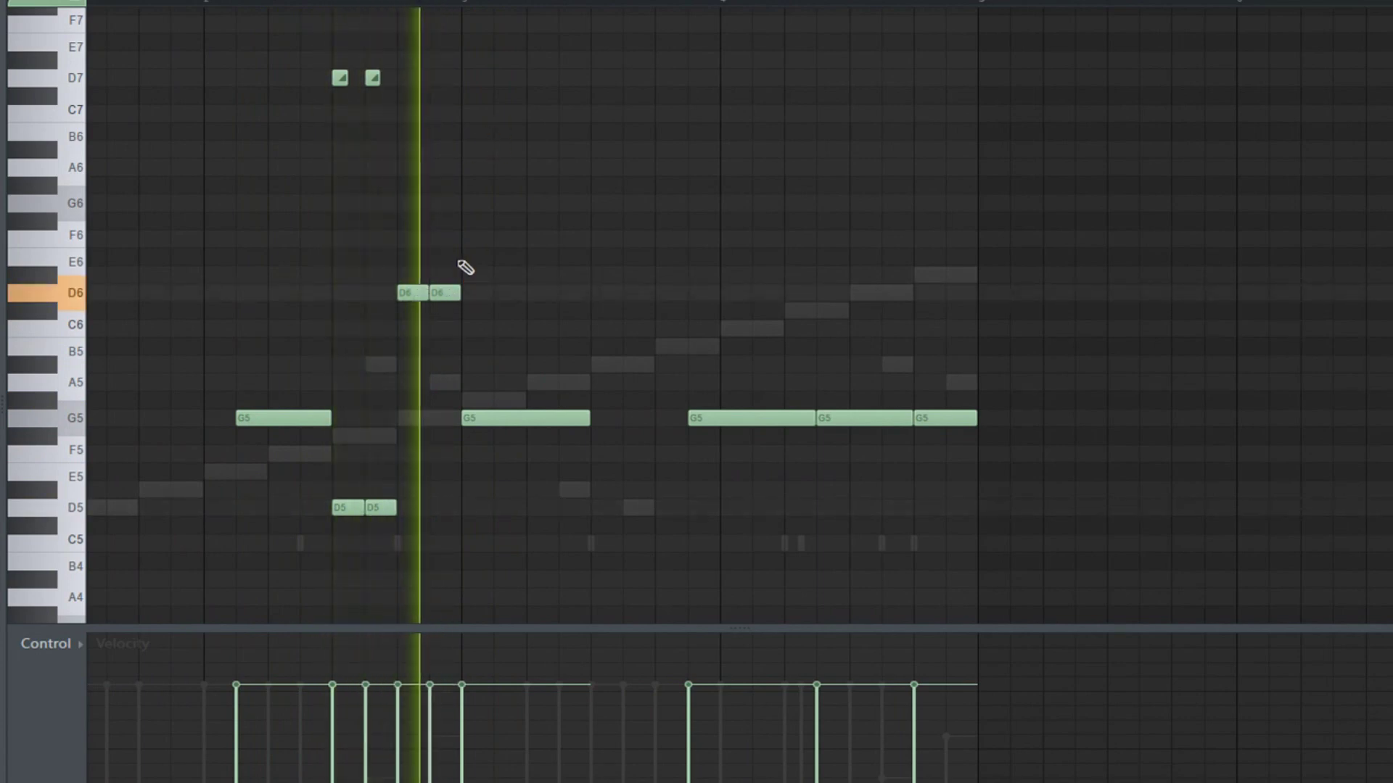
Step: End bar 4 with a C5 note one and a half beats long, shortening the preceding G5 to one beat
{"action": "scroll", "coordinate": [538, 276], "scroll_direction": "down", "scroll_amount": 2}
{"action": "scroll", "coordinate": [649, 444], "scroll_direction": "up", "scroll_amount": 3}
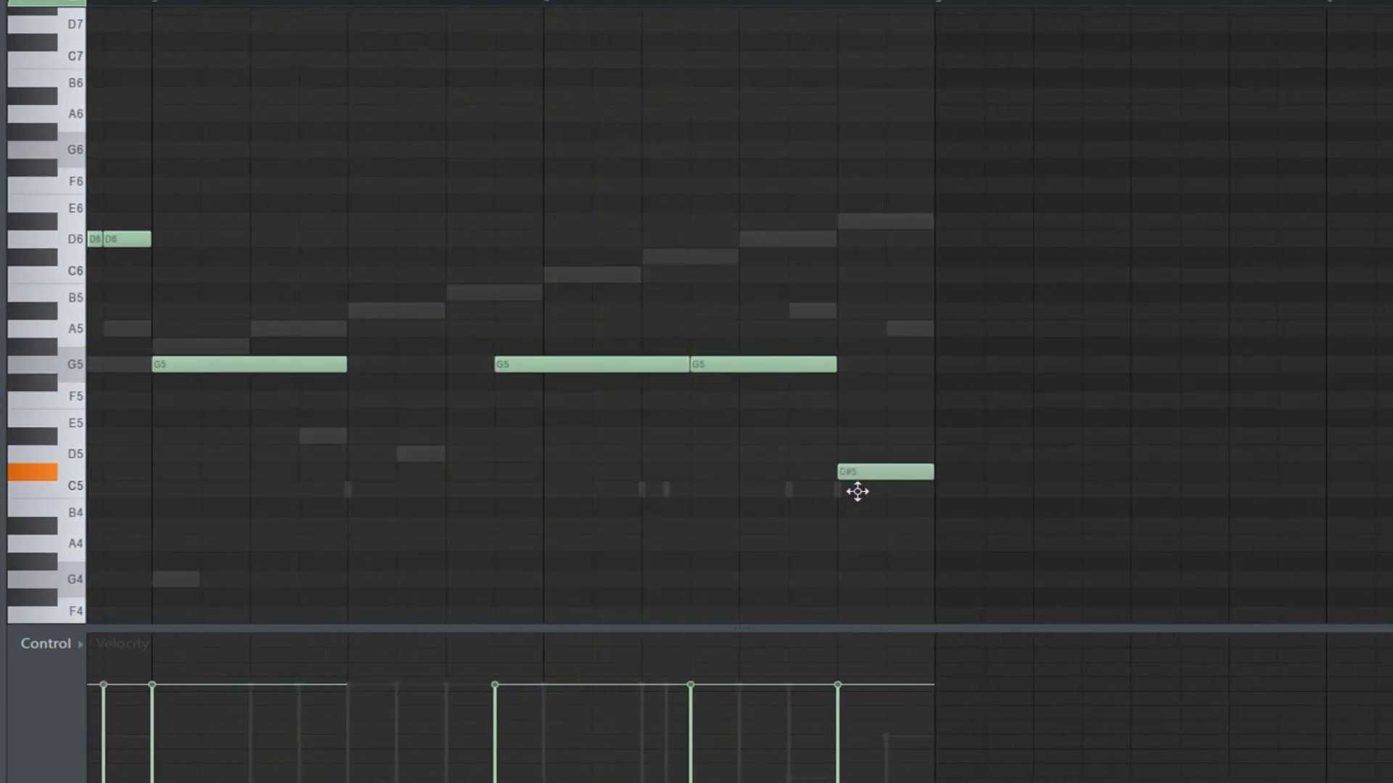
{"action": "scroll", "coordinate": [846, 429], "scroll_direction": "down", "scroll_amount": 3}
{"action": "scroll", "coordinate": [734, 443], "scroll_direction": "down", "scroll_amount": 1}
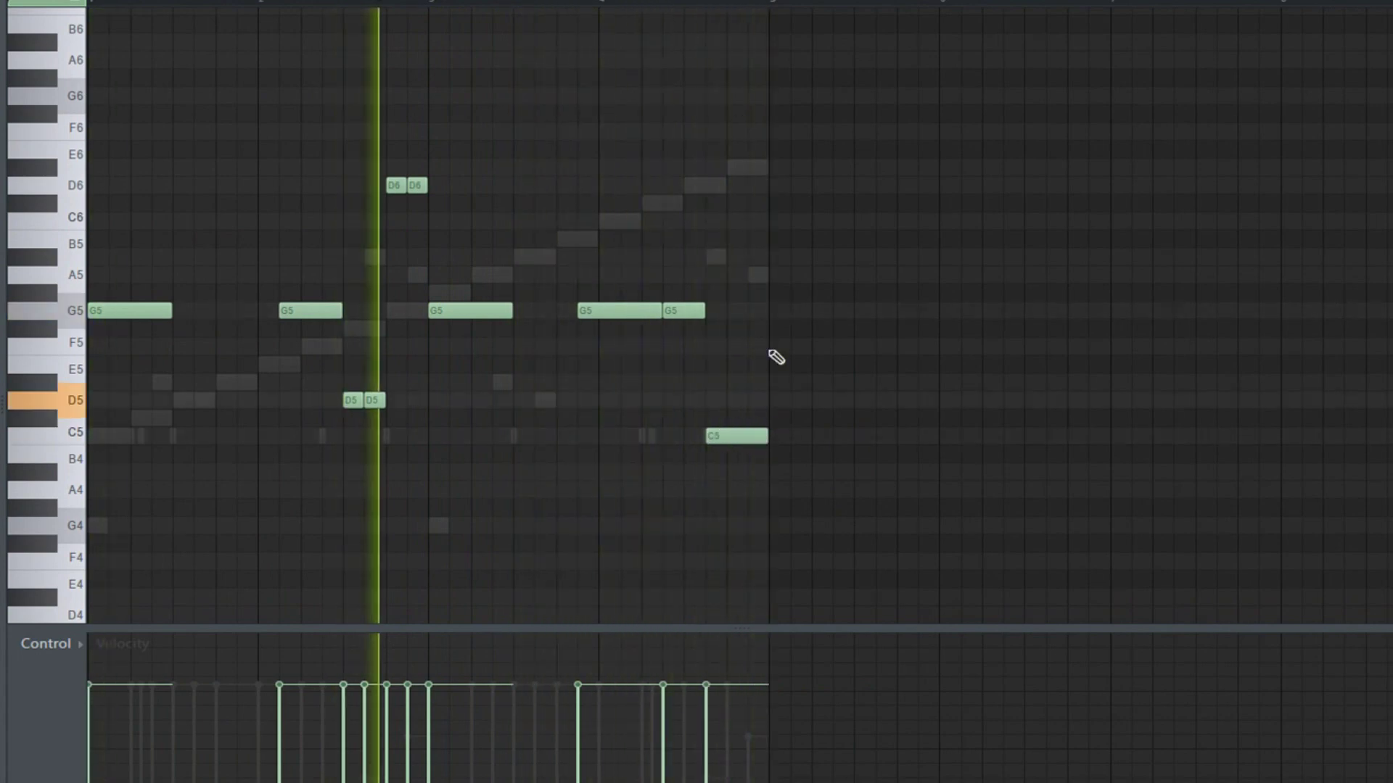
Step: Shorten the two D6 notes at the end of bar 2 slightly to leave a small gap after each
{"action": "scroll", "coordinate": [399, 237], "scroll_direction": "up", "scroll_amount": 2}
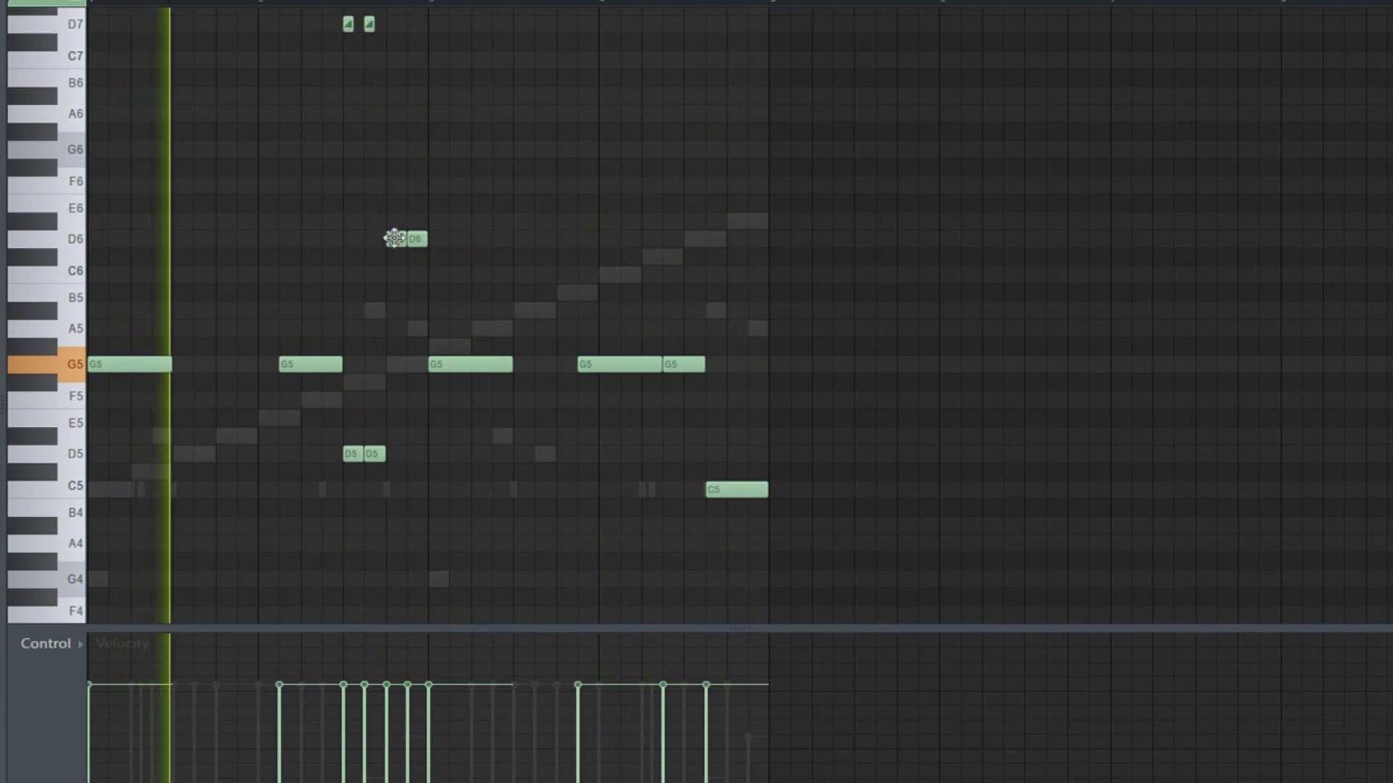
{"action": "scroll", "coordinate": [549, 249], "scroll_direction": "up", "scroll_amount": 3, "text": "ctrl"}
{"action": "left_click", "coordinate": [576, 190]}
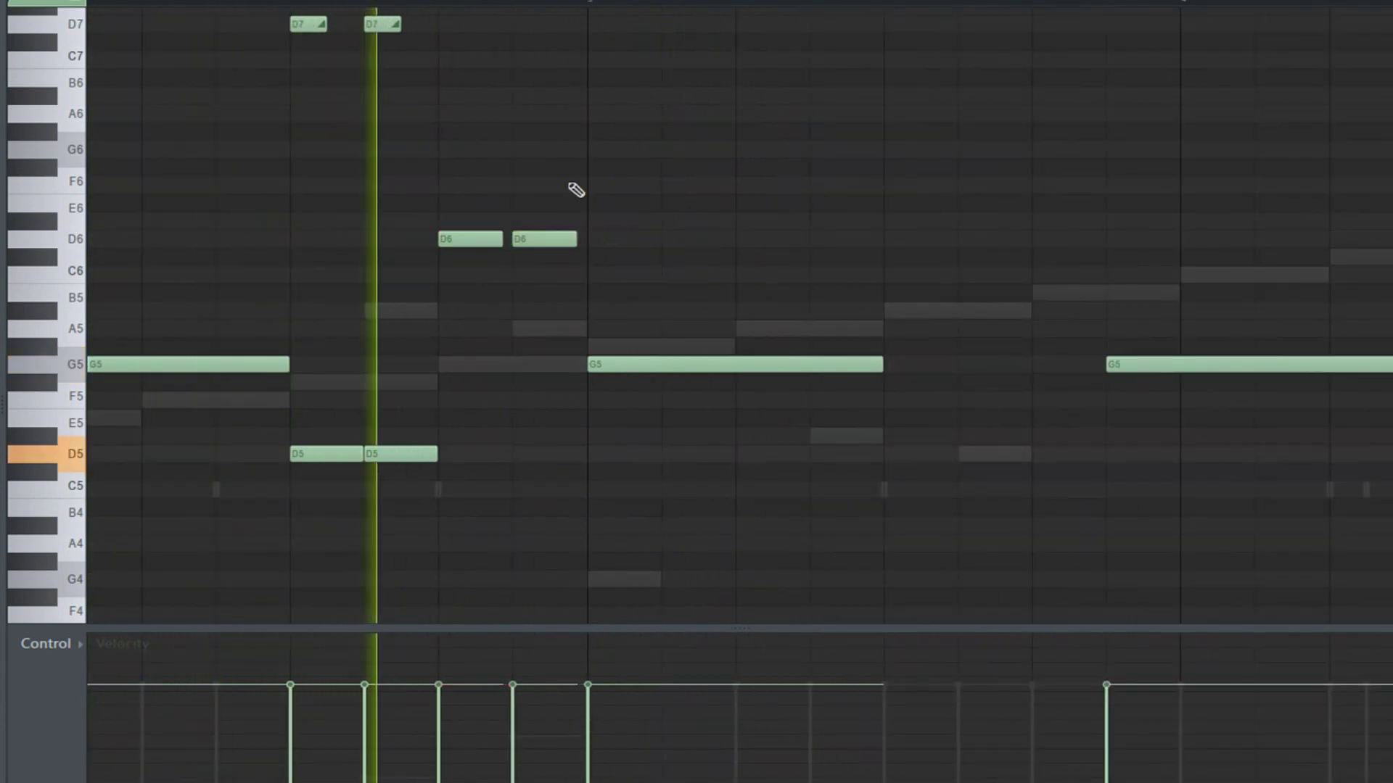
{"action": "scroll", "coordinate": [591, 175], "scroll_direction": "down", "scroll_amount": 4, "text": "ctrl"}
Step: Program C5 hits on the DIOR HAT channel at sixteenth steps 1, 4, 6 and 7 of all four bars, and play them
{"action": "key", "text": "F6"}
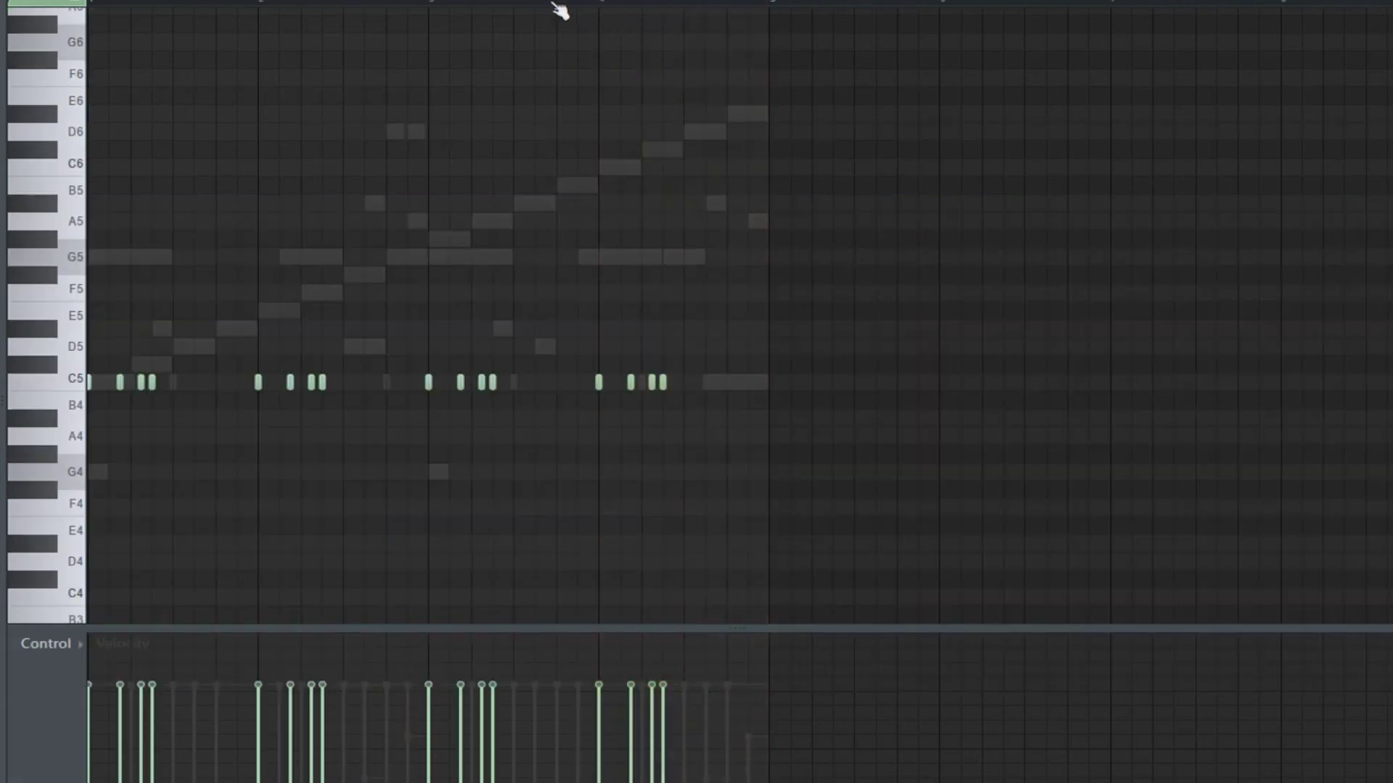
{"action": "key", "text": "space"}
{"action": "scroll", "coordinate": [294, 293], "scroll_direction": "up", "scroll_amount": 4, "text": "ctrl"}
{"action": "scroll", "coordinate": [562, 424], "scroll_direction": "down", "scroll_amount": 2}
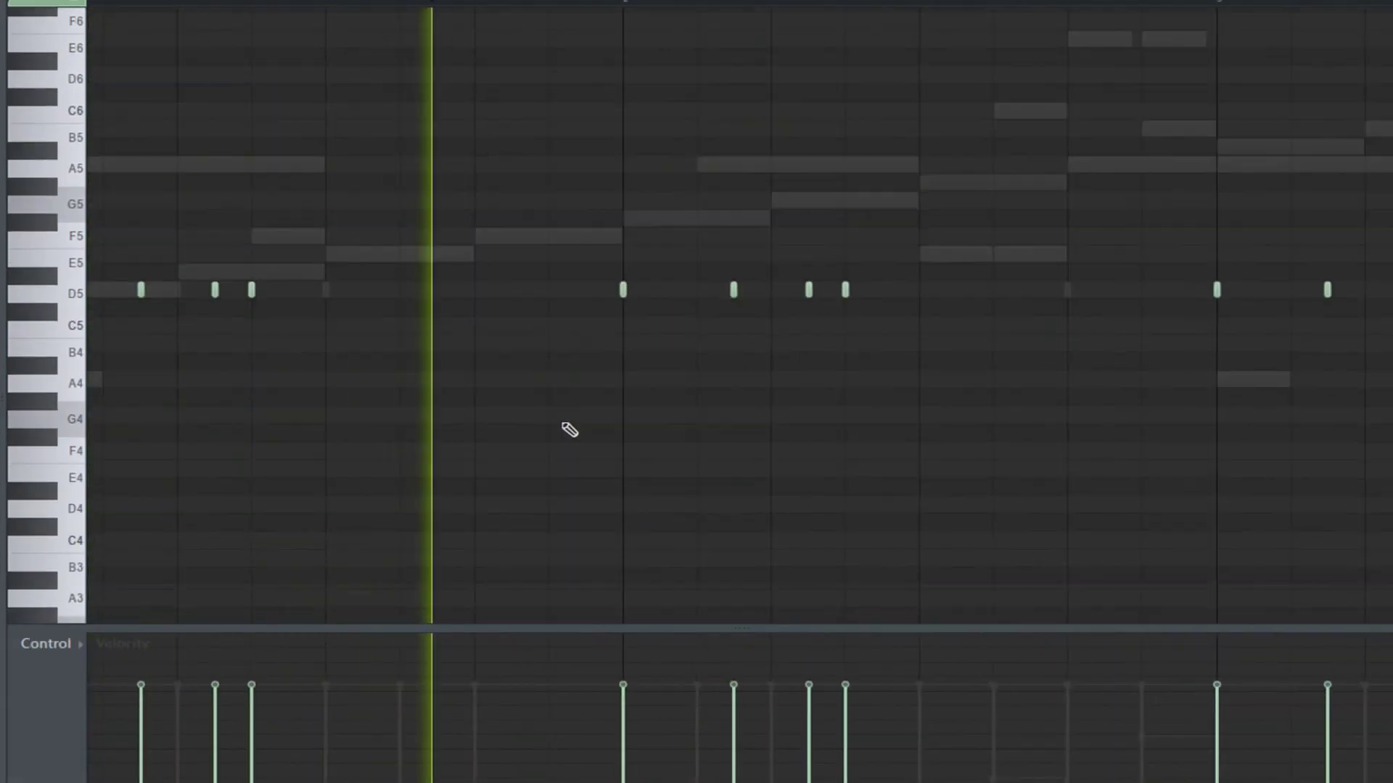
{"action": "scroll", "coordinate": [602, 428], "scroll_direction": "down", "scroll_amount": 3}
{"action": "scroll", "coordinate": [631, 429], "scroll_direction": "down", "scroll_amount": 2, "text": "ctrl"}
{"action": "scroll", "coordinate": [618, 401], "scroll_direction": "down", "scroll_amount": 1, "text": "ctrl"}
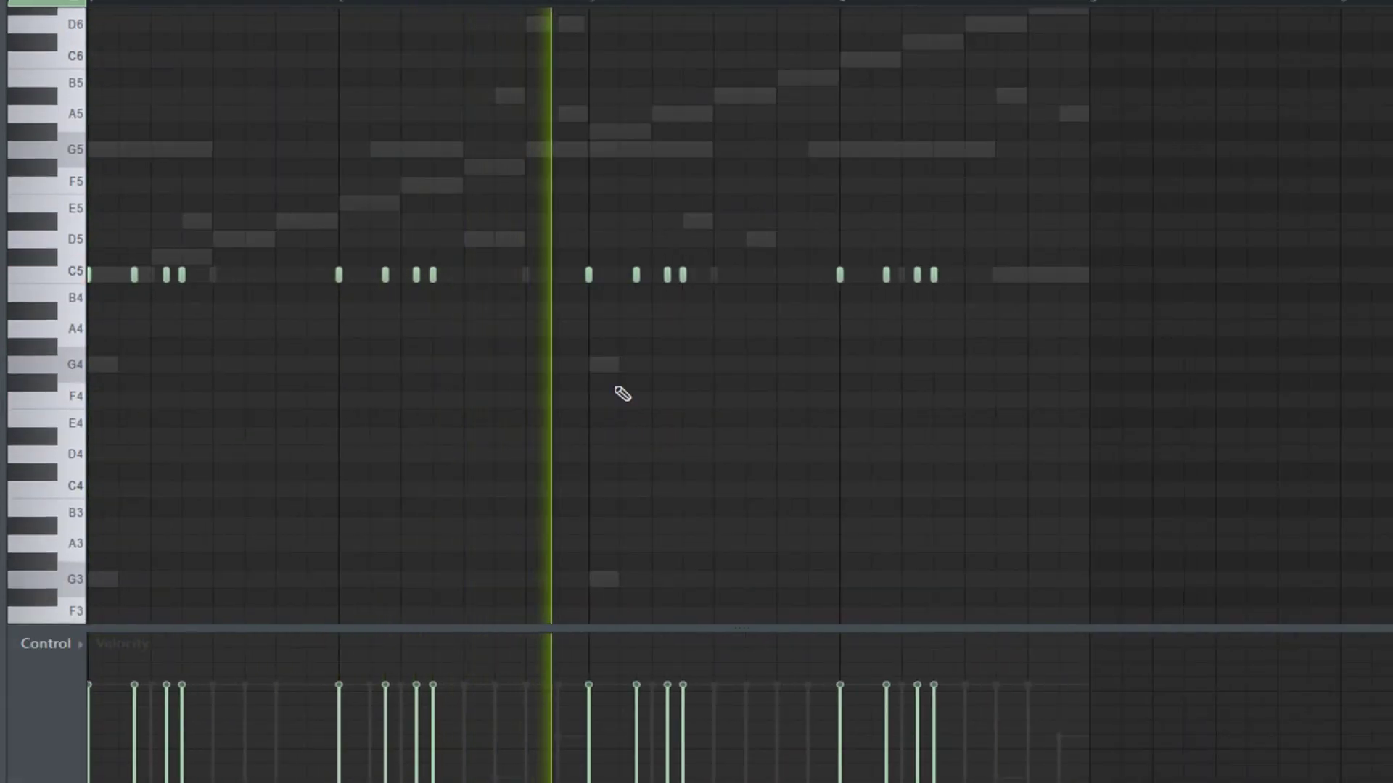
Step: Duplicate the last two hi-hat hits of bar 2 one beat further on and play the pattern
{"action": "scroll", "coordinate": [402, 145], "scroll_direction": "up", "scroll_amount": 3, "text": "ctrl"}
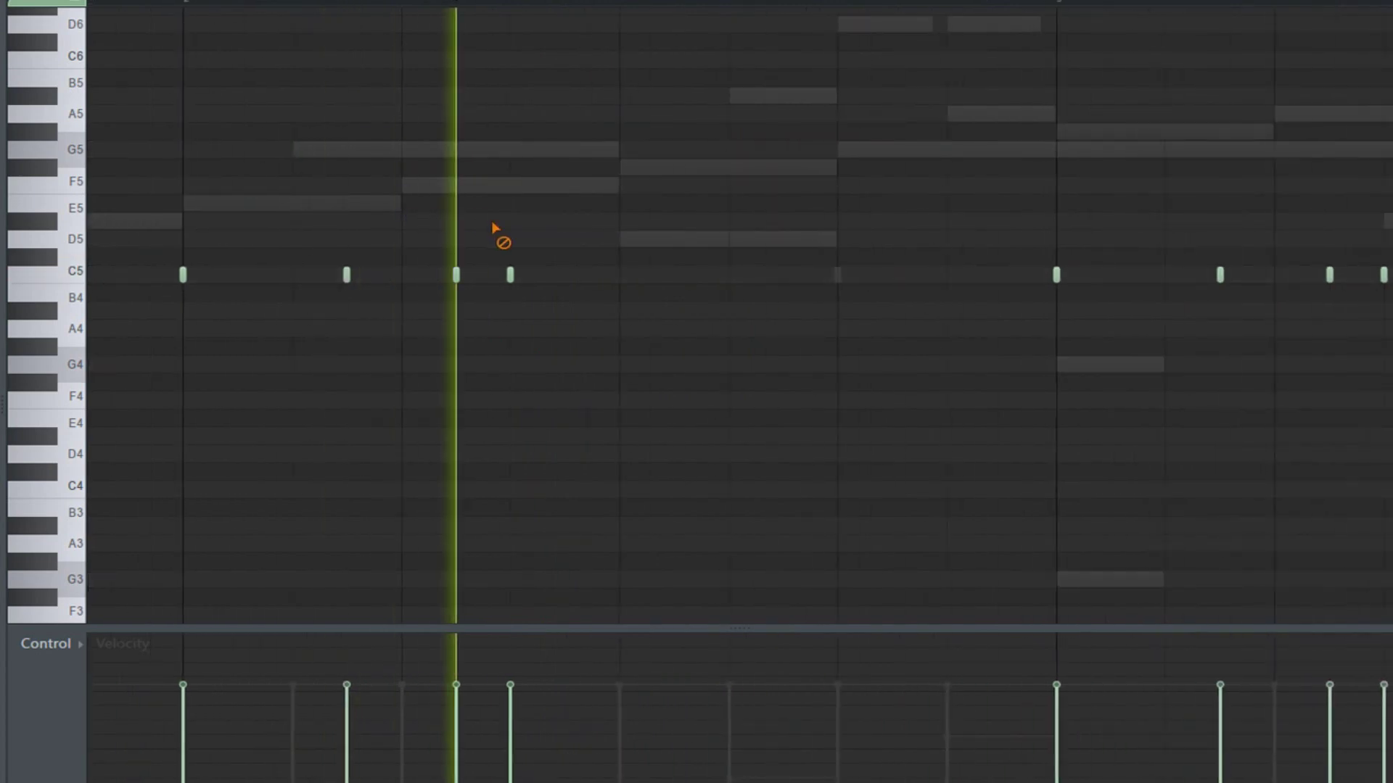
{"action": "key", "text": "space"}
{"action": "left_click_drag", "start_coordinate": [565, 294], "coordinate": [438, 274], "text": "ctrl"}
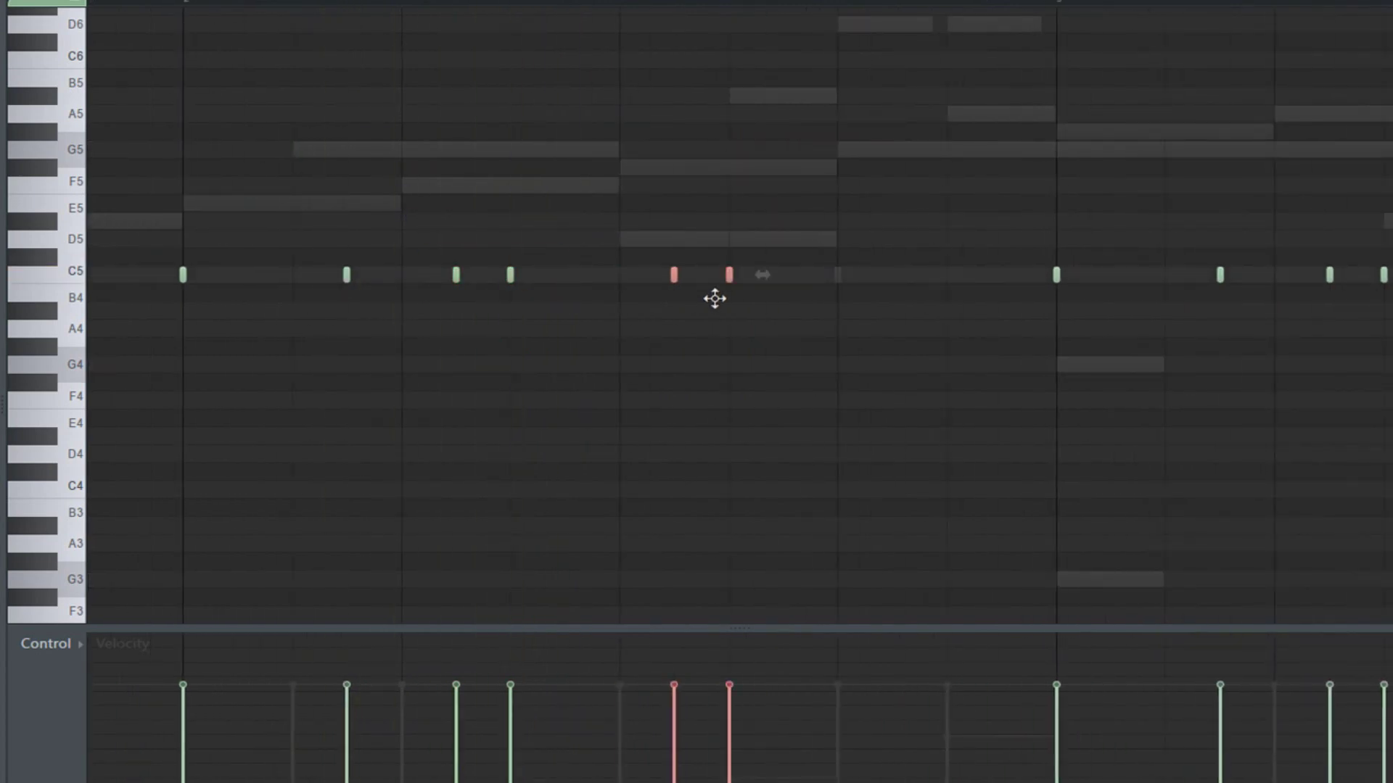
{"action": "key", "text": "space"}
{"action": "scroll", "coordinate": [730, 388], "scroll_direction": "down", "scroll_amount": 3, "text": "ctrl"}
{"action": "key", "text": "ctrl+d"}
{"action": "scroll", "coordinate": [705, 391], "scroll_direction": "down", "scroll_amount": 2, "text": "ctrl"}
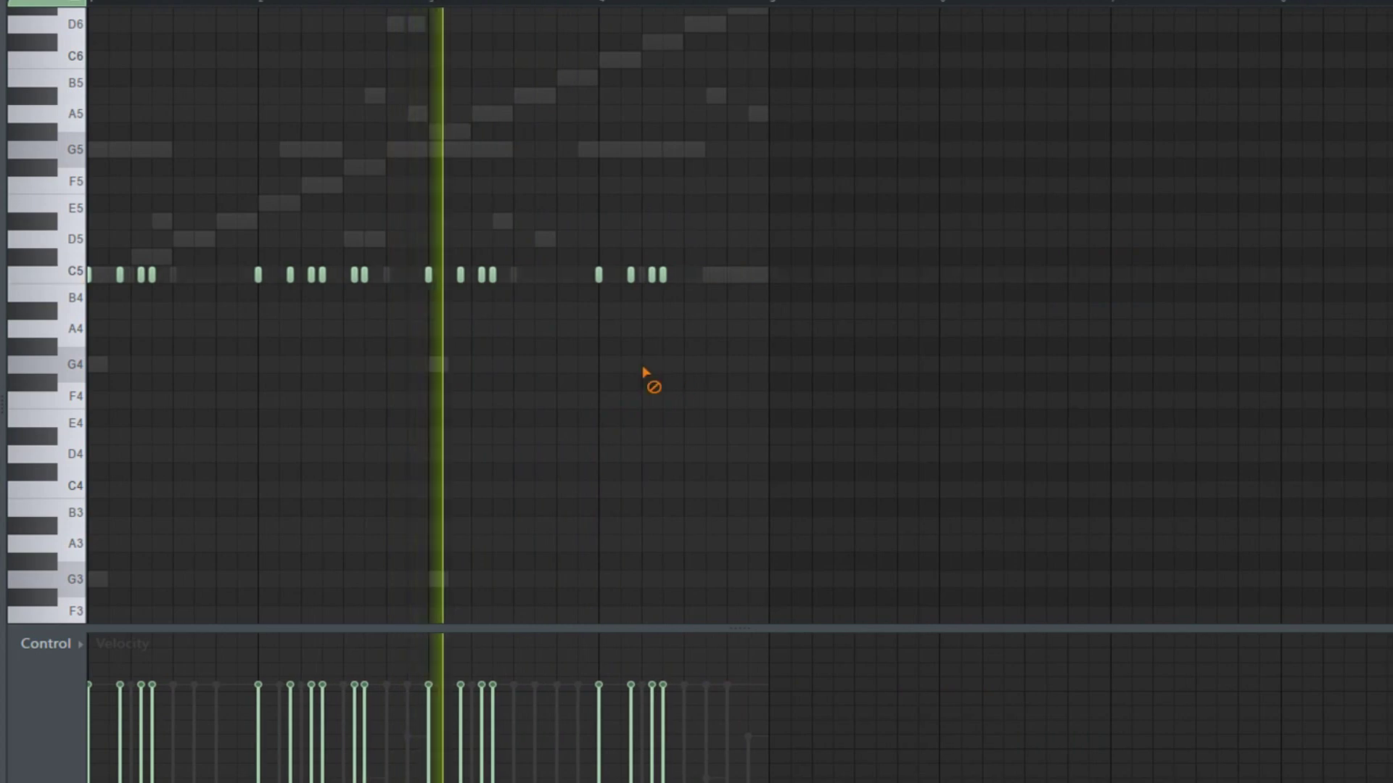
Step: Extend every hi-hat note to reach the next one, and replace bars 3 and 4 with a copy of bars 1 and 2
{"action": "key", "text": "space"}
{"action": "key", "text": "ctrl+l"}
{"action": "left_click_drag", "start_coordinate": [706, 282], "coordinate": [433, 230], "text": "ctrl"}
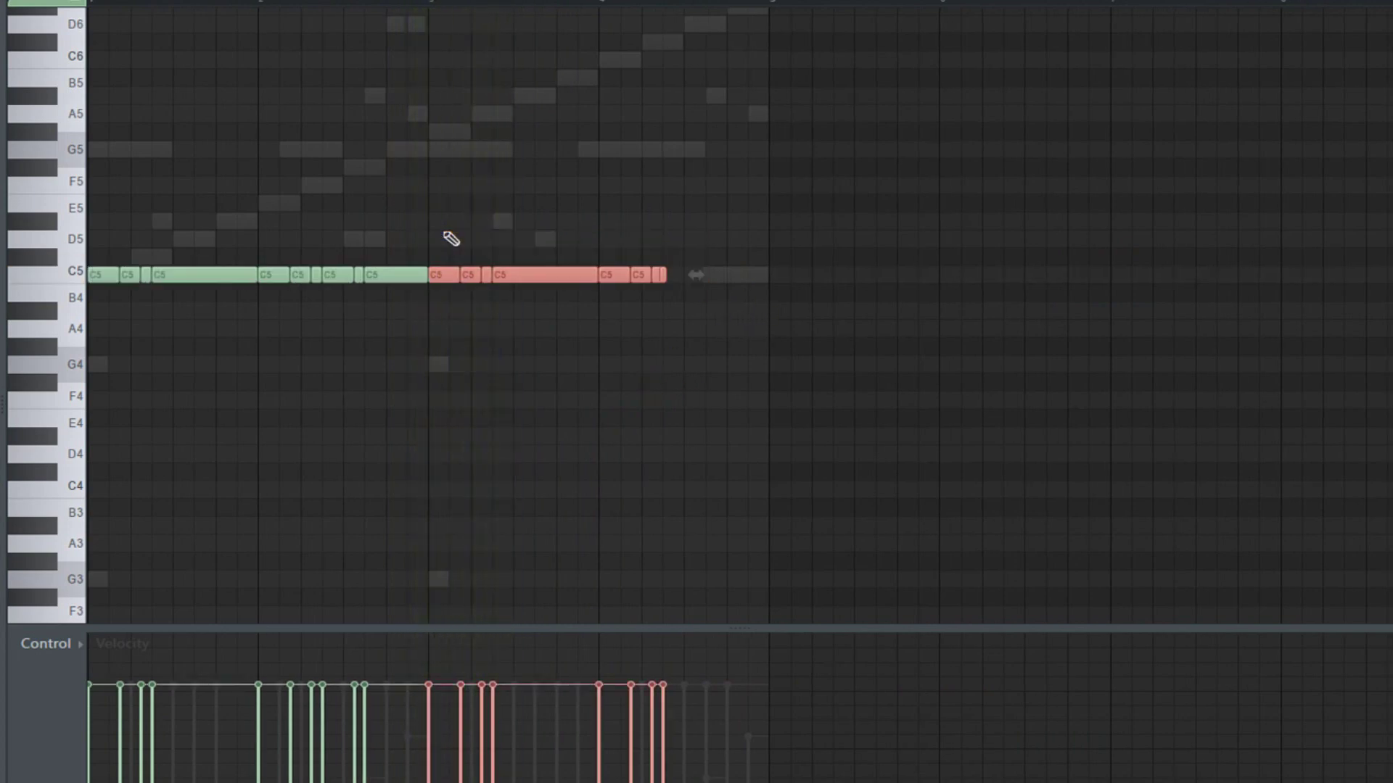
{"action": "key", "text": "space"}
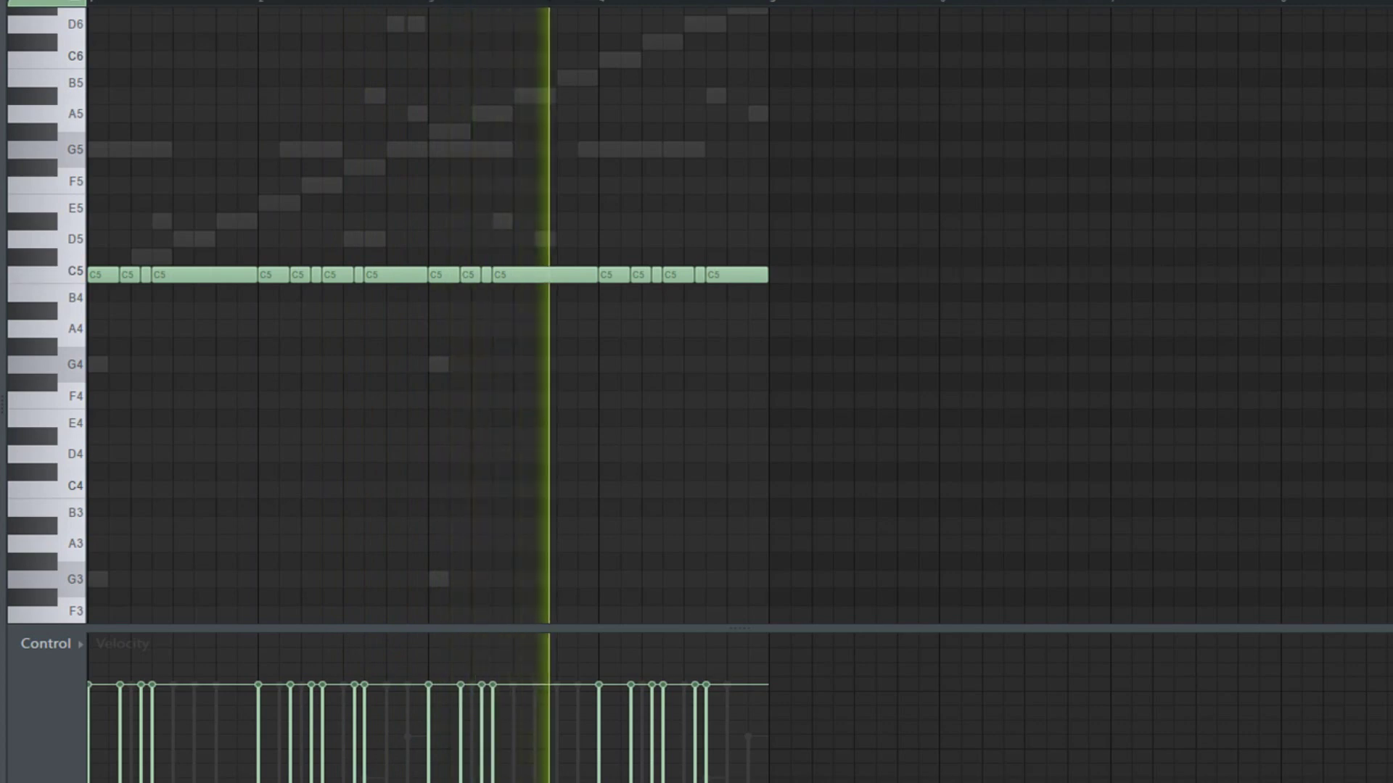
Step: Open the SNARE II channel in the piano roll and draw three short D#5 notes from beat 4 of bar 1
{"action": "key", "text": "F6"}
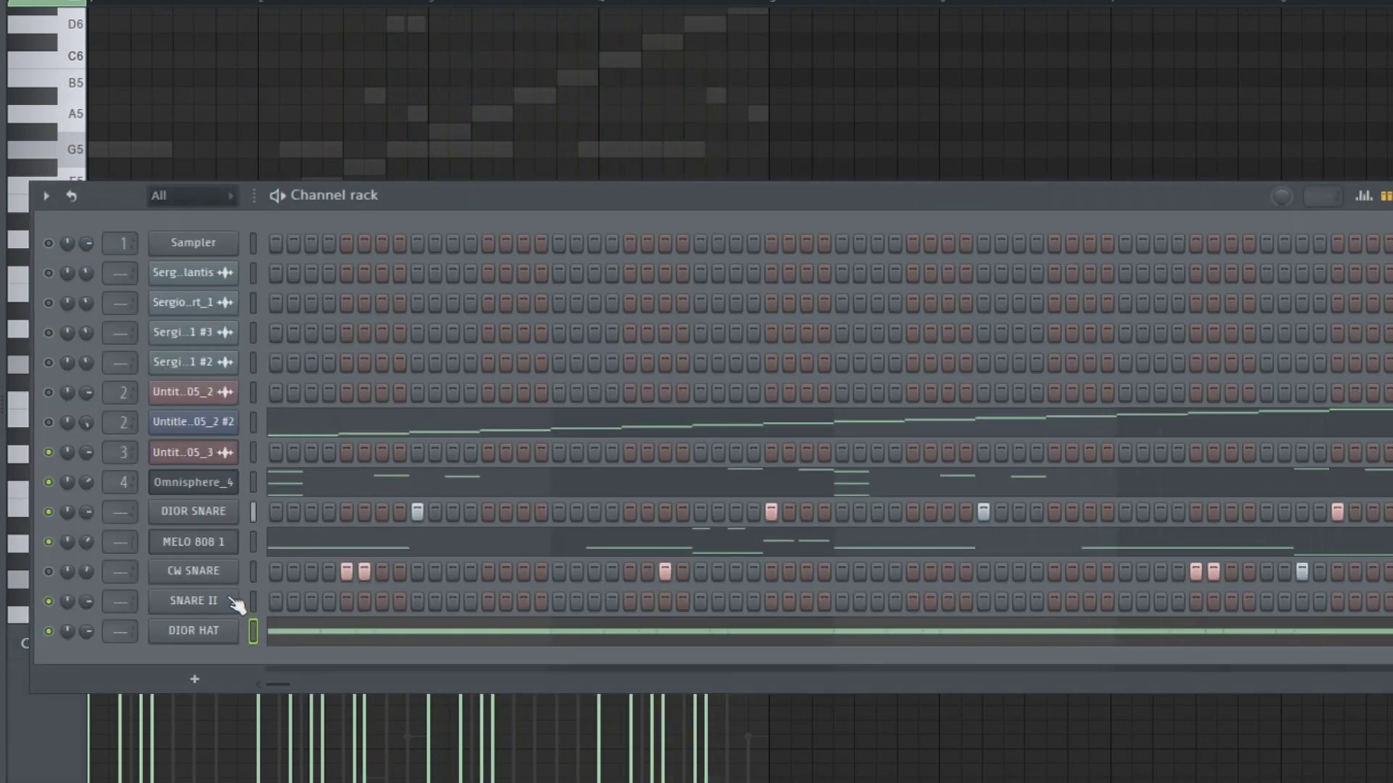
{"action": "key", "text": "F6"}
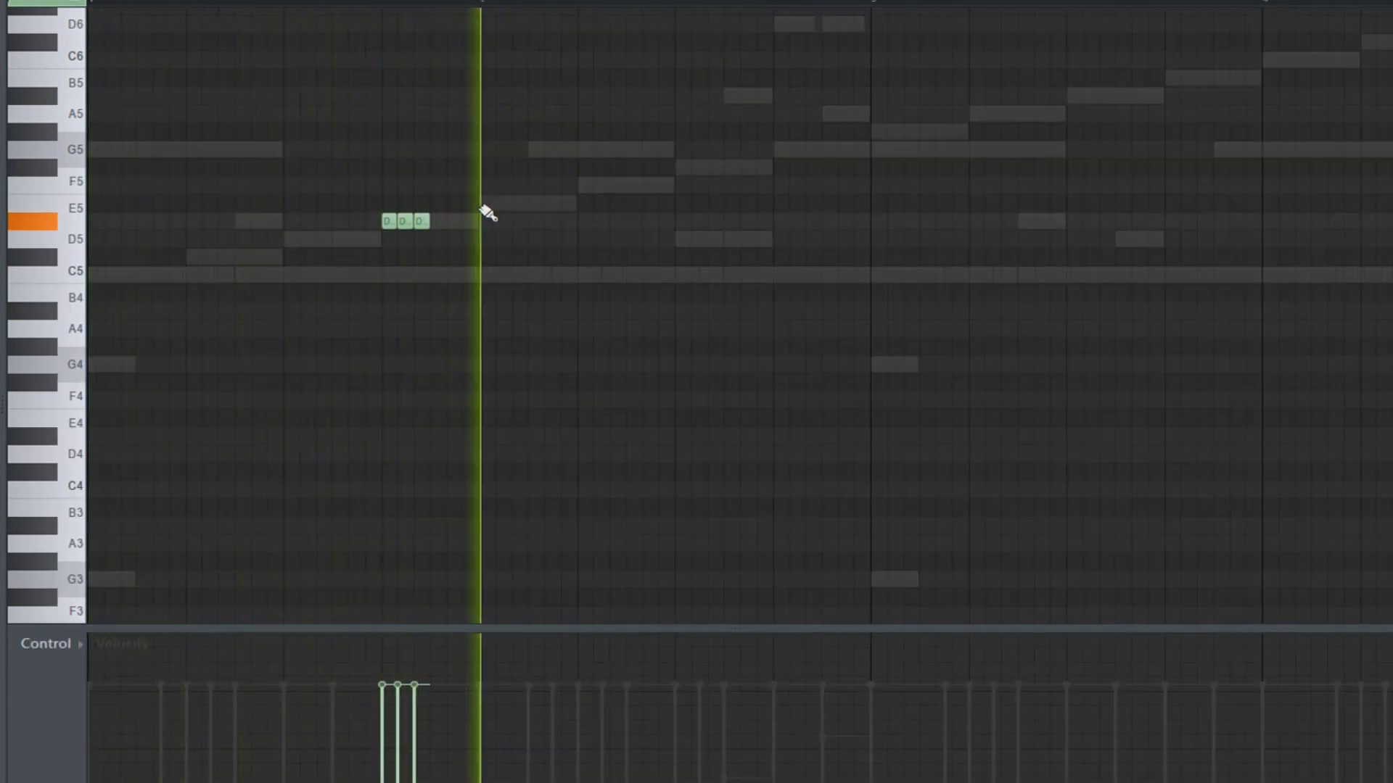
Step: Try descending A#4, A4 and G4 snare hits from the start of bar 2, play them, and delete all three
{"action": "left_click", "coordinate": [430, 274]}
{"action": "left_click", "coordinate": [447, 328]}
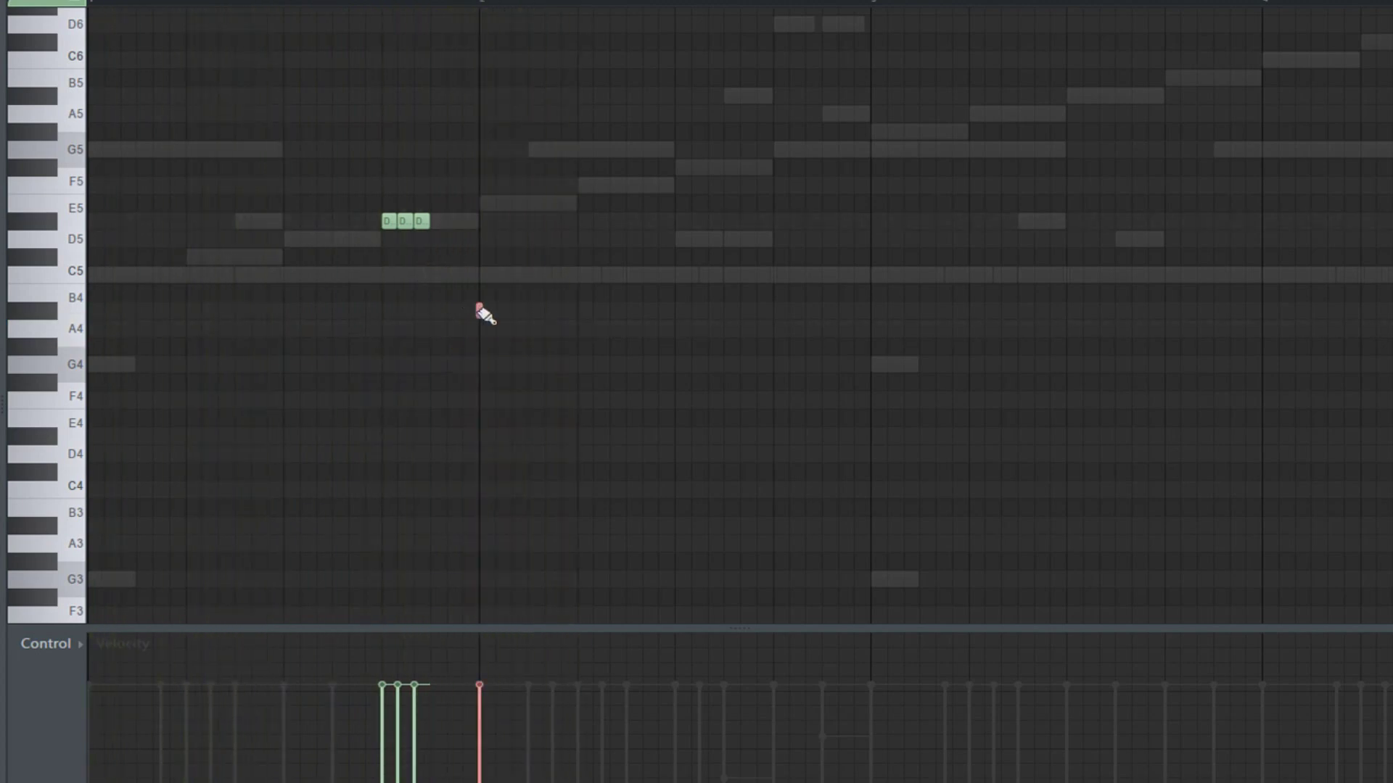
{"action": "scroll", "coordinate": [531, 342], "scroll_direction": "down", "scroll_amount": 3, "text": "ctrl"}
{"action": "scroll", "coordinate": [216, 302], "scroll_direction": "up", "scroll_amount": 4, "text": "ctrl"}
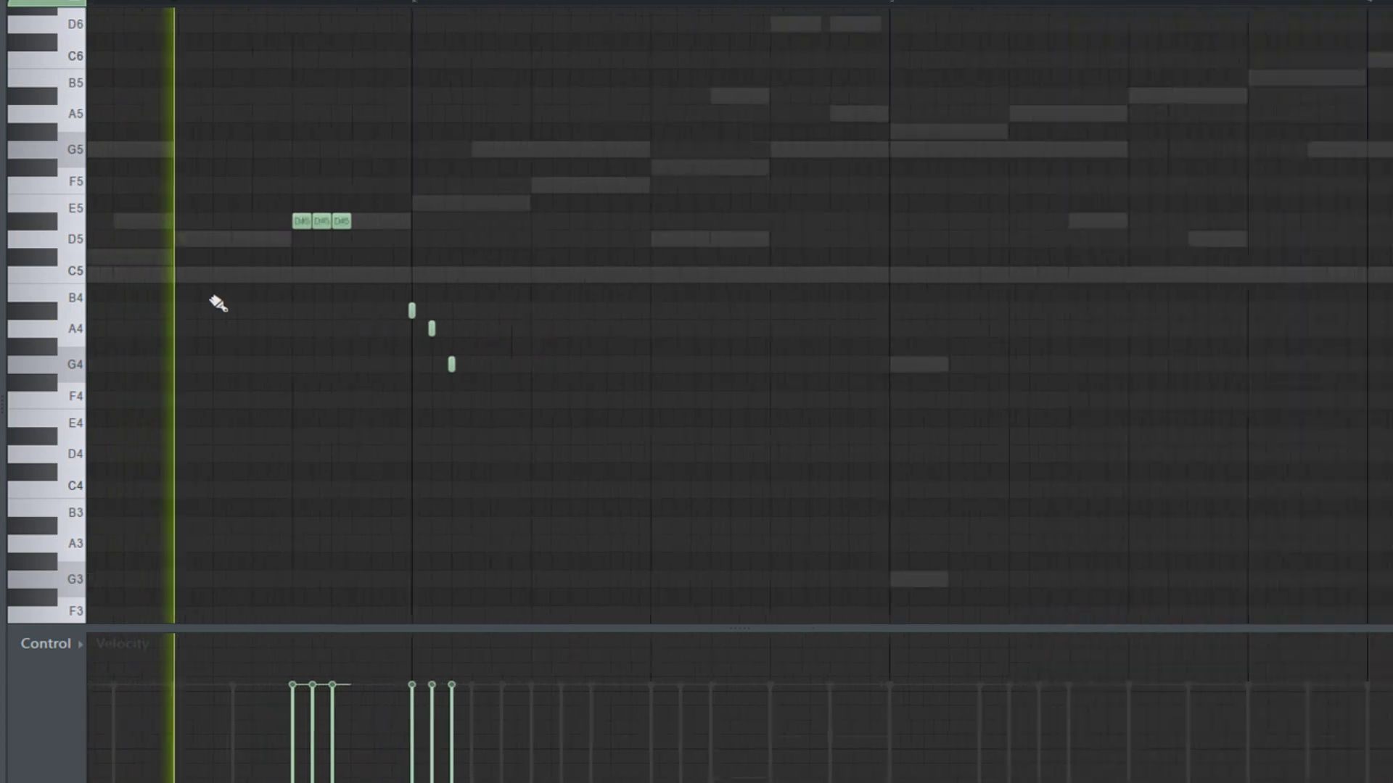
{"action": "scroll", "coordinate": [500, 268], "scroll_direction": "down", "scroll_amount": 3}
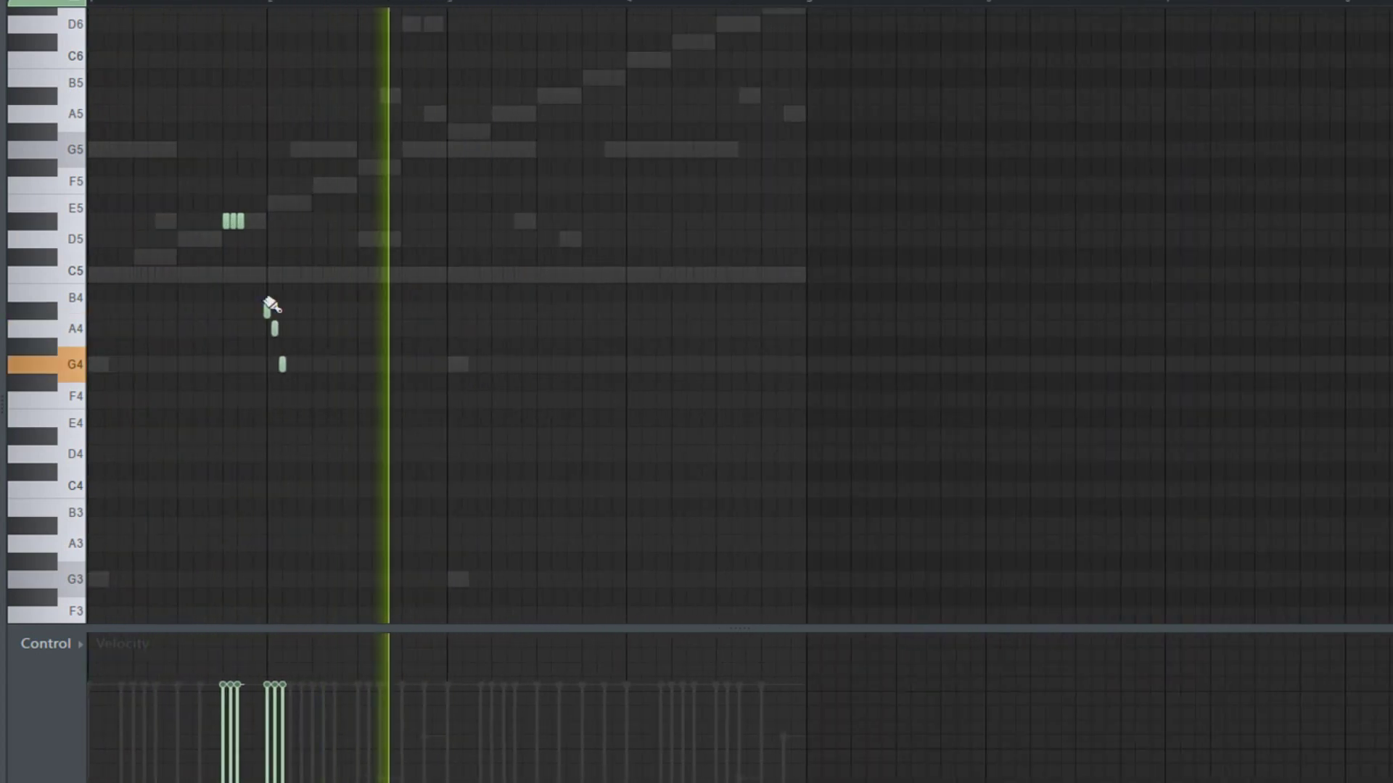
{"action": "right_click", "coordinate": [265, 309]}
{"action": "right_click", "coordinate": [282, 365]}
{"action": "right_click", "coordinate": [274, 329]}
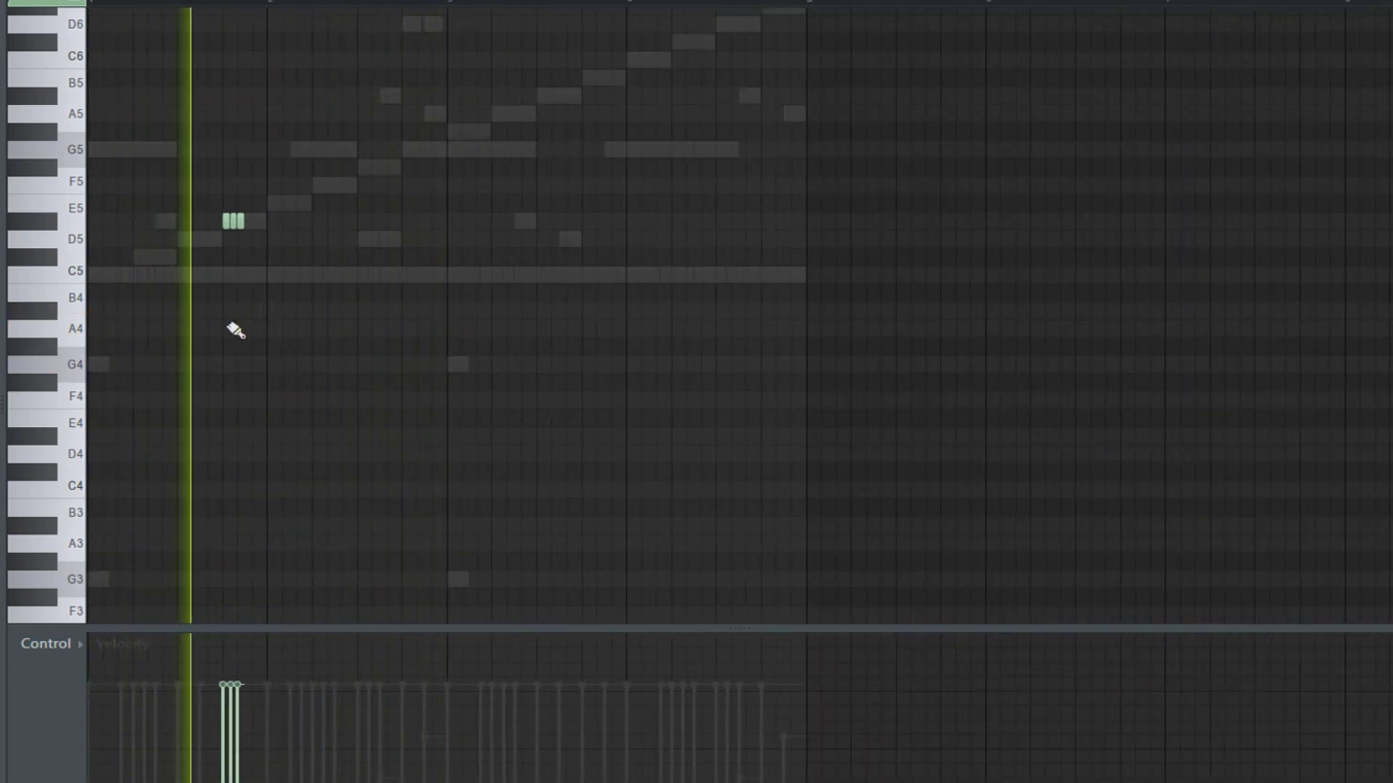
Step: Tighten the D#5 hits to eighth-beat notes and add matching A#4, A4 and G4 notes starting half a beat before bar 2
{"action": "scroll", "coordinate": [220, 317], "scroll_direction": "up", "scroll_amount": 4, "text": "ctrl"}
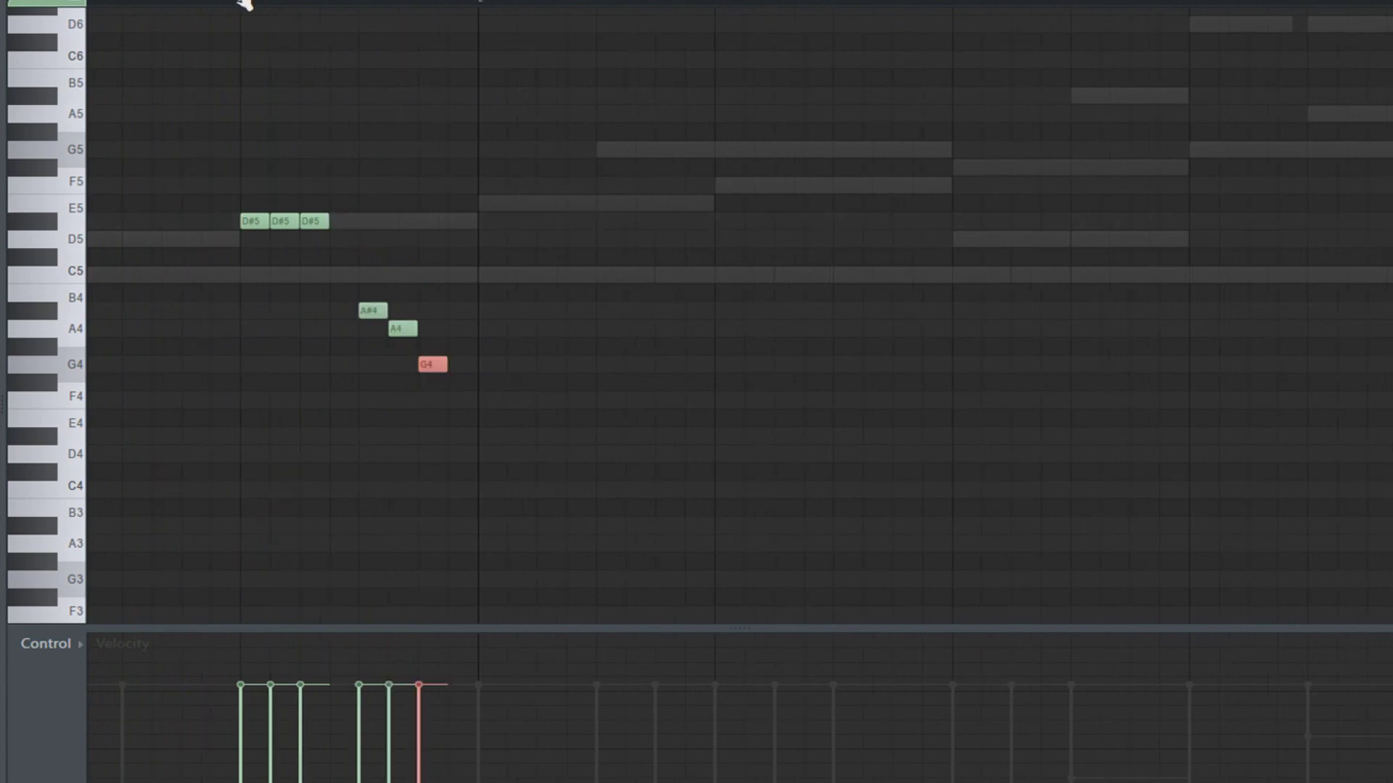
{"action": "scroll", "coordinate": [414, 221], "scroll_direction": "down", "scroll_amount": 4}
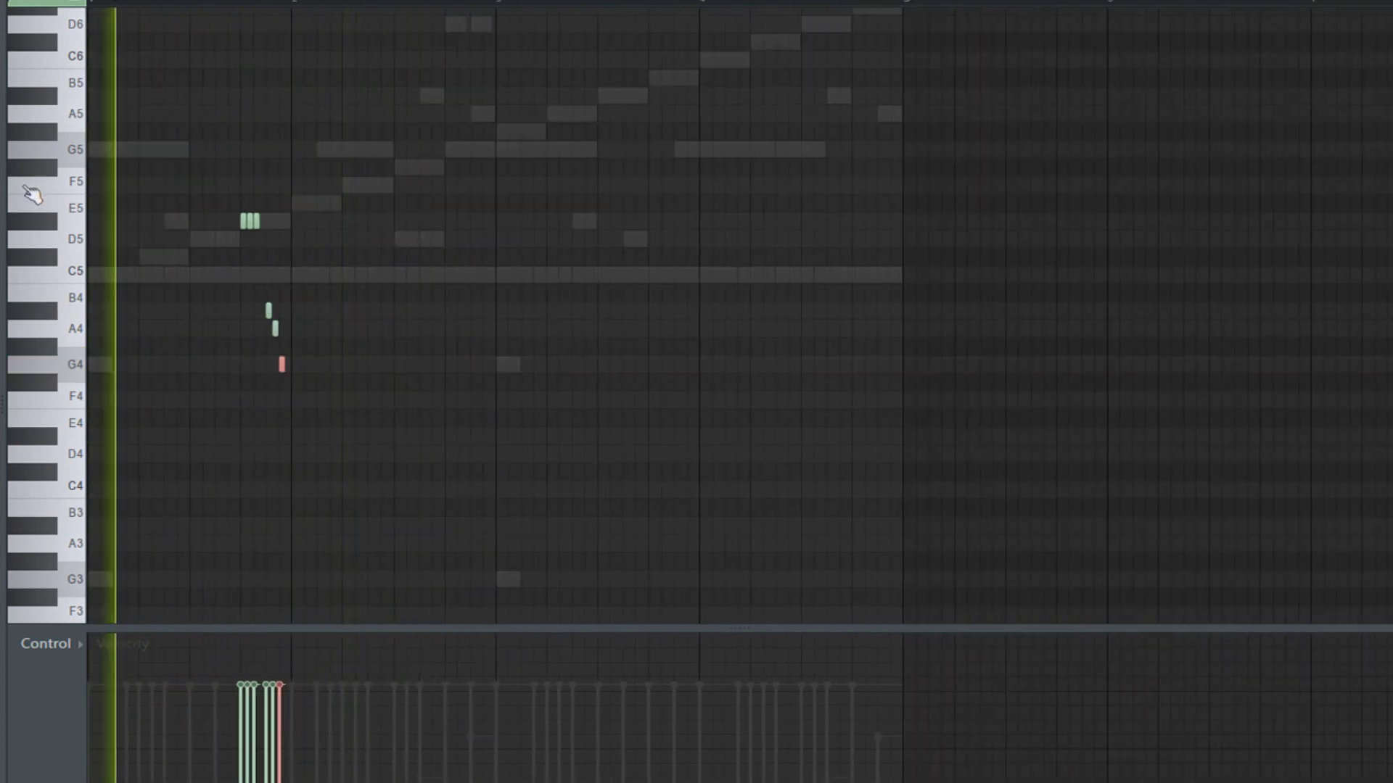
{"action": "scroll", "coordinate": [265, 233], "scroll_direction": "up", "scroll_amount": 3}
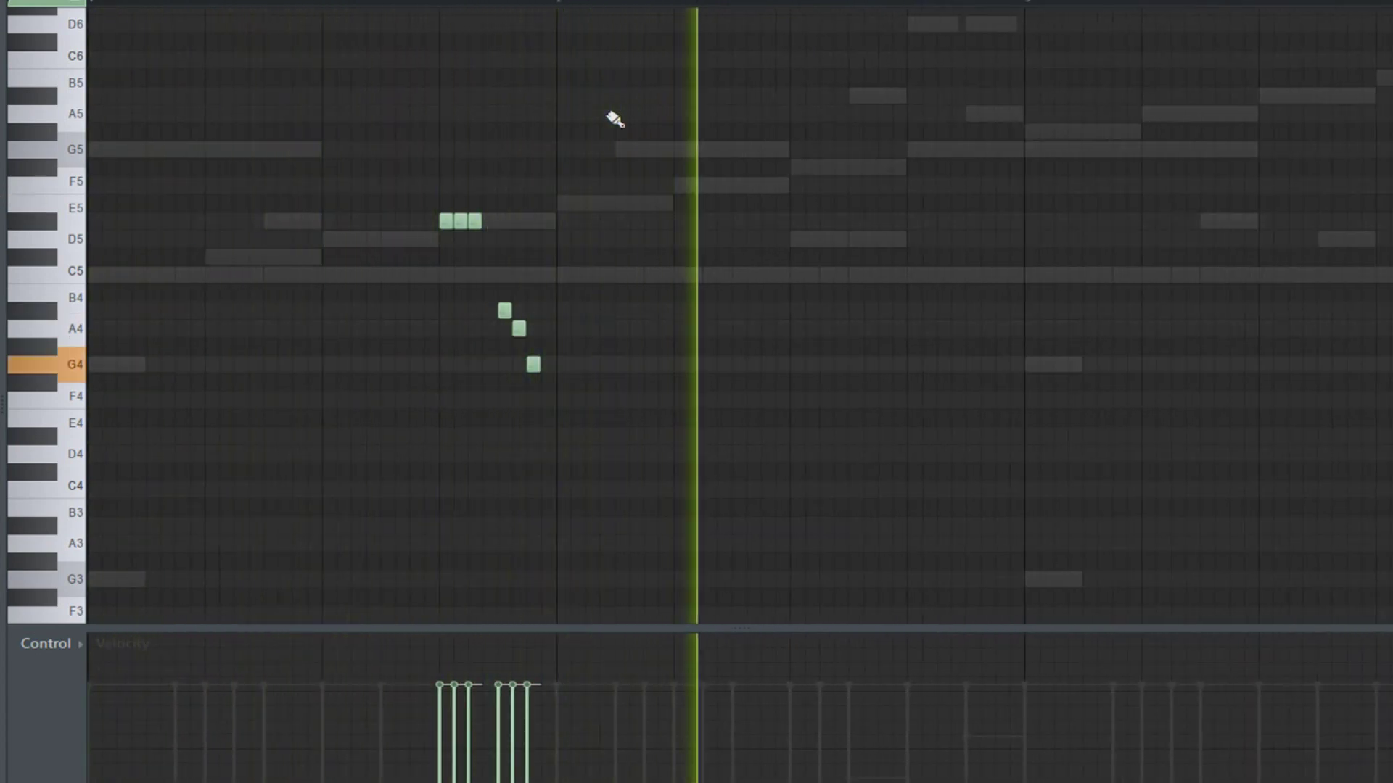
Step: Delete the third D#5 hit and the G4 hit from the snare roll, and play the loop
{"action": "key", "text": "space"}
{"action": "right_click", "coordinate": [533, 365]}
{"action": "key", "text": "space"}
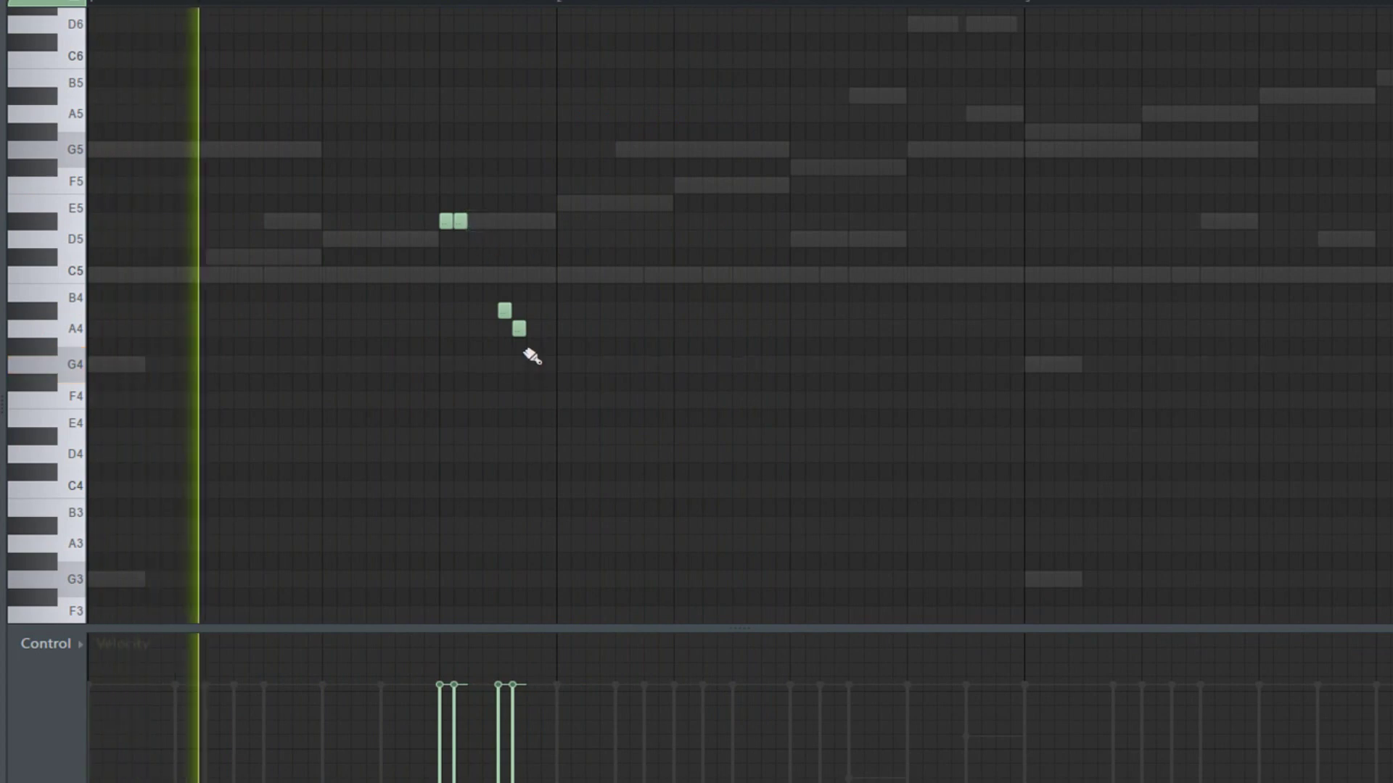
{"action": "scroll", "coordinate": [530, 352], "scroll_direction": "down", "scroll_amount": 2}
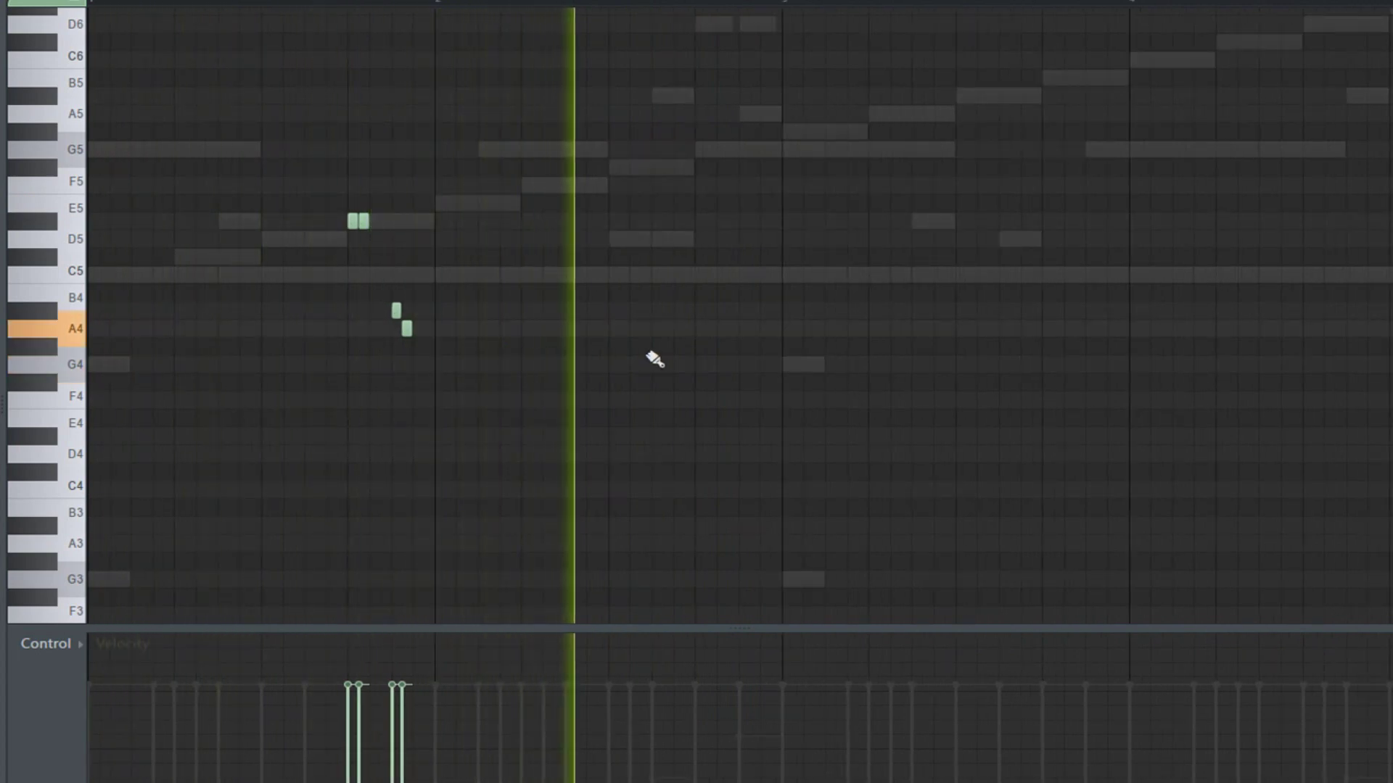
Step: Draw three short D#5 snare hits a quarter beat apart starting on beat 4 of bar 3, and play the loop
{"action": "scroll", "coordinate": [839, 311], "scroll_direction": "up", "scroll_amount": 2}
{"action": "scroll", "coordinate": [858, 286], "scroll_direction": "down", "scroll_amount": 3}
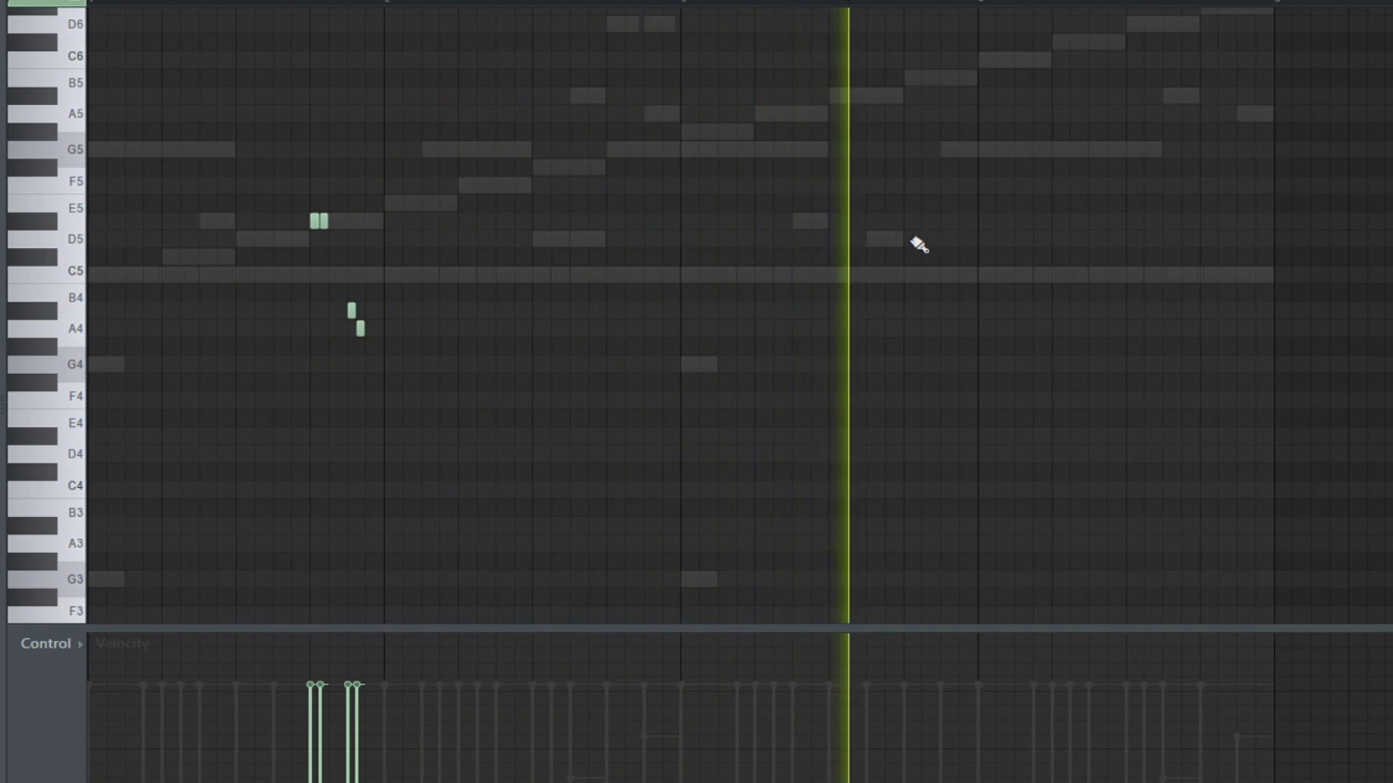
{"action": "left_click_drag", "start_coordinate": [906, 224], "coordinate": [943, 221]}
{"action": "key", "text": "space"}
{"action": "scroll", "coordinate": [925, 218], "scroll_direction": "up", "scroll_amount": 2}
{"action": "scroll", "coordinate": [984, 207], "scroll_direction": "down", "scroll_amount": 3}
{"action": "scroll", "coordinate": [899, 205], "scroll_direction": "up", "scroll_amount": 4}
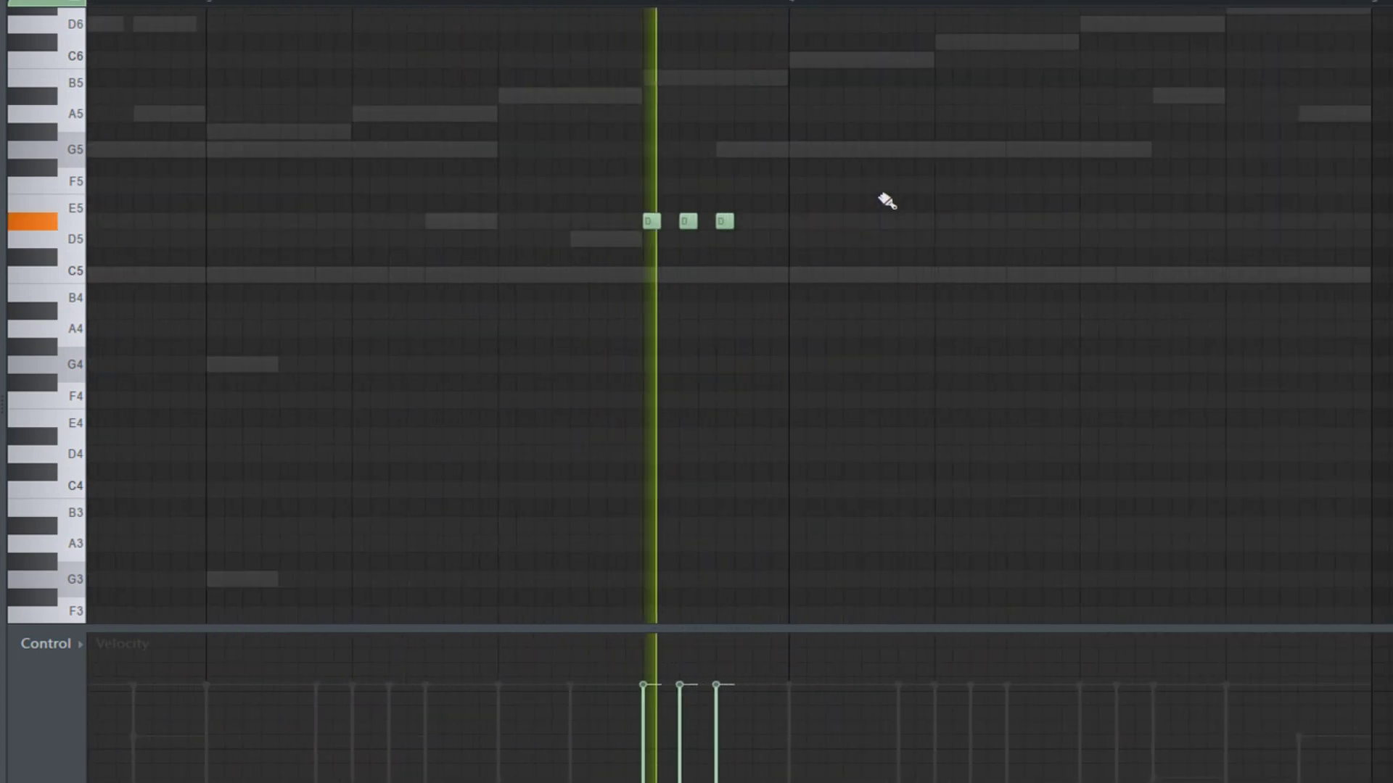
Step: Add a D5 hit halfway through beat 3 of bar 4 and an eighth-beat roll descending C5, A#4, F4, D#4, D4 on beat 4
{"action": "scroll", "coordinate": [1016, 240], "scroll_direction": "down", "scroll_amount": 2}
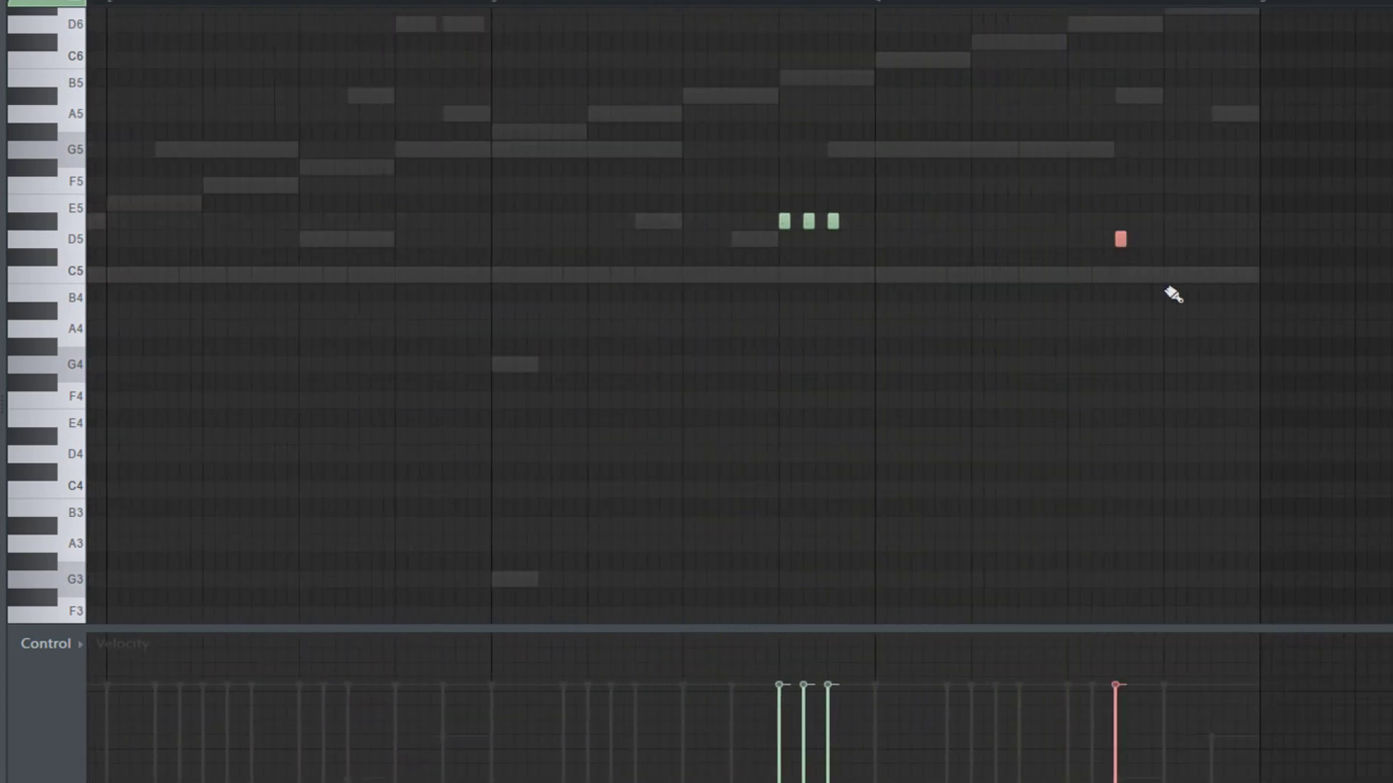
{"action": "scroll", "coordinate": [1186, 317], "scroll_direction": "up", "scroll_amount": 3}
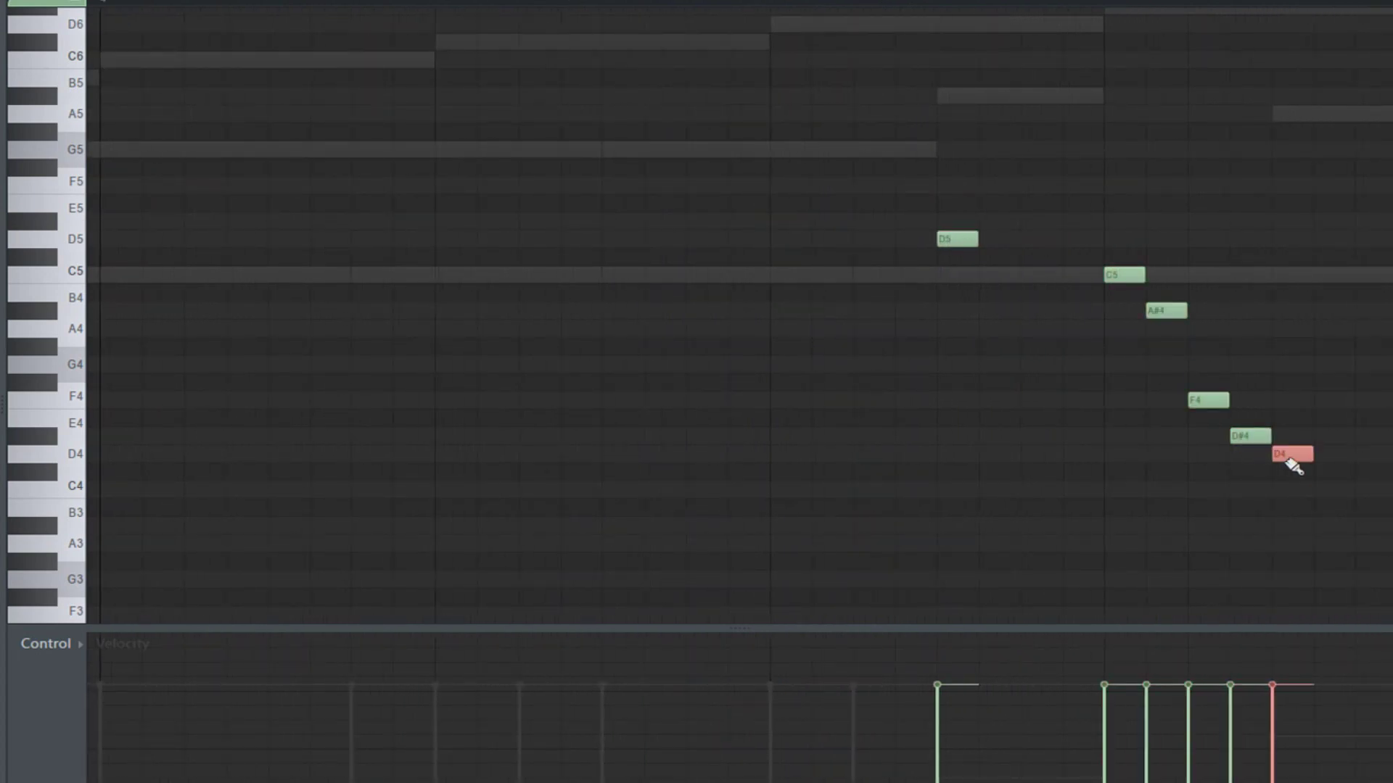
{"action": "scroll", "coordinate": [1269, 443], "scroll_direction": "down", "scroll_amount": 4}
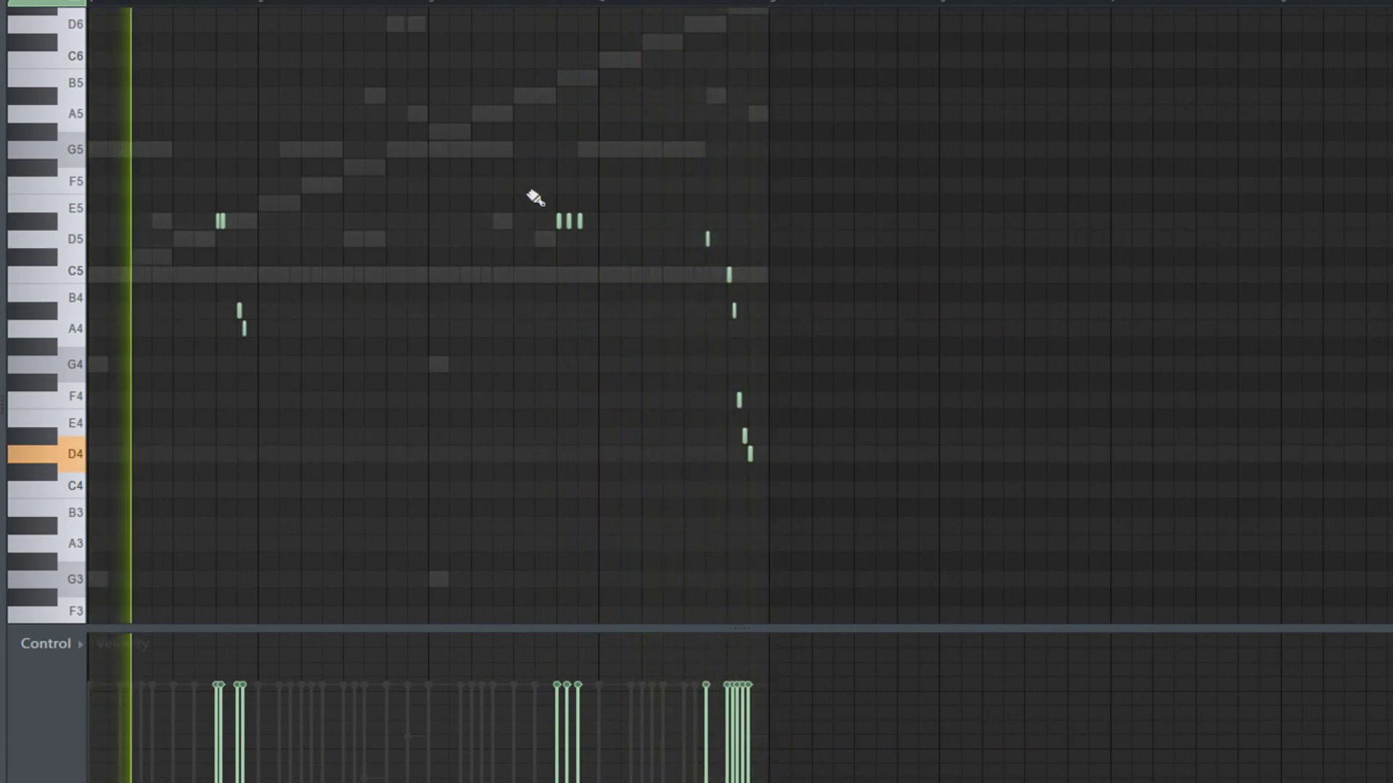
{"action": "key", "text": "space"}
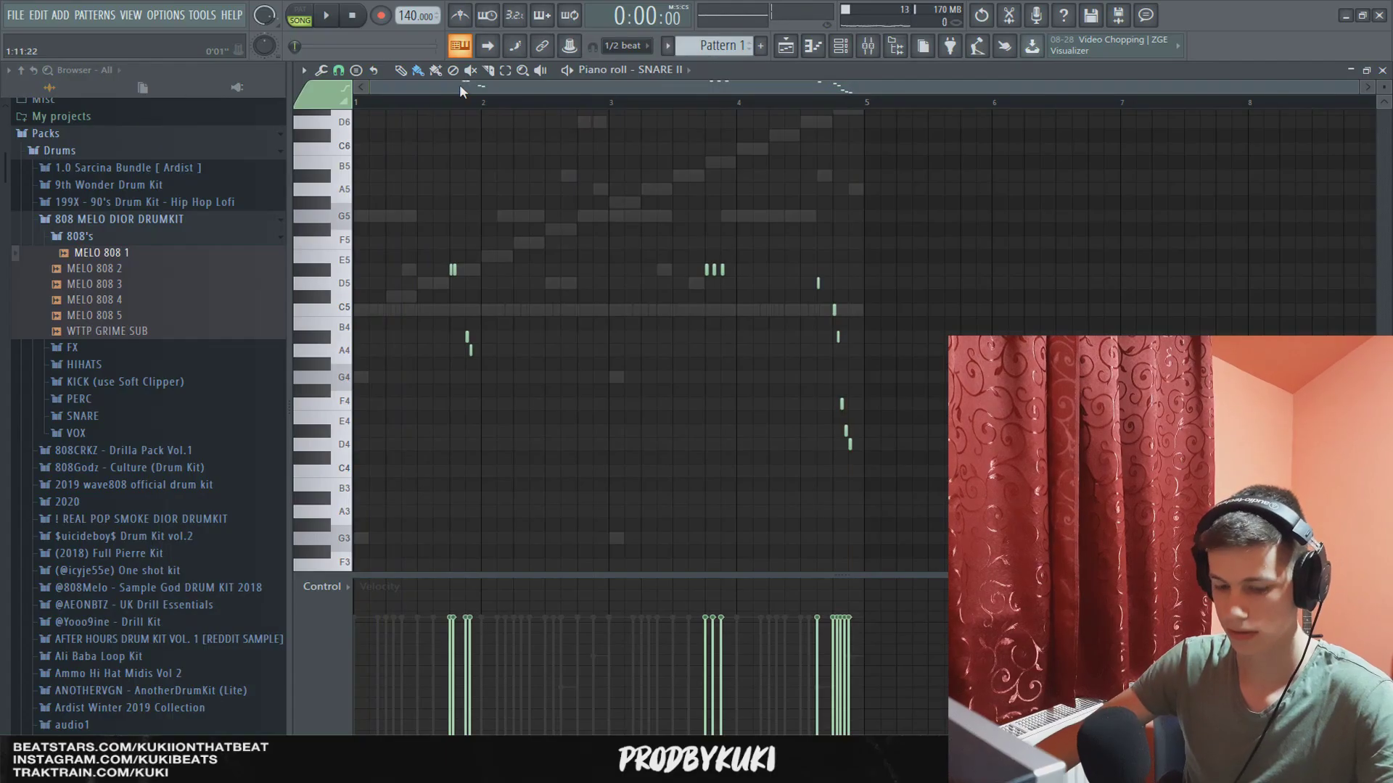
Step: Randomize the pan, velocity and release levels of the SNARE II notes, leaving the pattern generator off, and deselect the notes
{"action": "key", "text": "alt+r"}
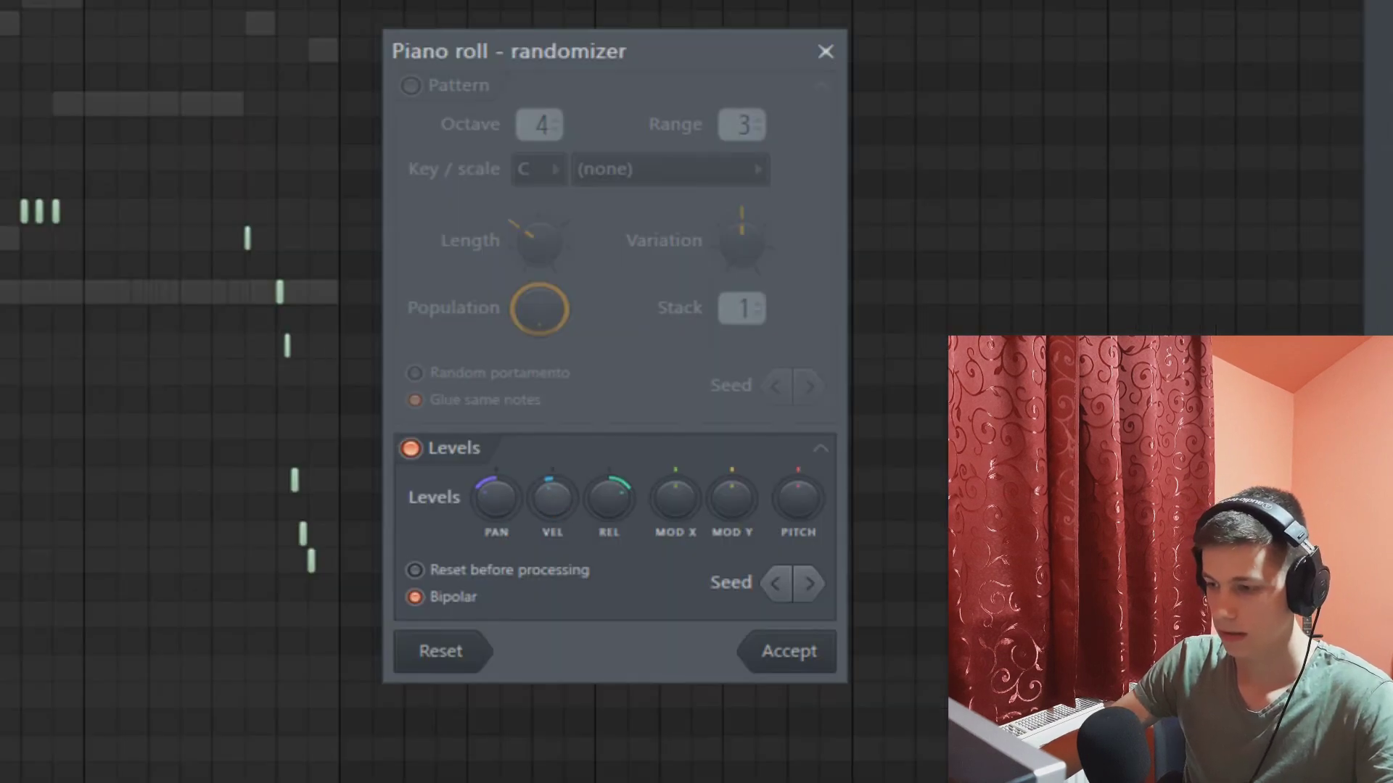
{"action": "left_click", "coordinate": [782, 641]}
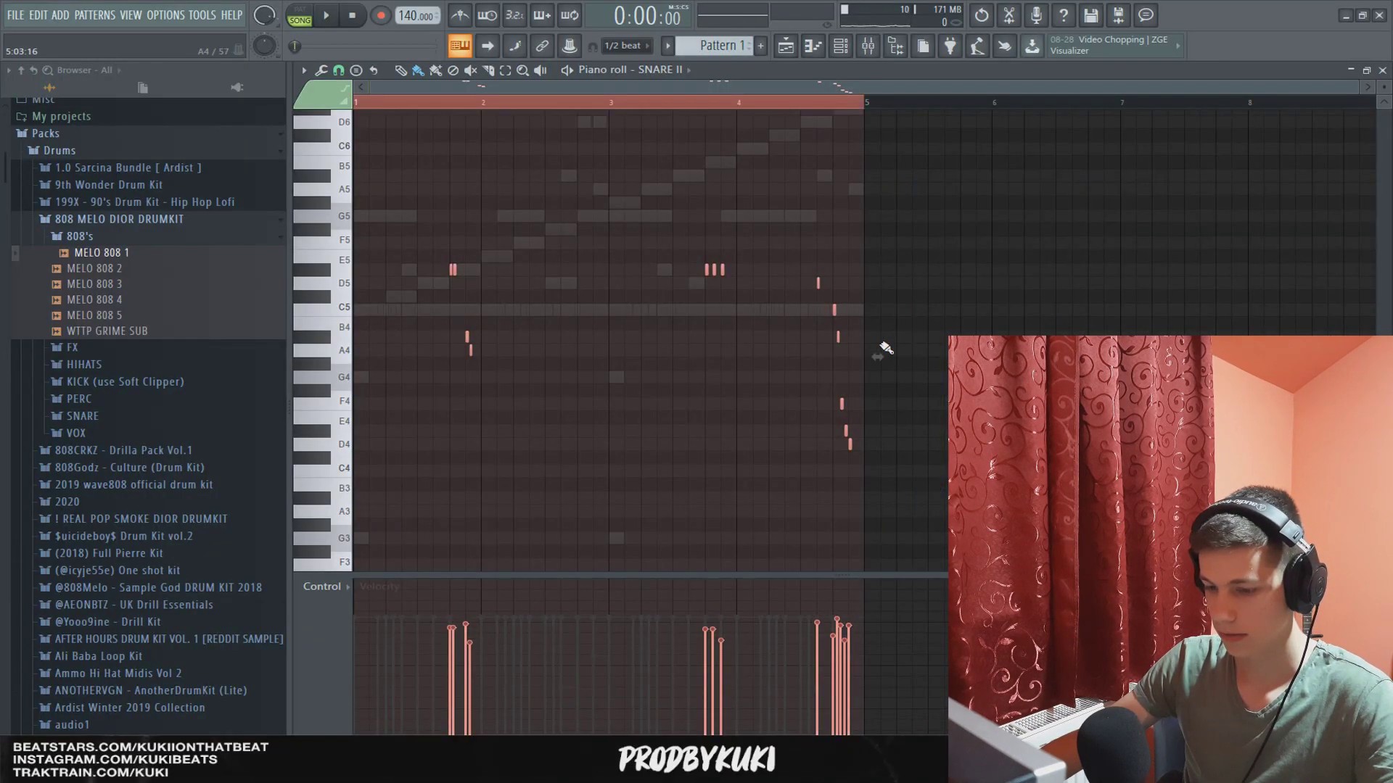
{"action": "left_click", "coordinate": [703, 111]}
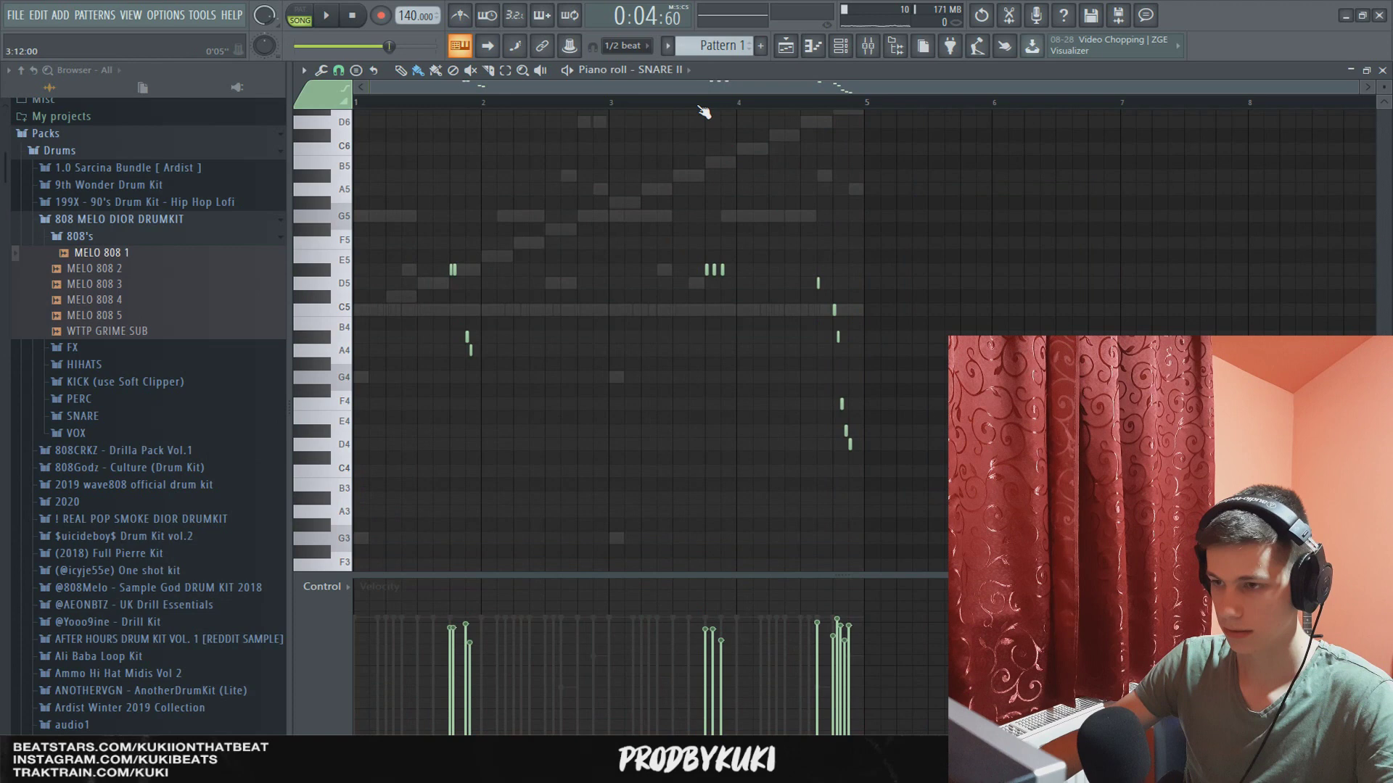
Step: Bring up the channel rack while the loop plays and collapse the 808's folder in the browser
{"action": "left_click", "coordinate": [839, 45]}
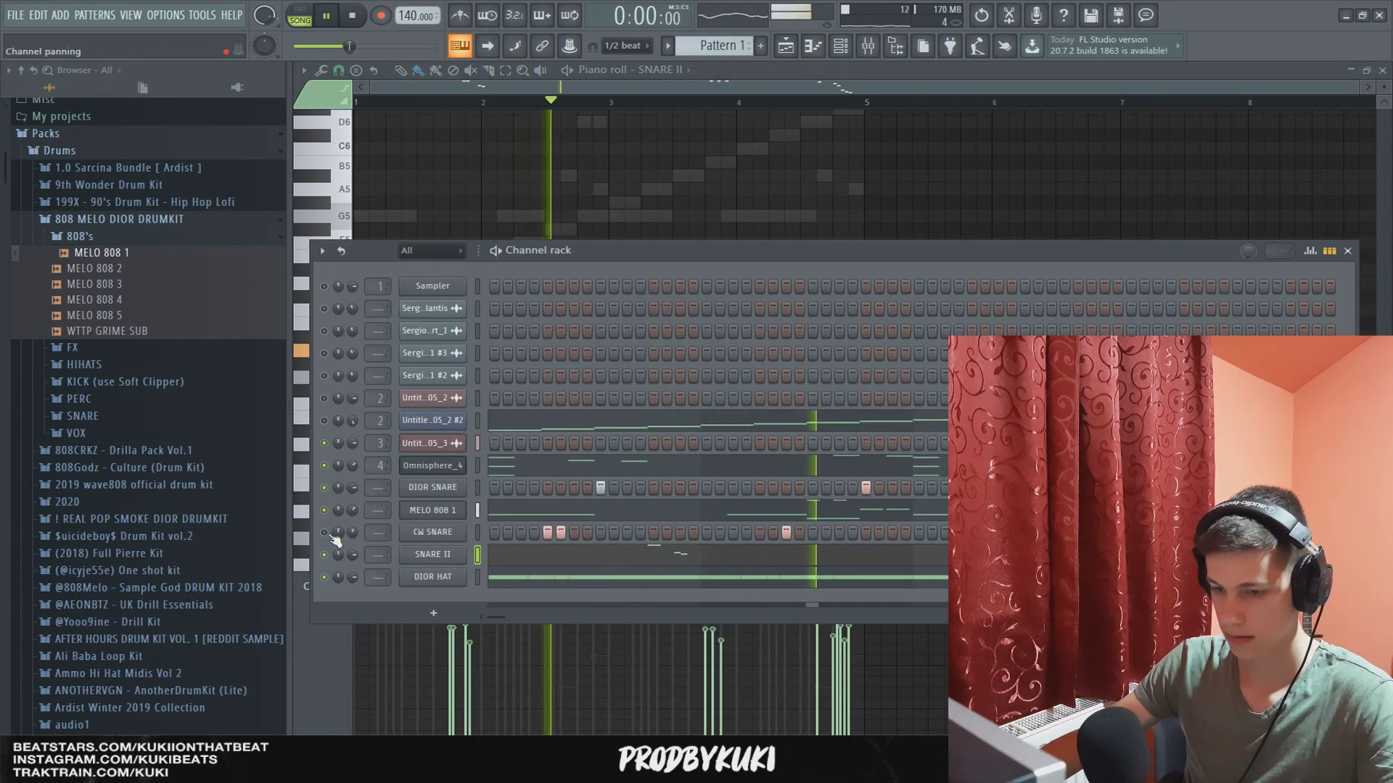
{"action": "left_click", "coordinate": [137, 242]}
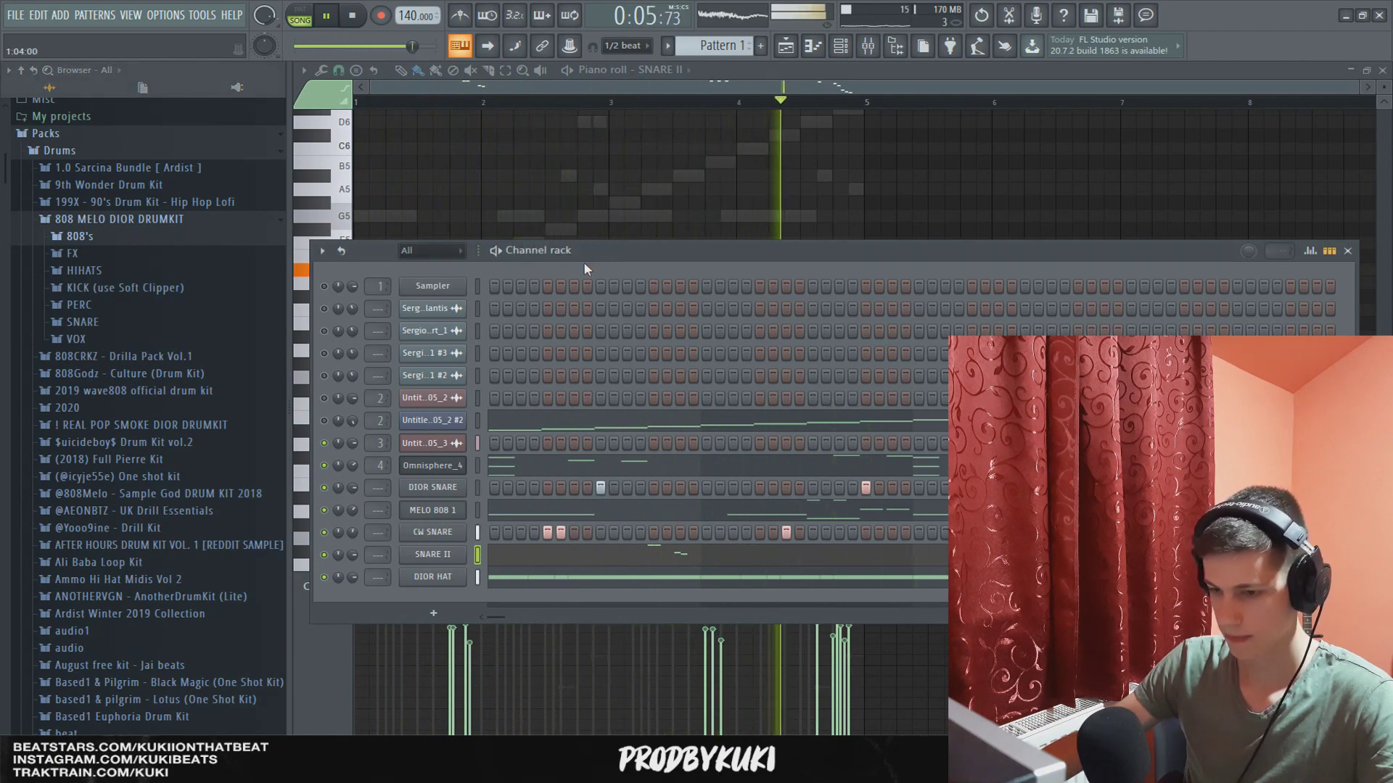
{"action": "left_click", "coordinate": [846, 52]}
{"action": "left_click", "coordinate": [841, 51]}
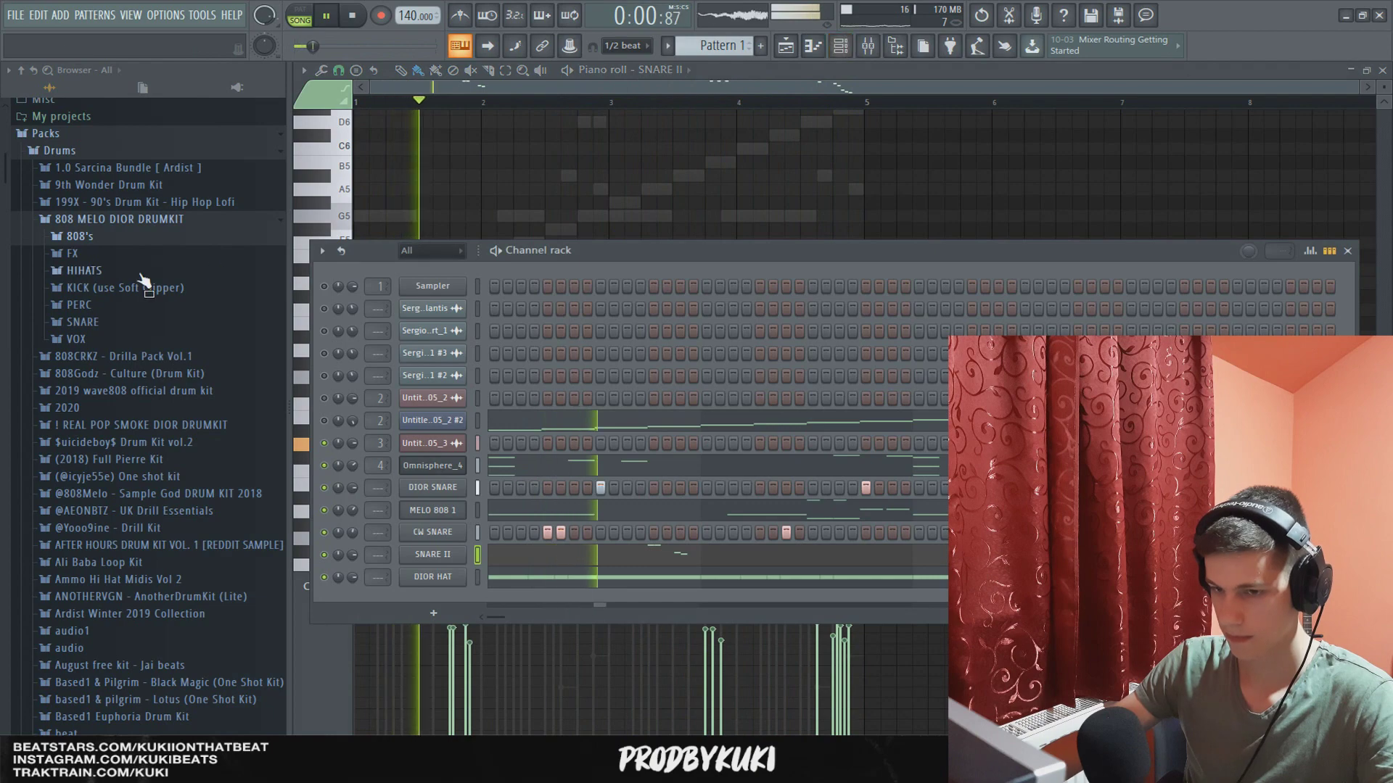
Step: Add the Kick - Out sample from the Cxdy - Screech kit as a channel above CW SNARE and play the loop
{"action": "scroll", "coordinate": [141, 282], "scroll_direction": "down", "scroll_amount": 5}
{"action": "key", "text": "space"}
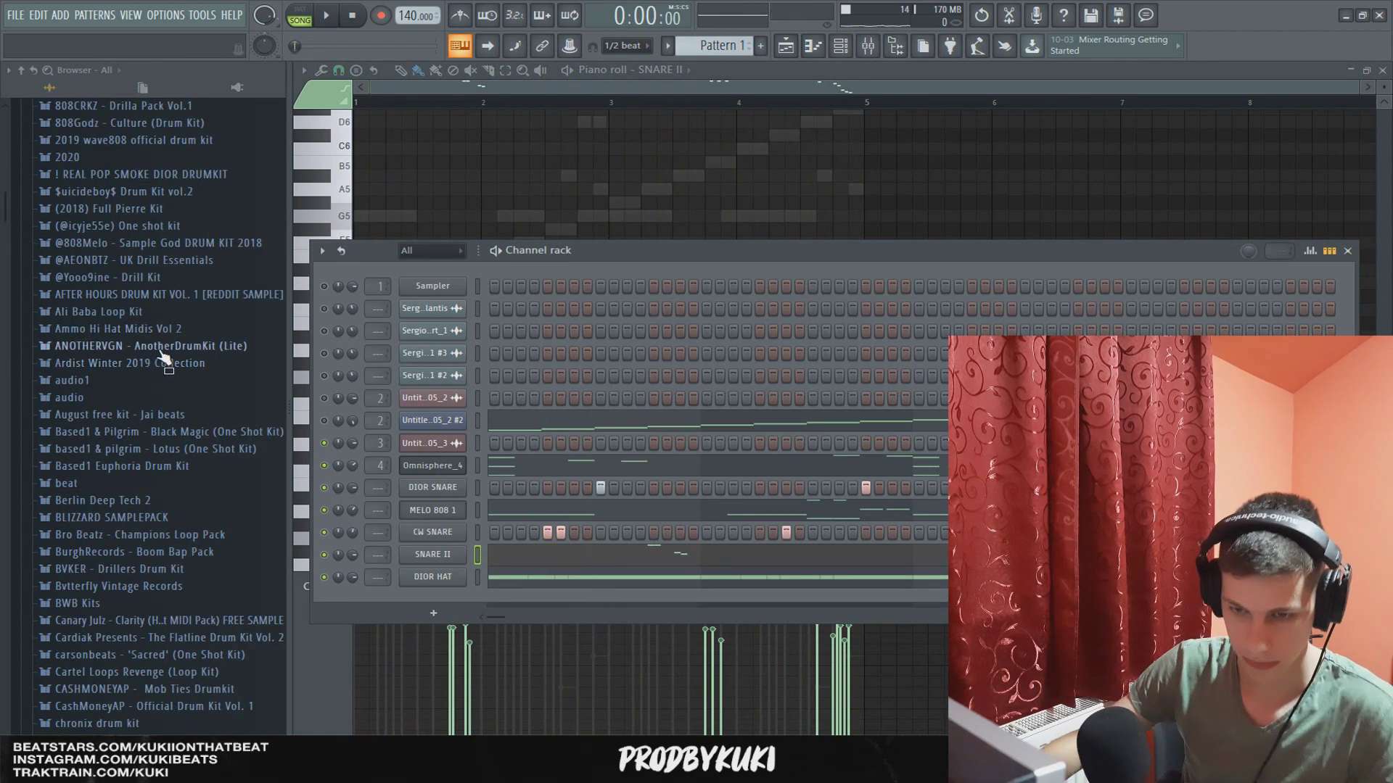
{"action": "scroll", "coordinate": [159, 381], "scroll_direction": "down", "scroll_amount": 5}
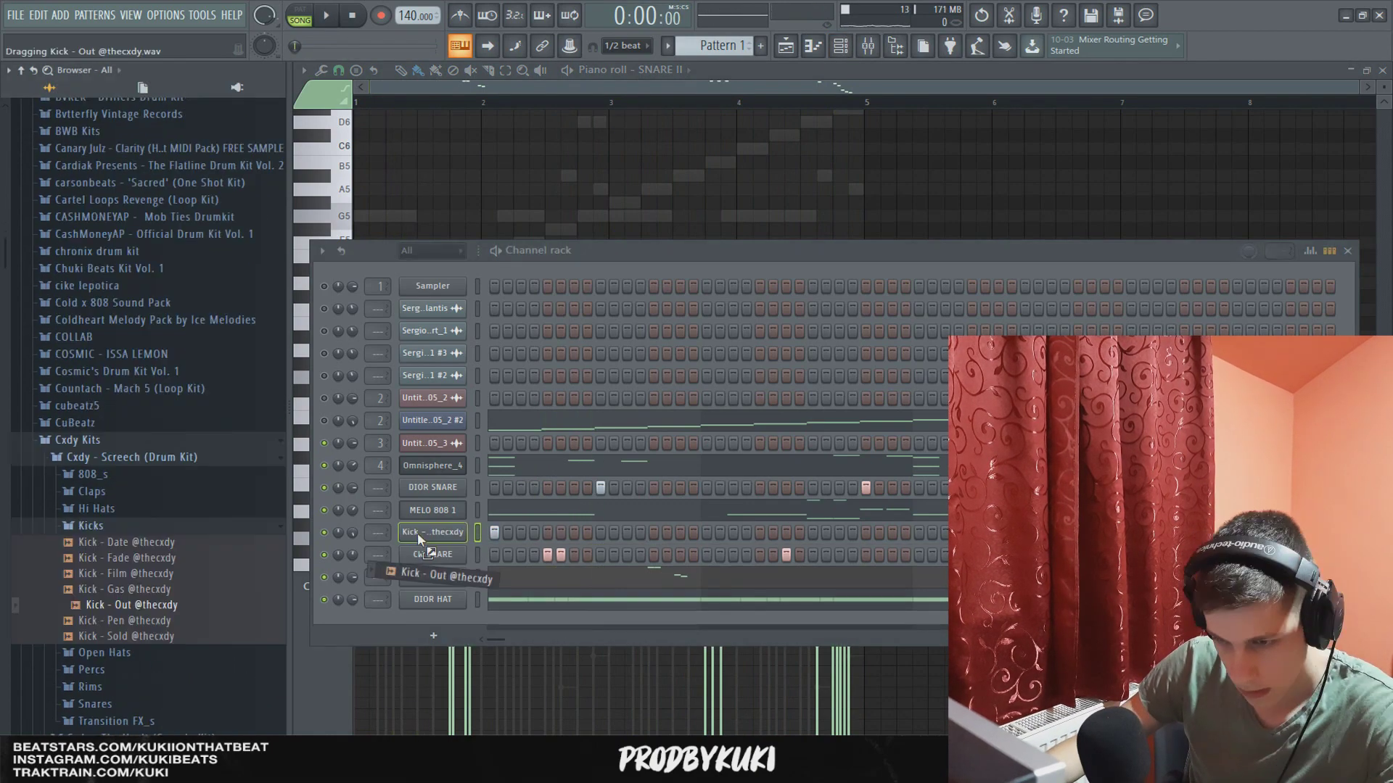
{"action": "left_click_drag", "start_coordinate": [435, 575], "coordinate": [547, 533]}
{"action": "key", "text": "space"}
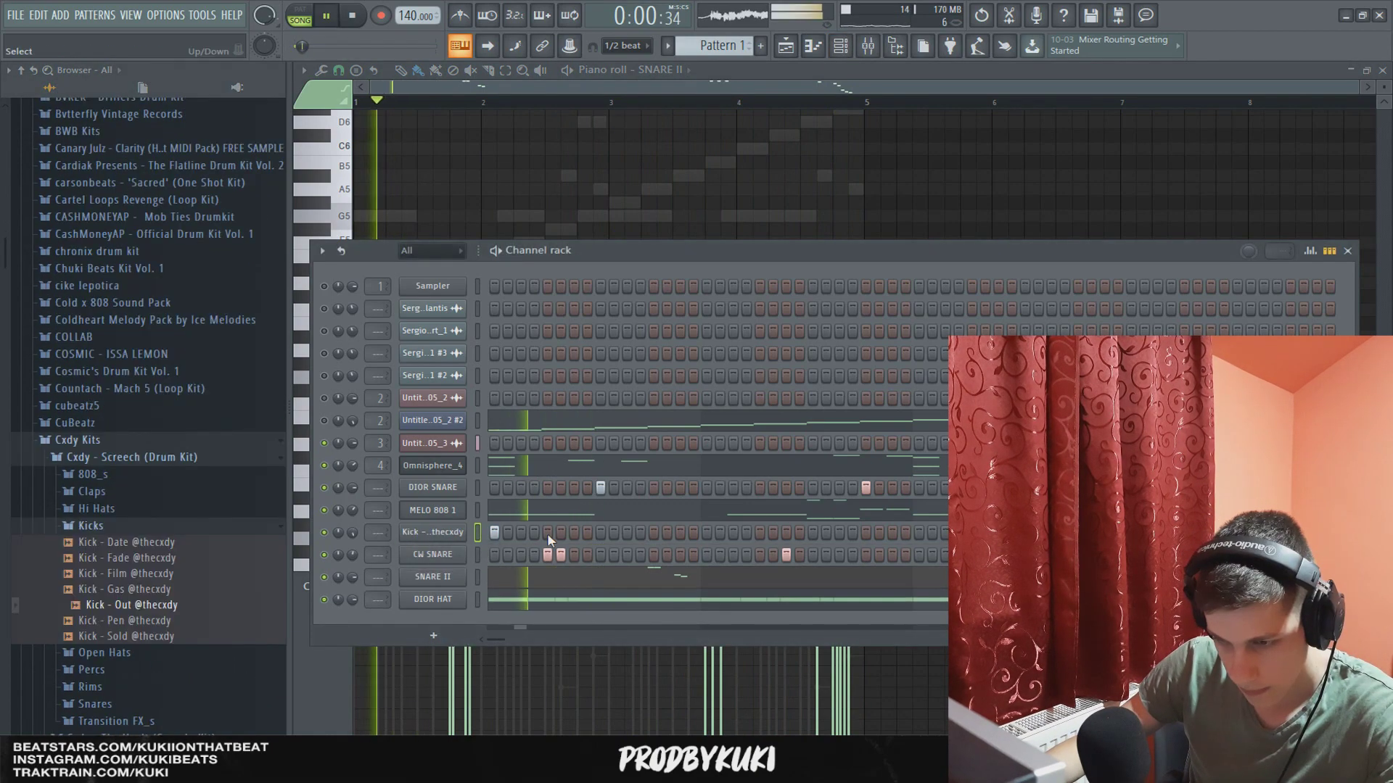
Step: Sequence kick hits on steps 25, 29 and 33, lower the first hit's velocity, and swap the sample for Cxdy - Kick 1
{"action": "left_click", "coordinate": [865, 532]}
{"action": "left_click", "coordinate": [919, 533]}
{"action": "right_click", "coordinate": [733, 532]}
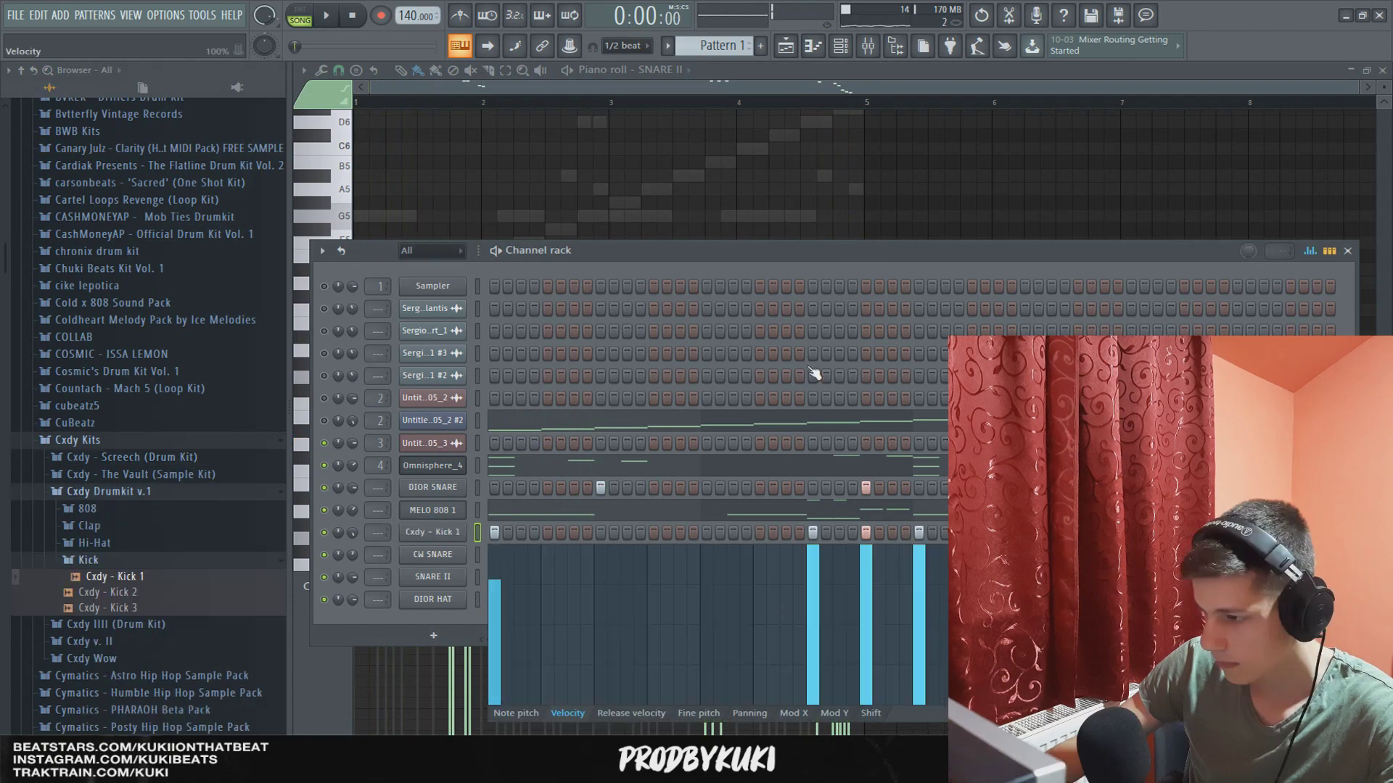
{"action": "left_click", "coordinate": [1313, 254]}
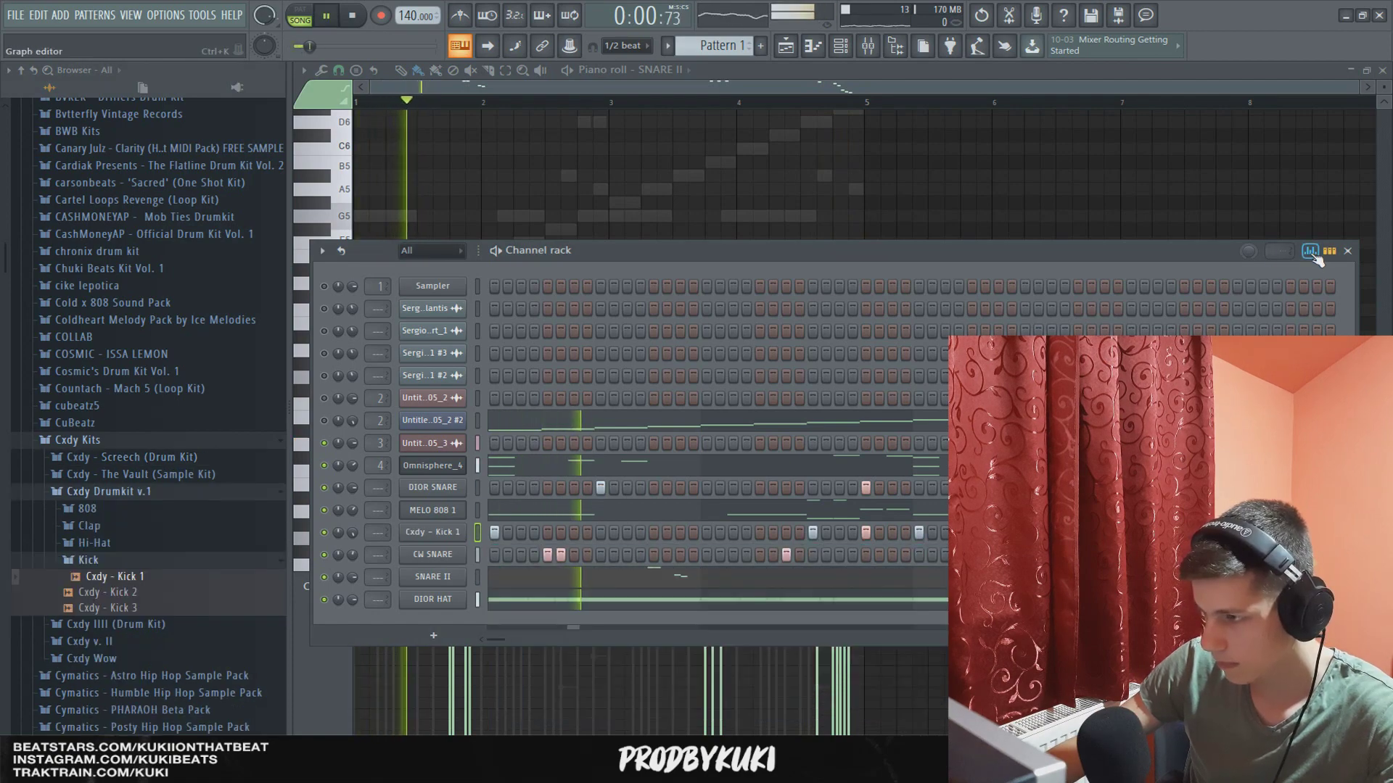
Step: Find the Open Hats in the Cxdy - Screech drum kit and add OH - Late as a new channel below DIOR HAT
{"action": "left_click", "coordinate": [120, 561]}
{"action": "left_click", "coordinate": [120, 492]}
{"action": "left_click", "coordinate": [134, 476]}
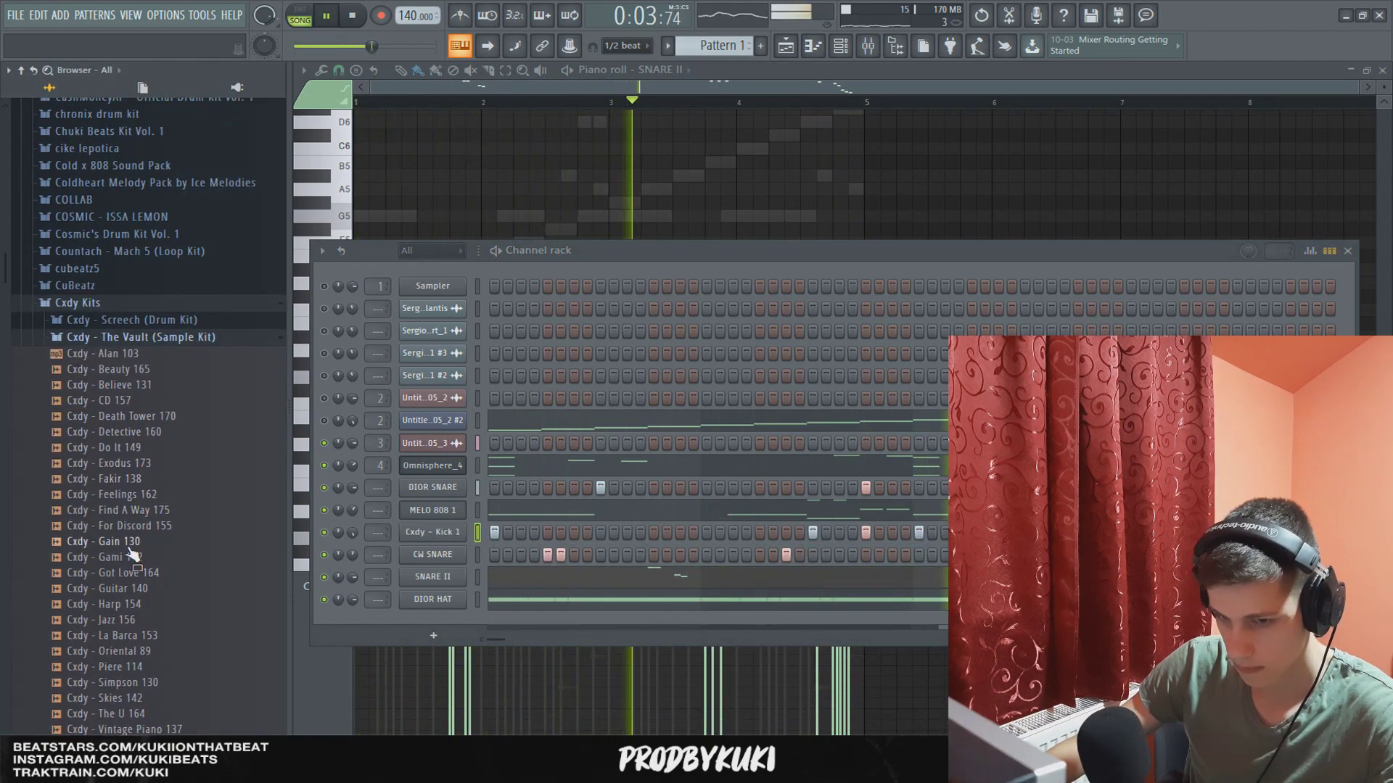
{"action": "left_click", "coordinate": [151, 337]}
{"action": "left_click", "coordinate": [157, 322]}
{"action": "left_click", "coordinate": [147, 390]}
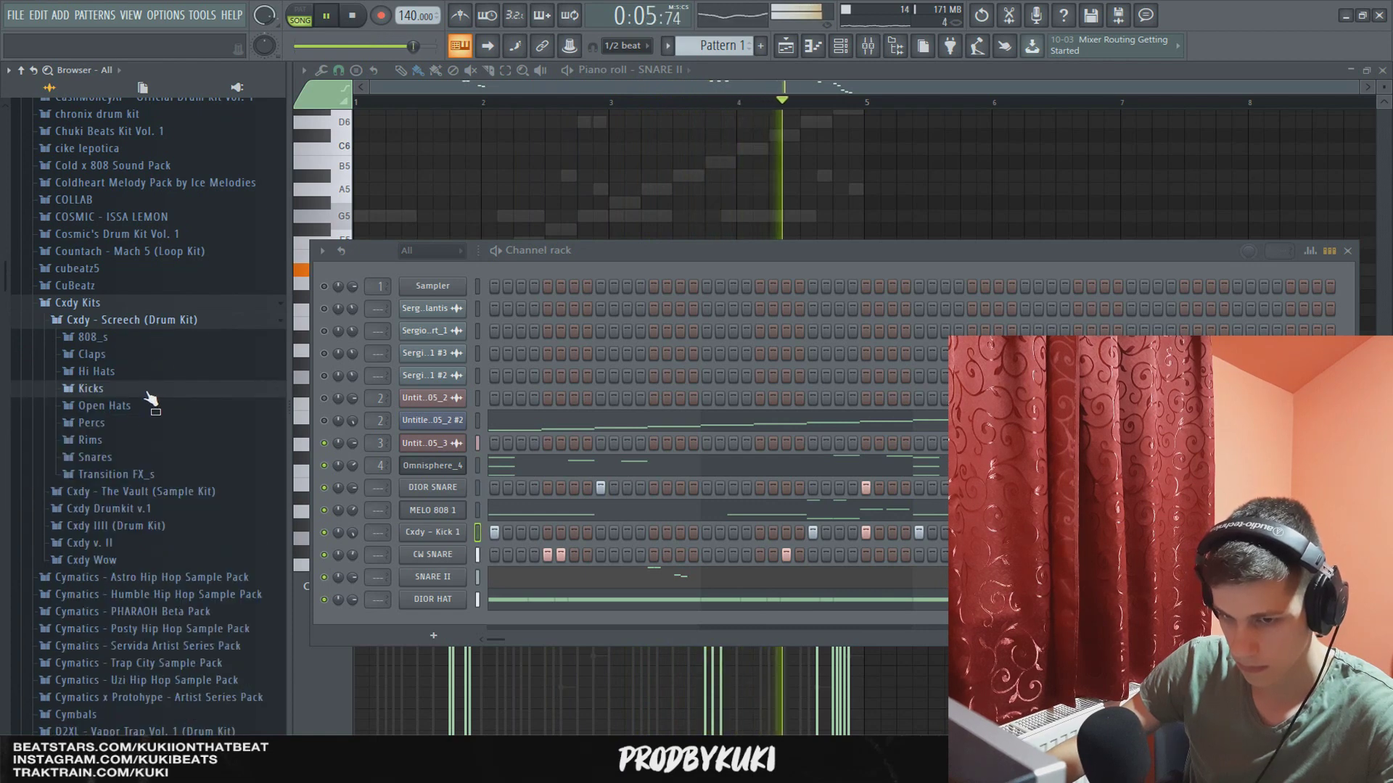
{"action": "left_click", "coordinate": [134, 406]}
{"action": "key", "text": "space"}
{"action": "left_click_drag", "start_coordinate": [131, 437], "coordinate": [478, 625]}
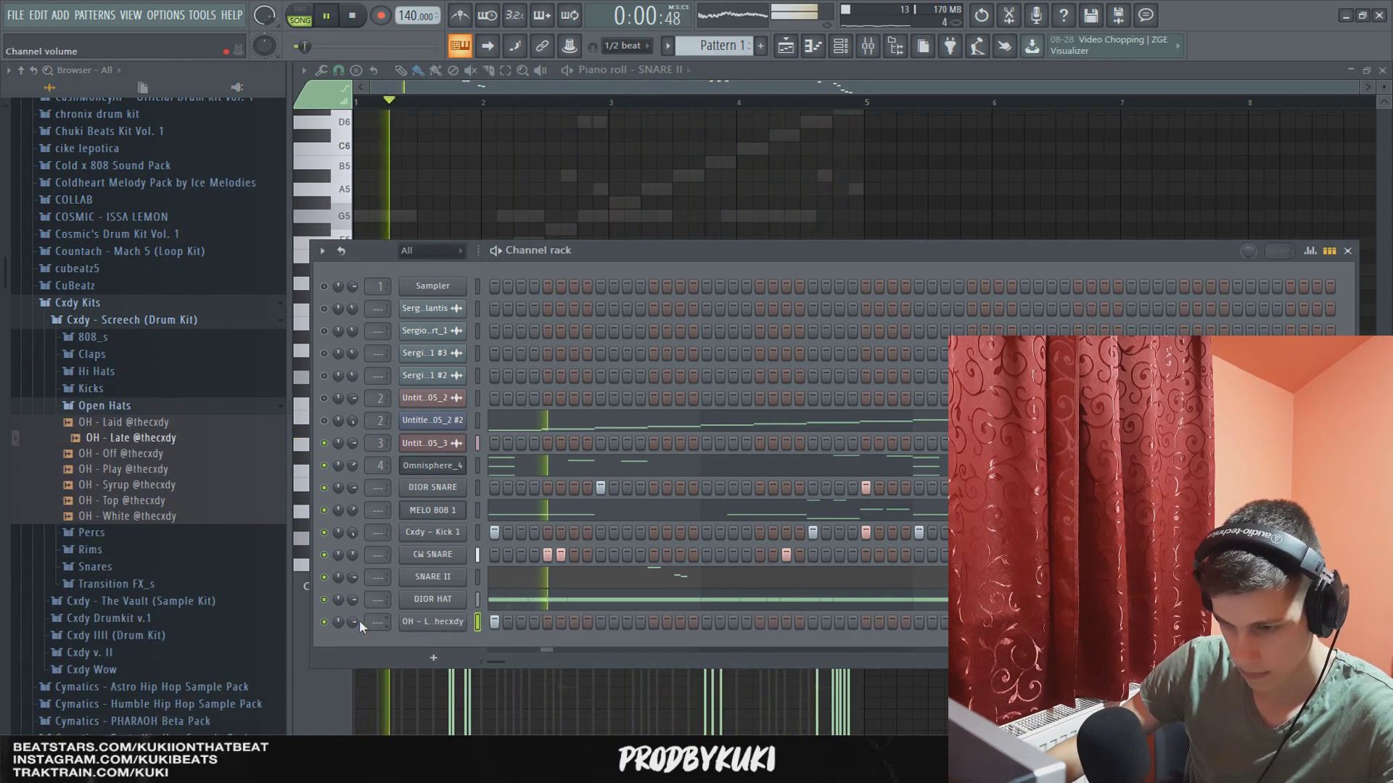
Step: Add the OH - Off open hat as another channel with a hit on step 5, and collapse the Open Hats folder
{"action": "left_click_drag", "start_coordinate": [161, 459], "coordinate": [391, 602]}
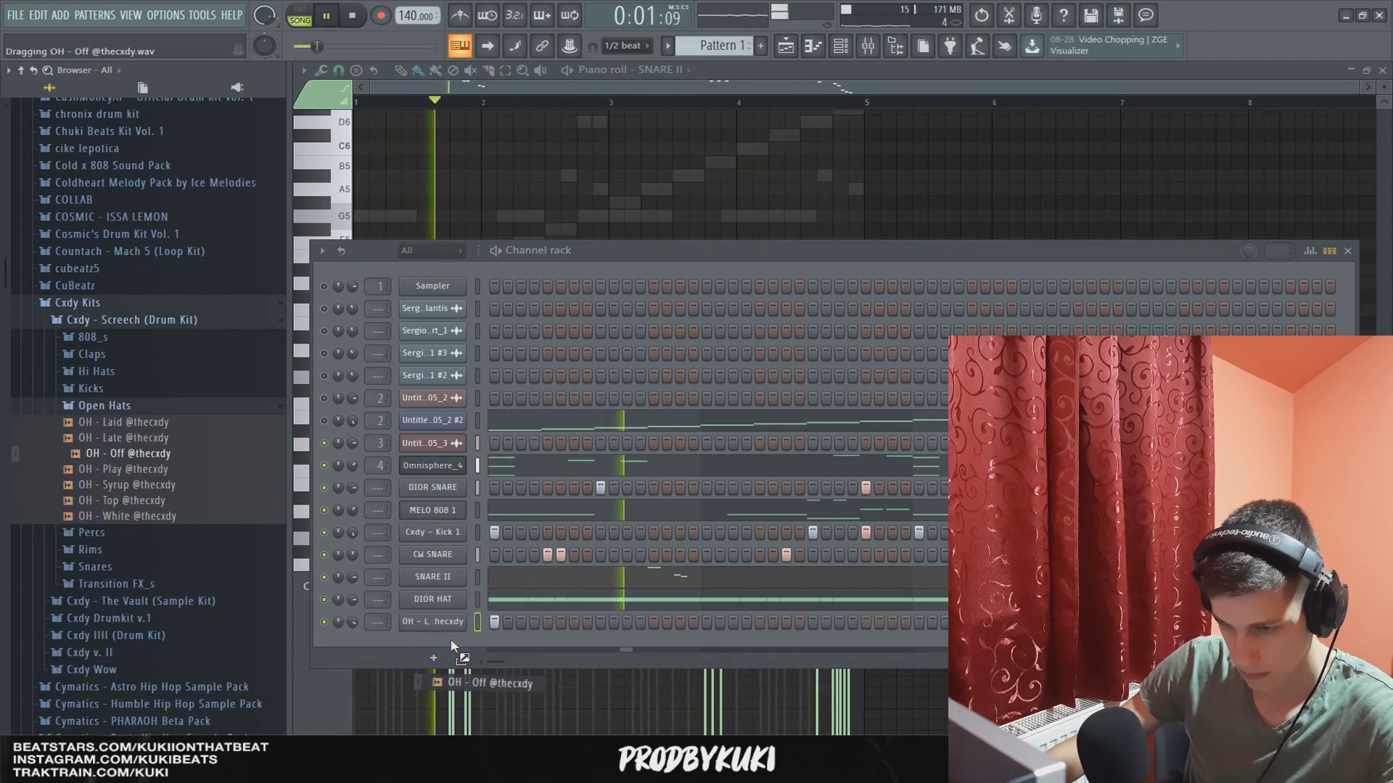
{"action": "left_click_drag", "start_coordinate": [449, 638], "coordinate": [450, 641]}
{"action": "left_click", "coordinate": [547, 644]}
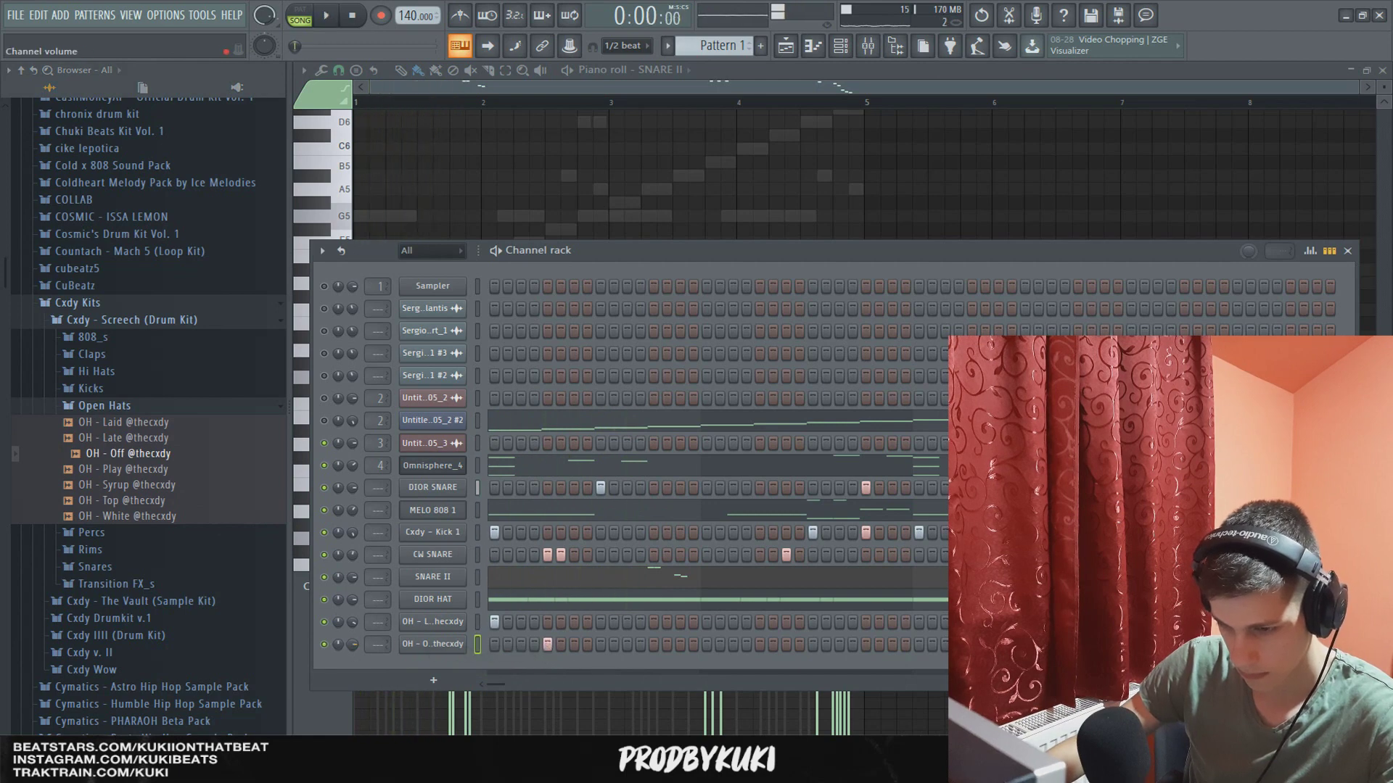
{"action": "left_click", "coordinate": [144, 406]}
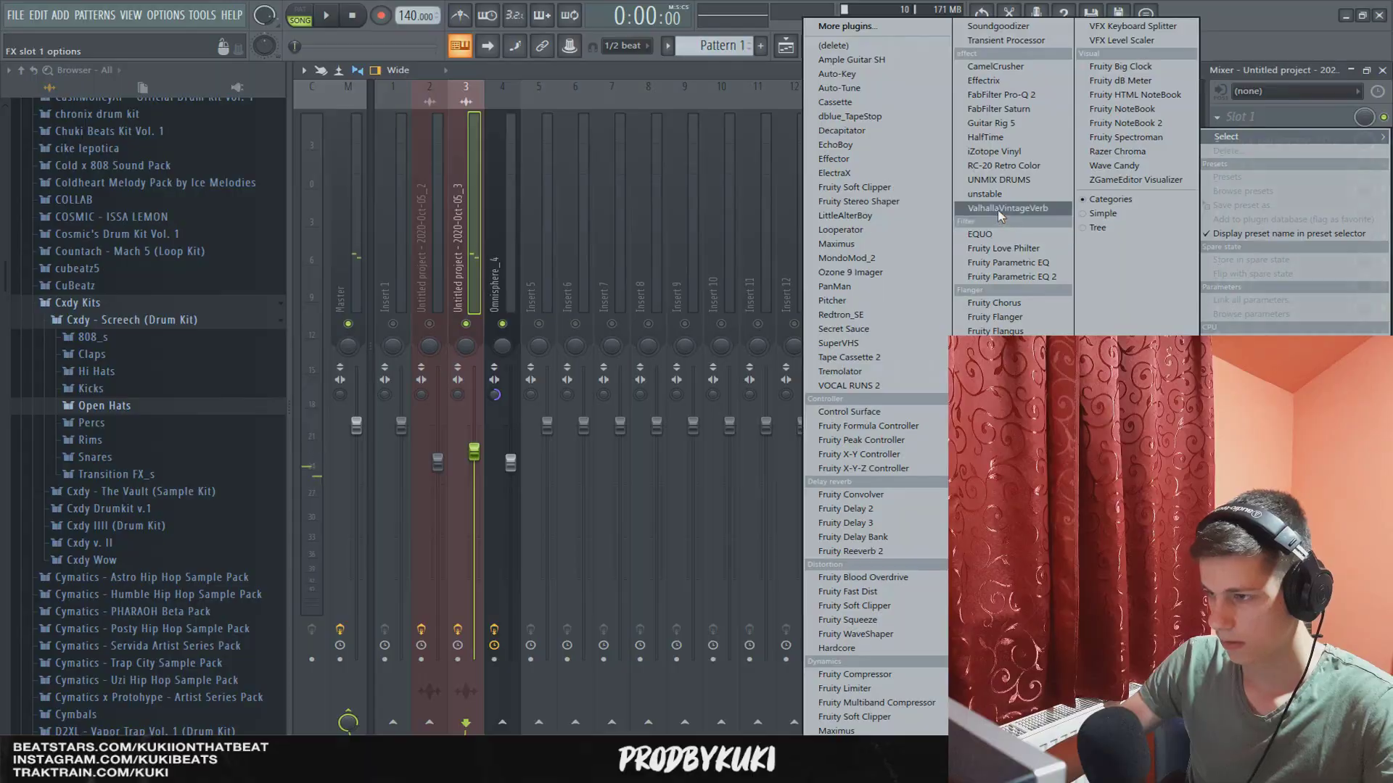
Step: Add ValhallaVintageVerb to the first effect slot of mixer track 3 at about 11.2% mix, and check the balance with Omnisphere_4
{"action": "left_click", "coordinate": [1008, 209]}
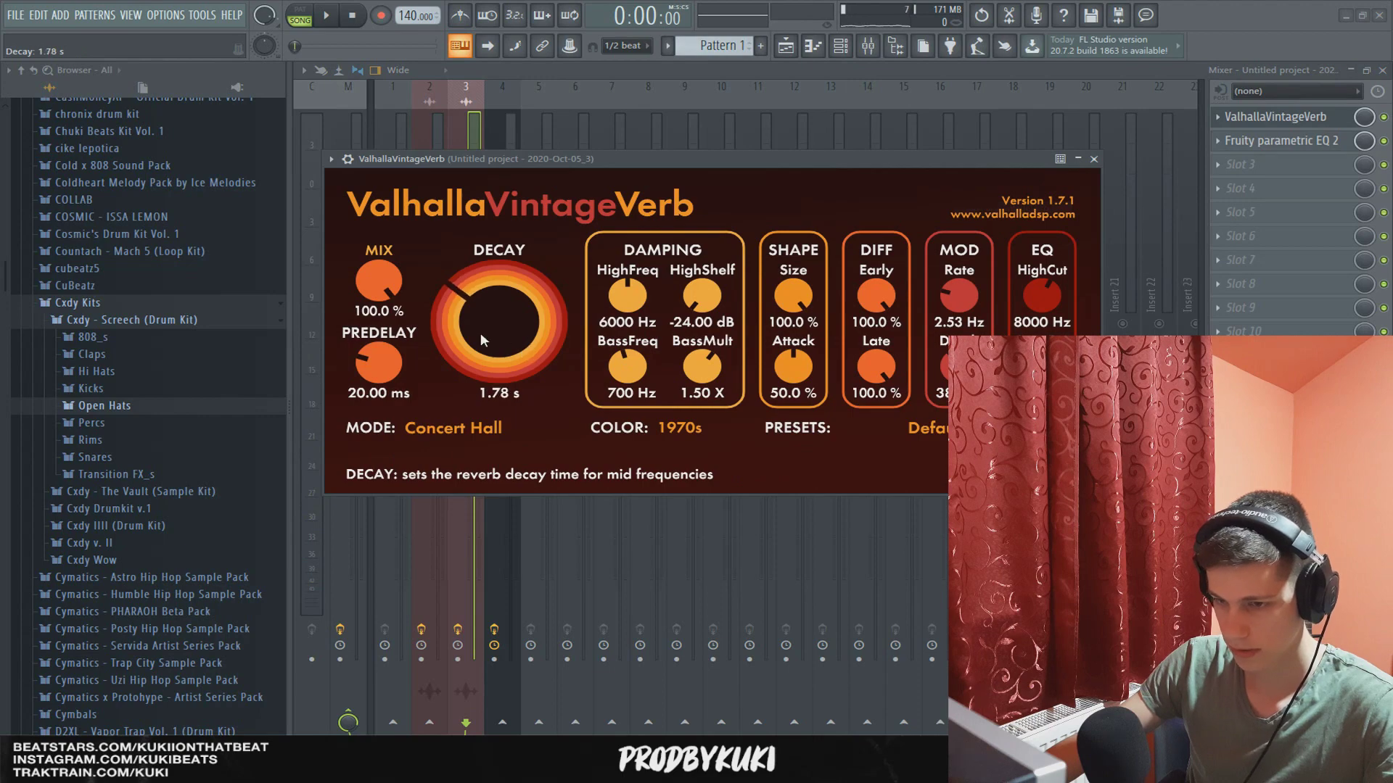
{"action": "left_click_drag", "start_coordinate": [385, 289], "coordinate": [404, 429]}
{"action": "key", "text": "space"}
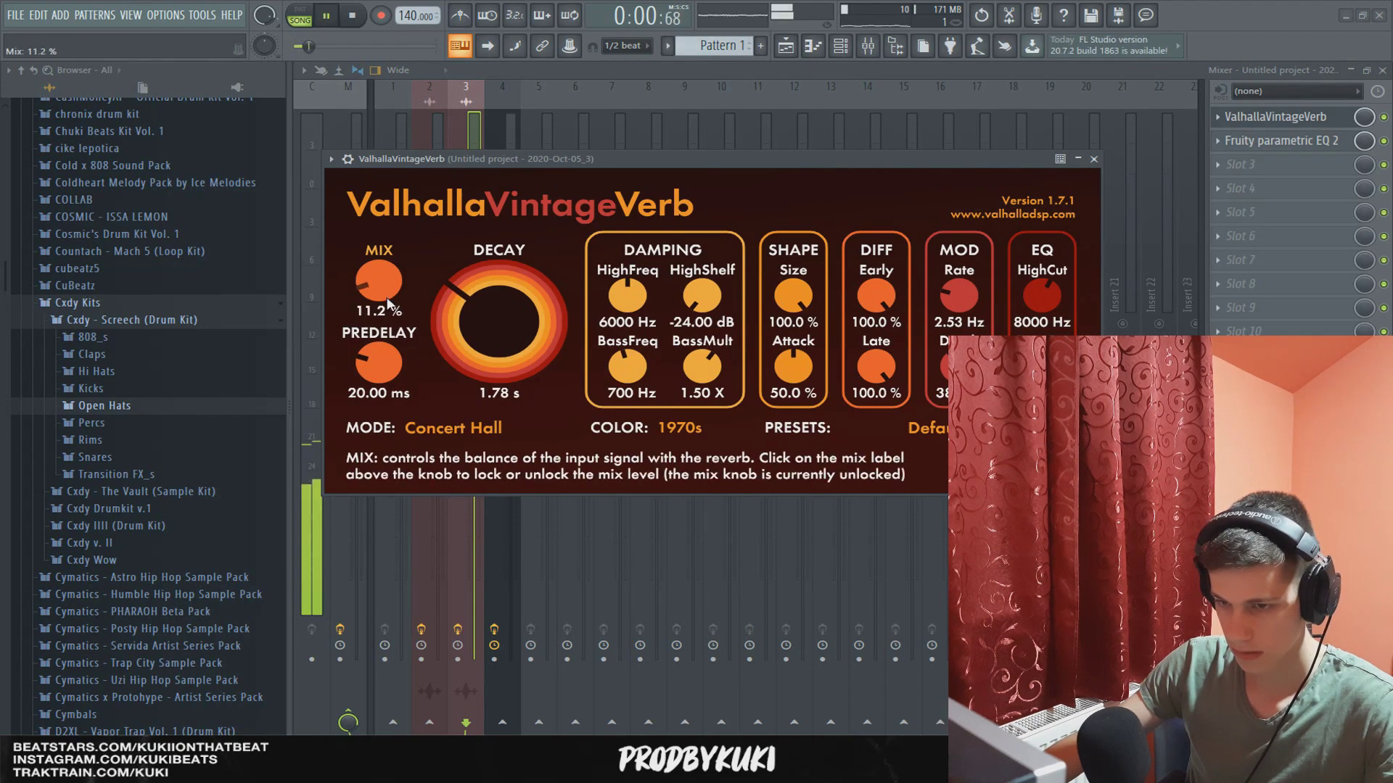
{"action": "key", "text": "Escape"}
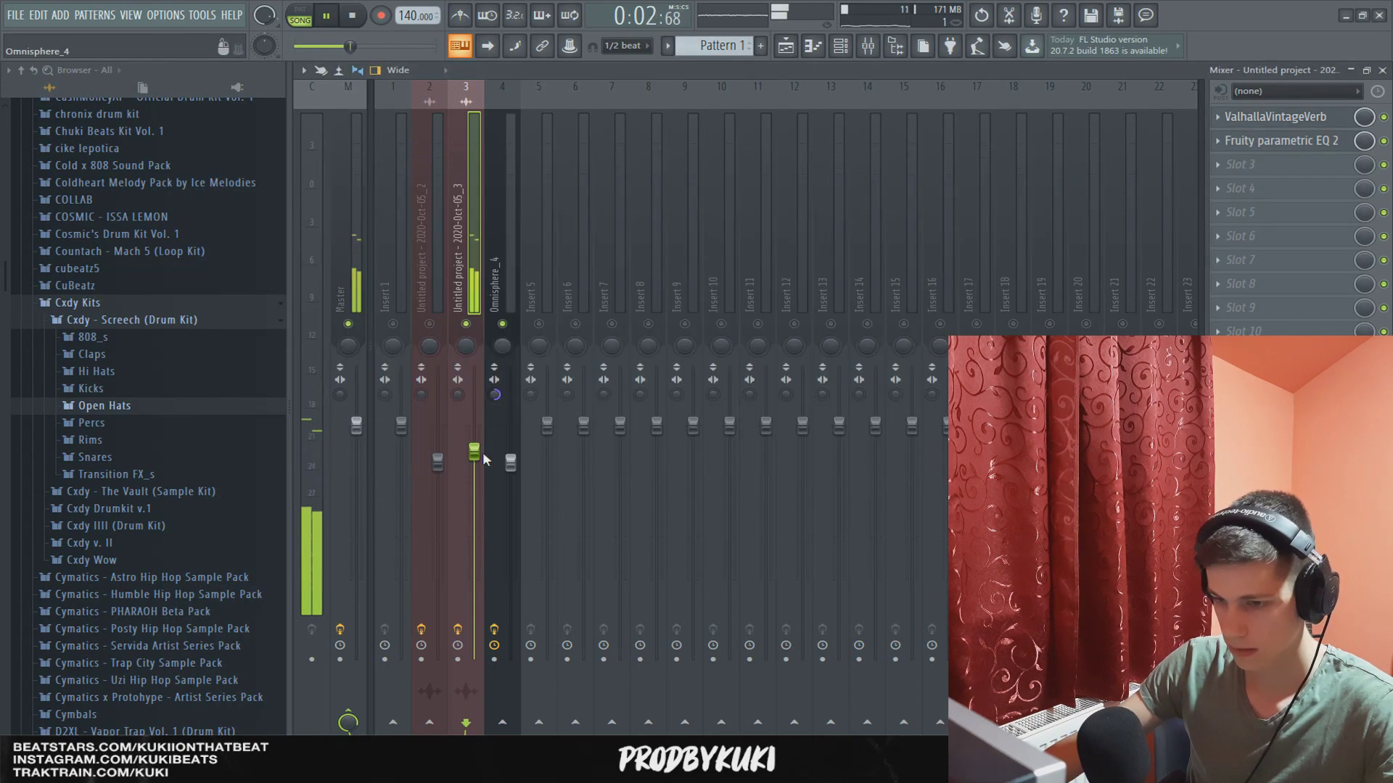
{"action": "left_click", "coordinate": [839, 46]}
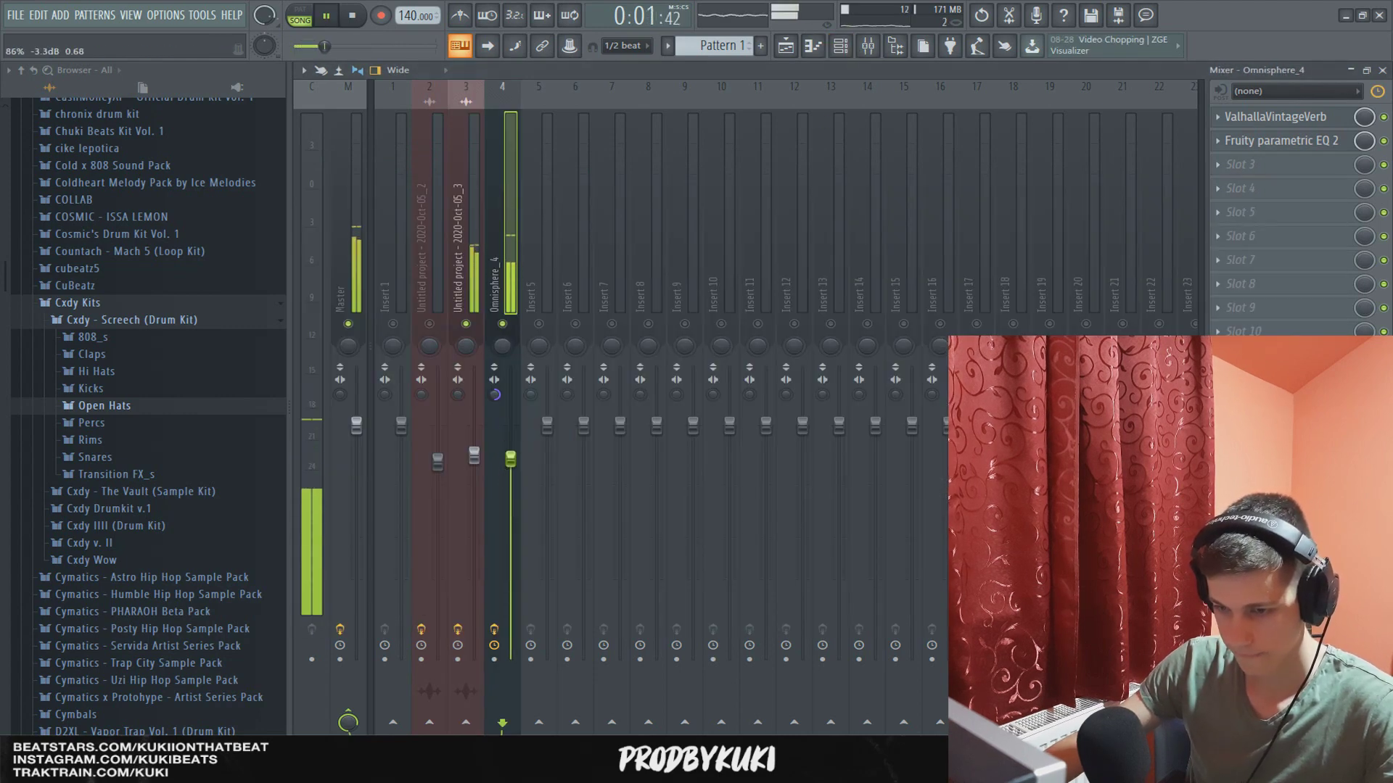
{"action": "key", "text": "space"}
Step: Add an Xpand!2 channel with the Solo Violin+ part, set its Attack to +47% and raise its Release slightly
{"action": "left_click", "coordinate": [840, 45]}
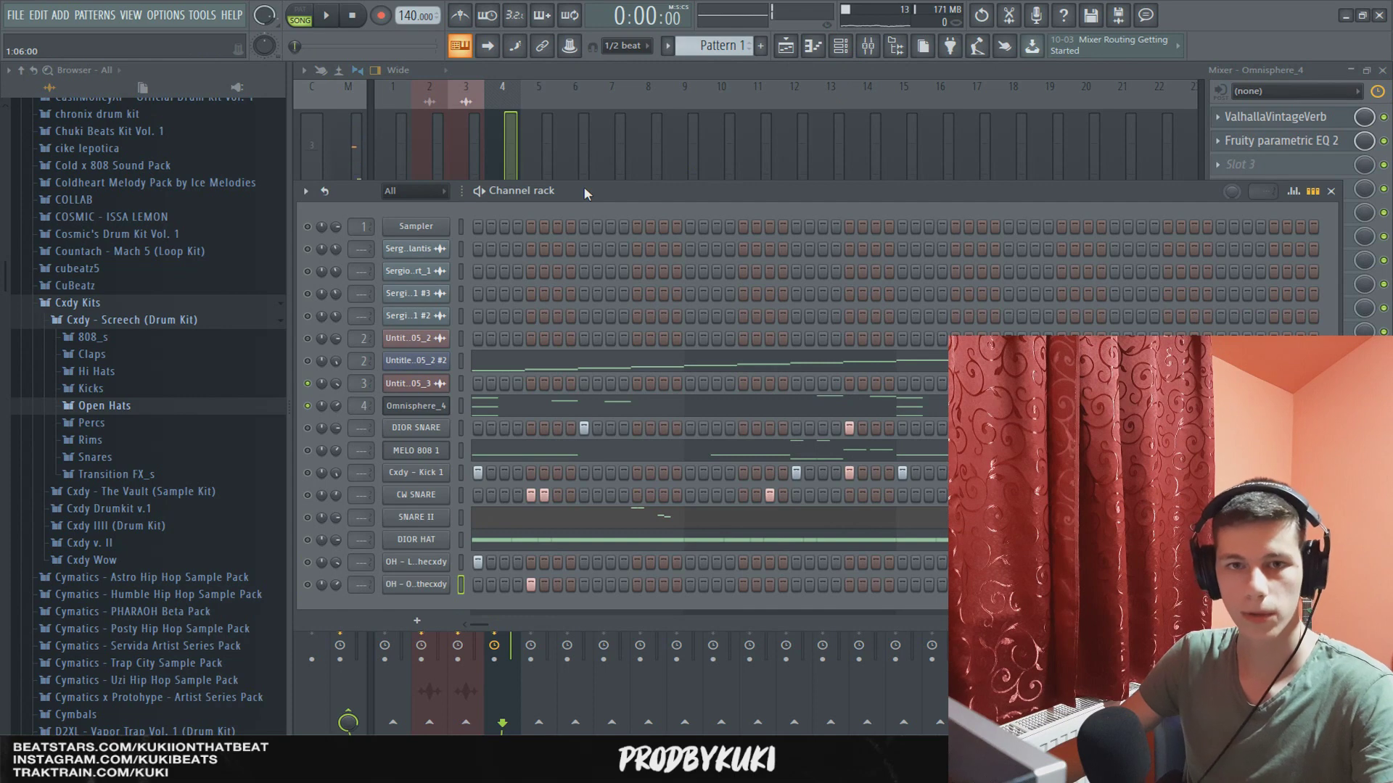
{"action": "left_click", "coordinate": [427, 621]}
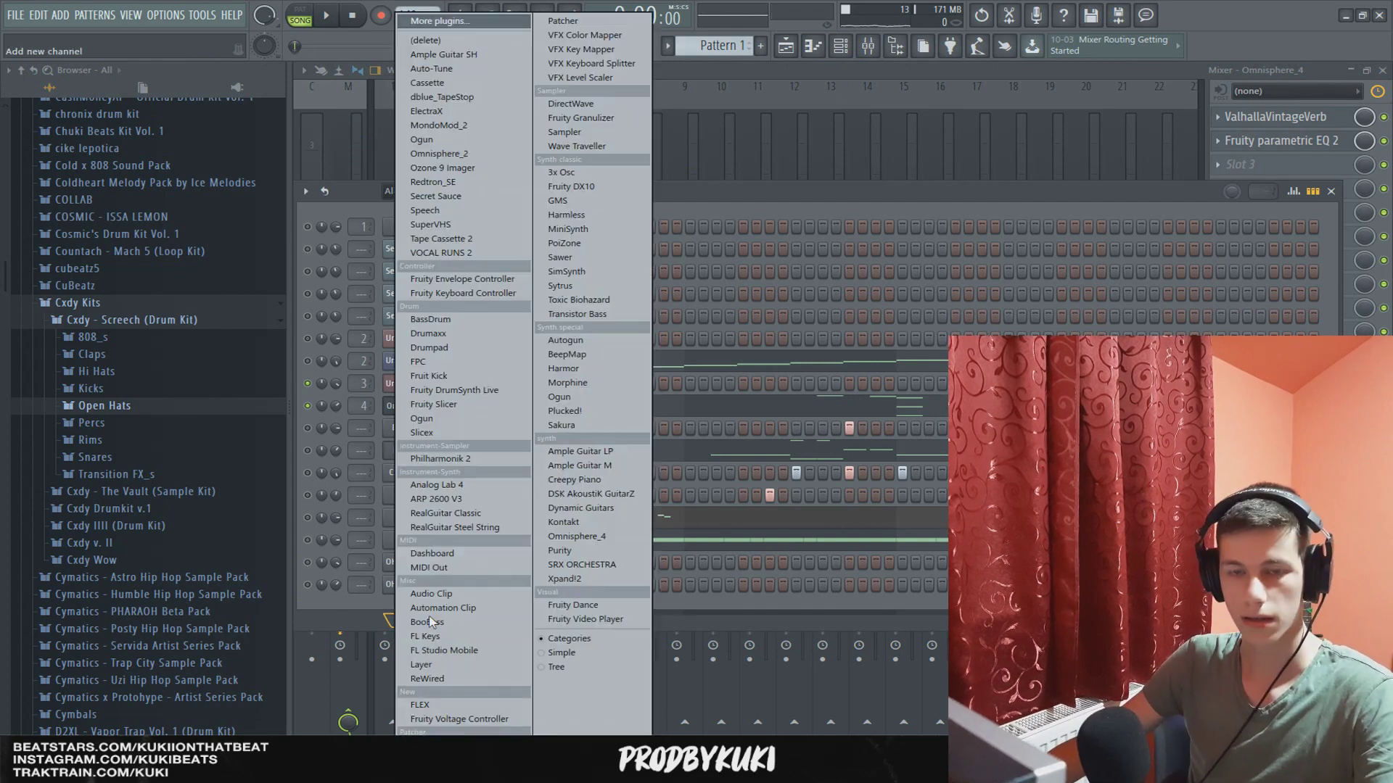
{"action": "left_click", "coordinate": [565, 579]}
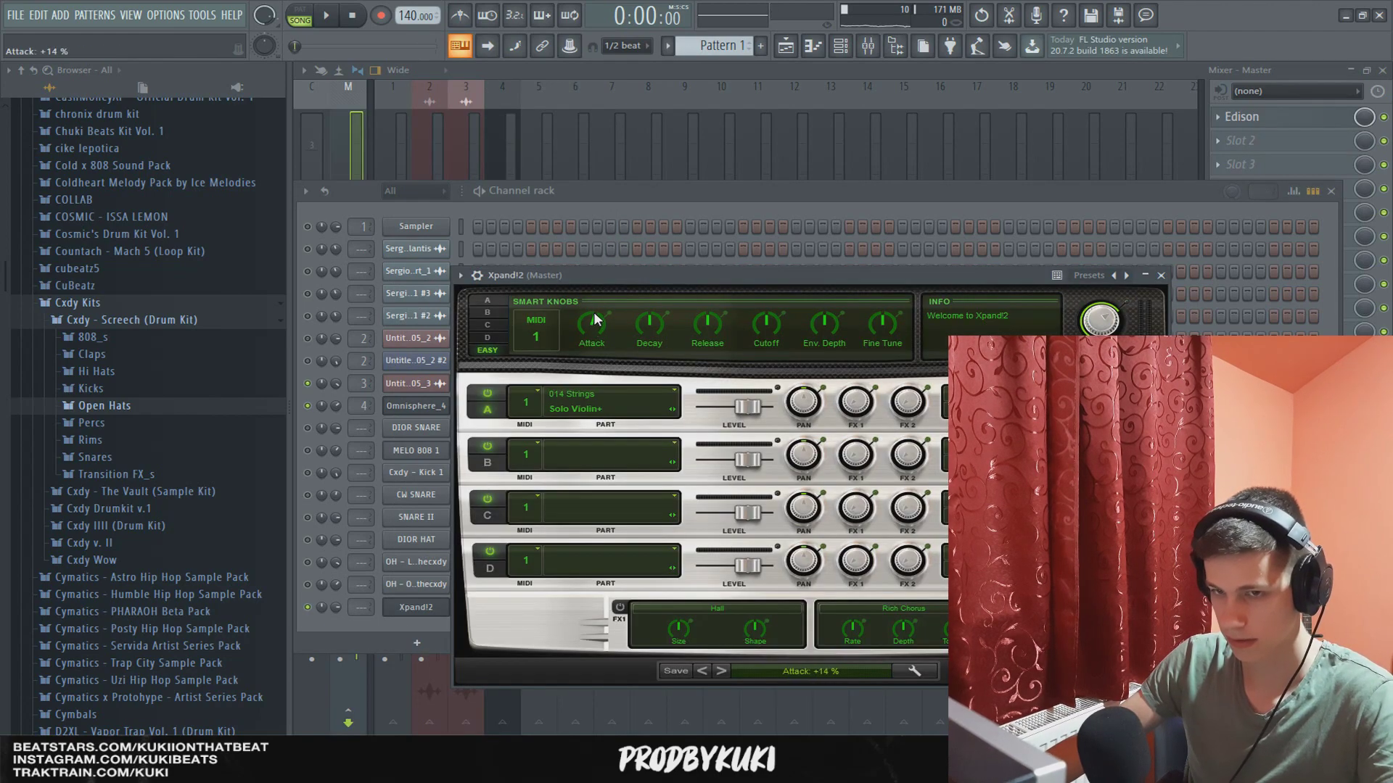
{"action": "left_click_drag", "start_coordinate": [593, 319], "coordinate": [612, 266]}
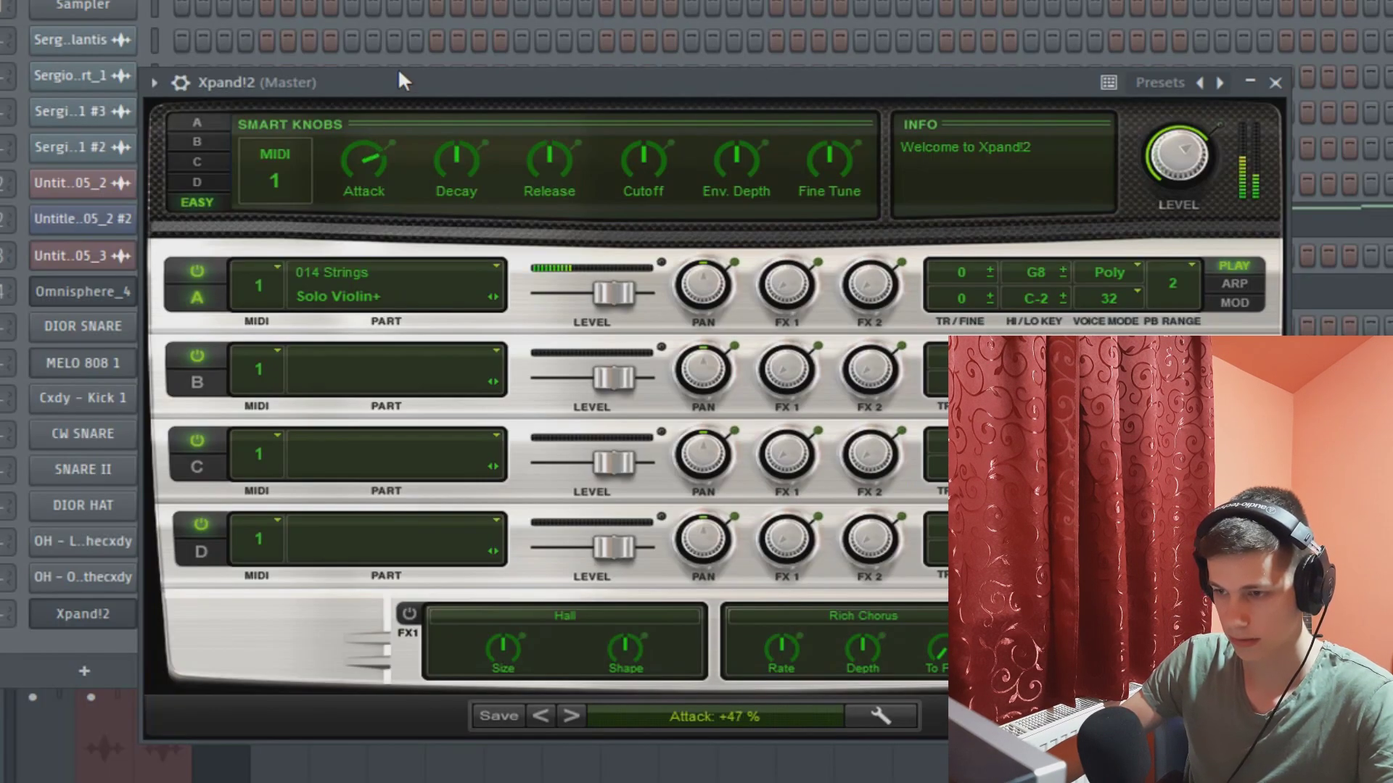
{"action": "left_click_drag", "start_coordinate": [551, 161], "coordinate": [560, 142]}
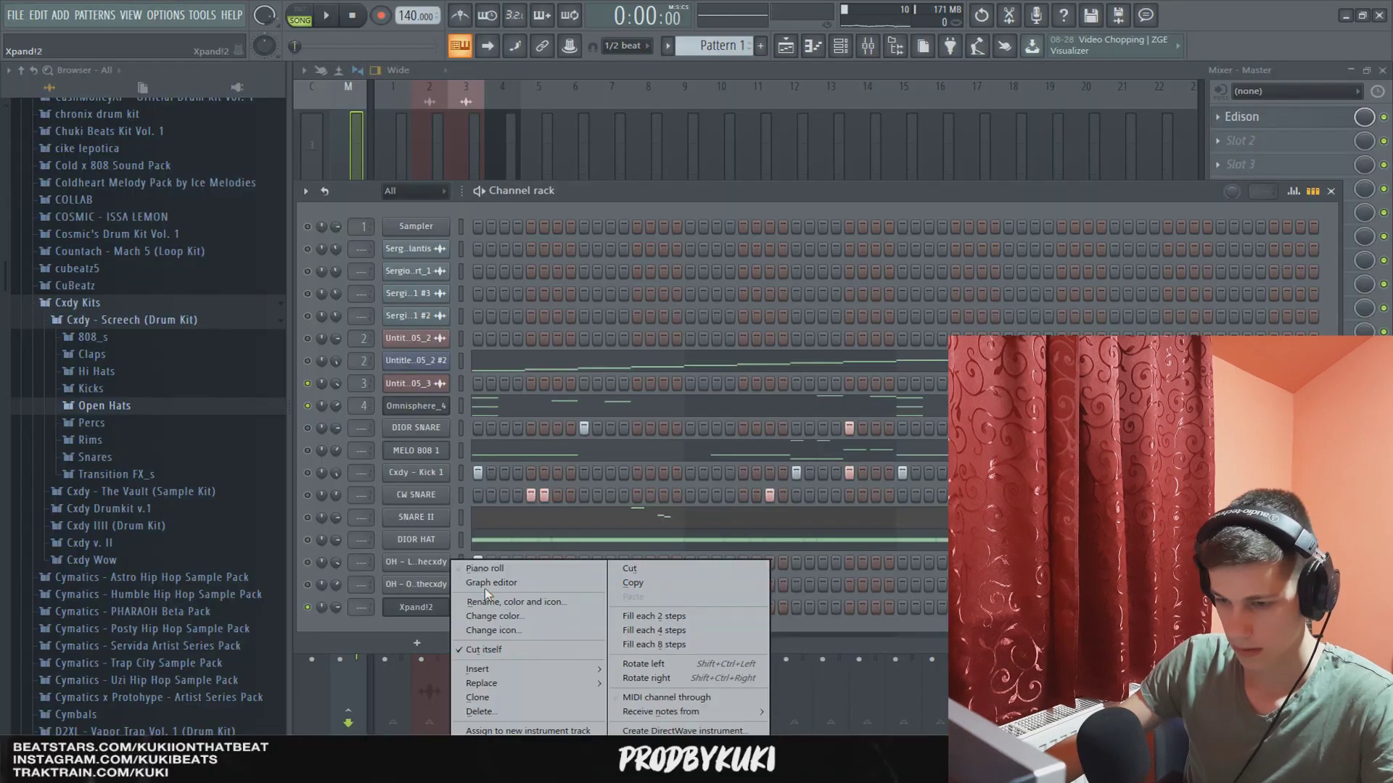
Step: Open the Xpand!2 channel in the piano roll, draw a one-bar G6 note from the start of bar 1, and play it
{"action": "left_click", "coordinate": [485, 568]}
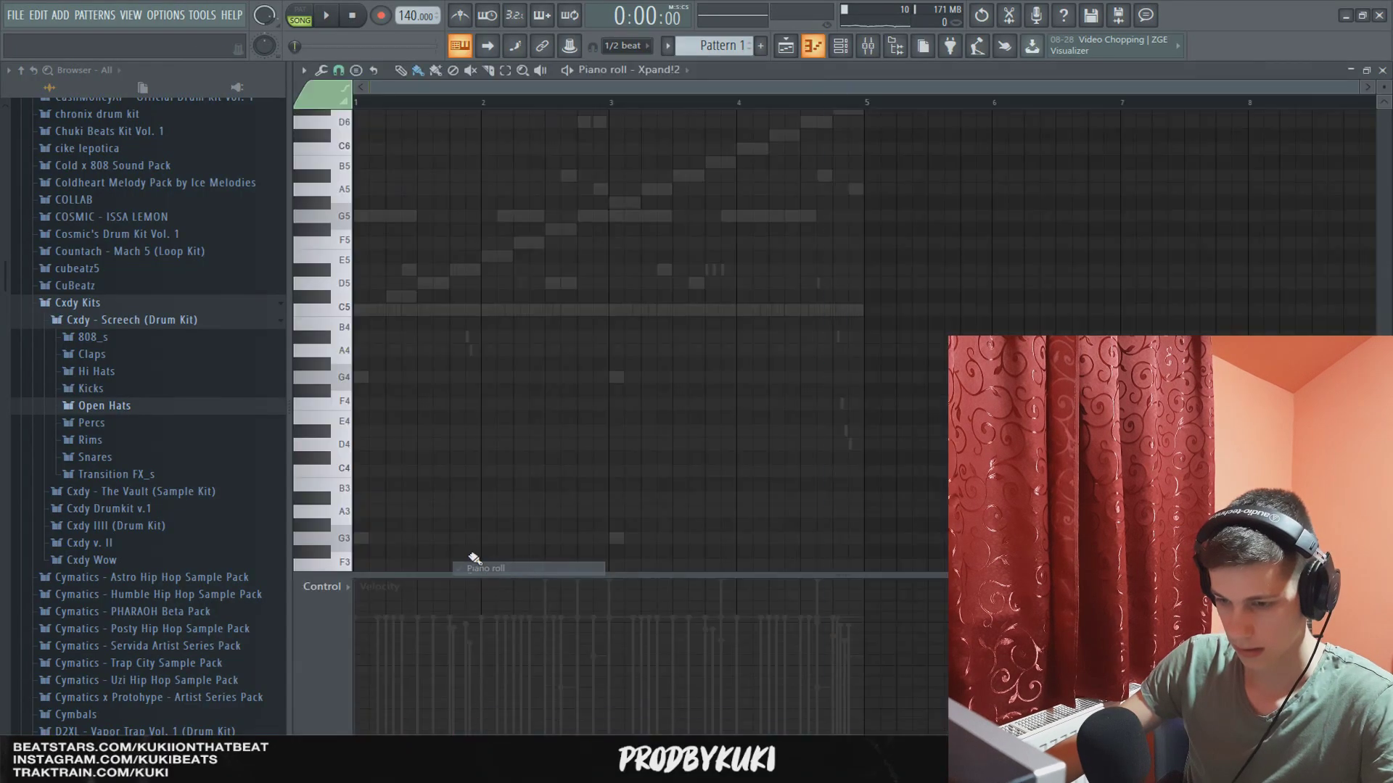
{"action": "scroll", "coordinate": [435, 302], "scroll_direction": "up", "scroll_amount": 5}
{"action": "scroll", "coordinate": [480, 85], "scroll_direction": "up", "scroll_amount": 2}
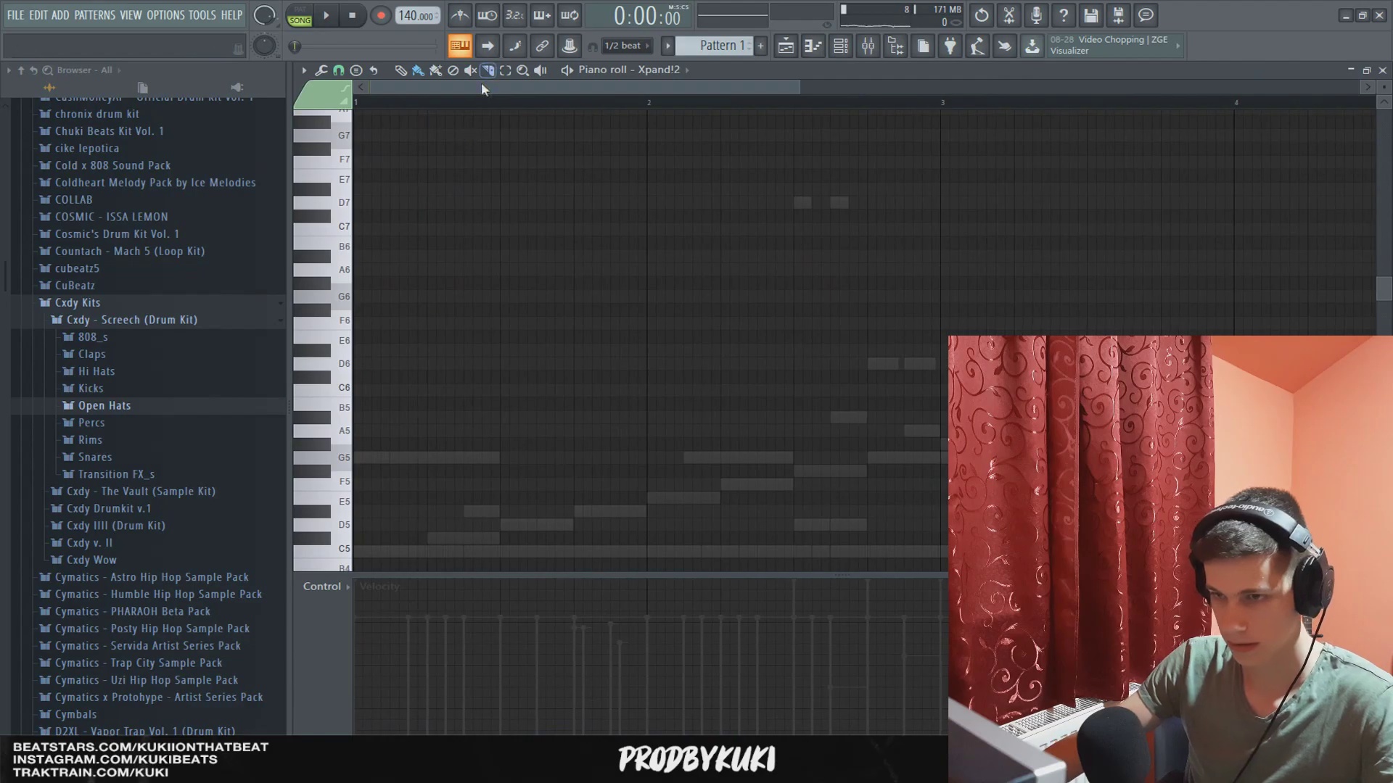
{"action": "left_click", "coordinate": [368, 297]}
{"action": "left_click_drag", "start_coordinate": [381, 298], "coordinate": [652, 317]}
{"action": "key", "text": "space"}
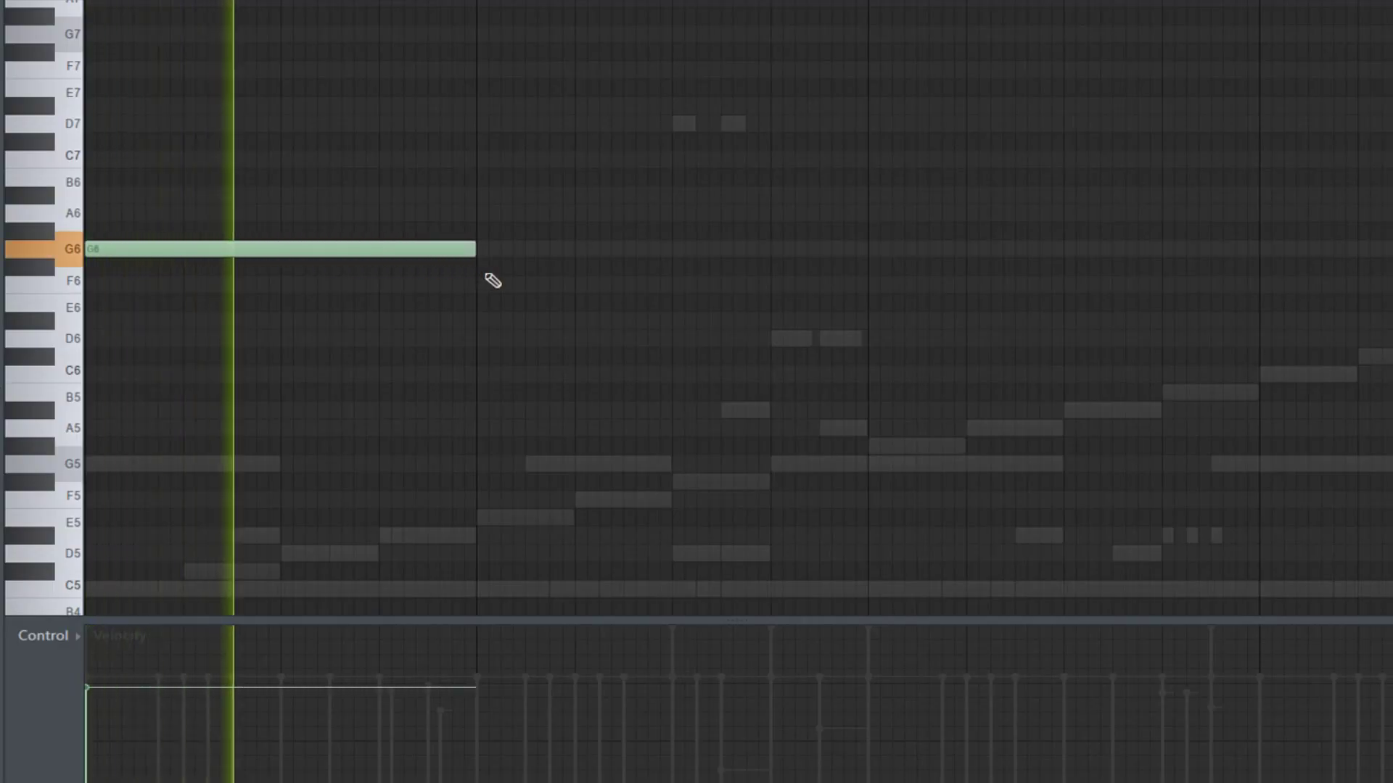
Step: Add a one-bar D6 note from beat 4 of bar 1, shorten the G6 note to three beats, and play the phrase
{"action": "scroll", "coordinate": [496, 286], "scroll_direction": "down", "scroll_amount": 2}
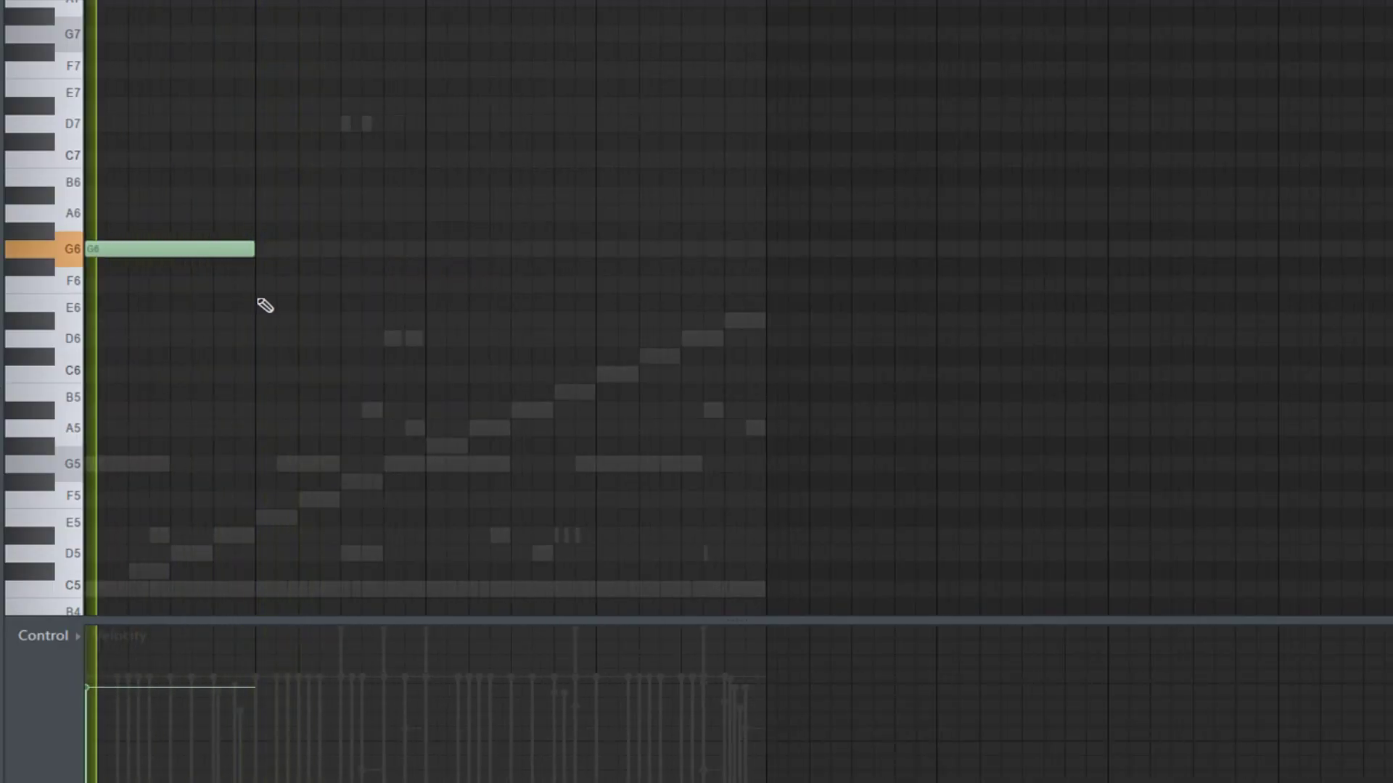
{"action": "left_click", "coordinate": [213, 283]}
{"action": "key", "text": "space"}
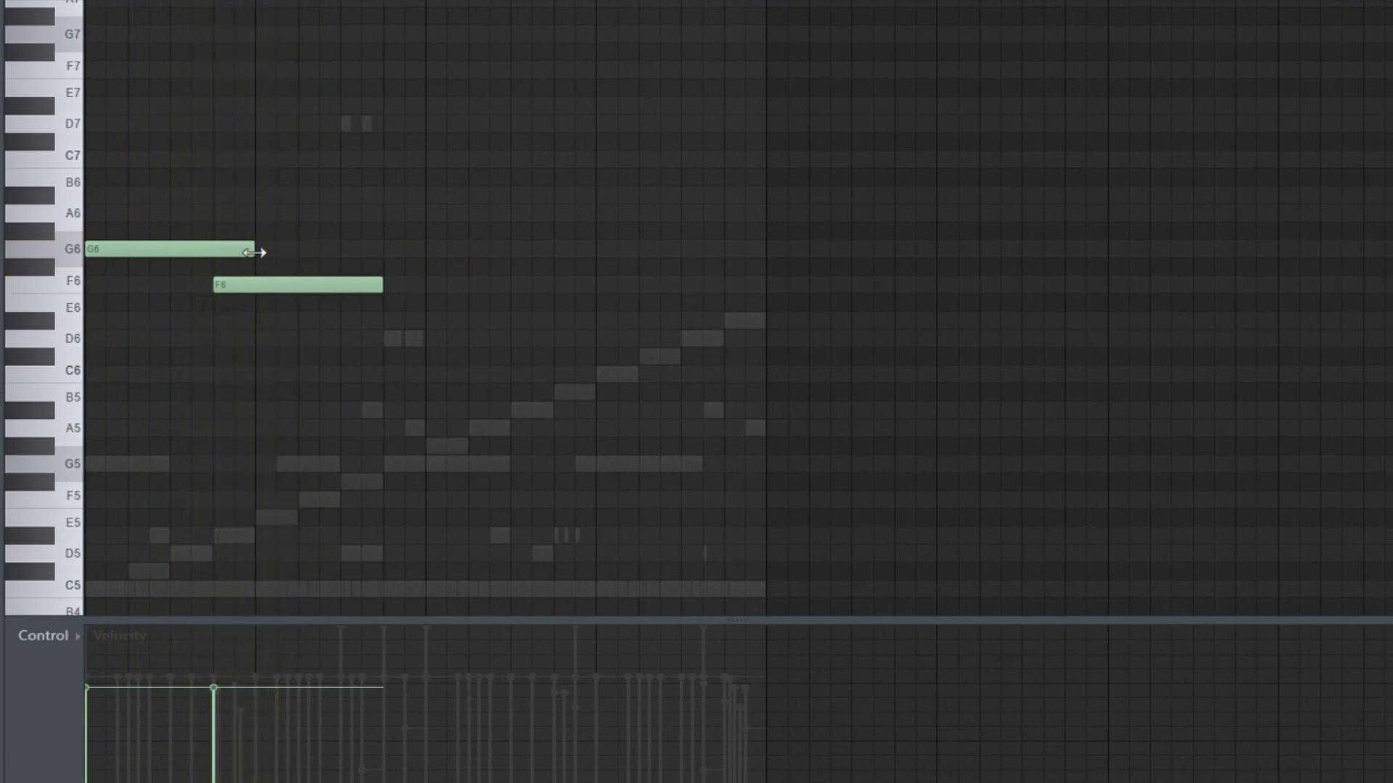
{"action": "left_click_drag", "start_coordinate": [254, 293], "coordinate": [251, 349]}
{"action": "key", "text": "space"}
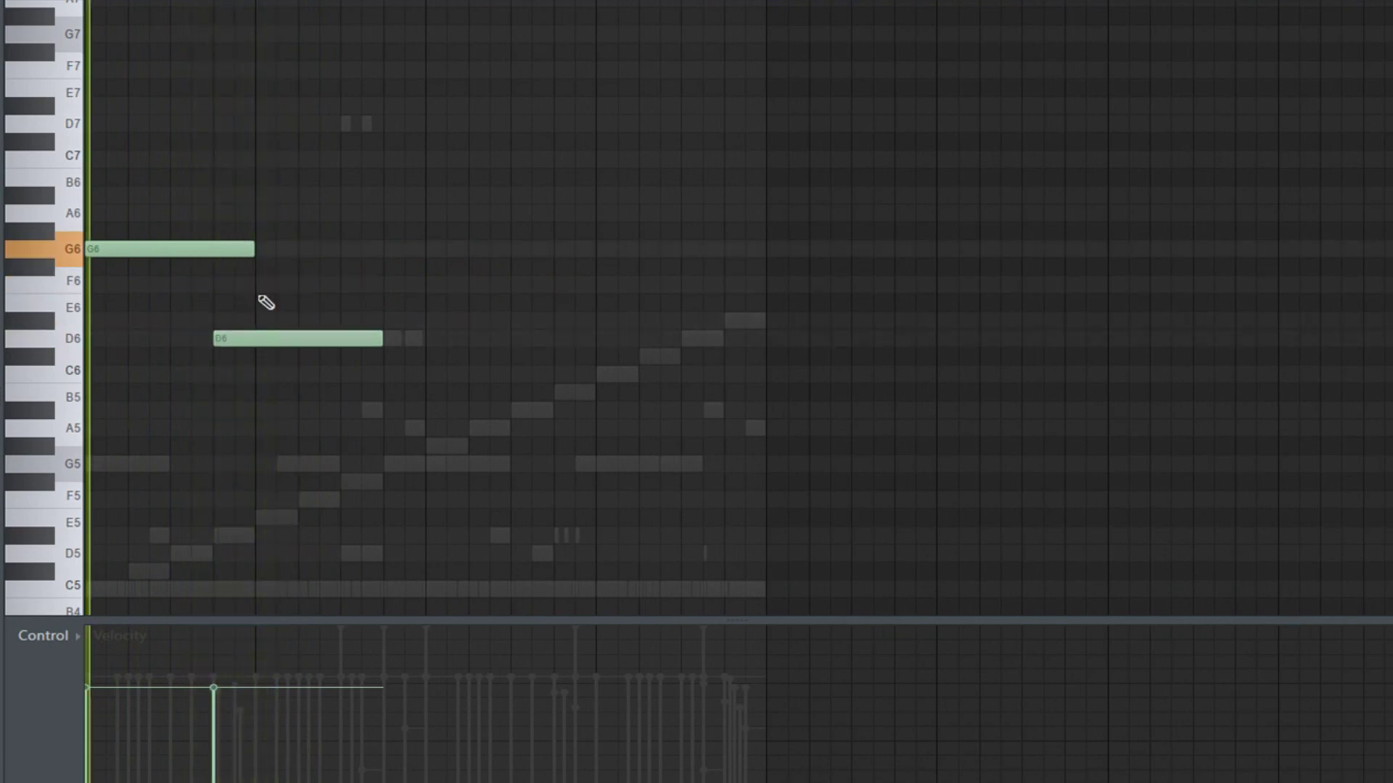
{"action": "left_click_drag", "start_coordinate": [253, 250], "coordinate": [213, 248]}
{"action": "key", "text": "space"}
{"action": "key", "text": "space"}
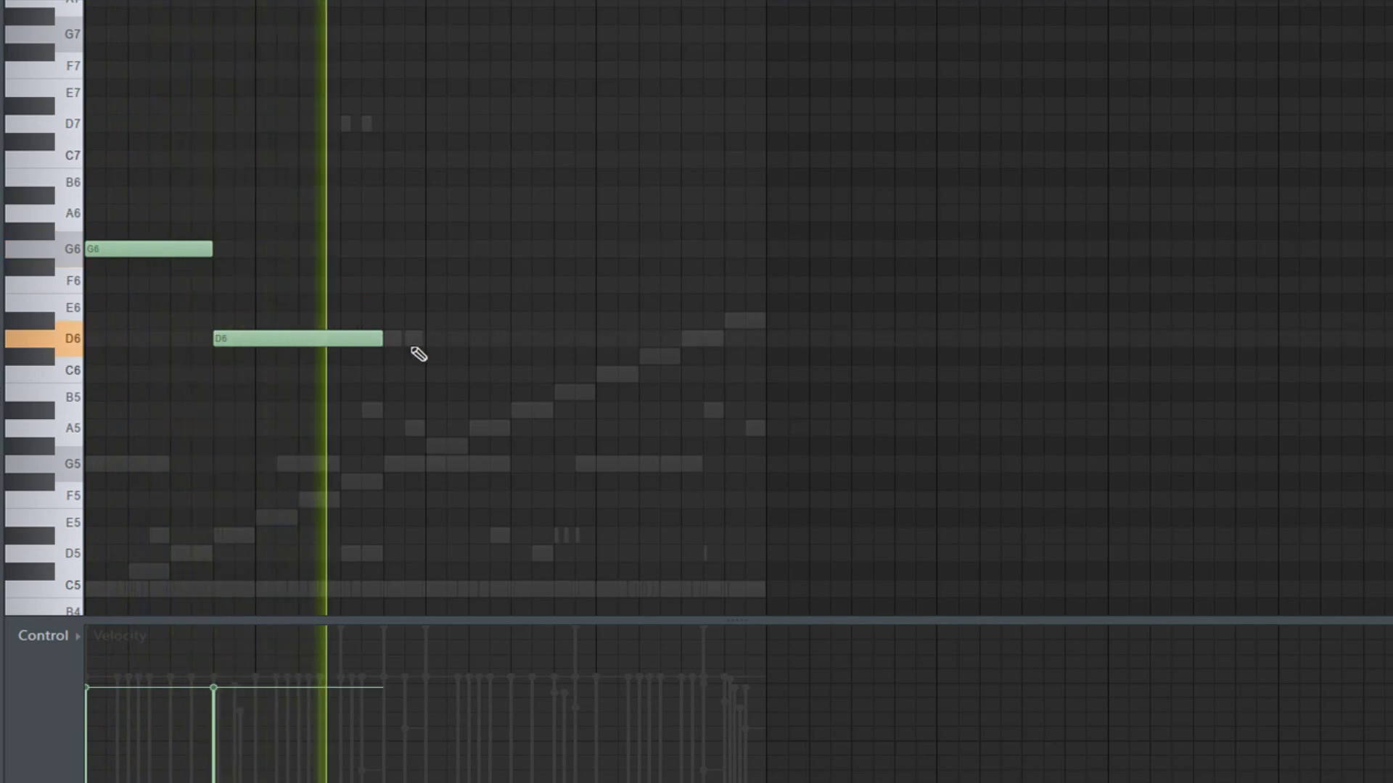
Step: Duplicate the G6 and D6 phrase so the copy starts at bar 3
{"action": "key", "text": "space"}
{"action": "key", "text": "ctrl+b"}
{"action": "left_click_drag", "start_coordinate": [444, 251], "coordinate": [475, 255]}
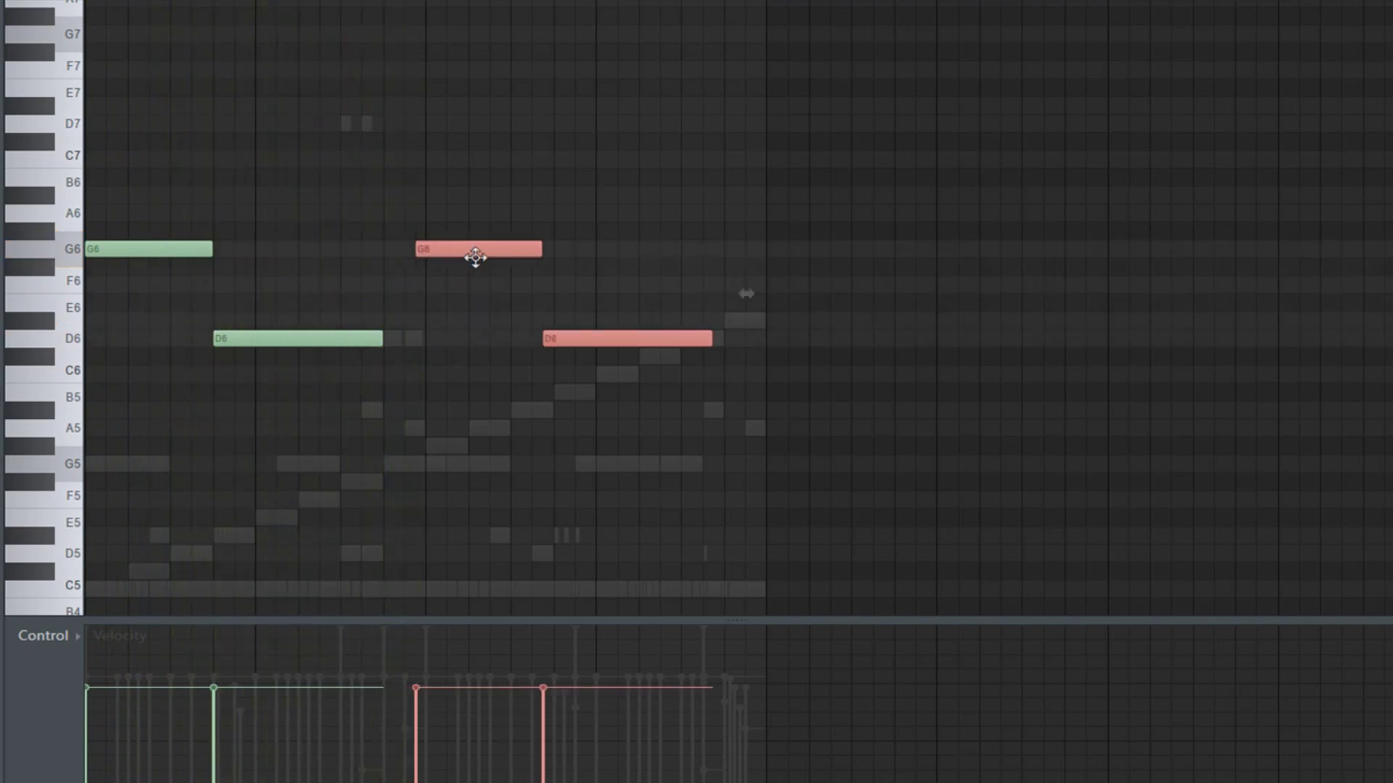
{"action": "left_click", "coordinate": [429, 2]}
{"action": "key", "text": "space"}
{"action": "key", "text": "ctrl+d"}
{"action": "scroll", "coordinate": [550, 239], "scroll_direction": "up", "scroll_amount": 1}
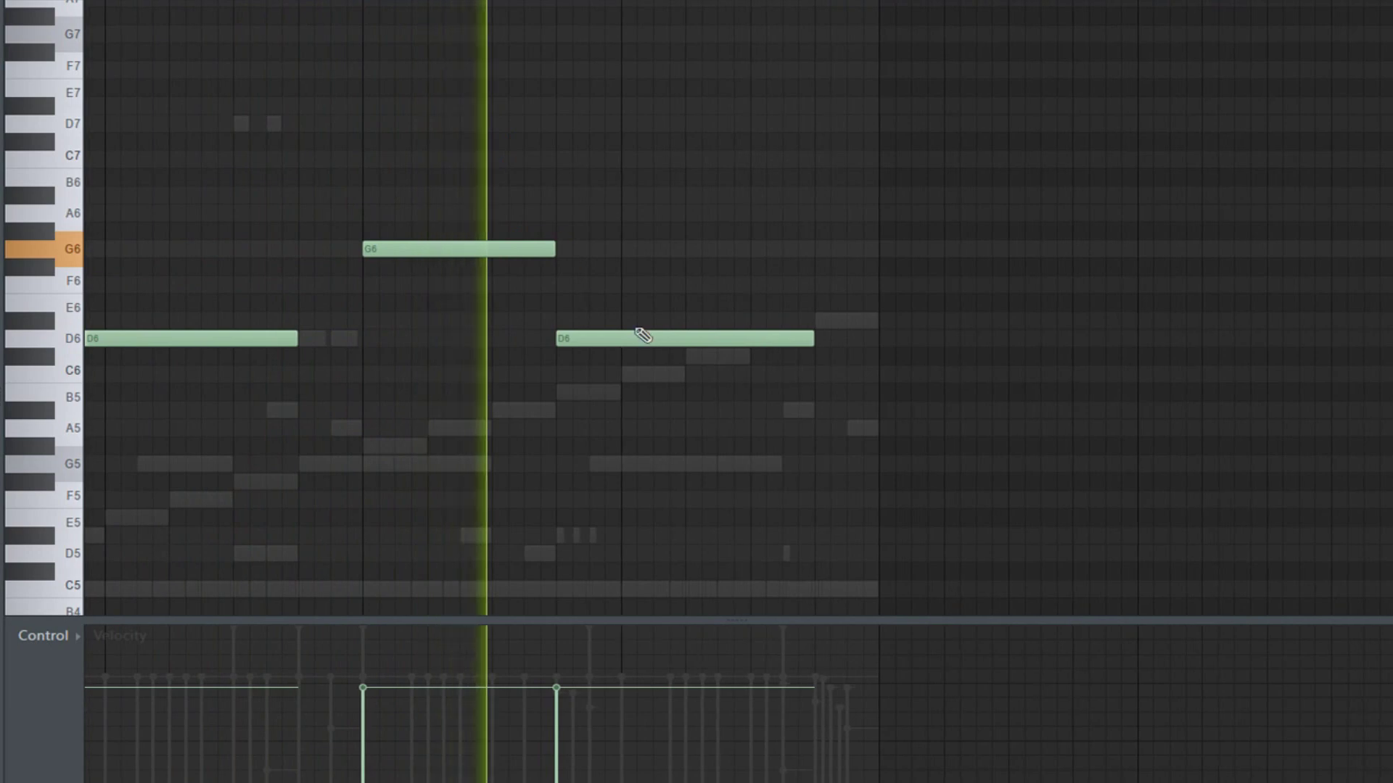
Step: Add a D#6 note from the start of bar 4 to the bar's end, and shorten the preceding D6 to one beat
{"action": "key", "text": "space"}
{"action": "left_click", "coordinate": [817, 341]}
{"action": "right_click", "coordinate": [816, 341]}
{"action": "left_click", "coordinate": [621, 320]}
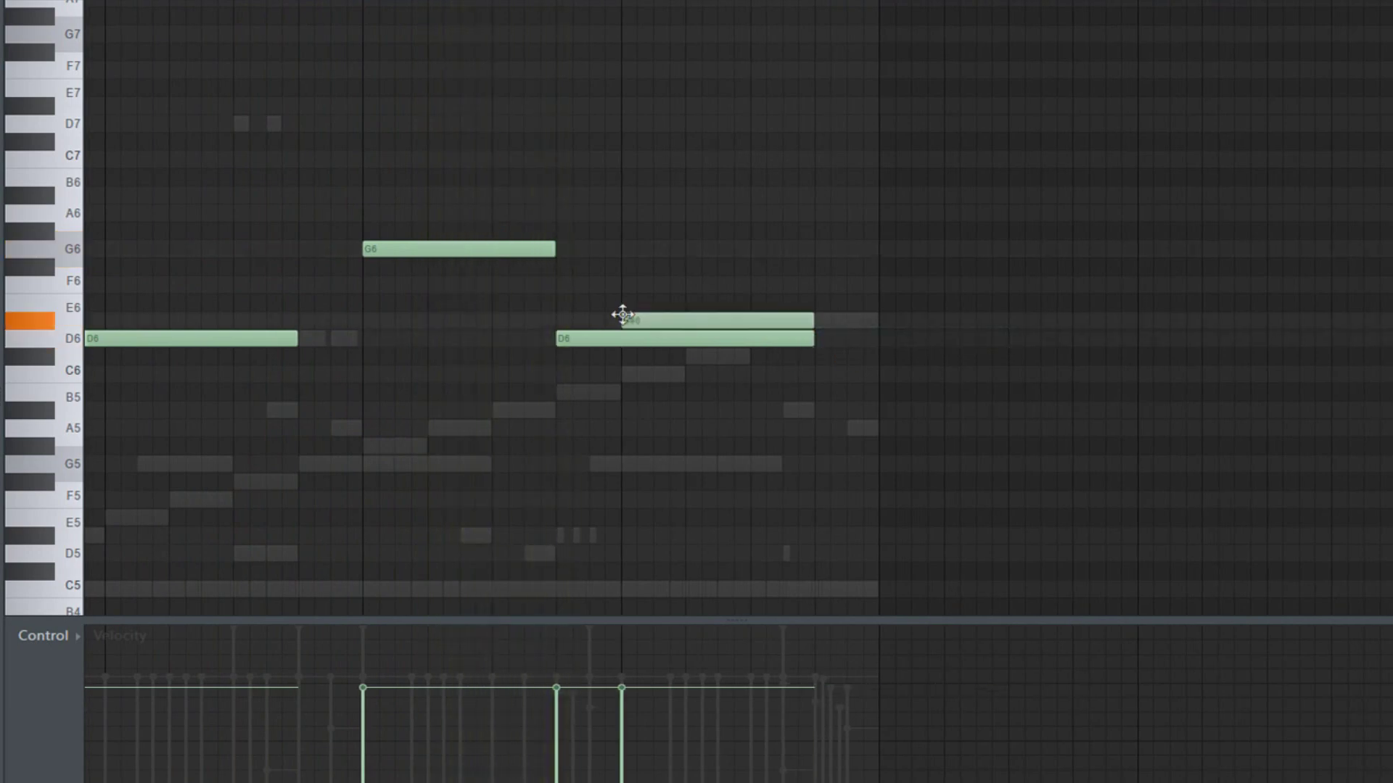
{"action": "left_click_drag", "start_coordinate": [813, 339], "coordinate": [630, 355]}
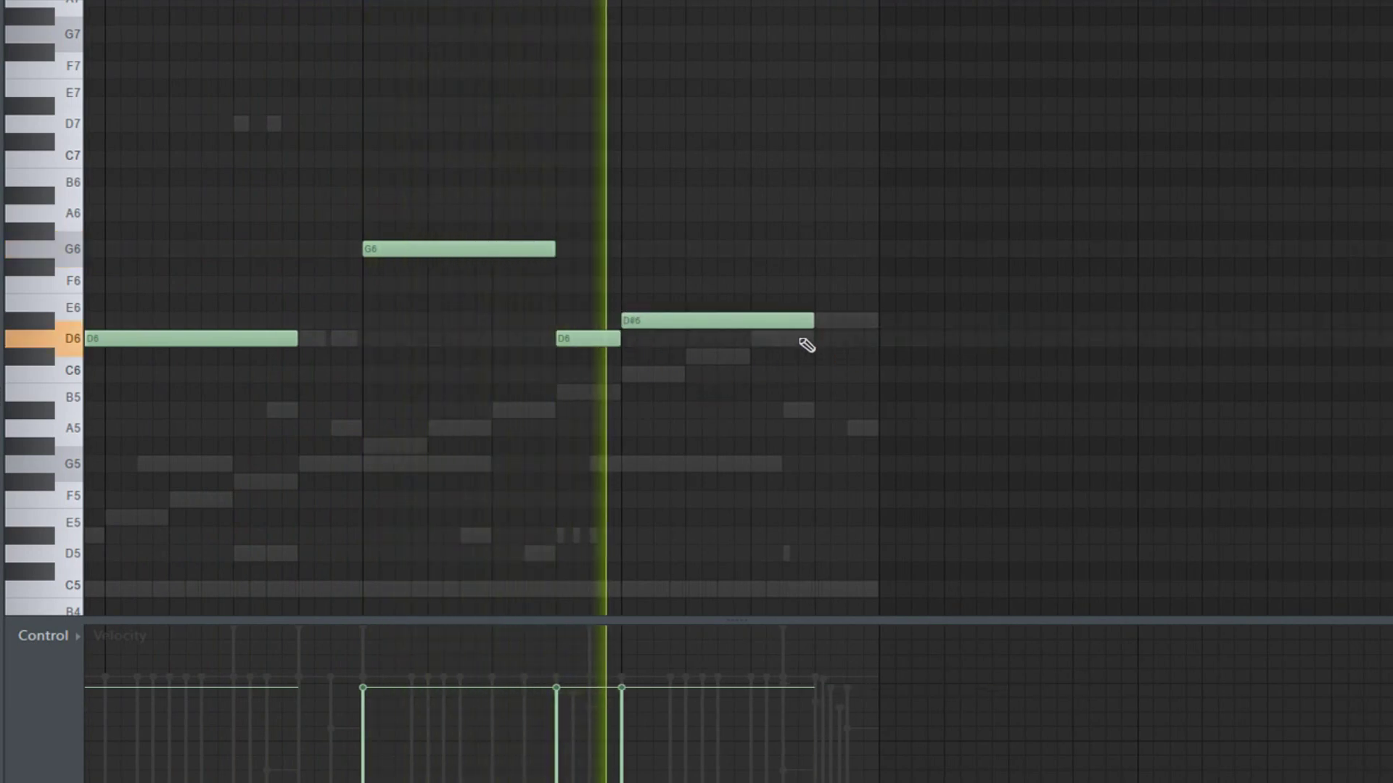
{"action": "left_click_drag", "start_coordinate": [814, 321], "coordinate": [874, 332]}
{"action": "scroll", "coordinate": [718, 218], "scroll_direction": "down", "scroll_amount": 2}
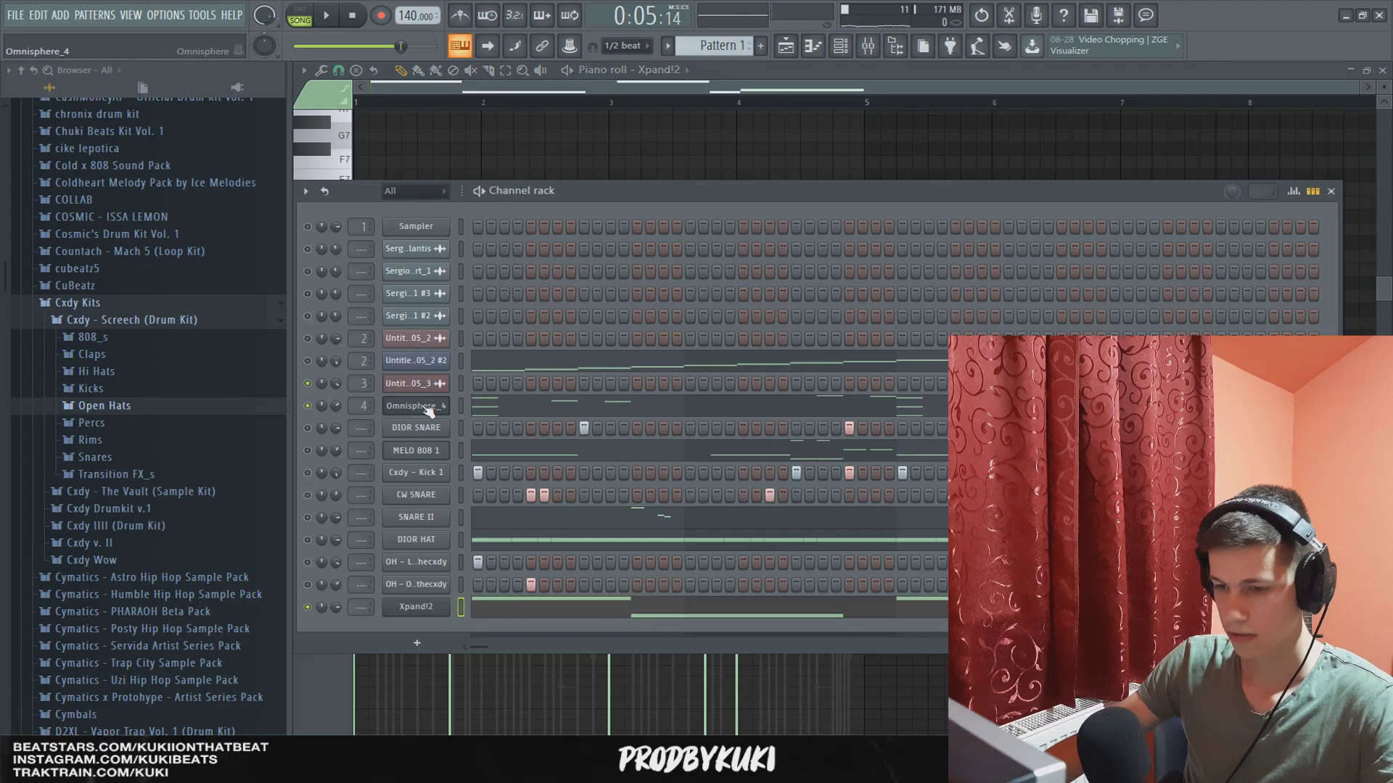
Step: Replace the Xpand!2 channel with Morphine and load the STR Violin NUC preset from its Strings bank
{"action": "right_click", "coordinate": [446, 608]}
{"action": "mouse_move", "coordinate": [530, 683]}
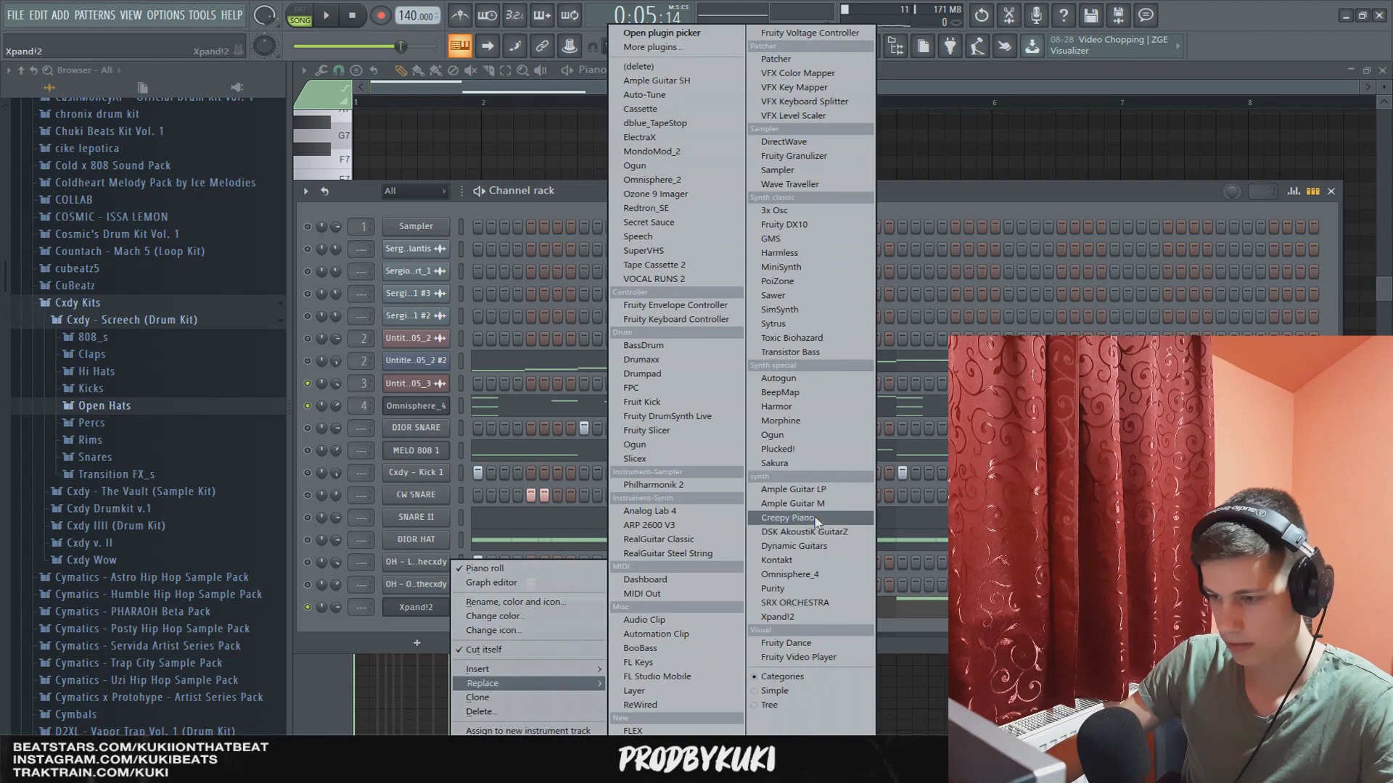
{"action": "left_click", "coordinate": [790, 426]}
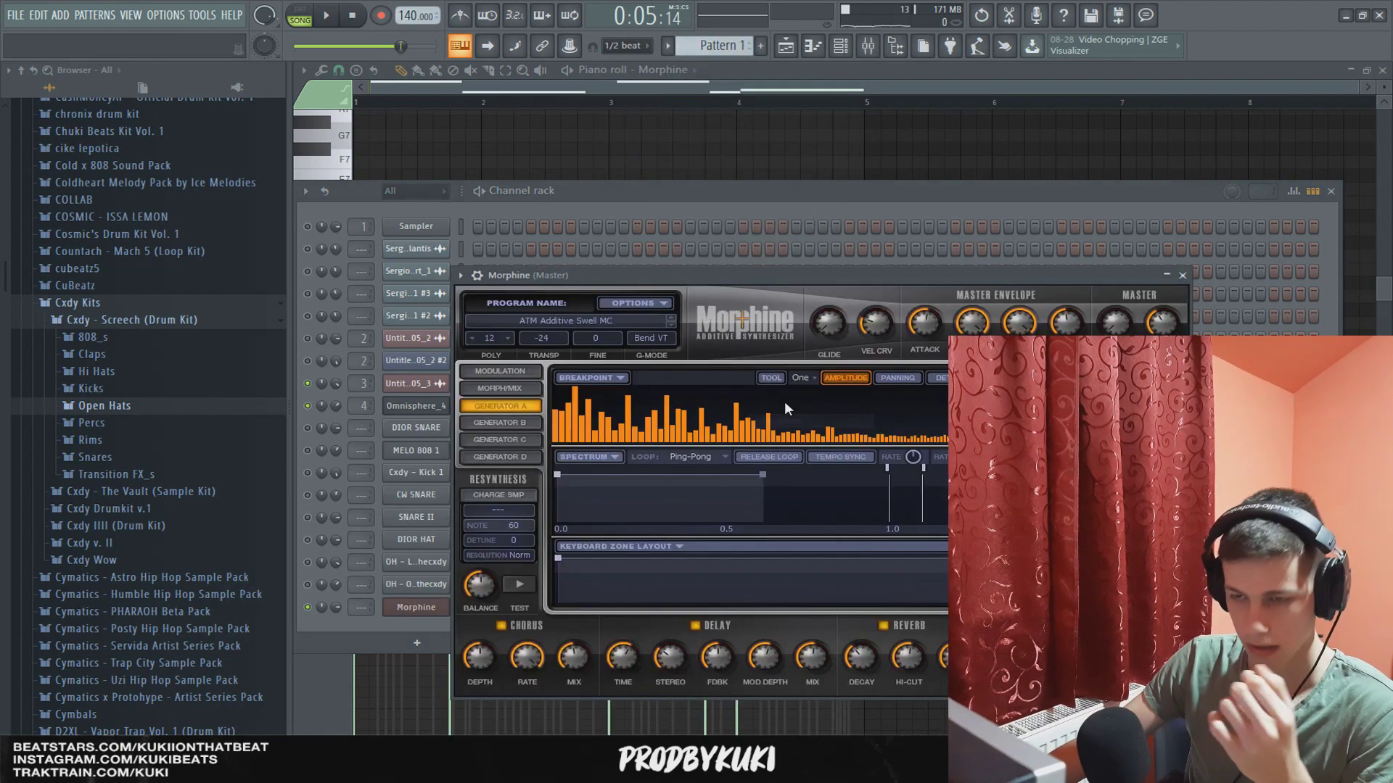
{"action": "left_click", "coordinate": [588, 322]}
{"action": "left_click", "coordinate": [722, 426]}
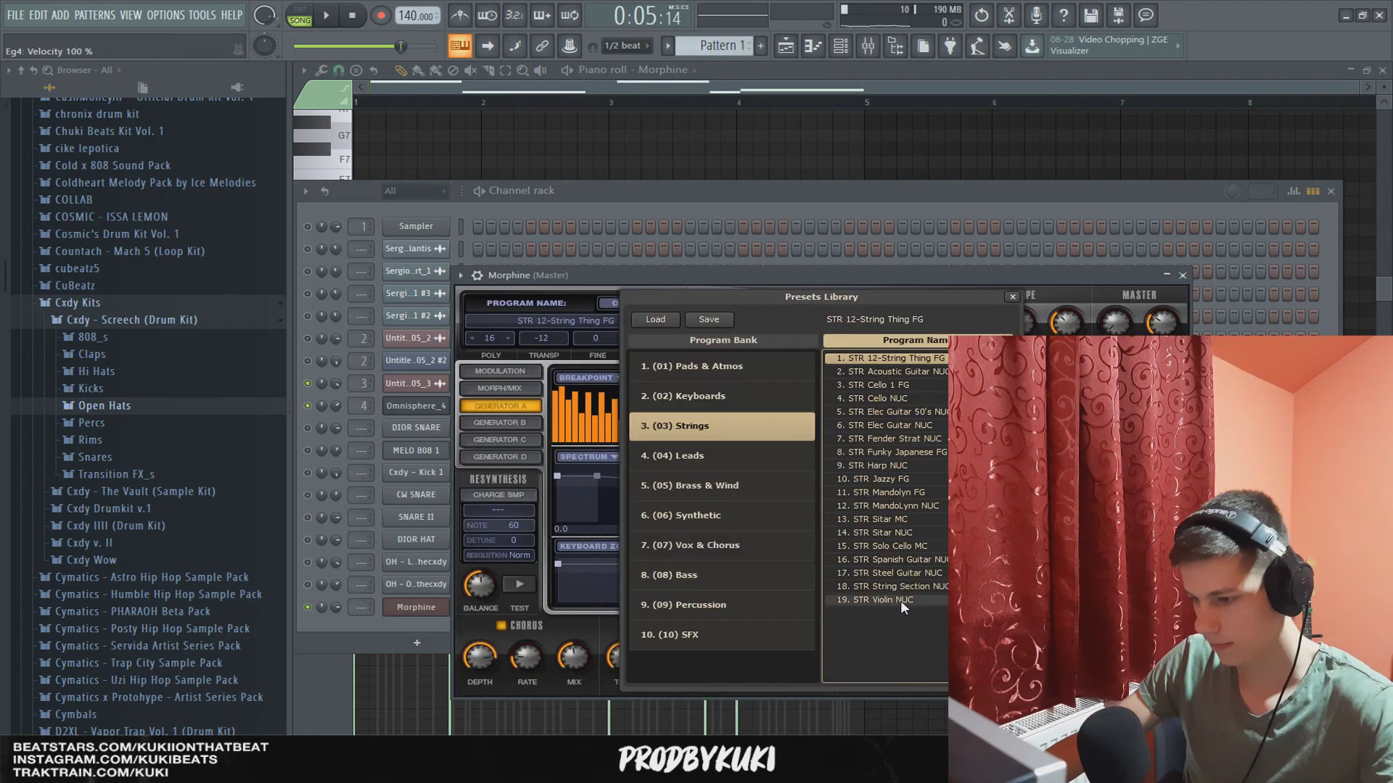
{"action": "left_click", "coordinate": [898, 600]}
{"action": "left_click", "coordinate": [884, 280]}
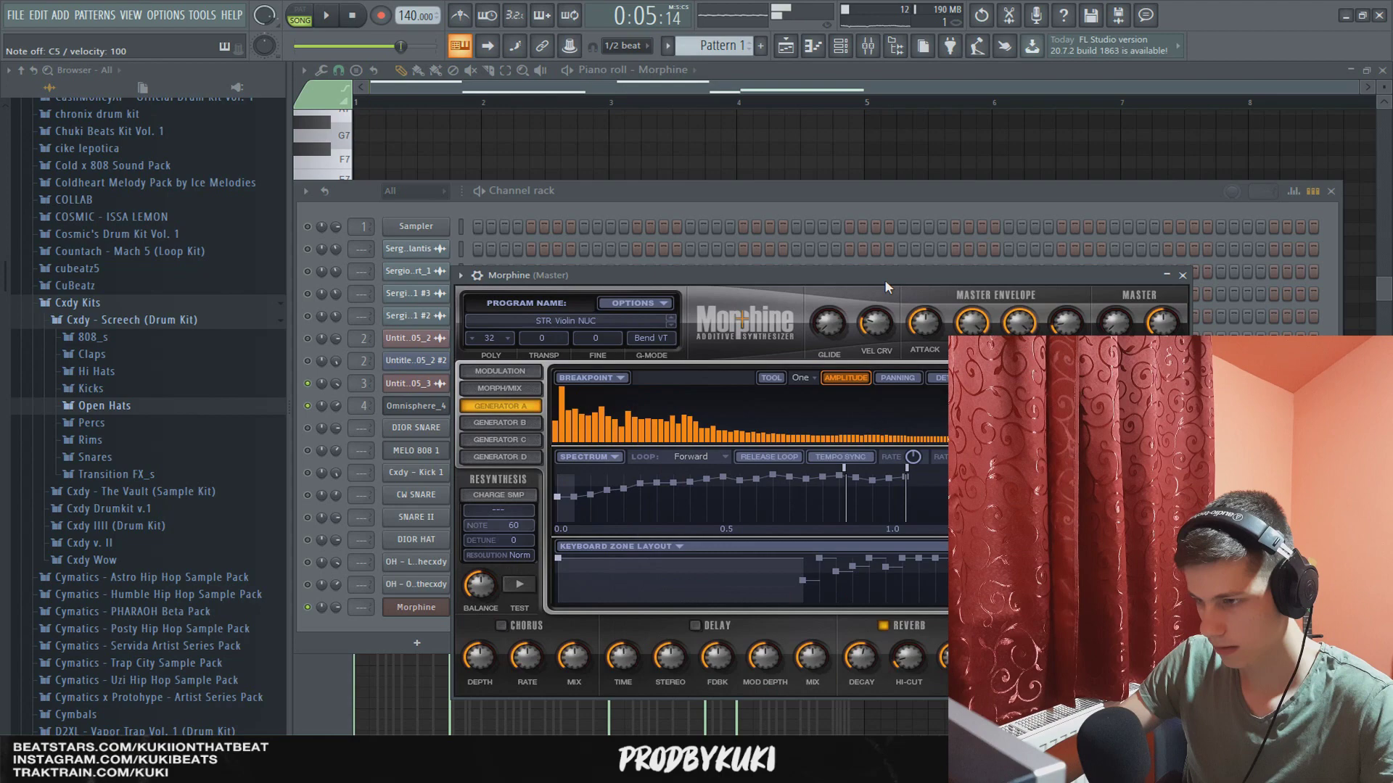
{"action": "left_click", "coordinate": [1182, 275]}
{"action": "key", "text": "space"}
Step: Draw a two-beat C6 slide note over the second half of bar 4 in the Morphine piano roll
{"action": "left_click", "coordinate": [529, 611]}
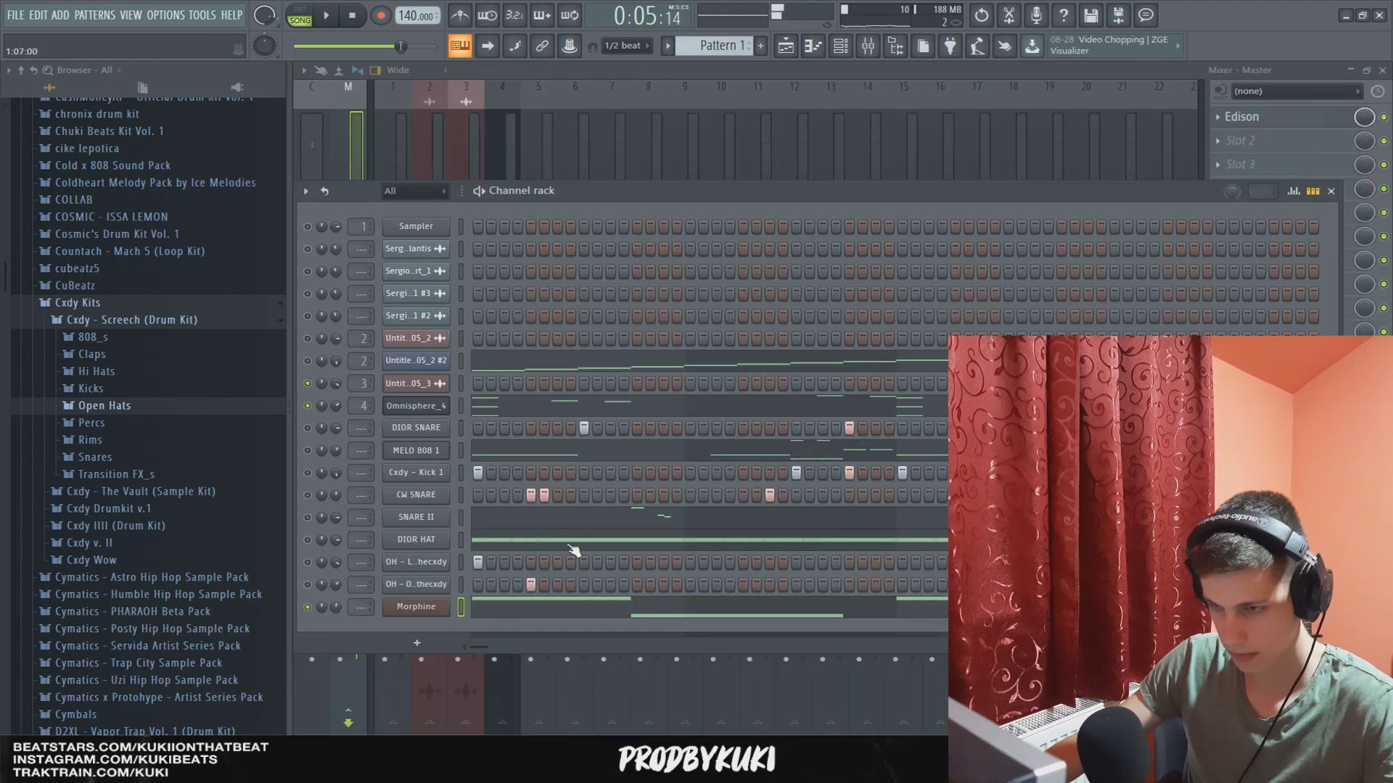
{"action": "left_click", "coordinate": [566, 606]}
{"action": "left_click", "coordinate": [801, 456]}
{"action": "left_click_drag", "start_coordinate": [832, 457], "coordinate": [832, 391]}
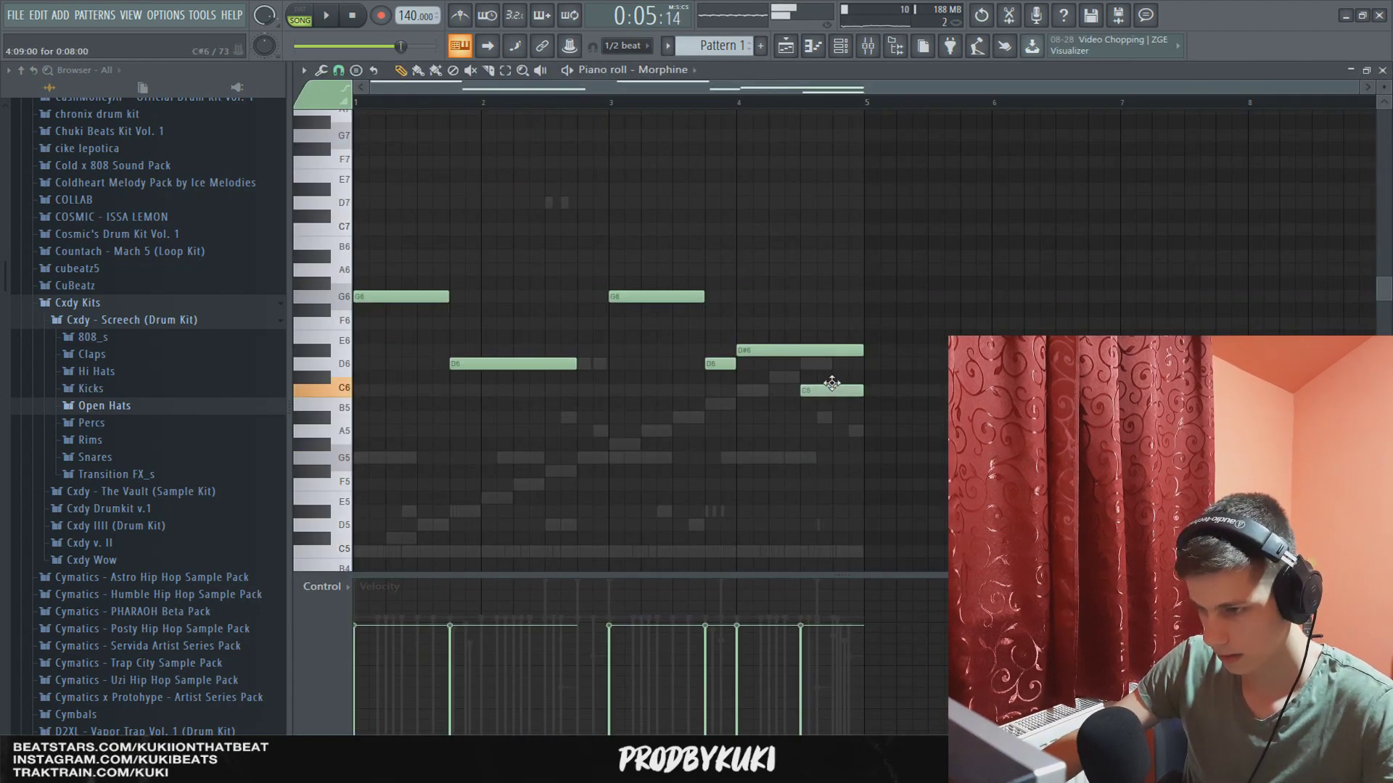
{"action": "double_click", "coordinate": [831, 392]}
{"action": "left_click", "coordinate": [789, 468]}
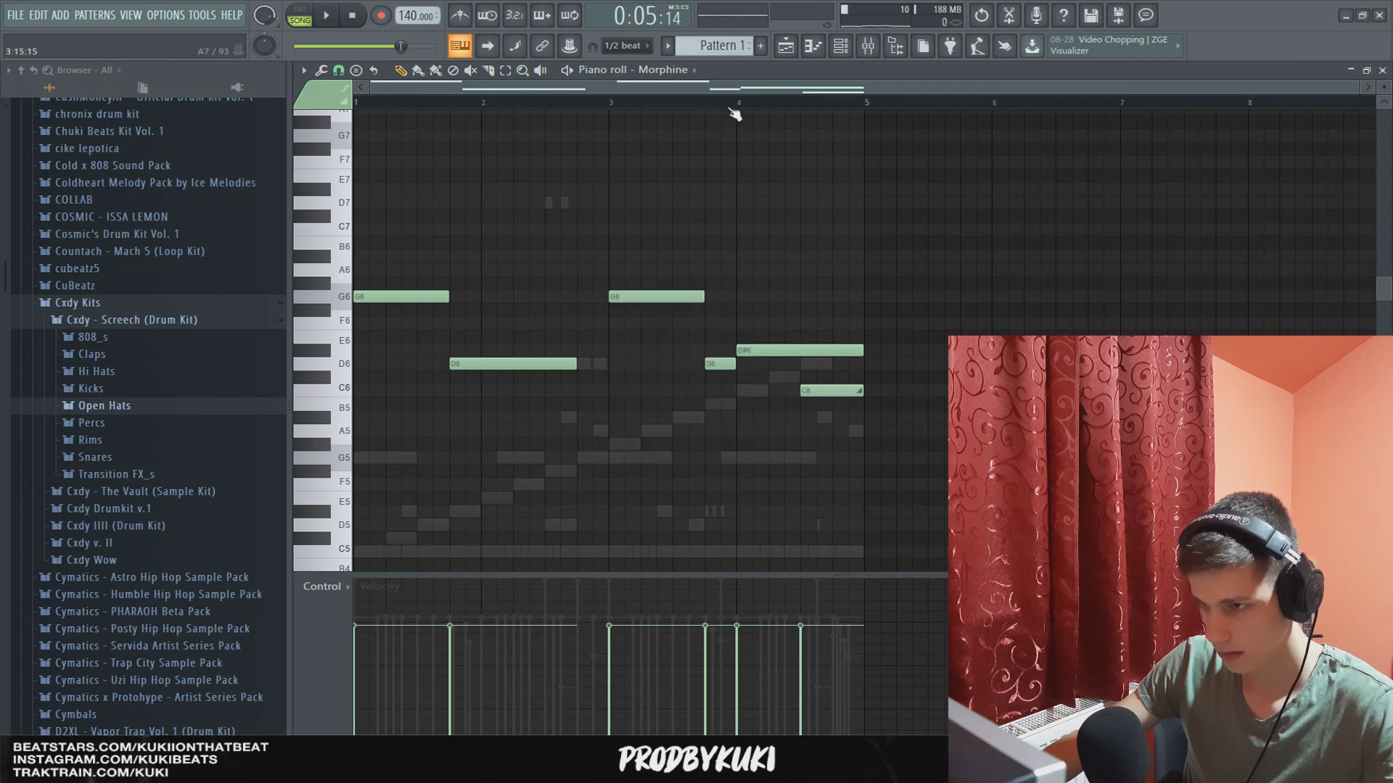
Step: Play the melody and change the slide note to a one-beat D6 slide on the last beat of bar 4
{"action": "key", "text": "space"}
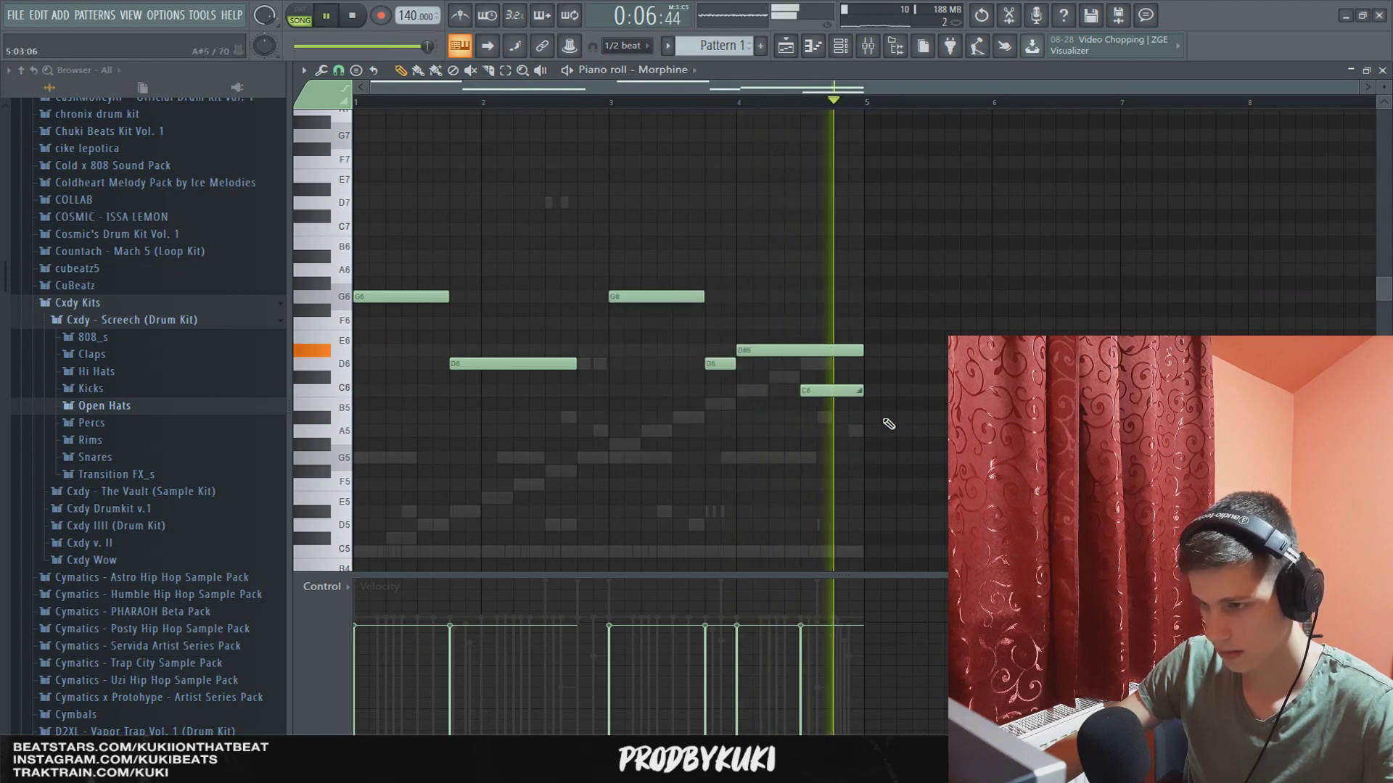
{"action": "key", "text": "space"}
{"action": "key", "text": "space"}
{"action": "left_click_drag", "start_coordinate": [873, 394], "coordinate": [868, 394]}
{"action": "key", "text": "space"}
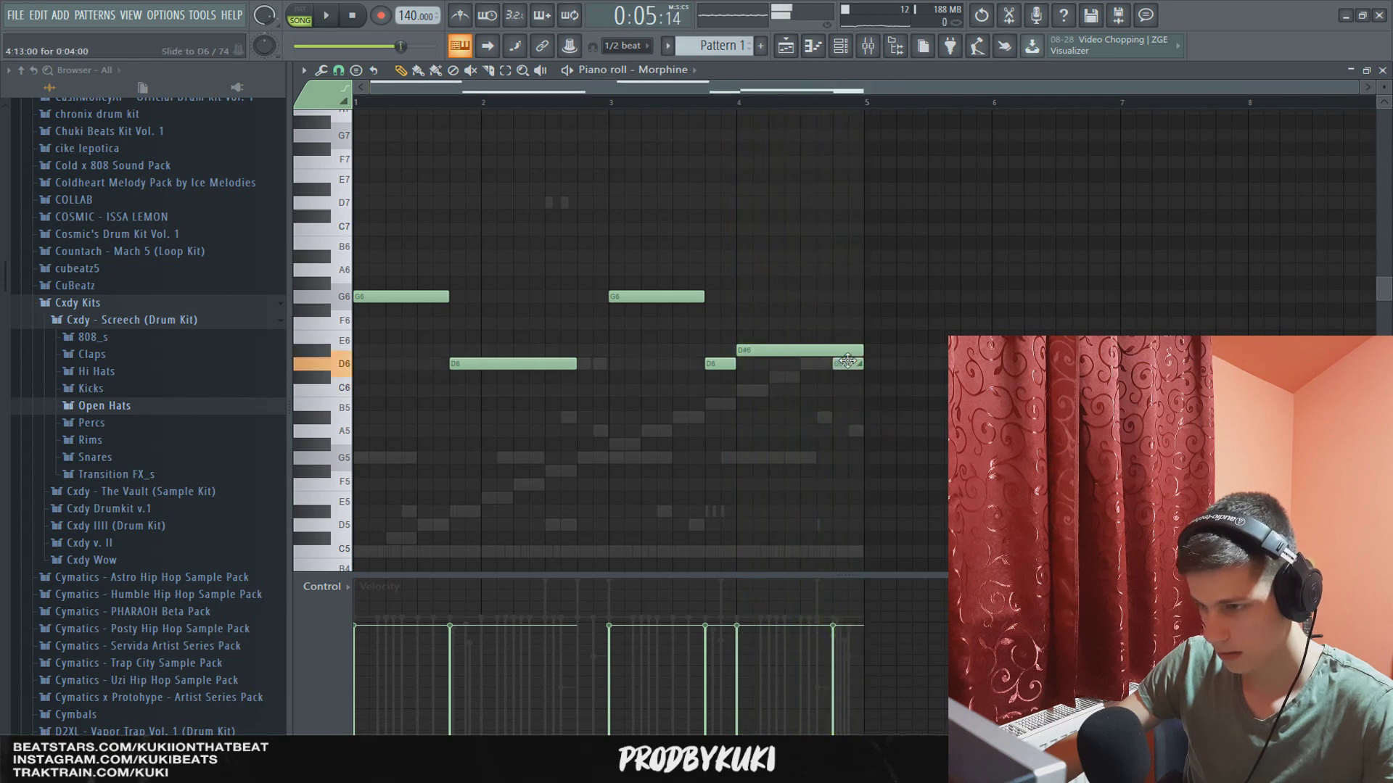
{"action": "key", "text": "space"}
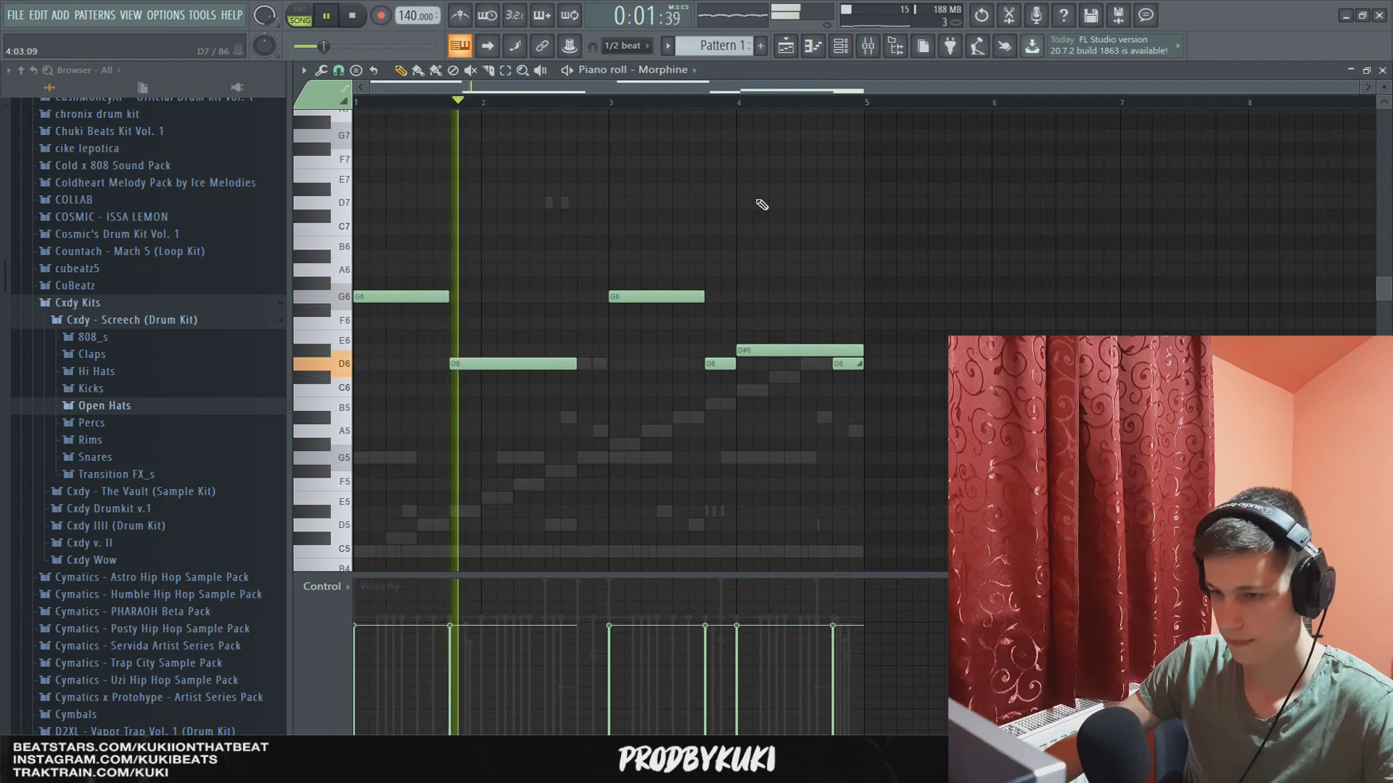
{"action": "key", "text": "space"}
Step: Set Morphine's master Attack to 64%
{"action": "left_click", "coordinate": [840, 46]}
{"action": "left_click", "coordinate": [409, 608]}
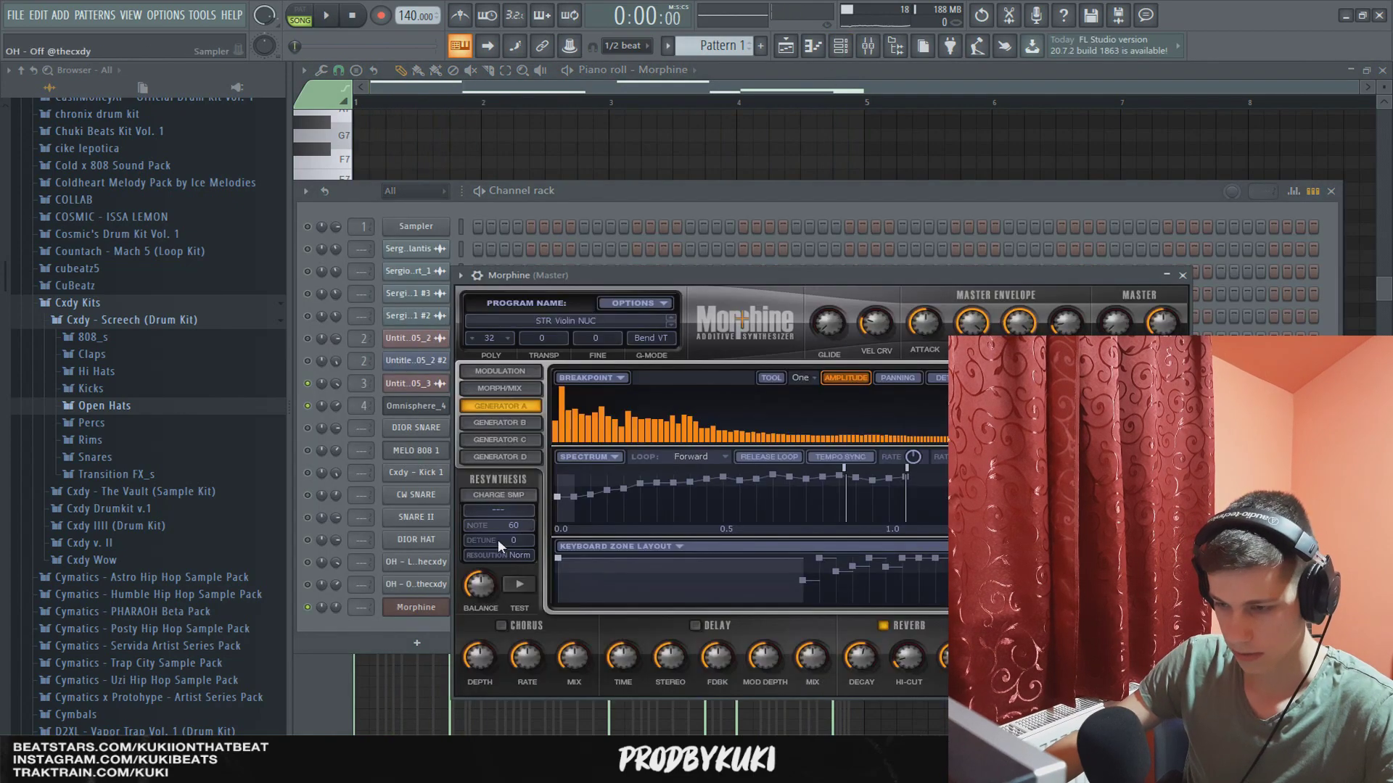
{"action": "left_click_drag", "start_coordinate": [918, 327], "coordinate": [918, 308]}
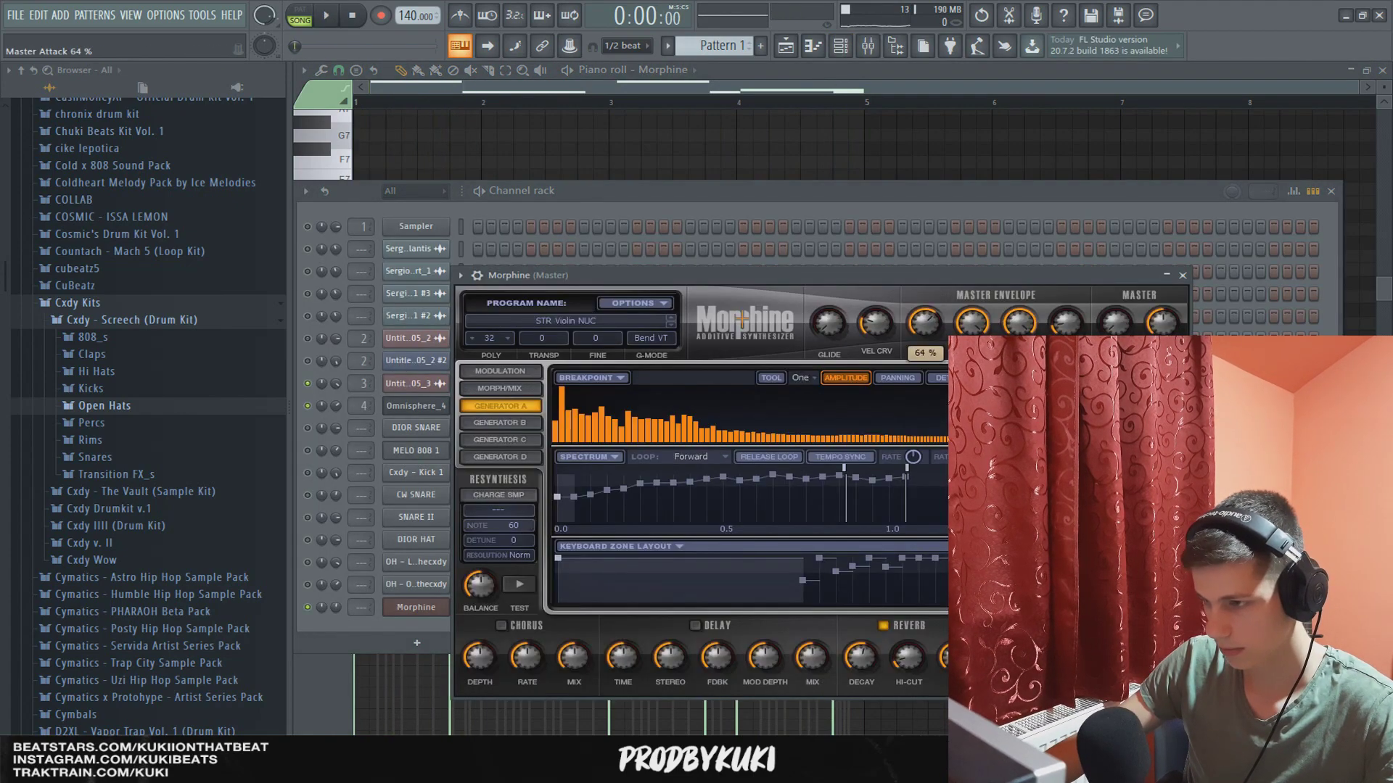
{"action": "key", "text": "F7"}
Step: Save the project as 450 in the BEATPACK folder
{"action": "key", "text": "ctrl+s"}
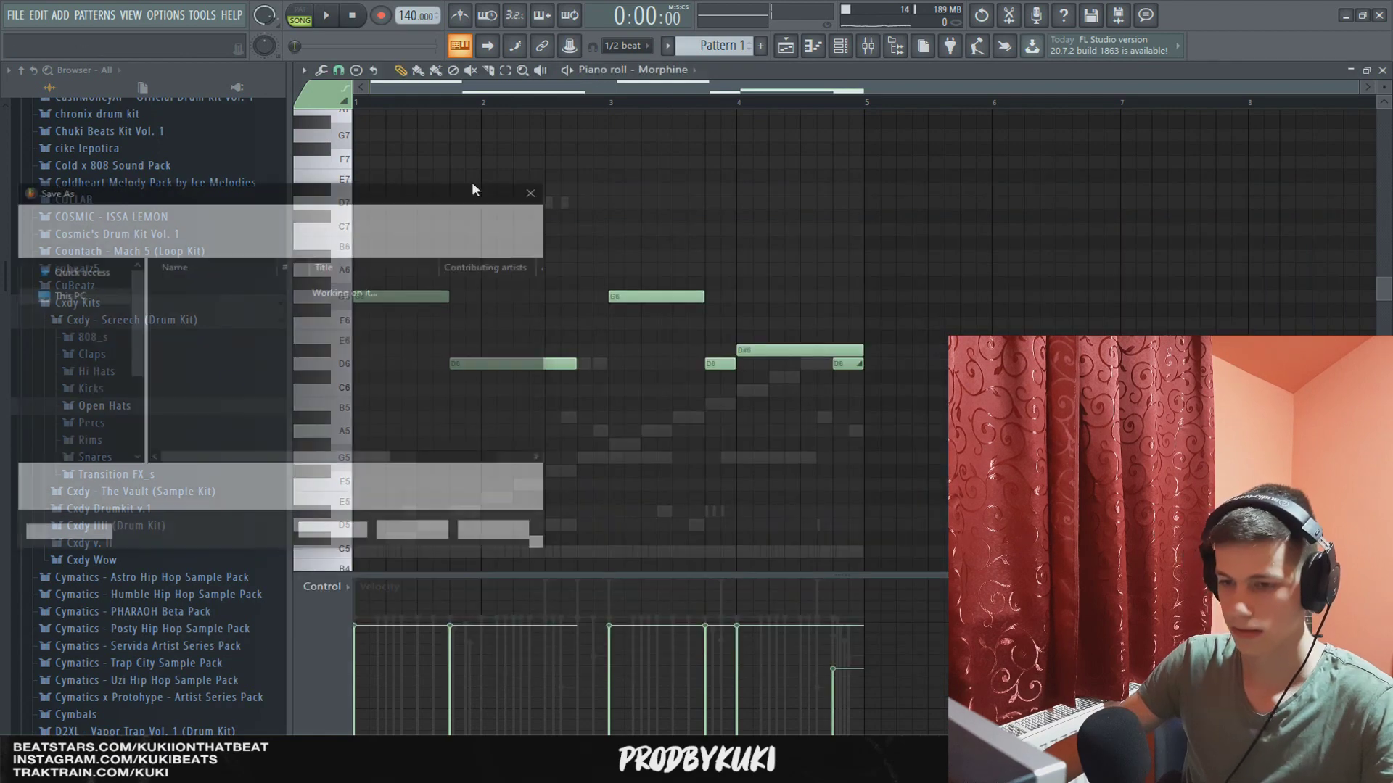
{"action": "scroll", "coordinate": [90, 385], "scroll_direction": "up", "scroll_amount": 4}
{"action": "scroll", "coordinate": [76, 395], "scroll_direction": "up", "scroll_amount": 1}
{"action": "left_click", "coordinate": [79, 354]}
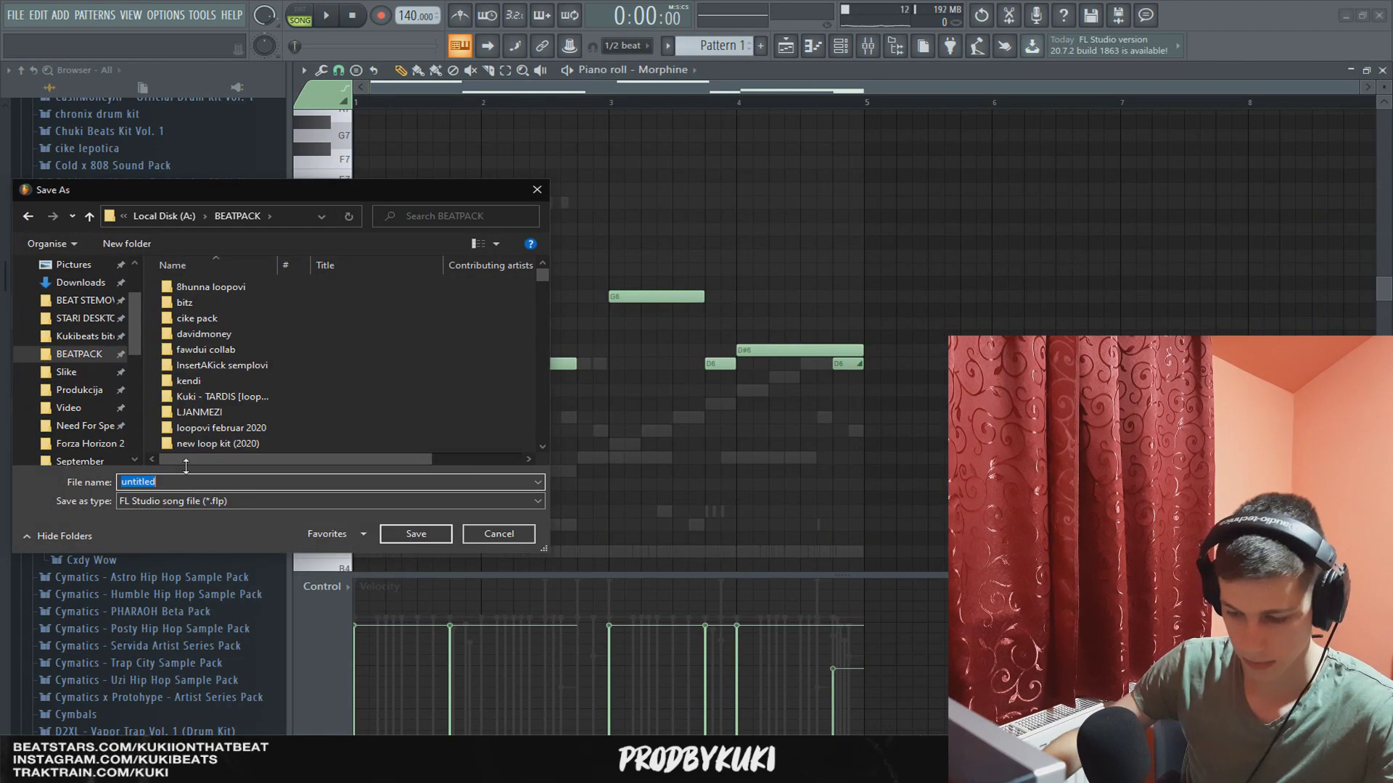
{"action": "type", "text": "44"}
{"action": "key", "text": "BackSpace"}
{"action": "type", "text": "50"}
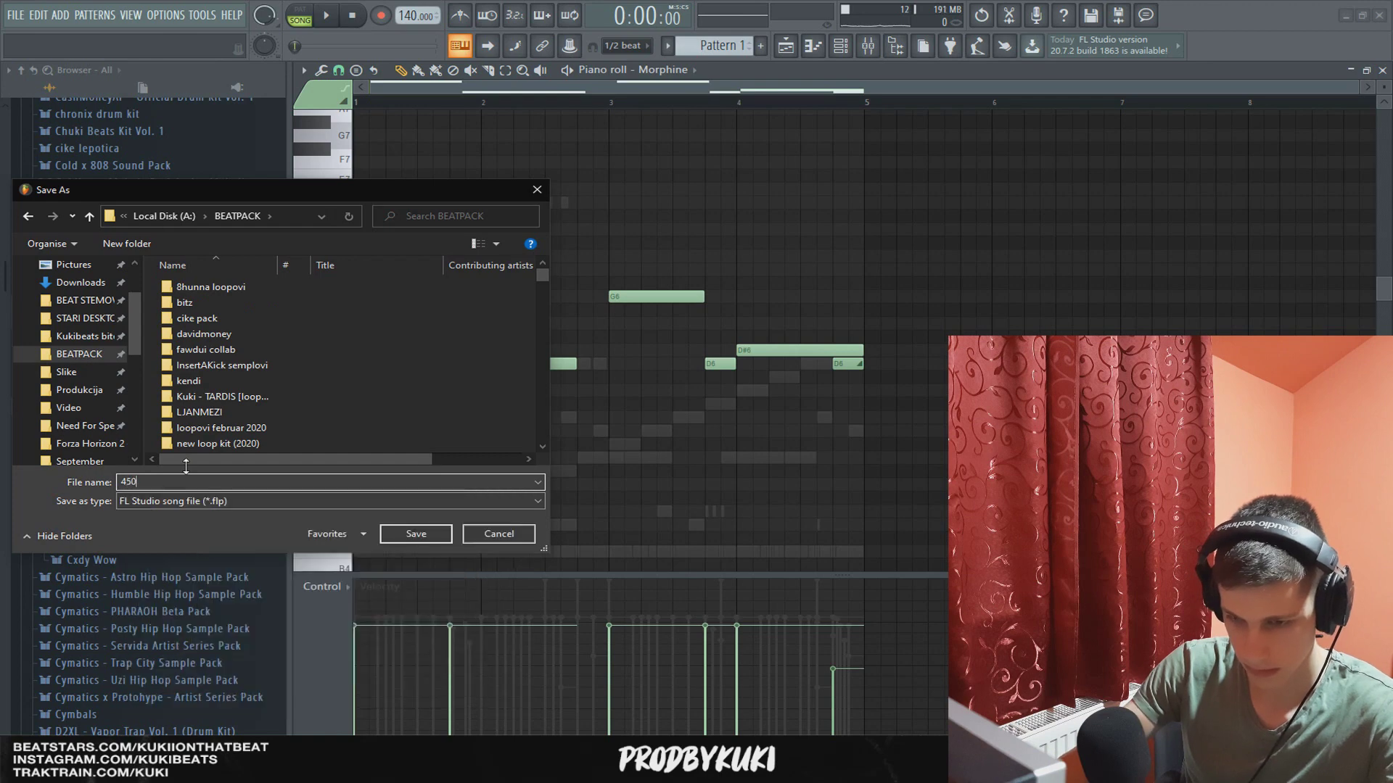
{"action": "key", "text": "Return"}
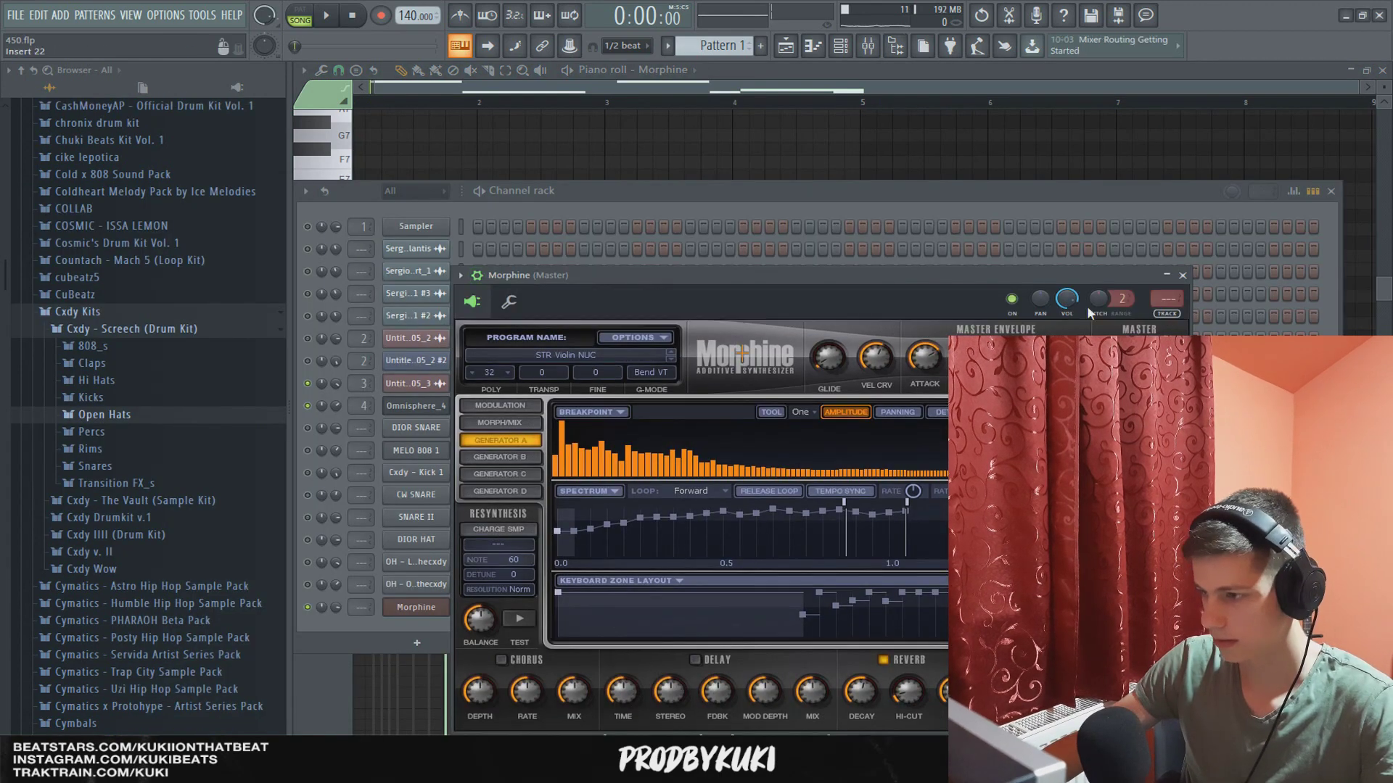
Step: Route Morphine to mixer track 5, load RC-20 Retro Color in its first effect slot, and lower the track's volume during playback
{"action": "key", "text": "F9"}
{"action": "left_click", "coordinate": [1277, 117]}
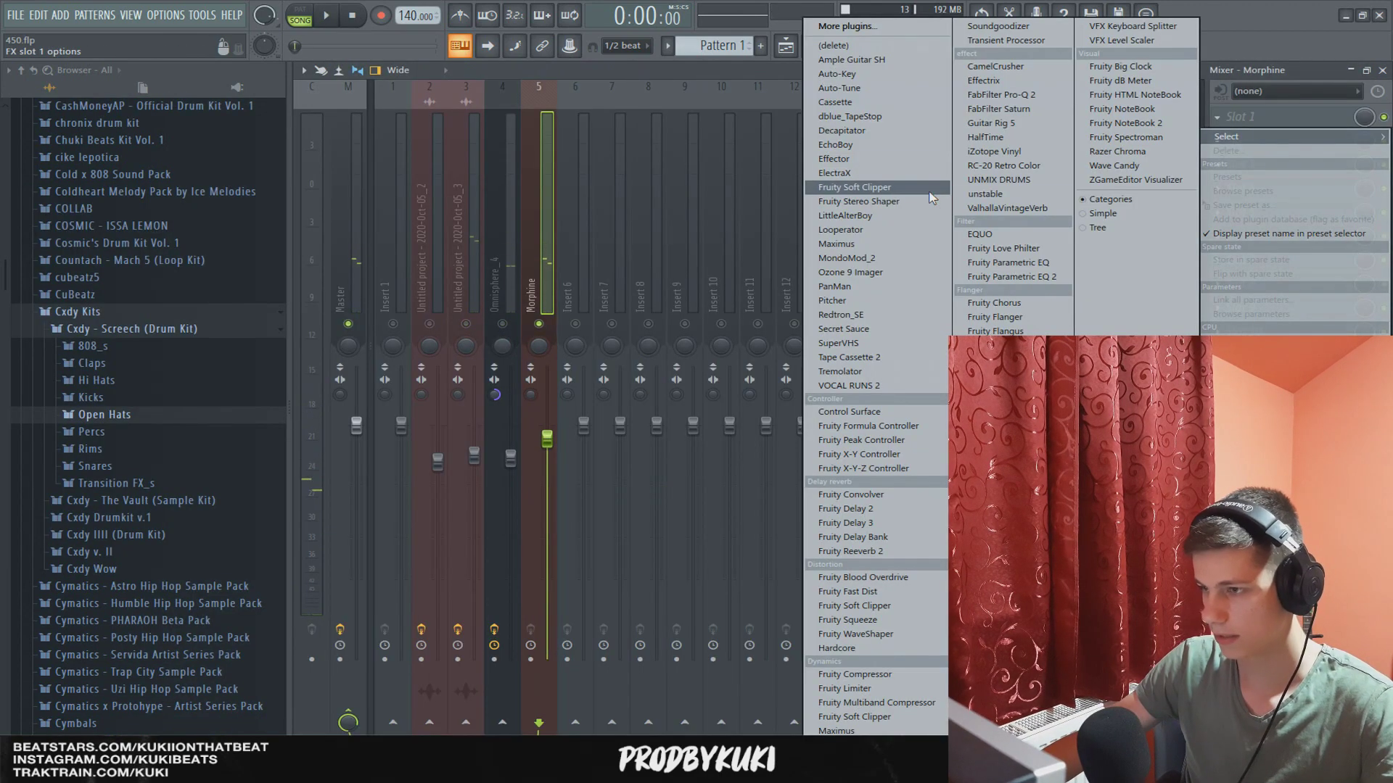
{"action": "left_click", "coordinate": [1005, 166]}
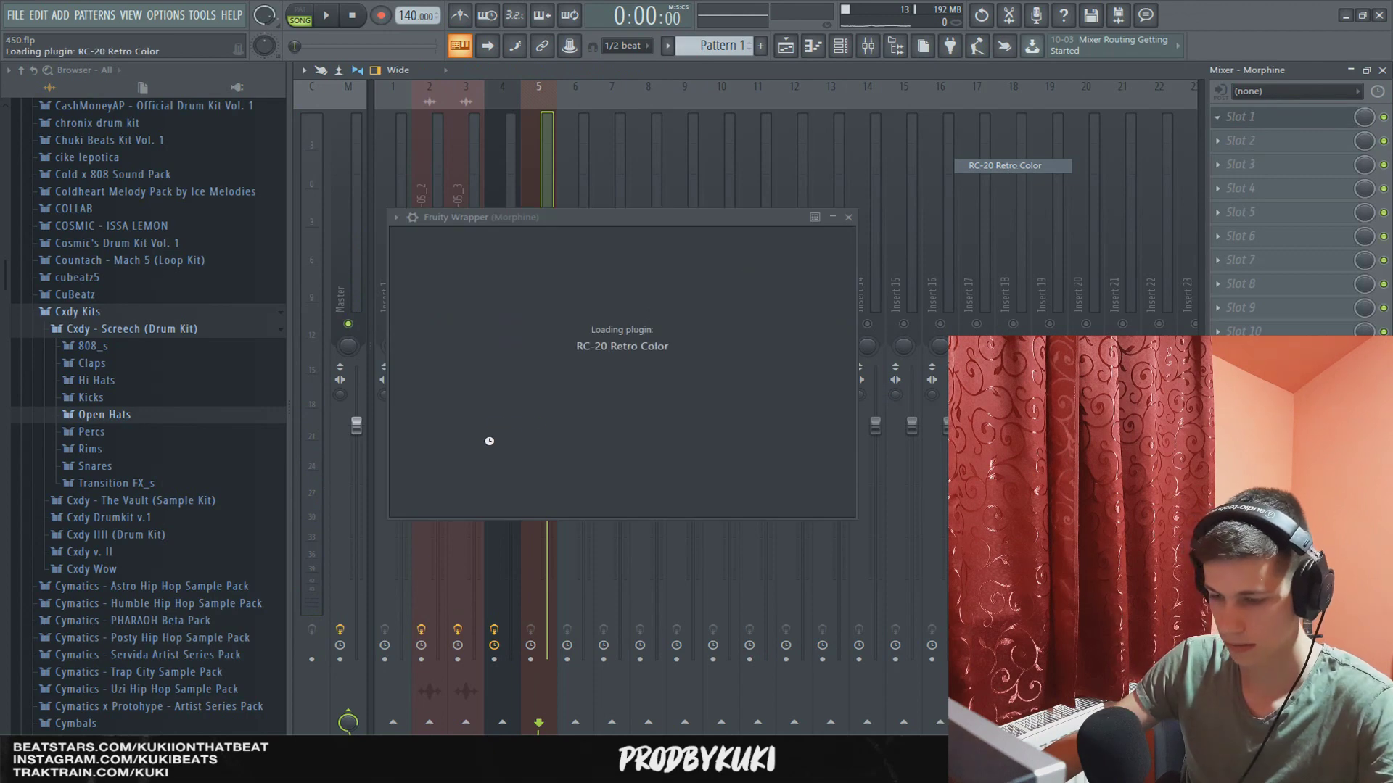
{"action": "key", "text": "space"}
{"action": "key", "text": "Escape"}
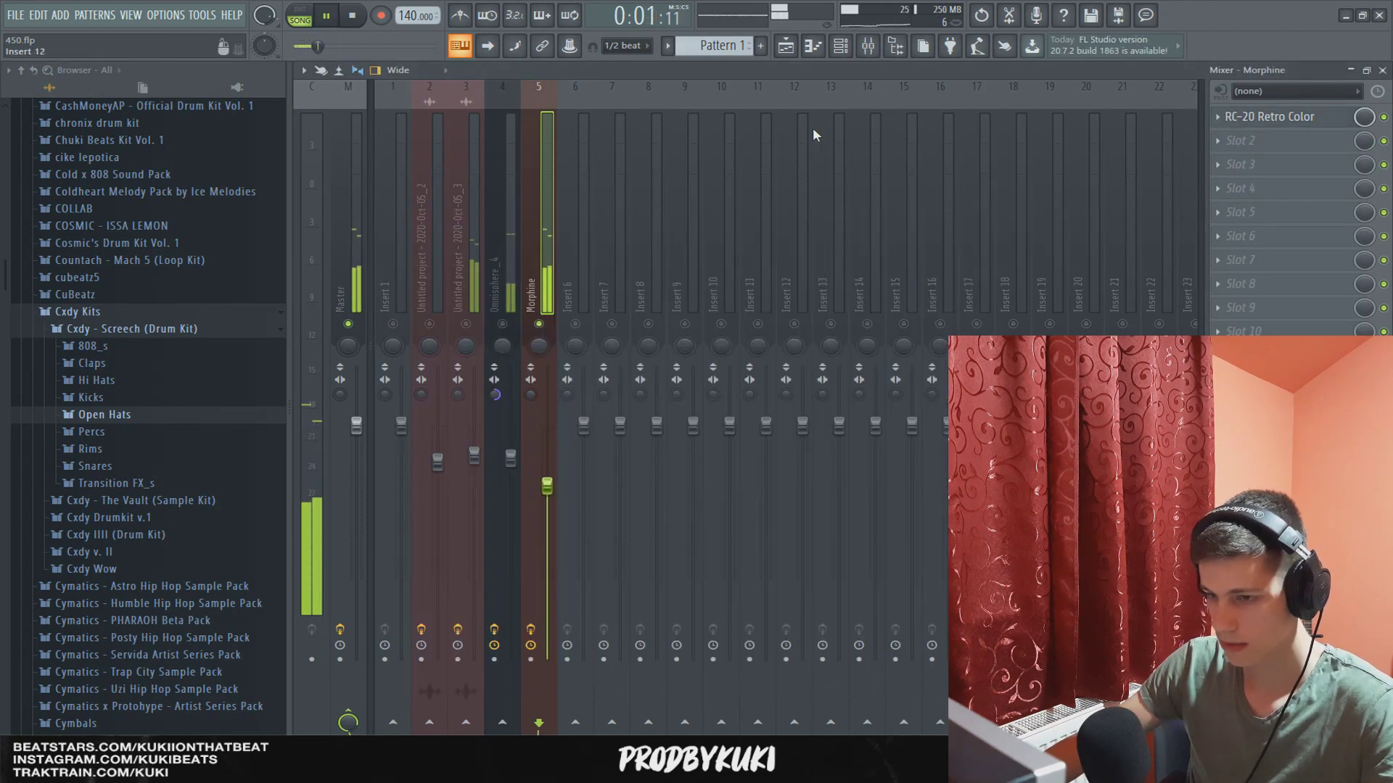
Step: Set the Wobble Flux to 23% in RC-20 Retro Color with the Vinyl 1 preset, and toggle the Wobble module
{"action": "left_click", "coordinate": [1253, 116]}
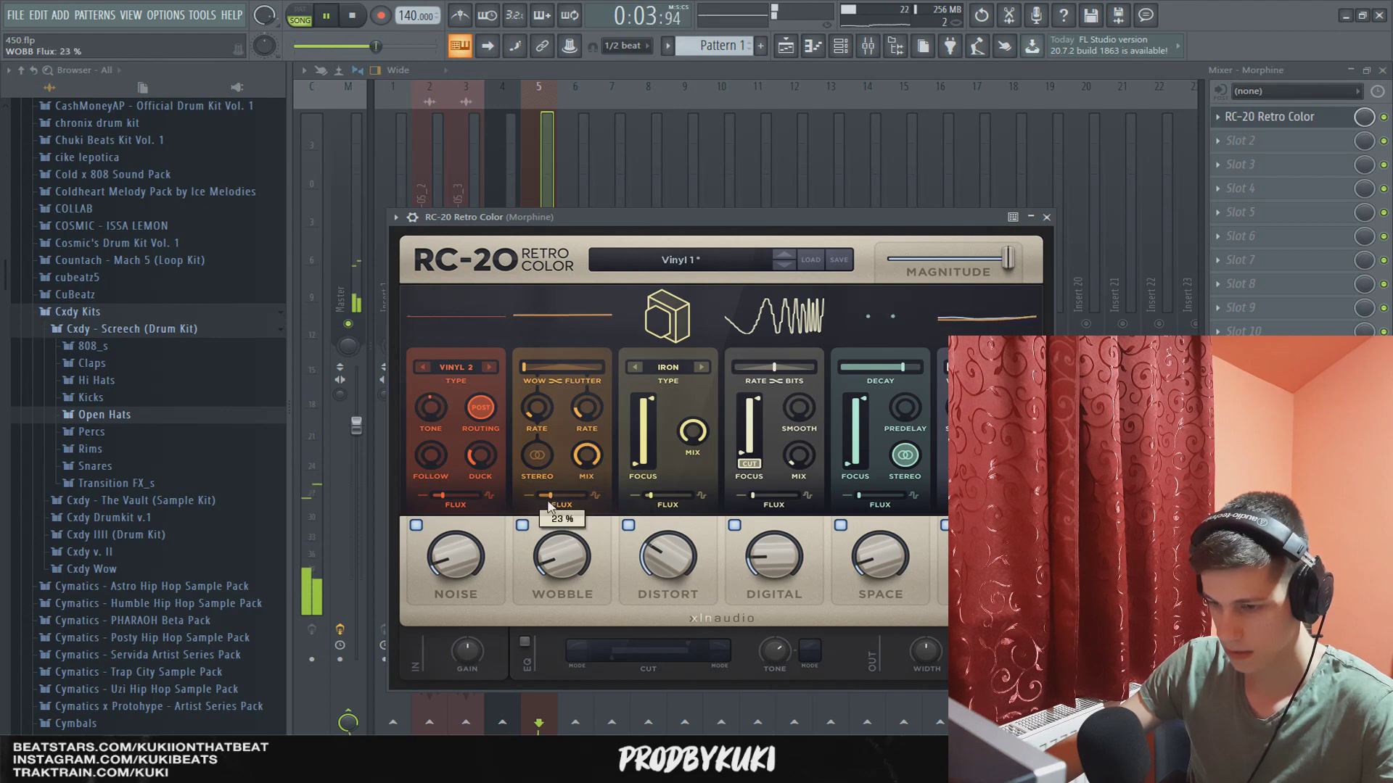
{"action": "left_click", "coordinate": [522, 525]}
{"action": "left_click", "coordinate": [1043, 218]}
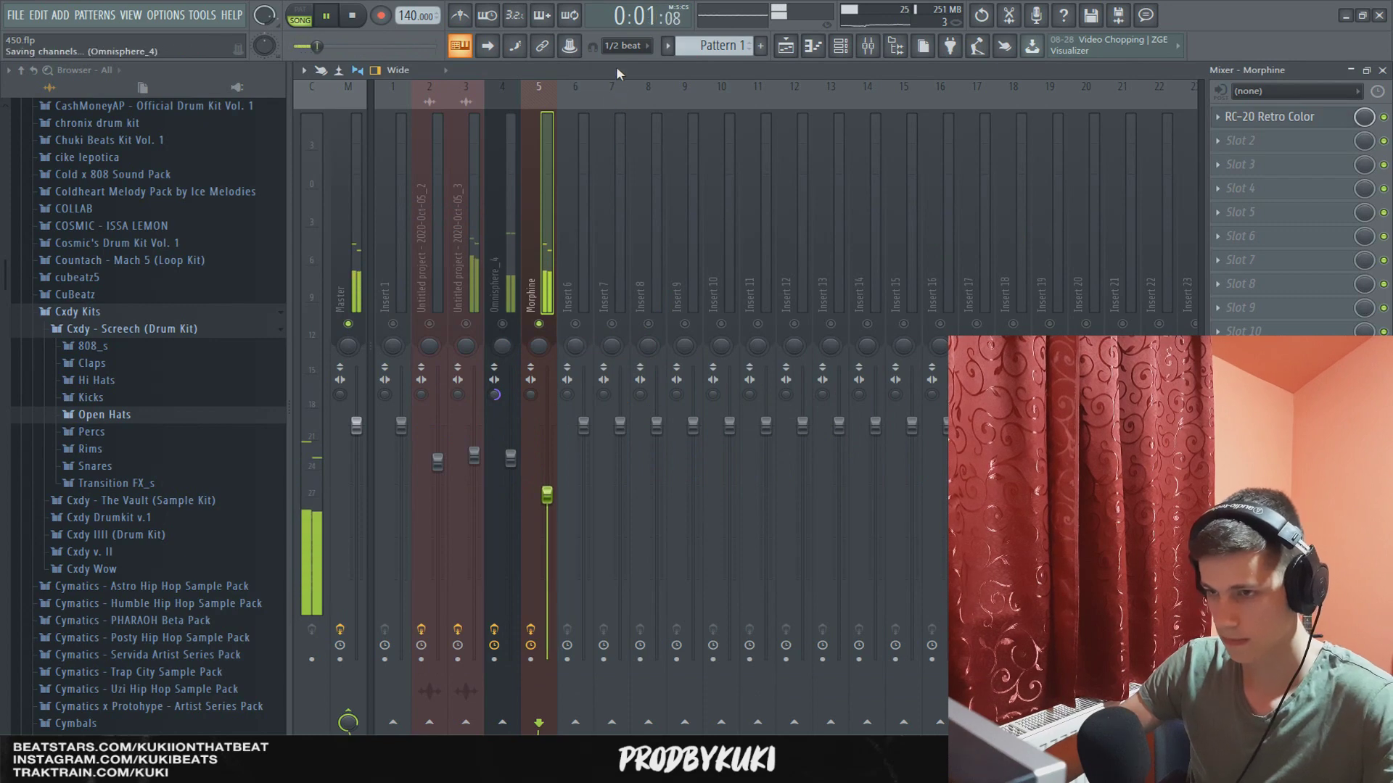
Step: Add Secret Sauce to the second effect slot of the Morphine track, lower its volume slightly, and compare it with track 3
{"action": "left_click", "coordinate": [1270, 145]}
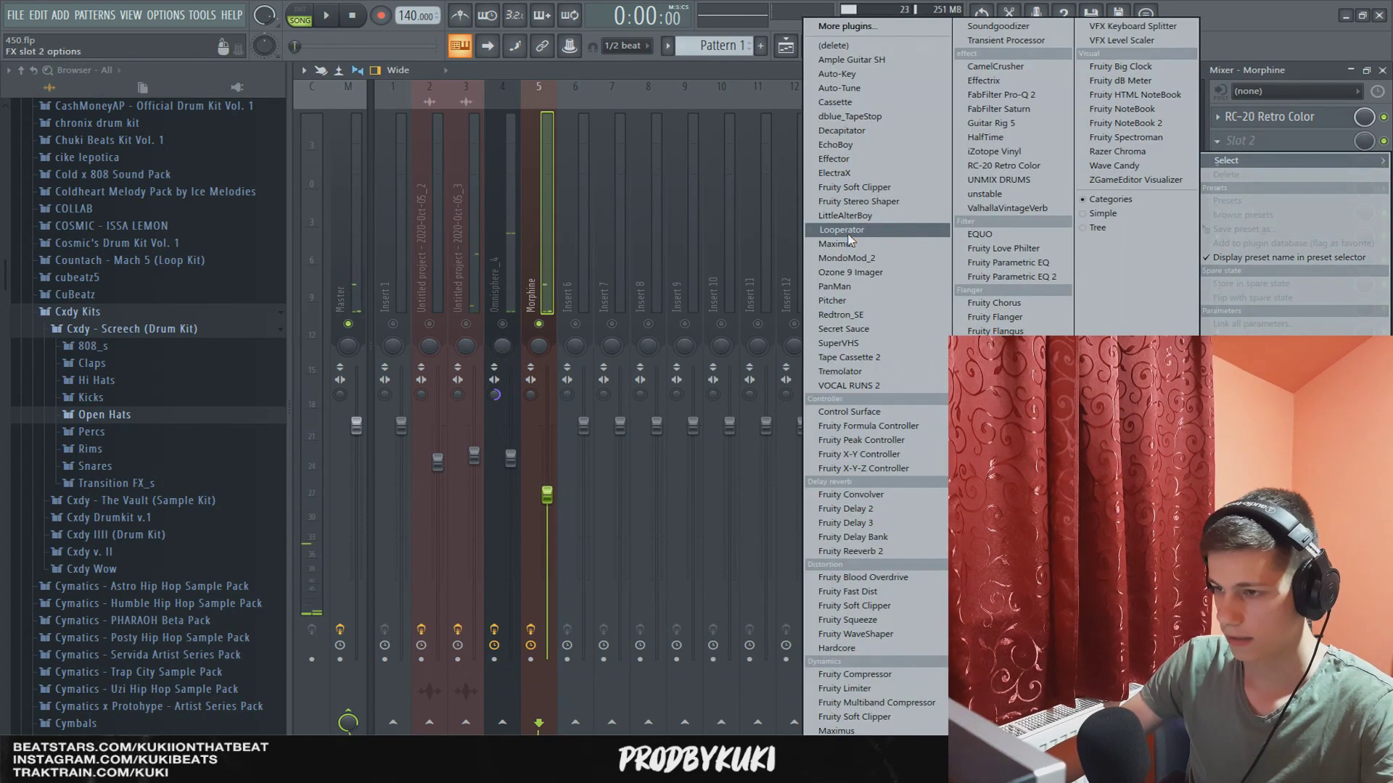
{"action": "left_click", "coordinate": [844, 329]}
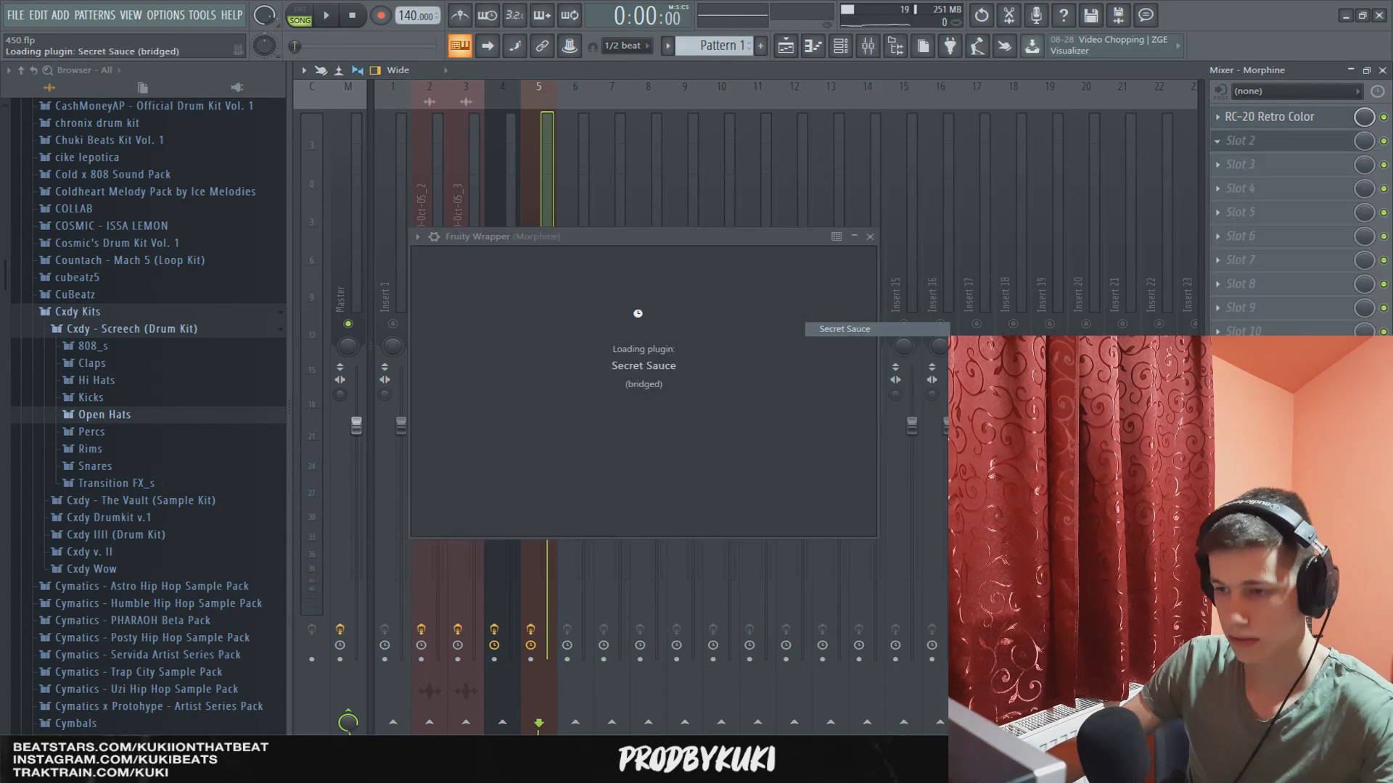
{"action": "left_click", "coordinate": [490, 385]}
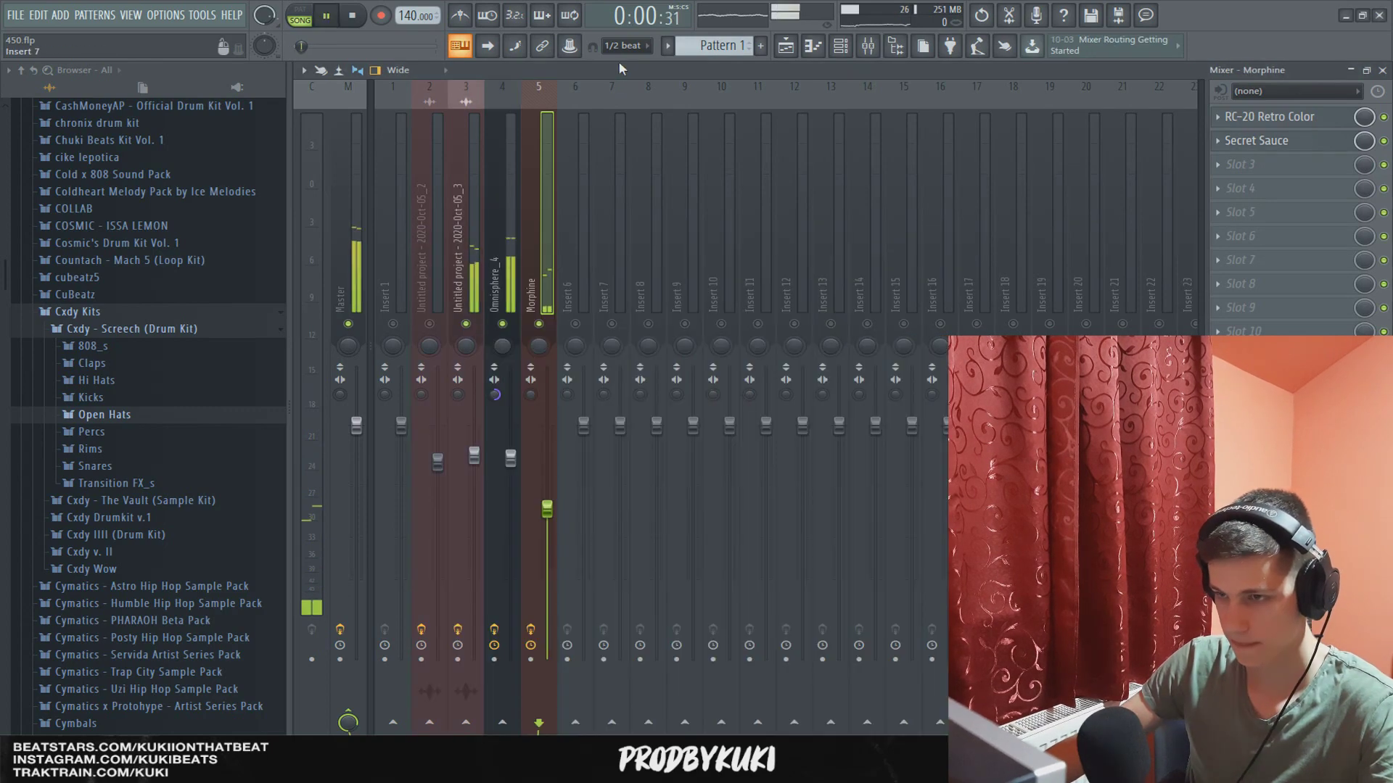
{"action": "left_click", "coordinate": [479, 267]}
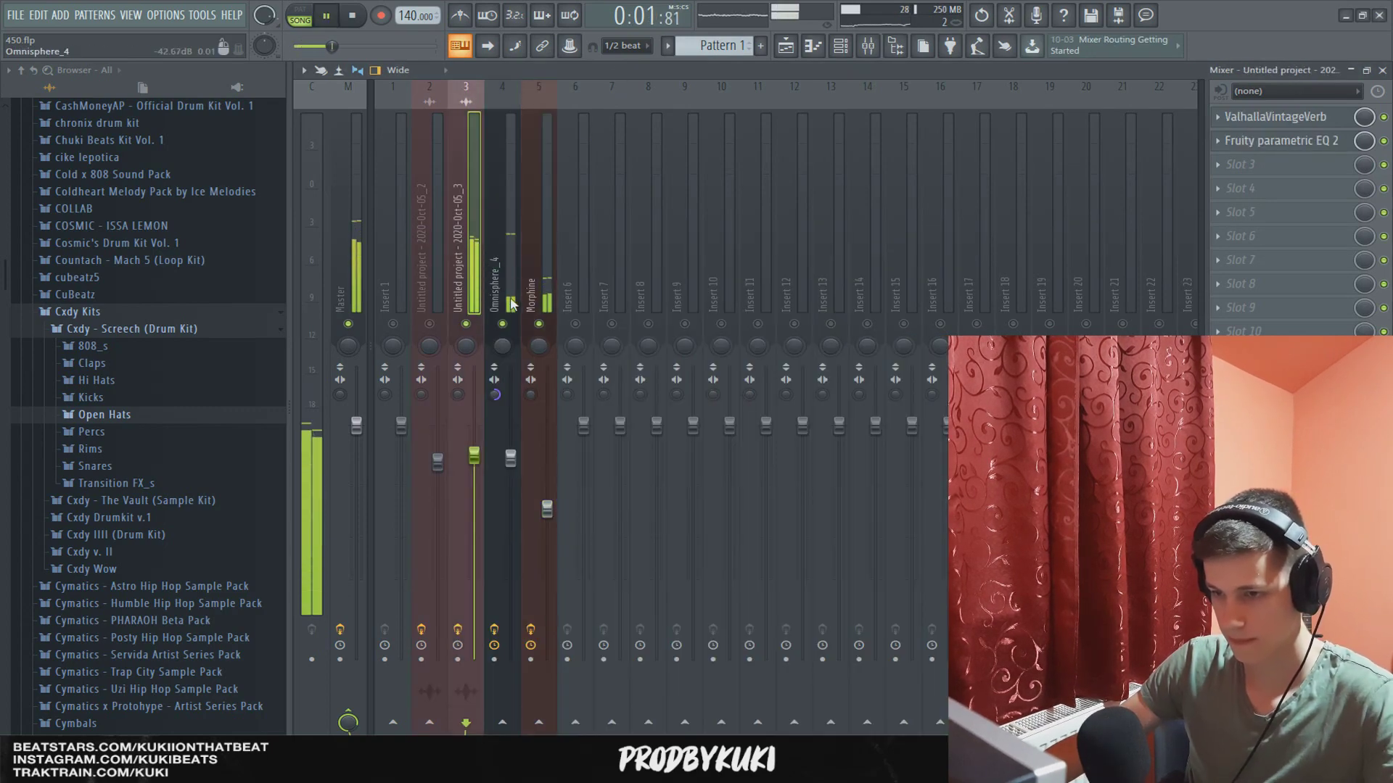
Step: Select the drum and 808 channels in the channel rack and route them to consecutive mixer tracks starting from track 8
{"action": "left_click", "coordinate": [867, 47]}
{"action": "key", "text": "space"}
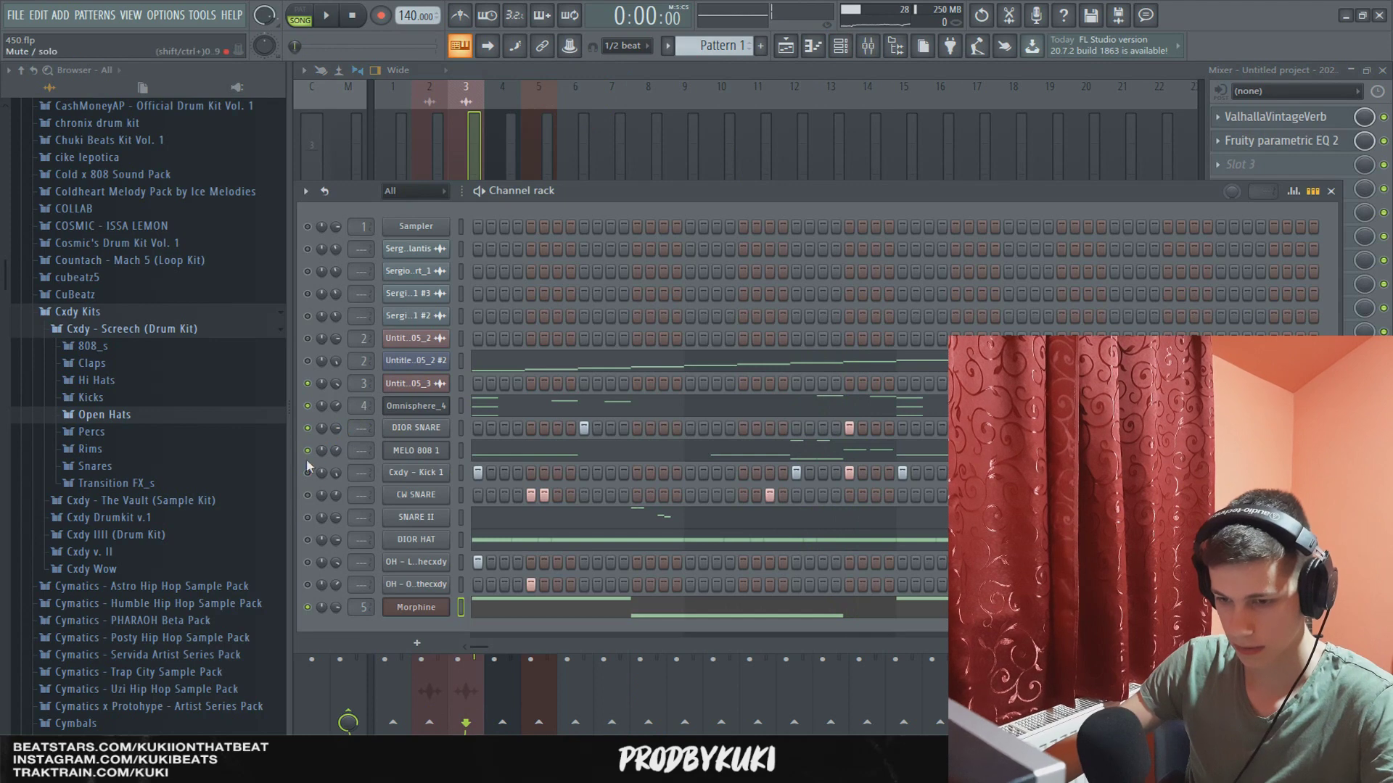
{"action": "key", "text": "space"}
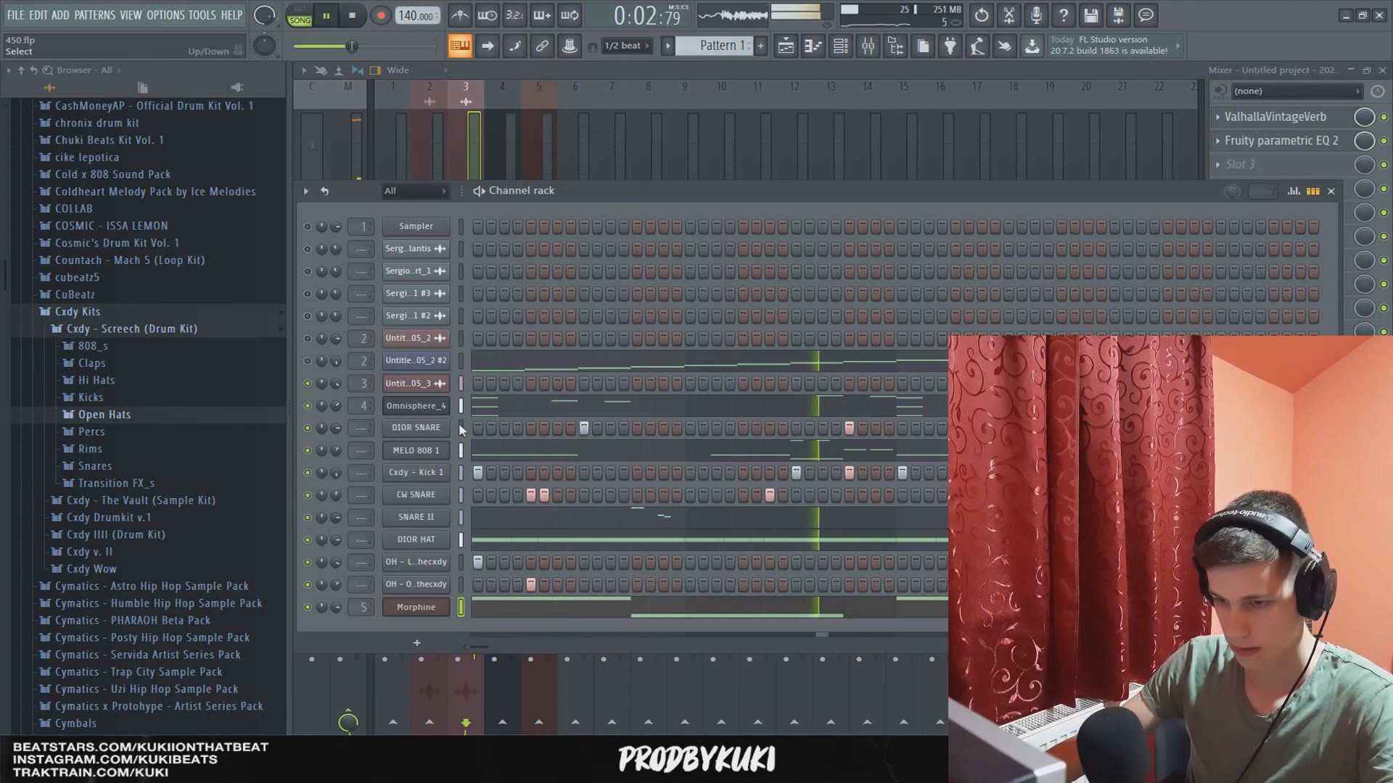
{"action": "left_click", "coordinate": [660, 182]}
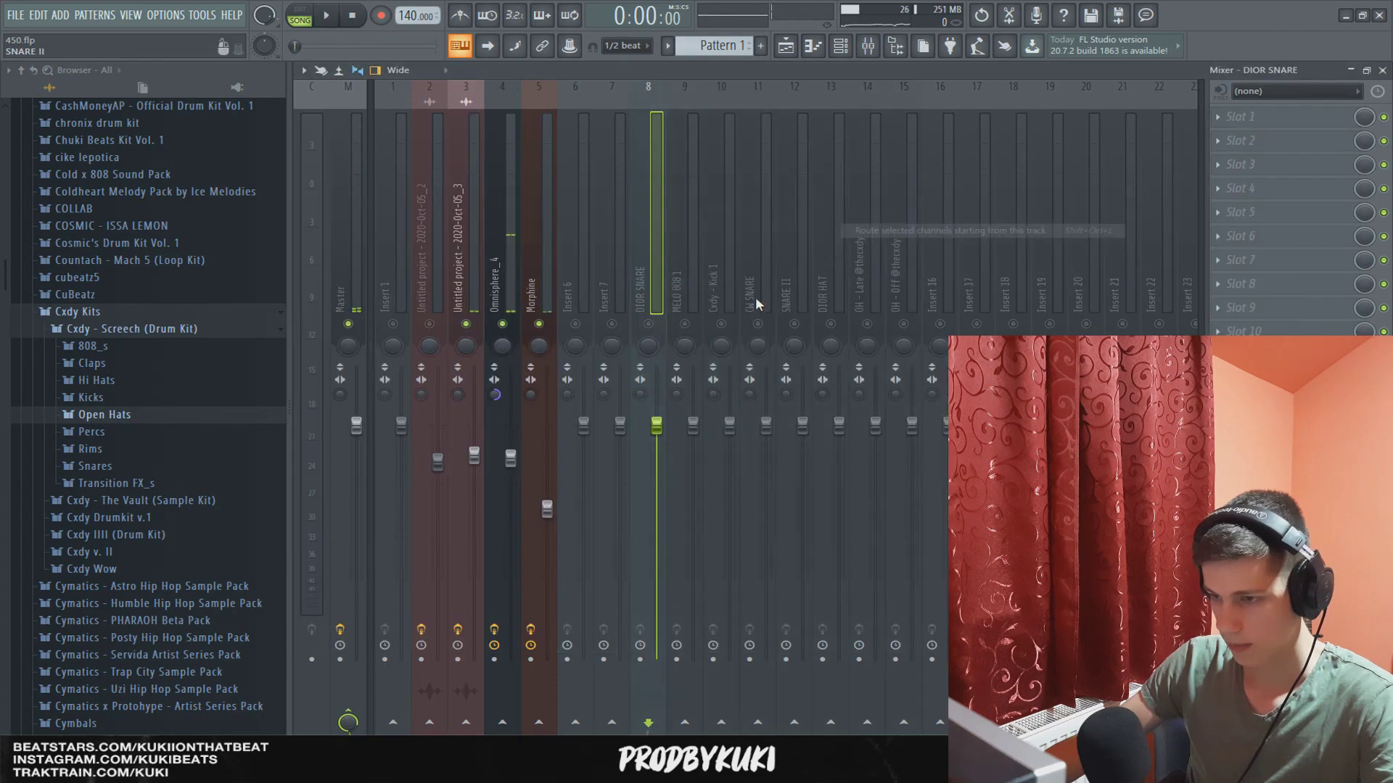
Step: Load Ozone 9 Imager in the first effect slot of the MELO 808 1 mixer track and close its window
{"action": "left_click", "coordinate": [677, 289]}
{"action": "key", "text": "space"}
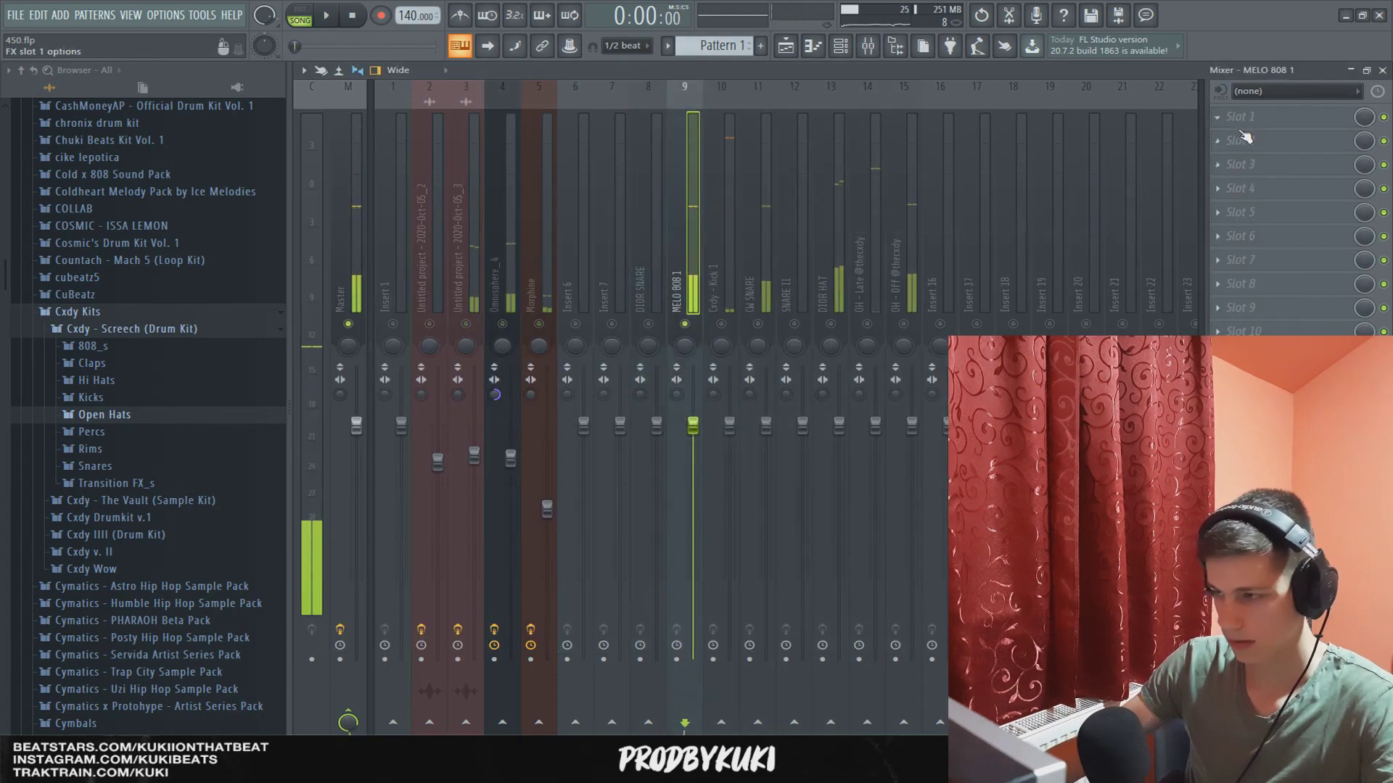
{"action": "left_click", "coordinate": [1241, 116]}
{"action": "left_click", "coordinate": [858, 272]}
{"action": "key", "text": "space"}
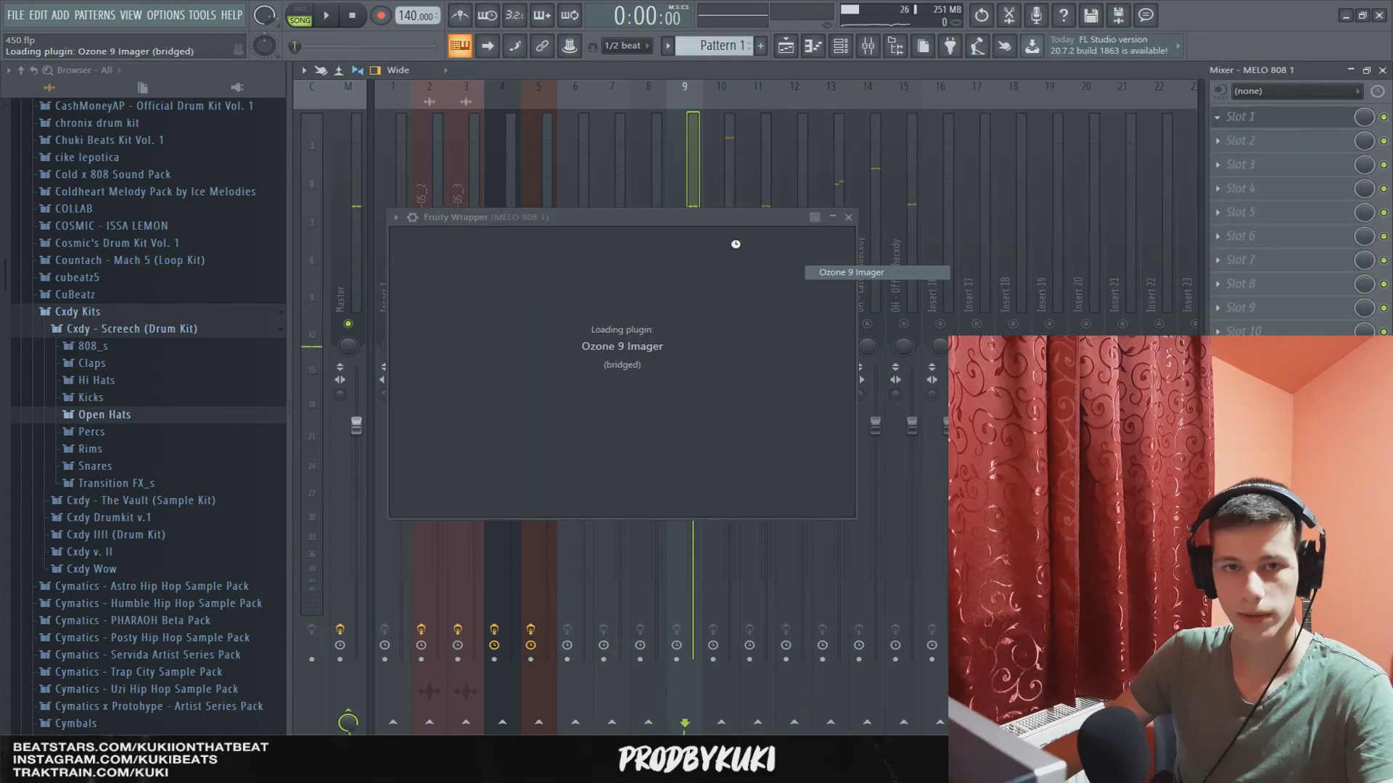
{"action": "left_click", "coordinate": [1321, 216]}
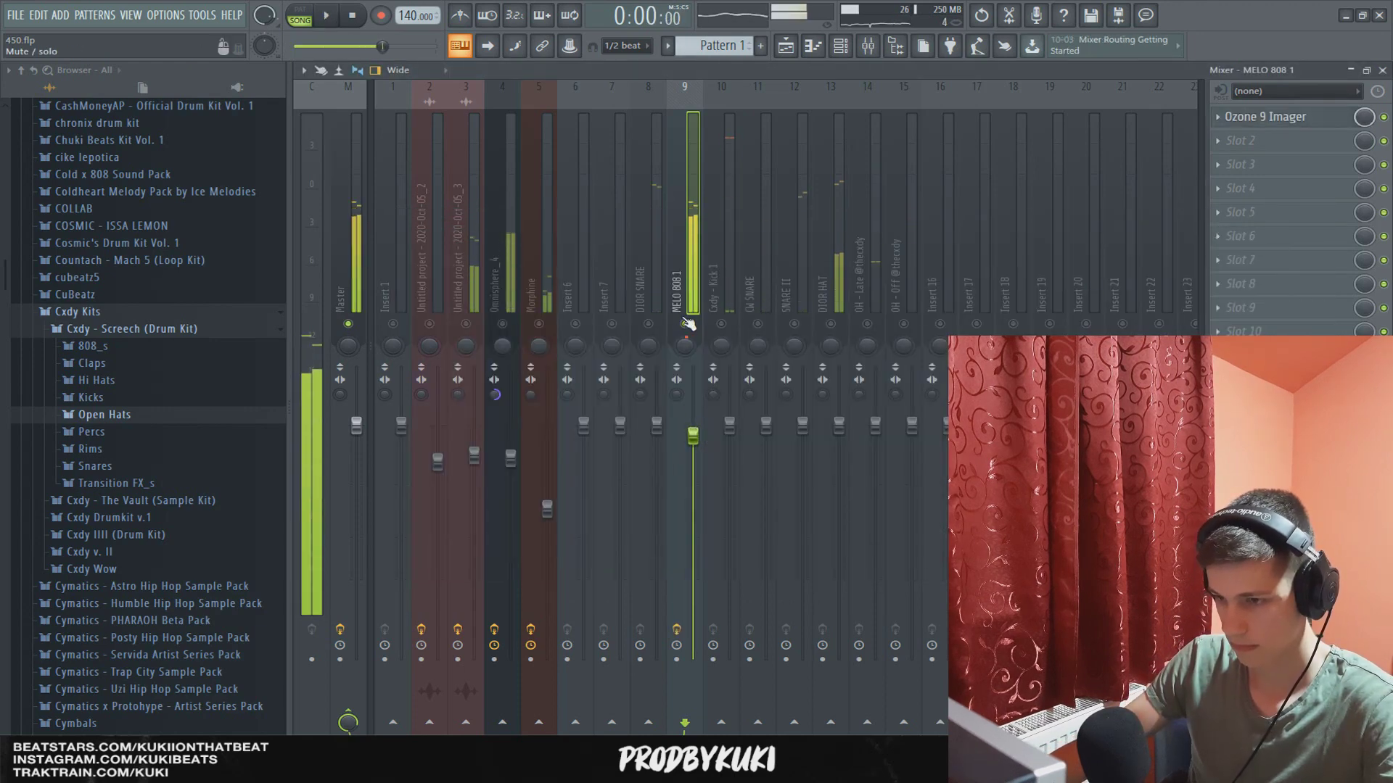
Step: Raise the DIOR SNARE track's volume slightly and check it against the 808 and kick tracks during playback
{"action": "left_click", "coordinate": [657, 289]}
{"action": "key", "text": "space"}
{"action": "left_click", "coordinate": [648, 324]}
{"action": "left_click_drag", "start_coordinate": [656, 425], "coordinate": [656, 415]}
{"action": "left_click", "coordinate": [720, 323]}
{"action": "key", "text": "space"}
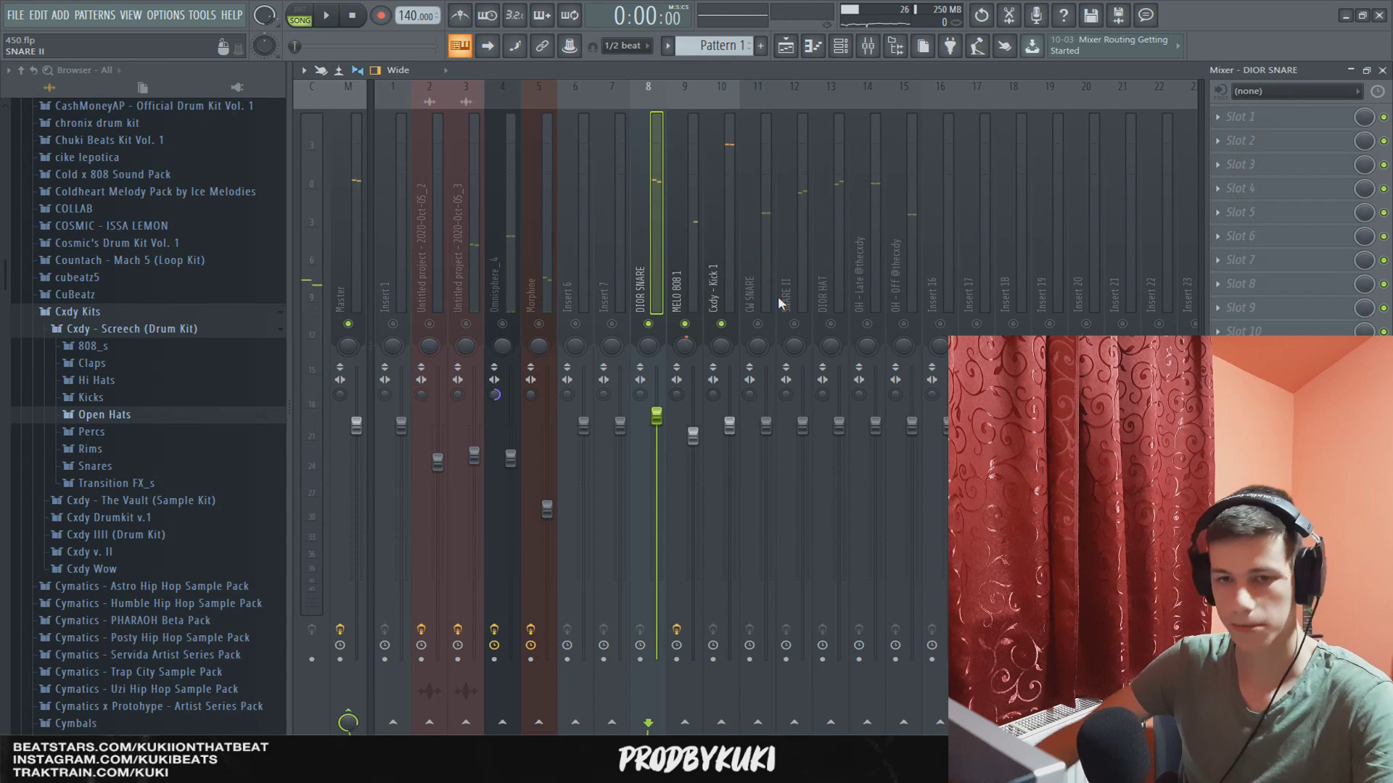
Step: Audition DIOR HAT and lower the volumes of the CW SNARE, SNARE II, DIOR HAT and open hat tracks
{"action": "left_click", "coordinate": [830, 323]}
{"action": "left_click", "coordinate": [827, 297]}
{"action": "key", "text": "space"}
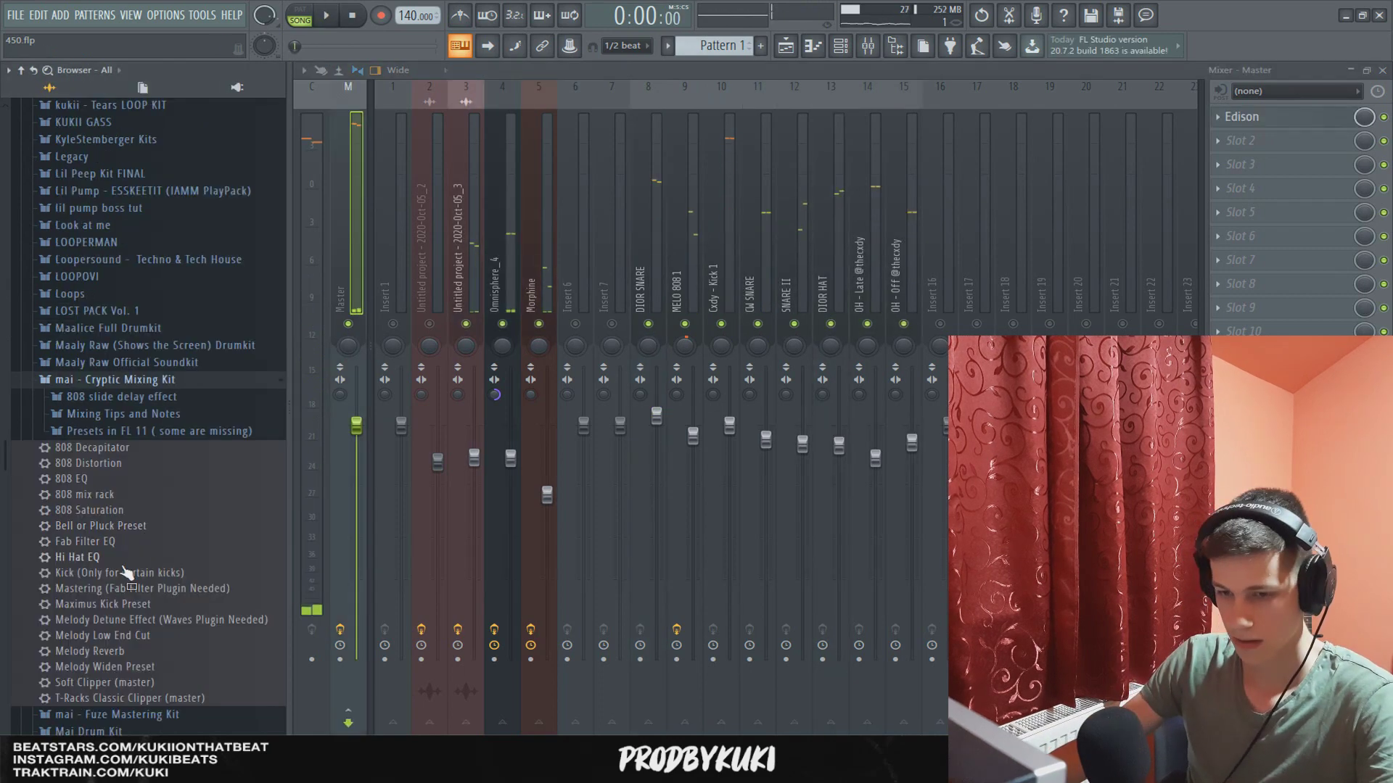
Step: Add the Soft Clipper (master) preset from the mai - Cryptic Mixing Kit folder to the Master's ninth effect slot and play the beat
{"action": "scroll", "coordinate": [124, 551], "scroll_direction": "down", "scroll_amount": 5}
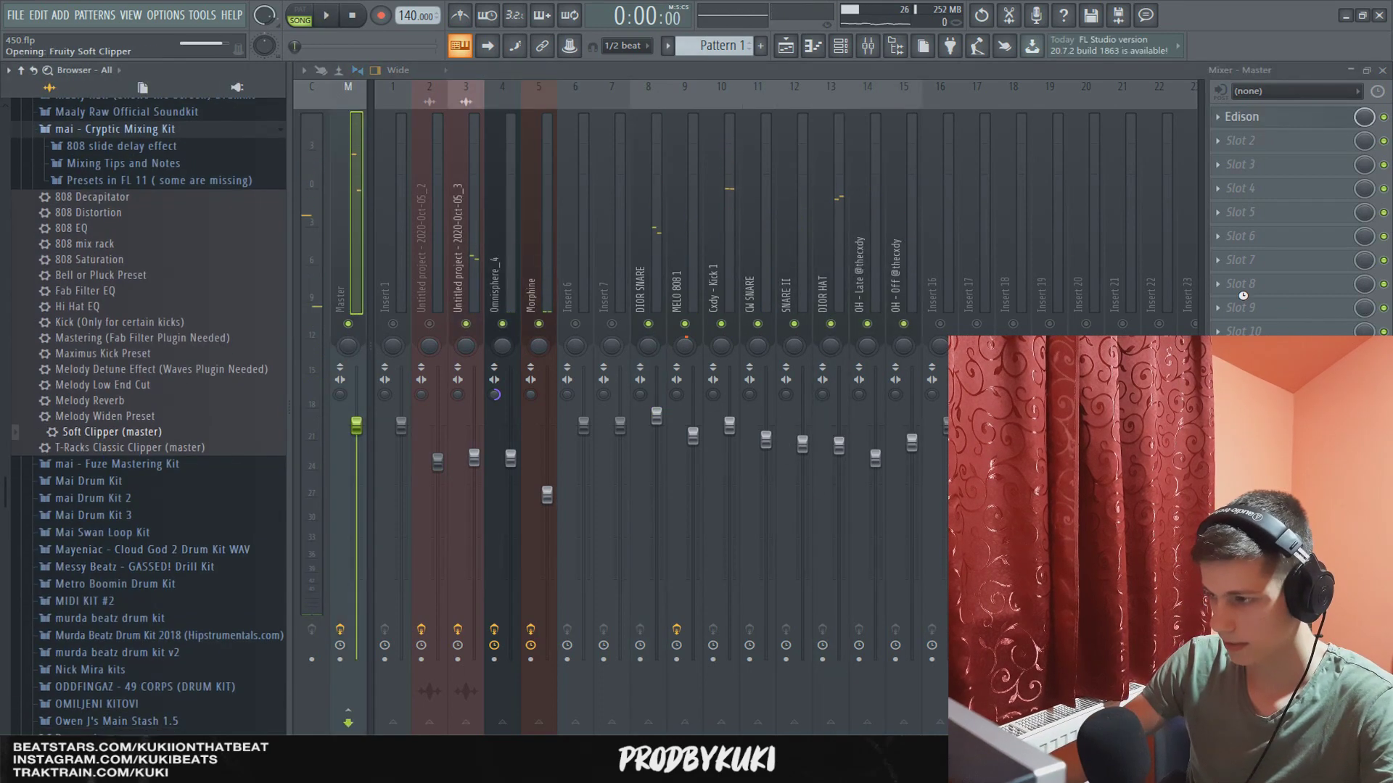
{"action": "left_click", "coordinate": [563, 177]}
{"action": "key", "text": "space"}
{"action": "key", "text": "space"}
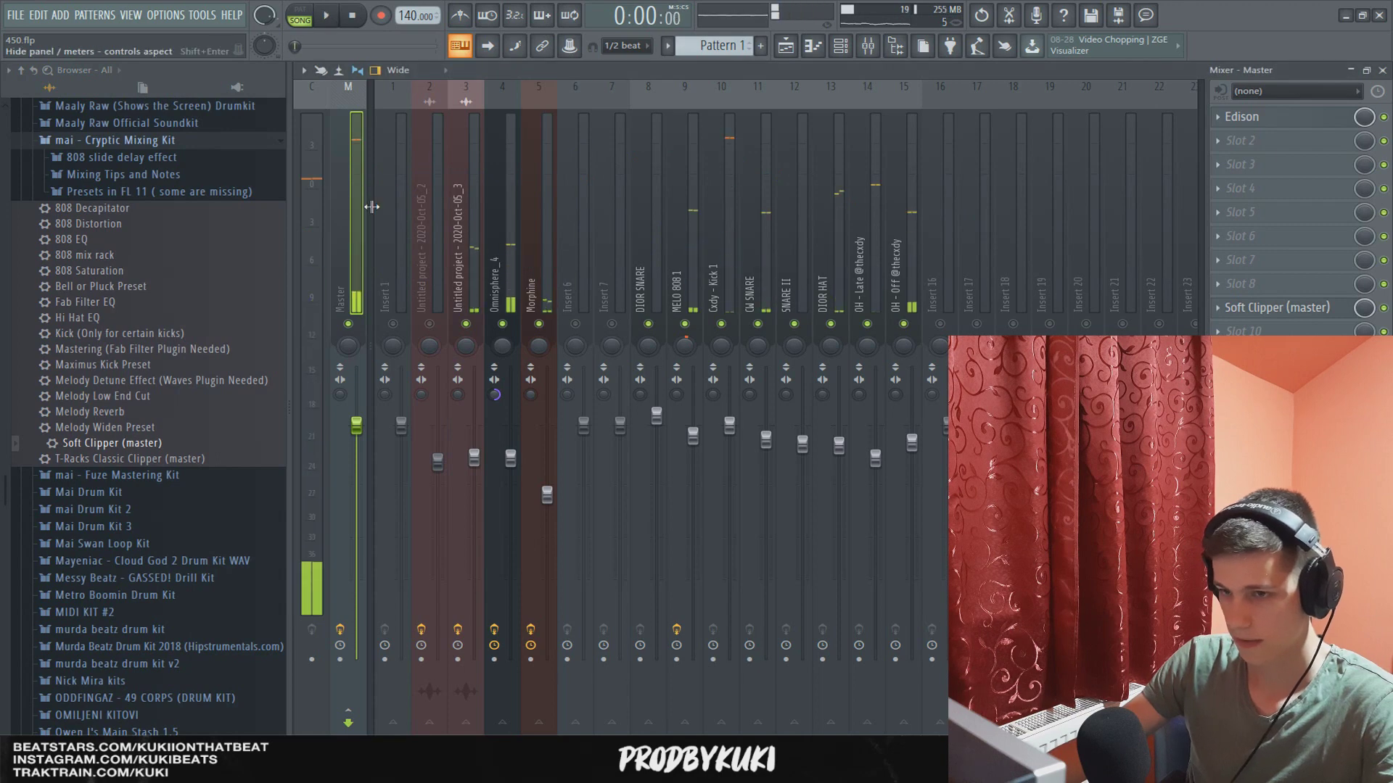
Step: Load FabFilter Pro-L in the Master's tenth effect slot with the Clipping bM preset and close its window
{"action": "left_click", "coordinate": [1255, 331]}
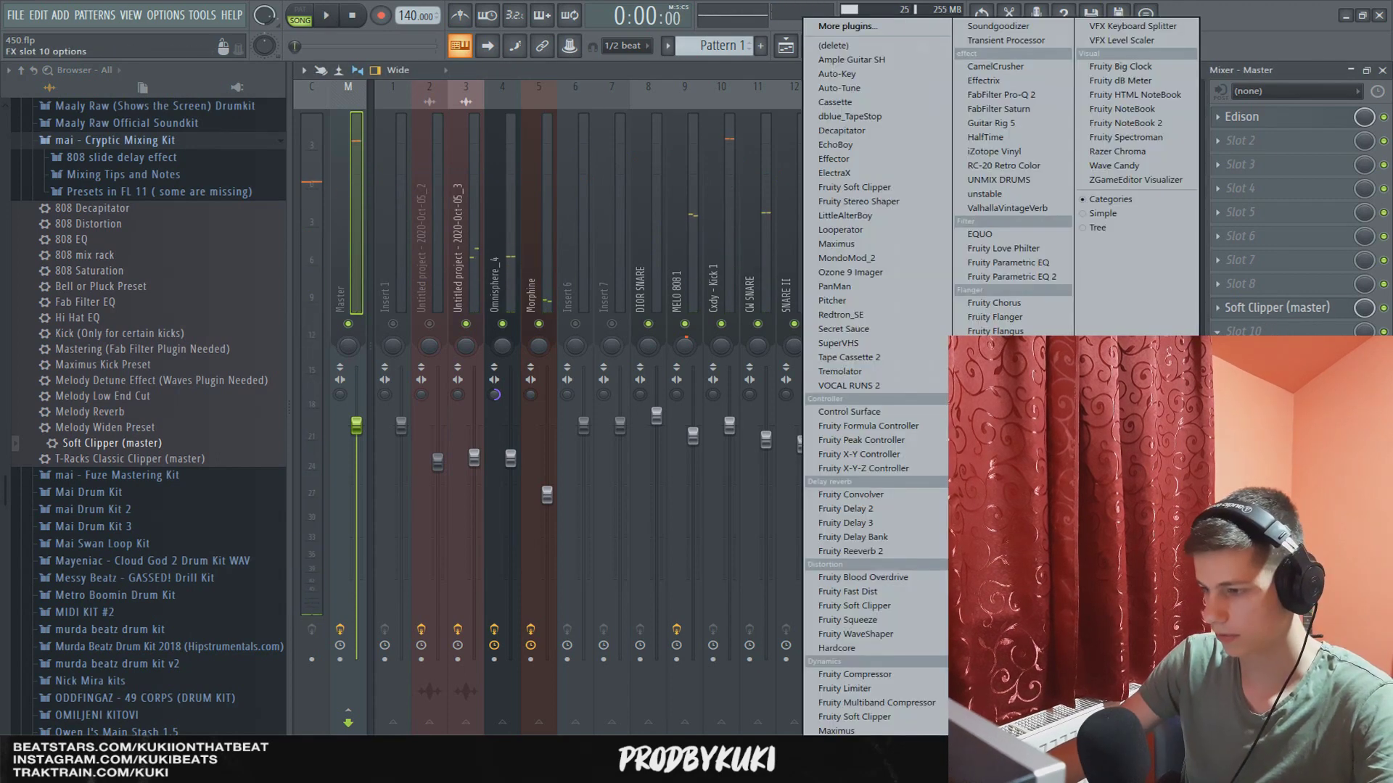
{"action": "left_click", "coordinate": [998, 435]}
{"action": "left_click", "coordinate": [774, 222]}
{"action": "mouse_move", "coordinate": [773, 255]}
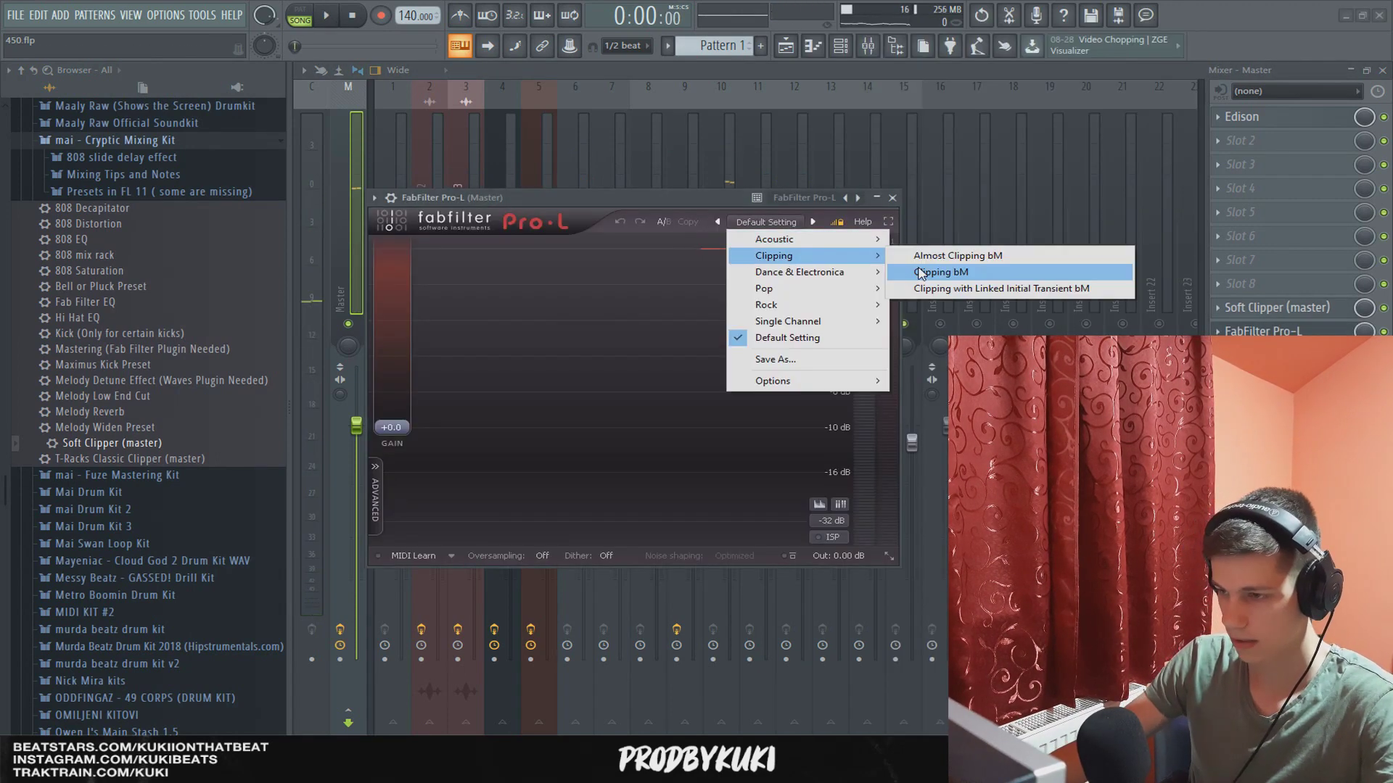
{"action": "left_click", "coordinate": [923, 272]}
{"action": "left_click", "coordinate": [893, 197]}
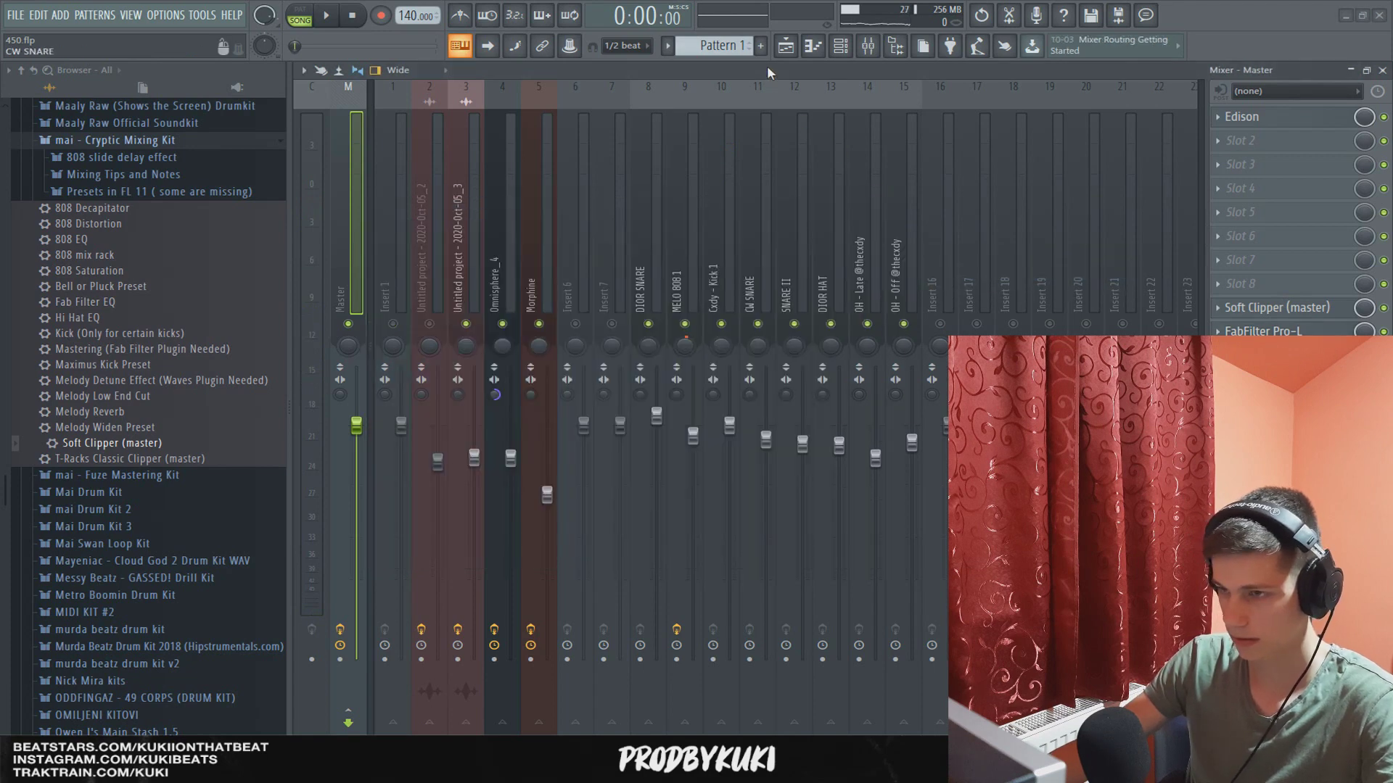
Step: Play back the beat through the master effects and open the Playlist to follow the arrangement
{"action": "key", "text": "space"}
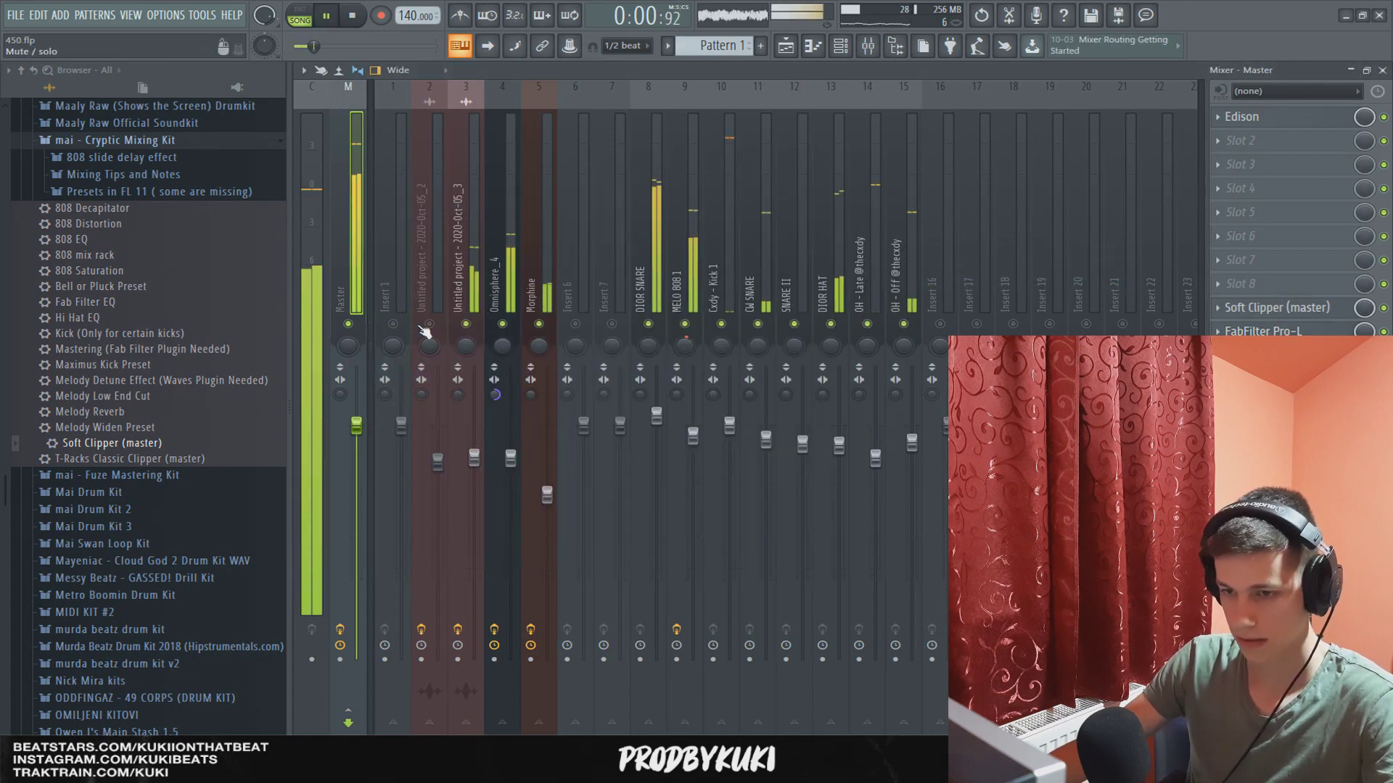
{"action": "left_click", "coordinate": [787, 47]}
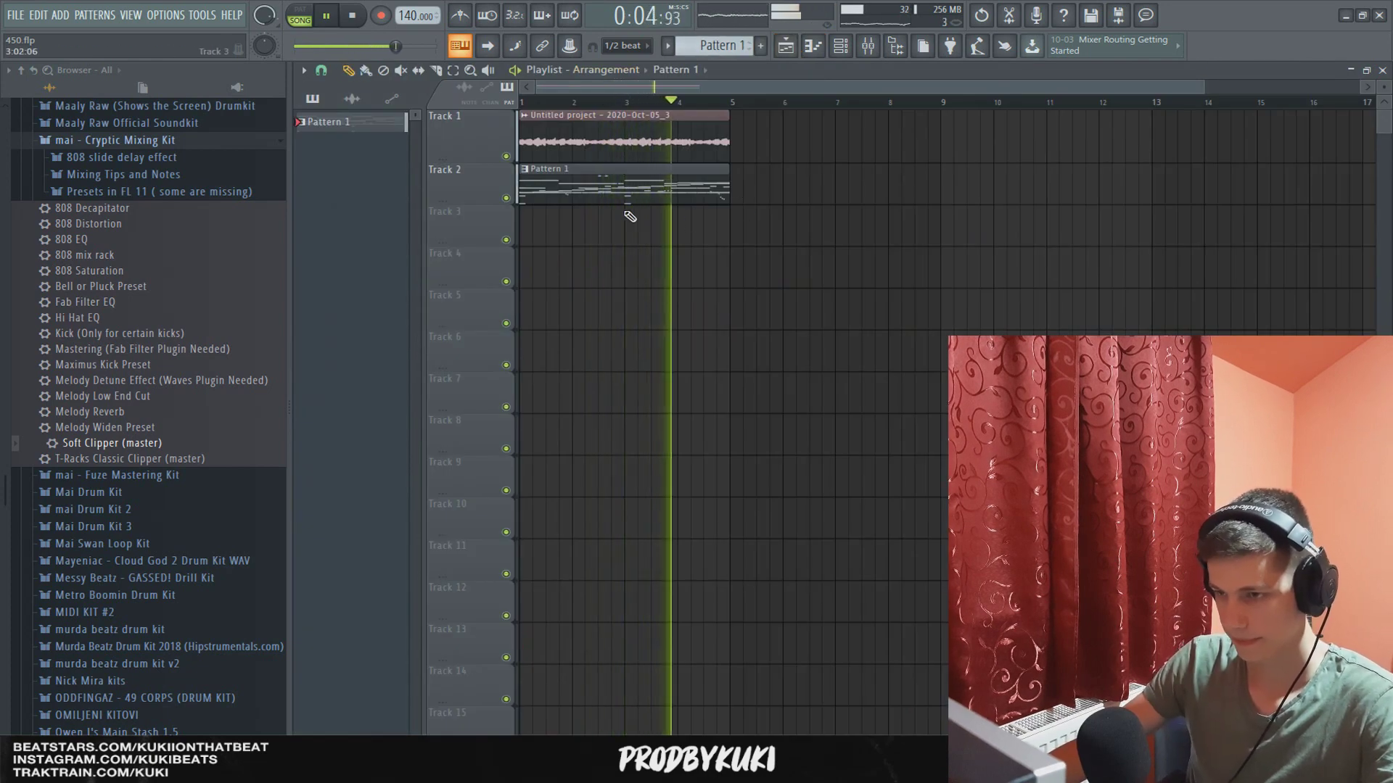
{"action": "key", "text": "space"}
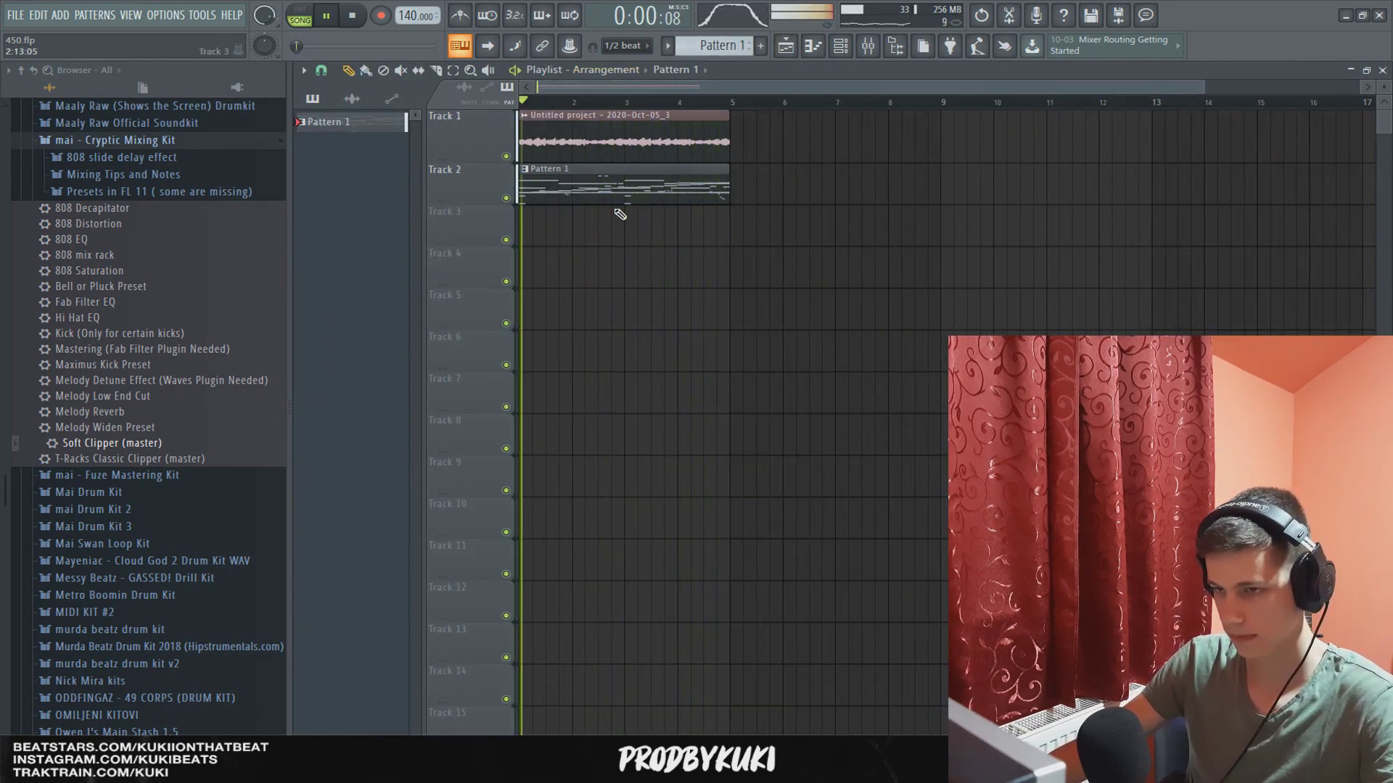